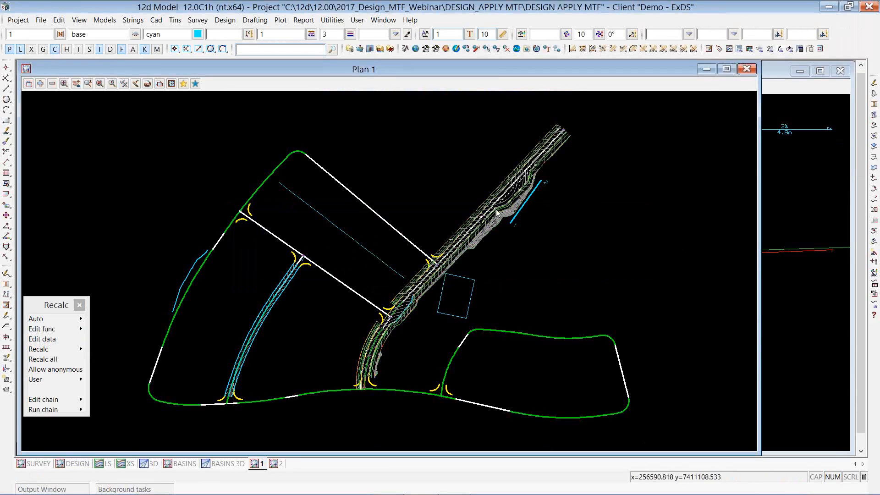
# Step: Bring up the DESIGN plan view around the road with the cyan line beside it
pyautogui.press('ctrl')
pyautogui.click(75, 464)
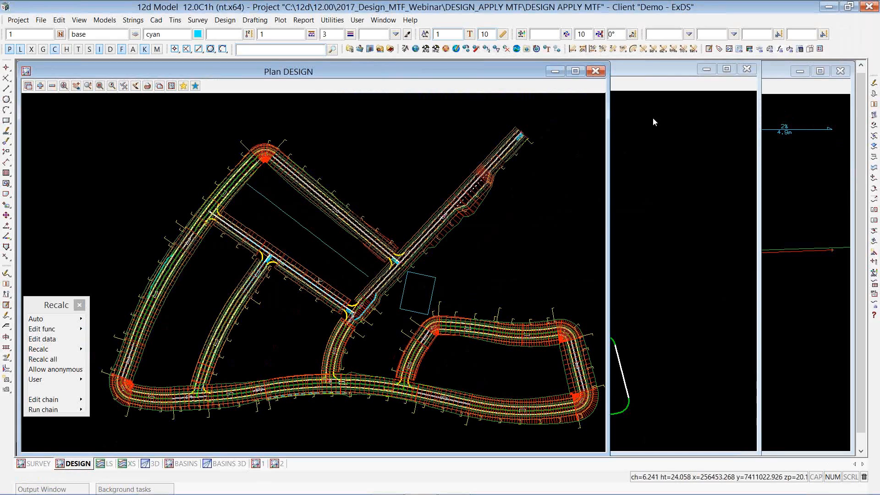
pyautogui.scroll(1, 290, 191)
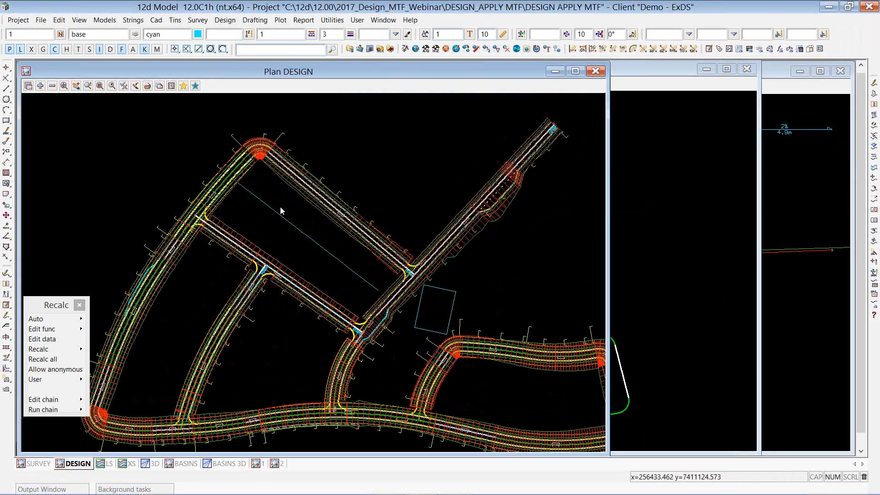
pyautogui.scroll(1, 281, 210)
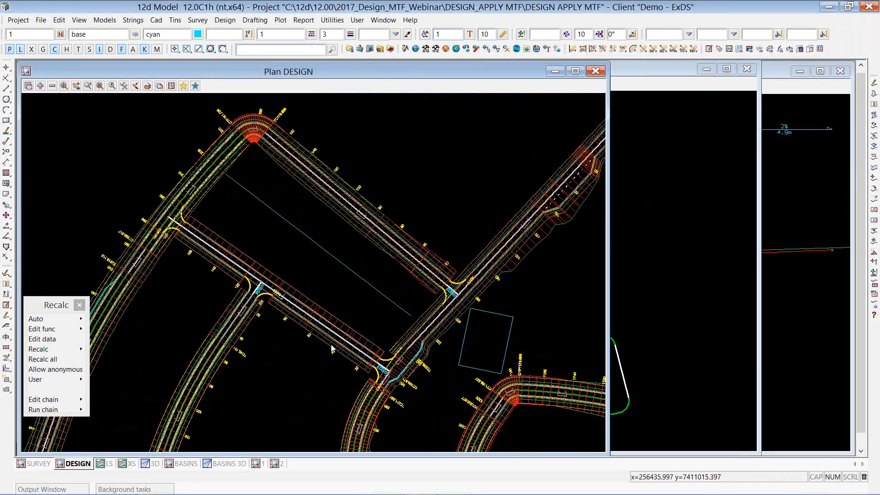
# Step: Edit road RS03's MTF data by picking its EXR edge-of-footway string in plan, and open its right-side modifiers
pyautogui.click(58, 343)
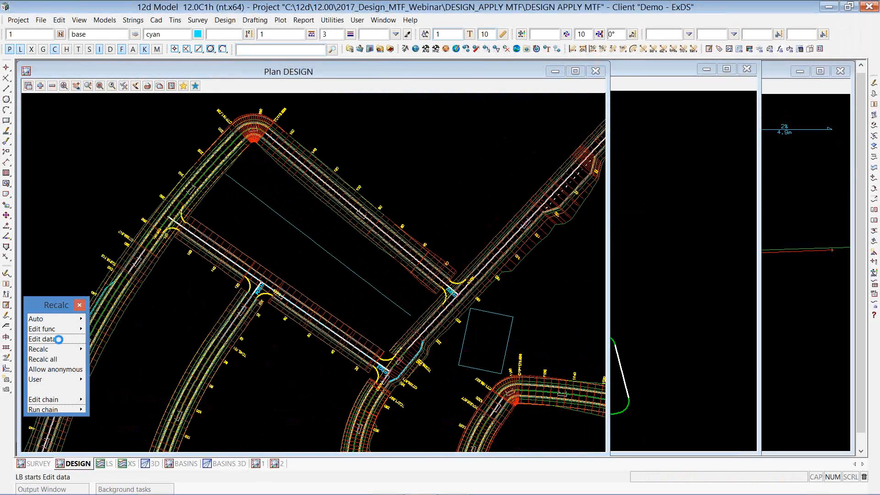
pyautogui.click(265, 268)
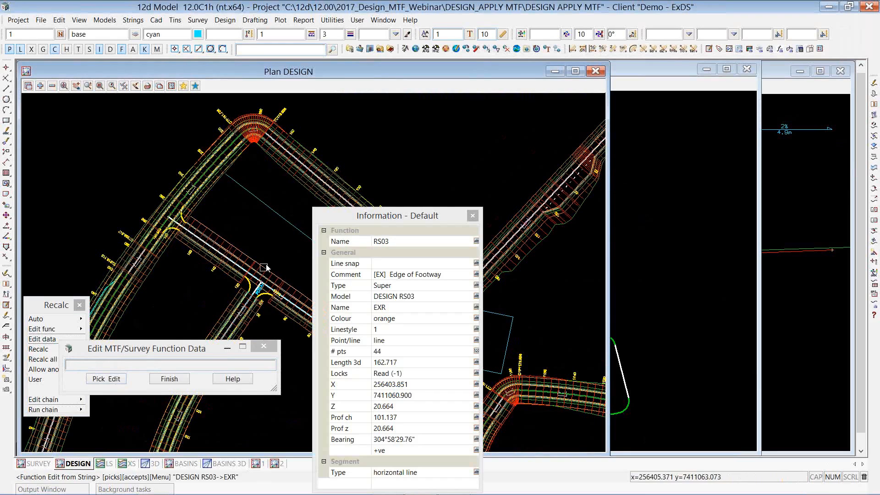
pyautogui.middleClick(265, 268)
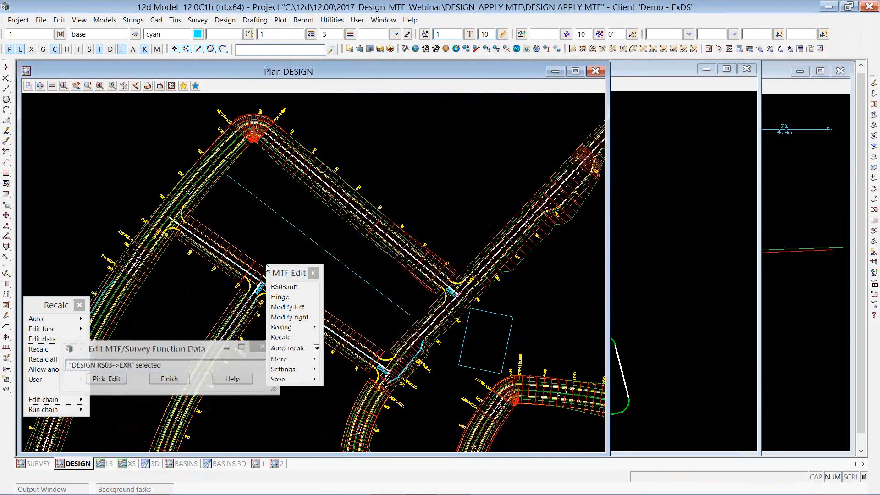
pyautogui.moveTo(270, 272); pyautogui.dragTo(41, 112)
pyautogui.click(56, 156)
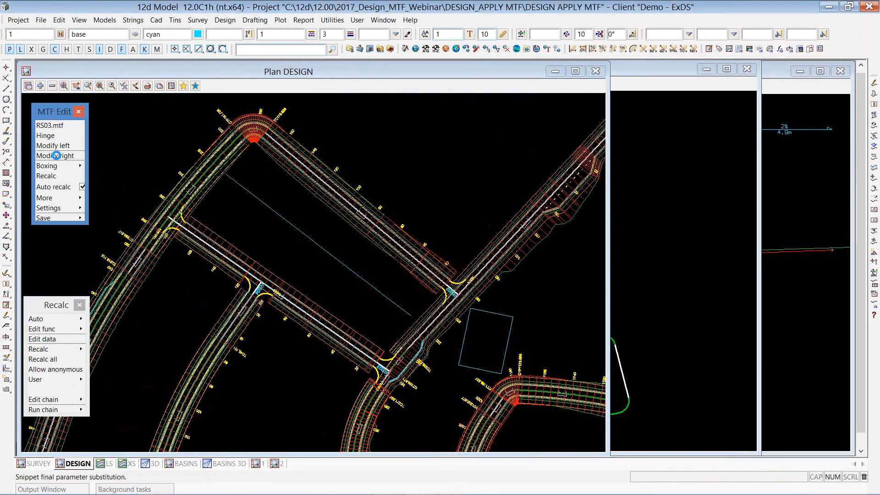
pyautogui.click(200, 228)
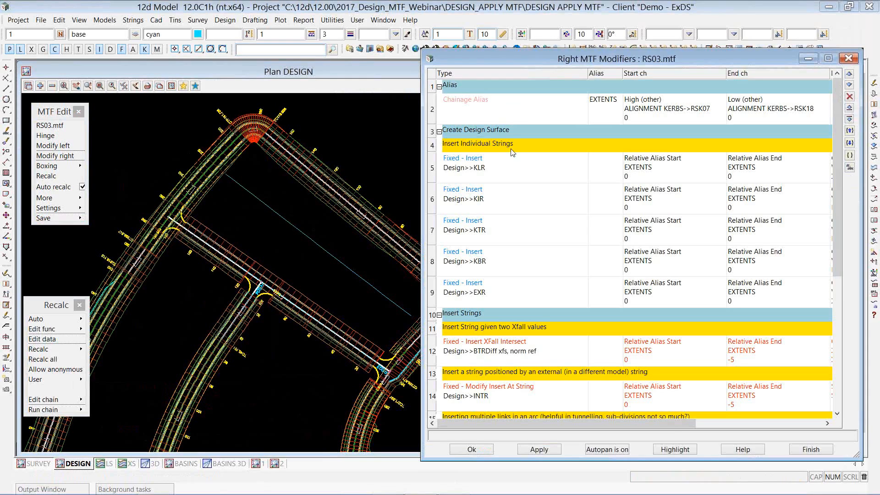
# Step: Collapse the Alias and Create Design Surface groups and add a blank row above the BTR Insert XFall Intersect modifier
pyautogui.click(438, 86)
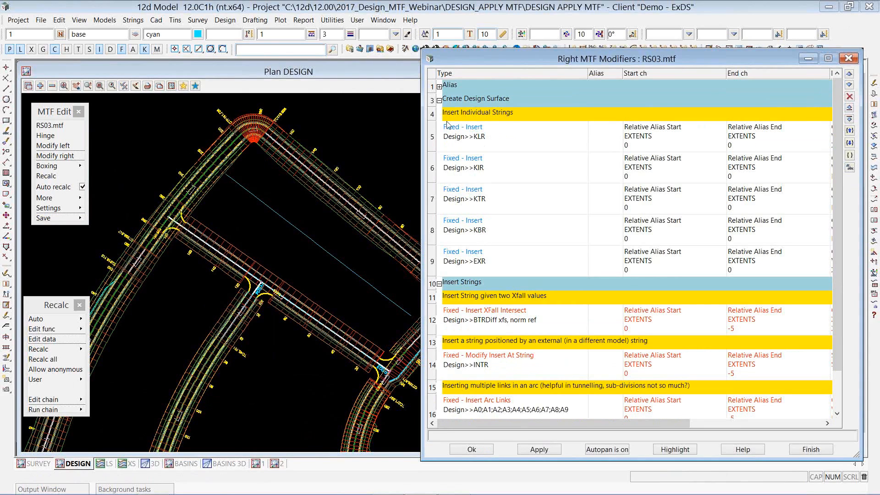
pyautogui.click(439, 101)
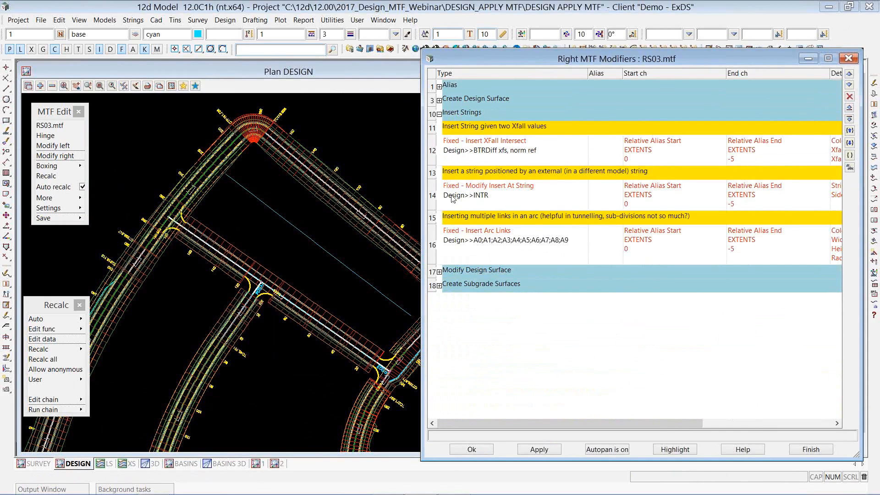
pyautogui.click(431, 149)
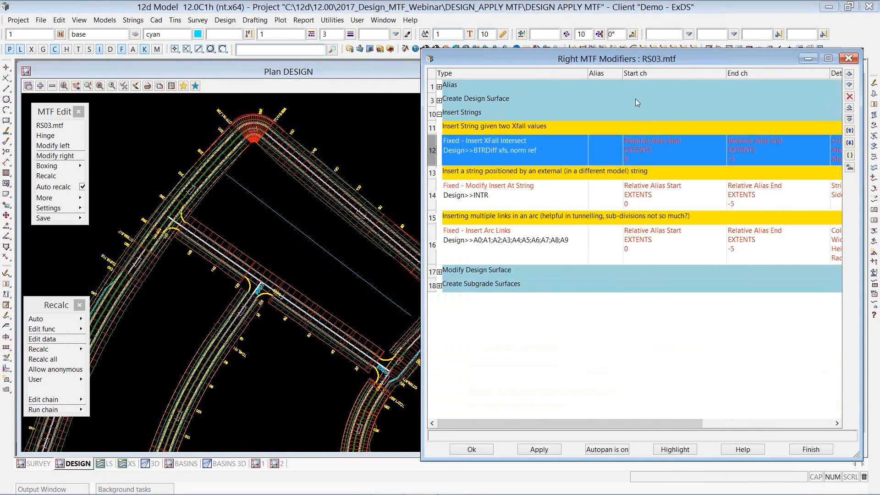
pyautogui.click(850, 111)
# Step: Look through the Fixed Insert modifier types available for the blank row, including Insert xfall intersect
pyautogui.click(560, 141)
pyautogui.click(573, 168)
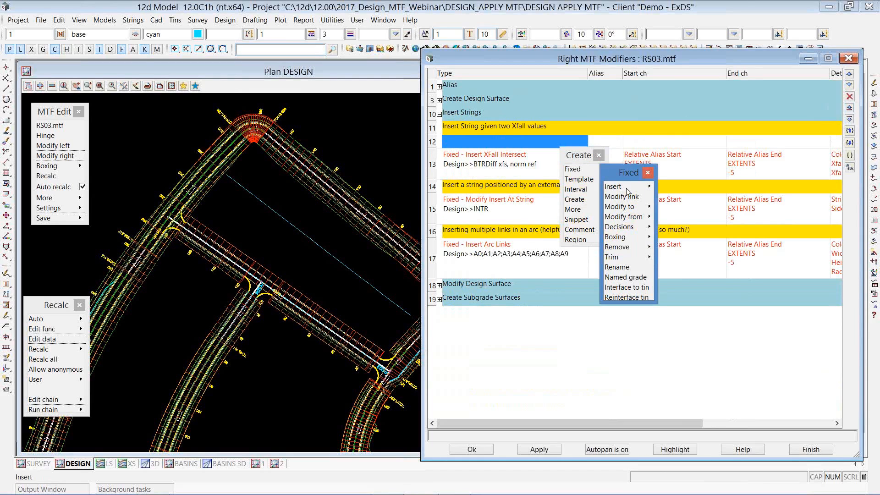
pyautogui.click(626, 188)
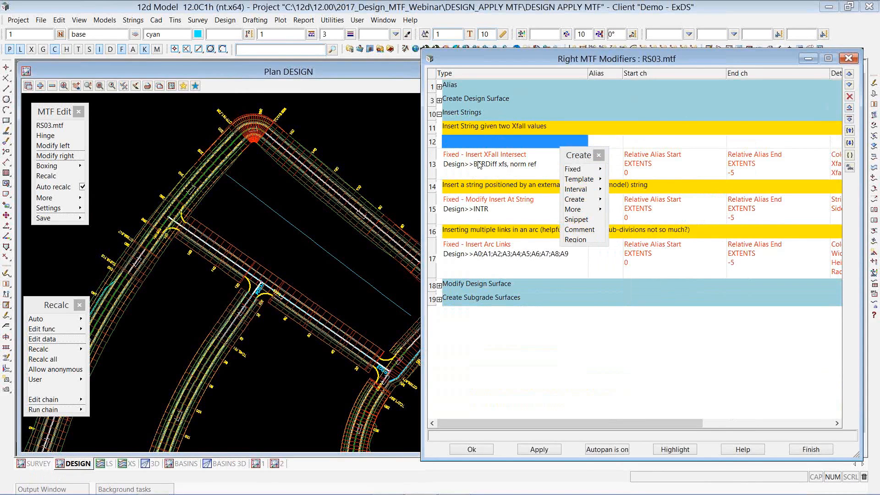
pyautogui.click(572, 169)
pyautogui.click(616, 186)
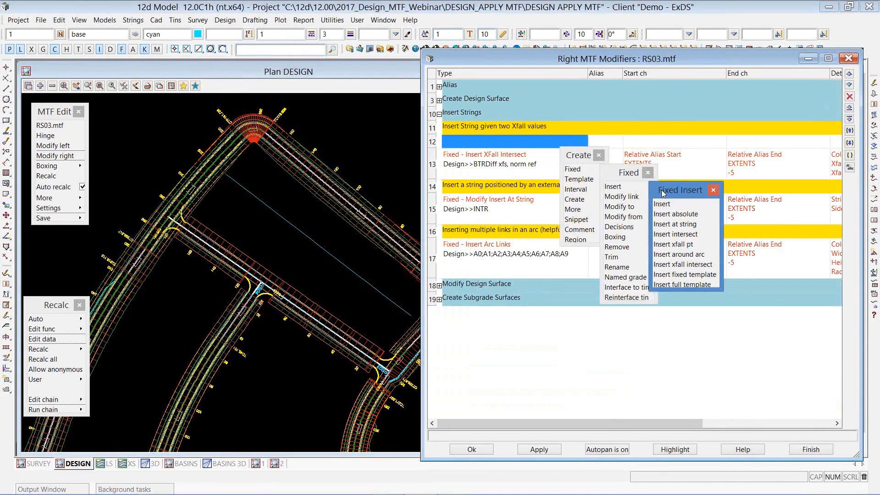
pyautogui.click(684, 265)
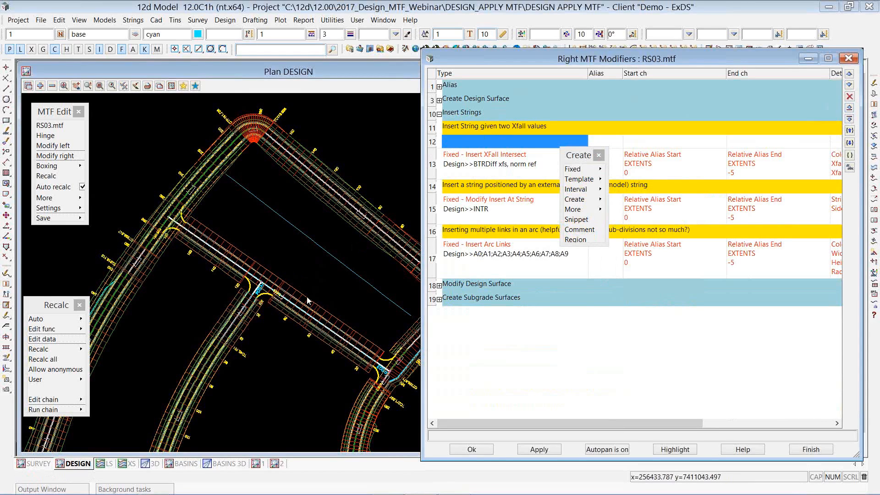
# Step: Inquire the properties of the cyan construction line beside RS03, and dismiss the inquiry and the Create list
pyautogui.click(285, 285)
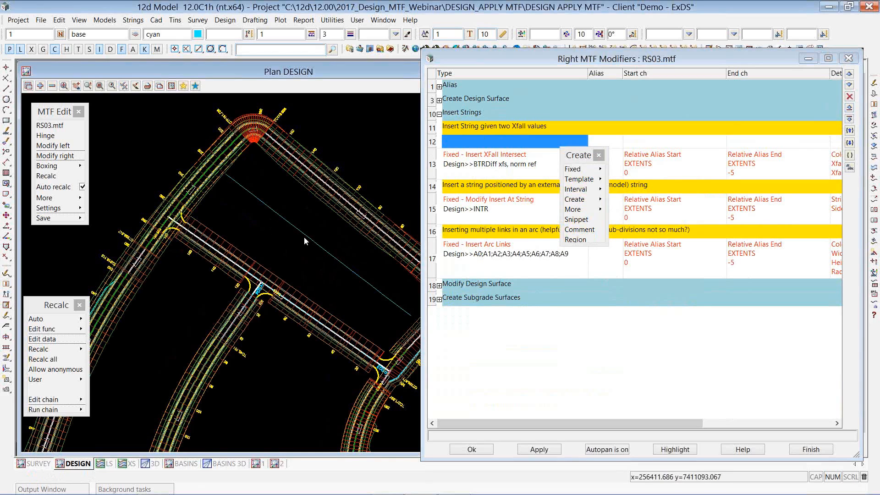
pyautogui.click(313, 169)
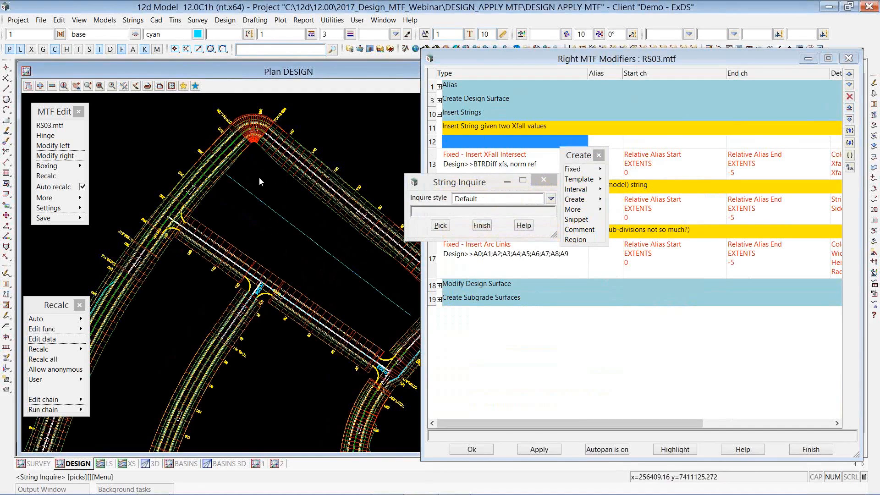
pyautogui.click(244, 189)
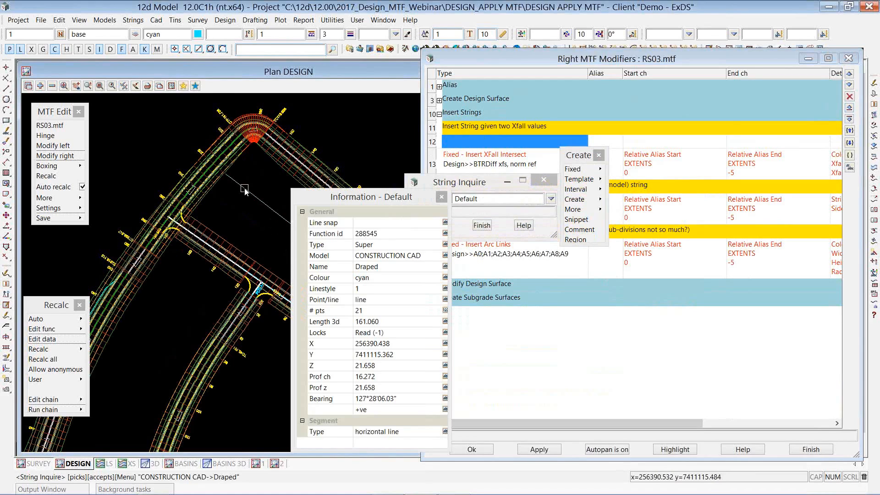
pyautogui.click(441, 196)
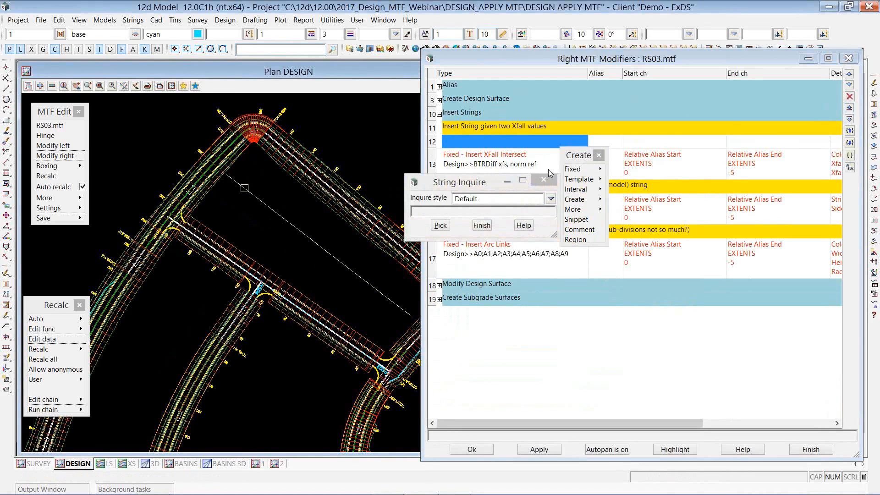
pyautogui.click(599, 155)
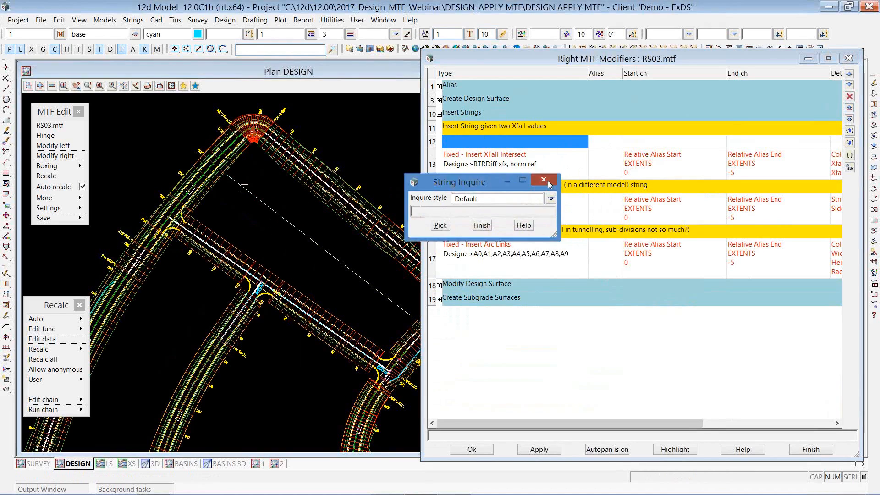
pyautogui.click(545, 180)
# Step: Open the existing BTR Insert XFall Intersect modifier for editing, keeping its settings clear of the plan view
pyautogui.doubleClick(490, 161)
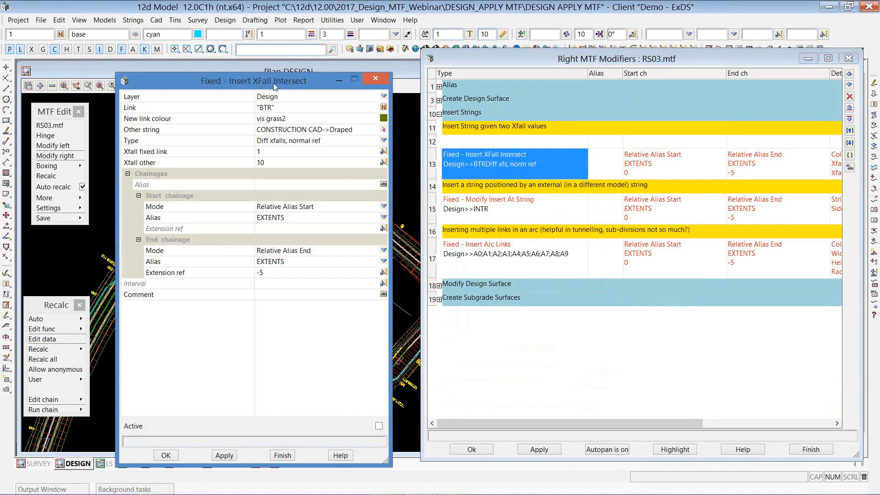
pyautogui.moveTo(288, 83); pyautogui.dragTo(600, 83)
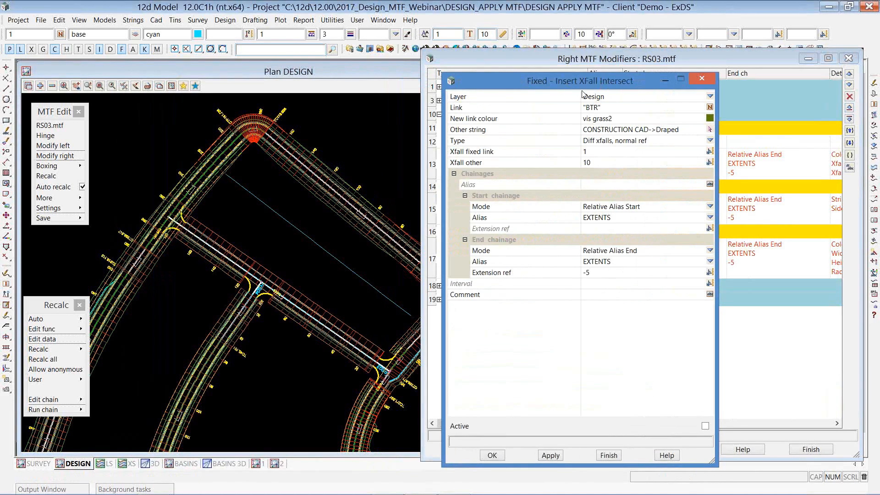
pyautogui.click(604, 109)
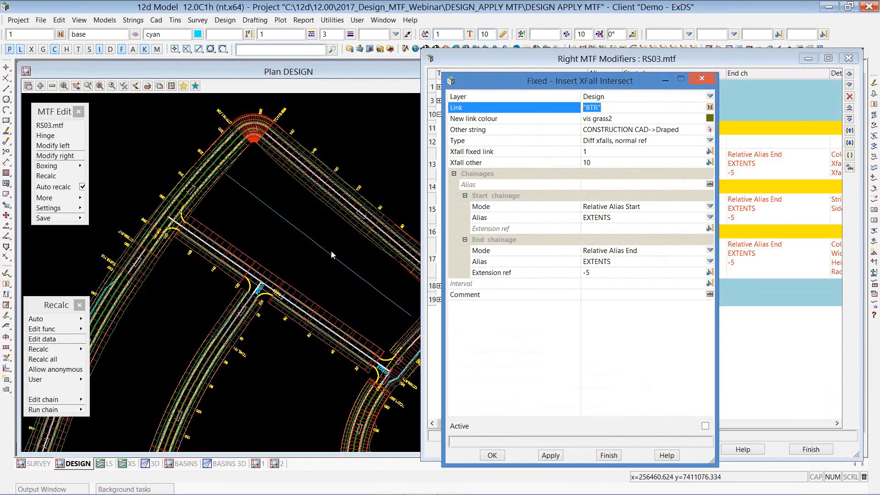
# Step: Check the modifier's other string by inquiring the cyan line in plan, and review its fixed link crossfall
pyautogui.press('F2')
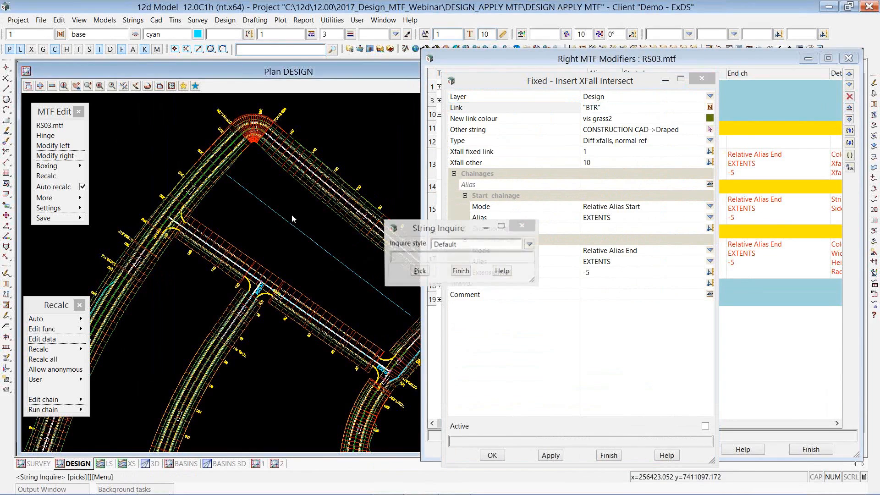
pyautogui.click(287, 221)
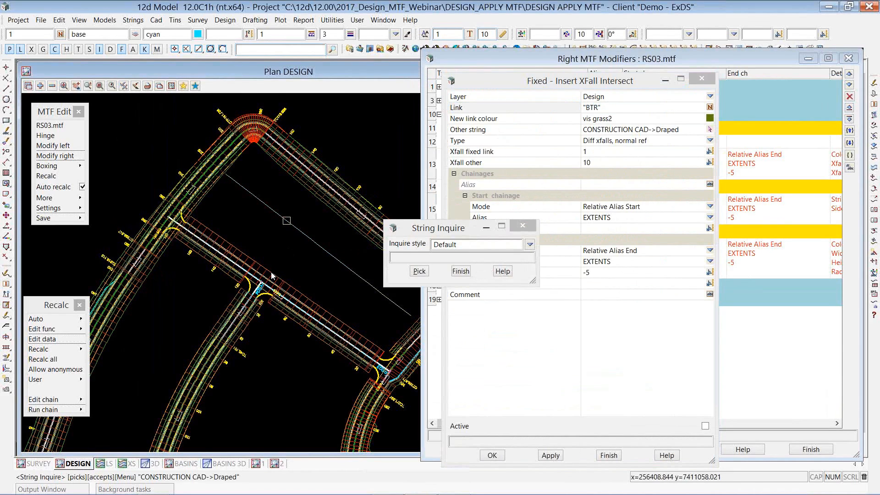
pyautogui.click(613, 152)
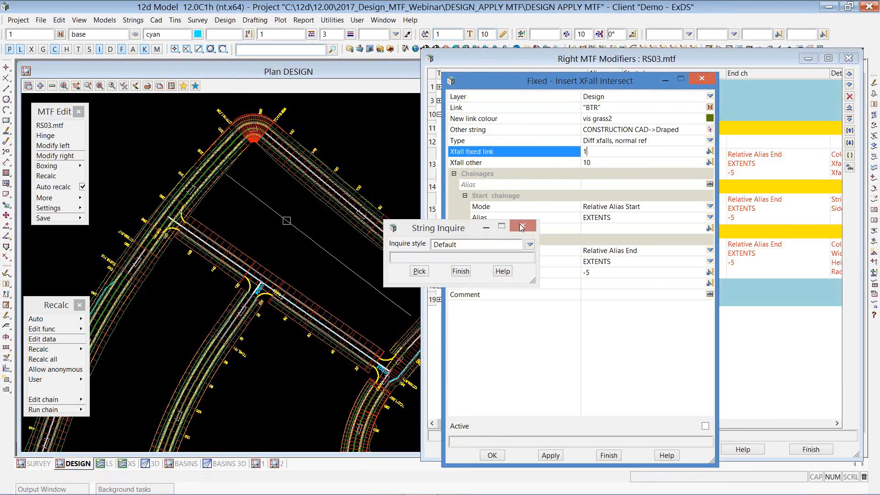
pyautogui.click(467, 271)
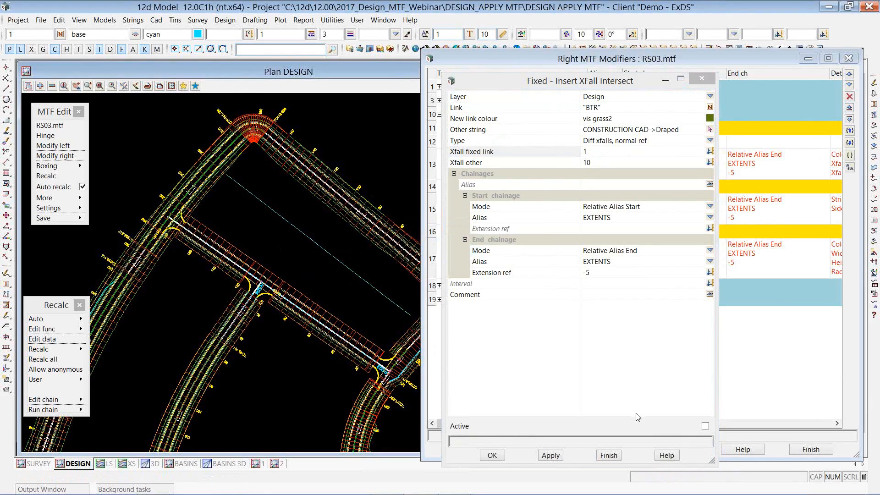
# Step: Activate and apply the BTR Insert XFall Intersect modifier, and inquire the outer edge of the widened RS03 design
pyautogui.click(654, 425)
pyautogui.click(561, 455)
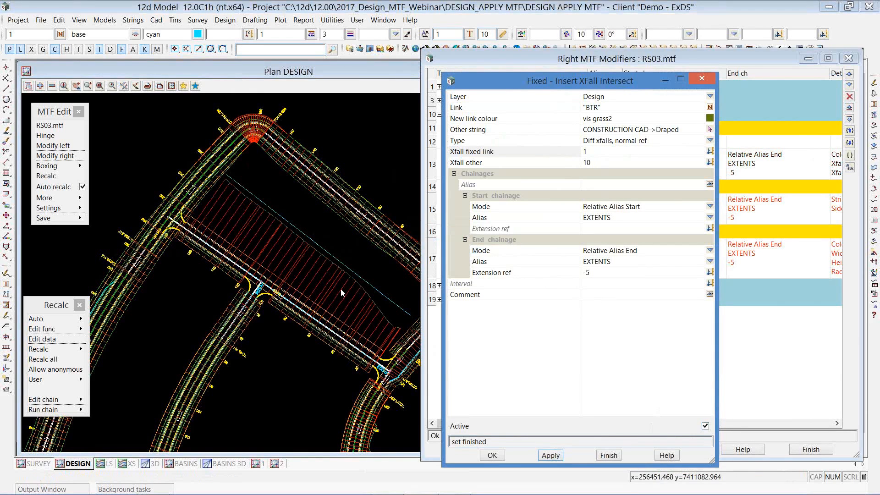
pyautogui.click(359, 253)
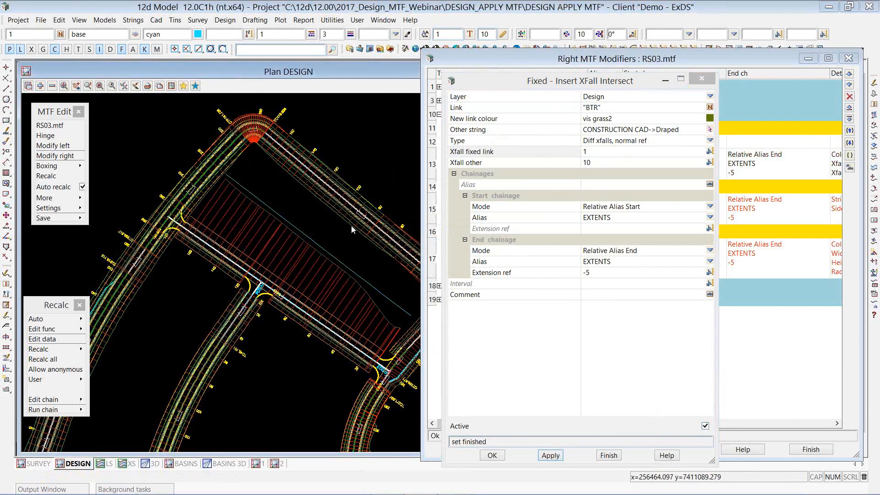
pyautogui.press('F2')
pyautogui.click(357, 284)
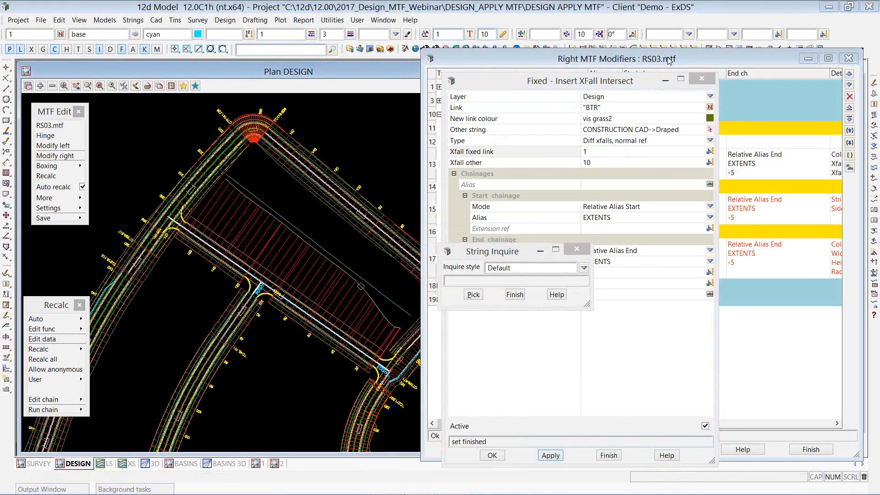
# Step: Uncover the Section XS view, profile the RS03 design cross section at chainage 95 in it, and finish the string inquiry
pyautogui.moveTo(669, 61); pyautogui.dragTo(270, 247)
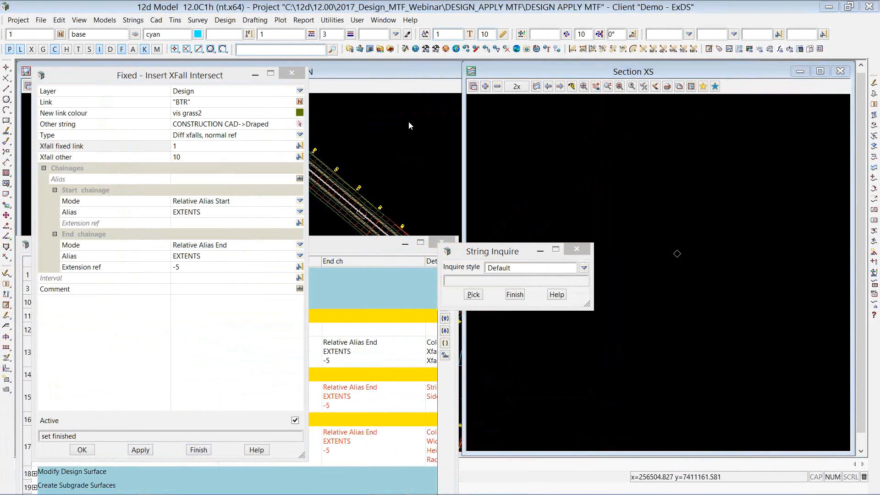
pyautogui.scroll(3, 415, 119)
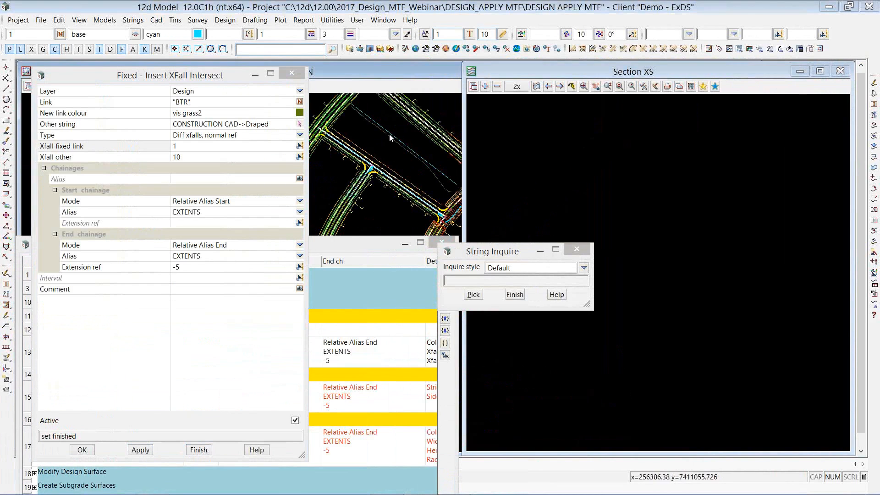
pyautogui.scroll(3, 415, 127)
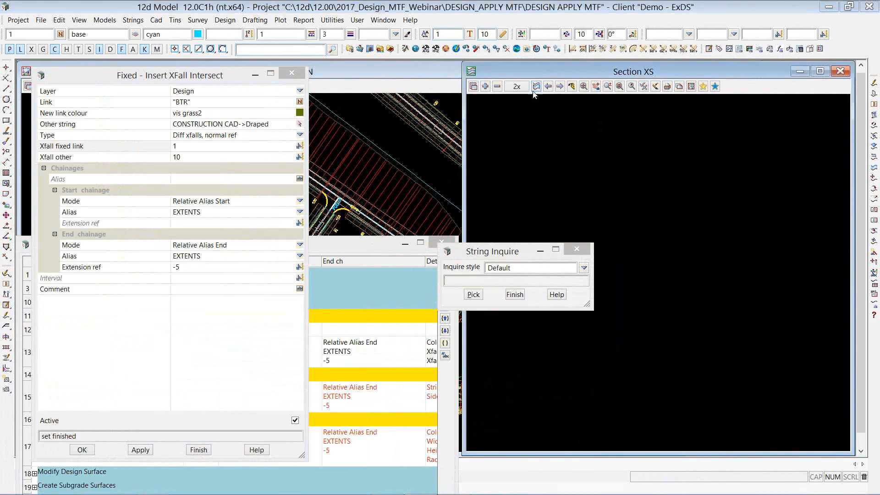
pyautogui.click(387, 170)
pyautogui.click(585, 173)
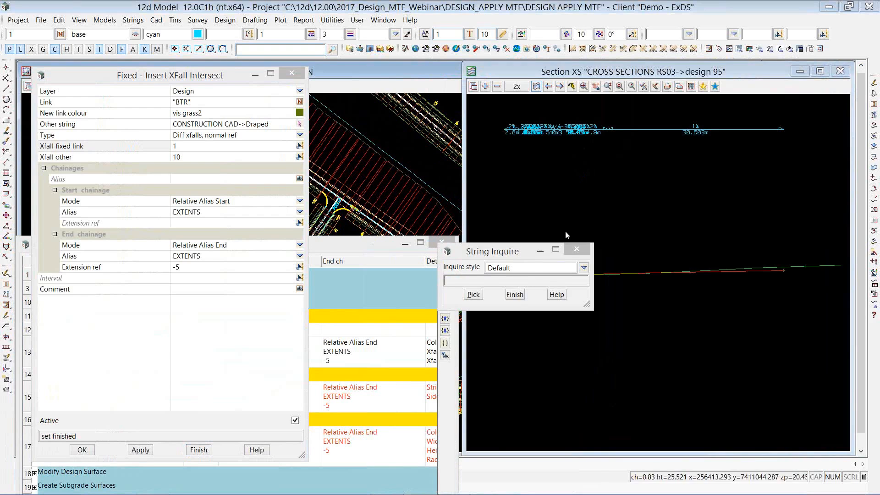
pyautogui.click(515, 295)
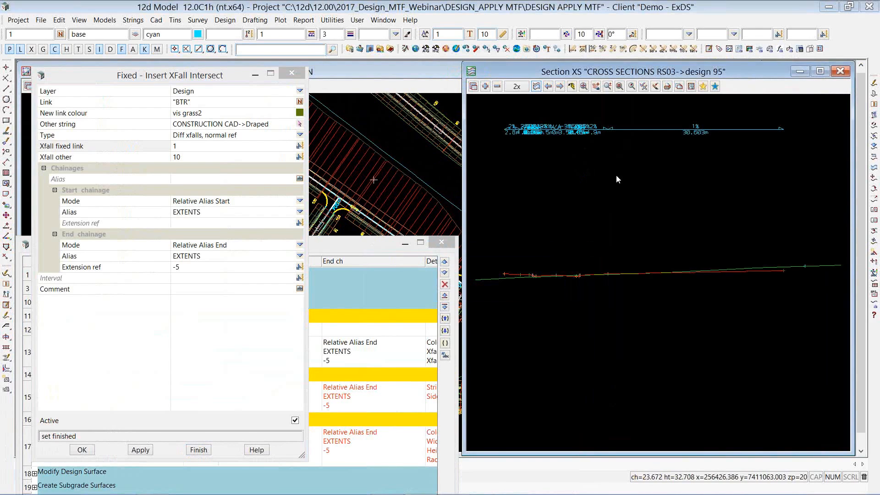
# Step: Inspect the outer end of the chainage 95 section, and open model-string profiling for CROSS SECTIONS RS03 with its settings clear of the view
pyautogui.click(205, 147)
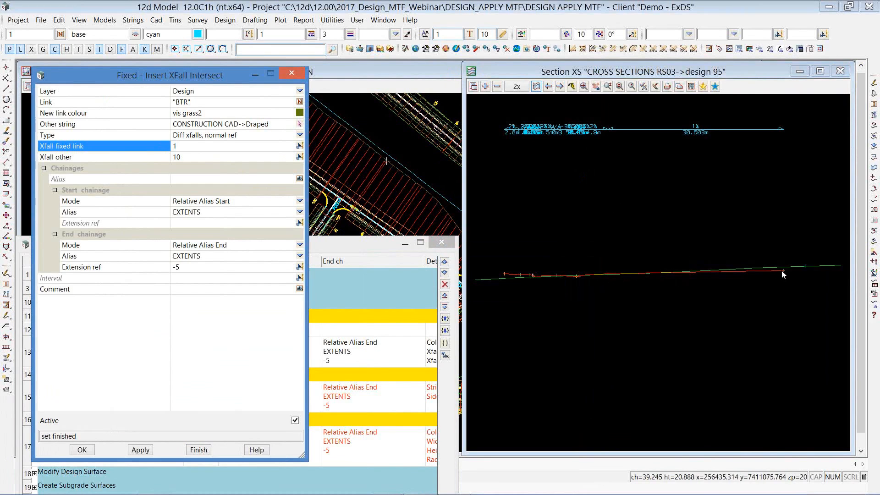
pyautogui.click(815, 261)
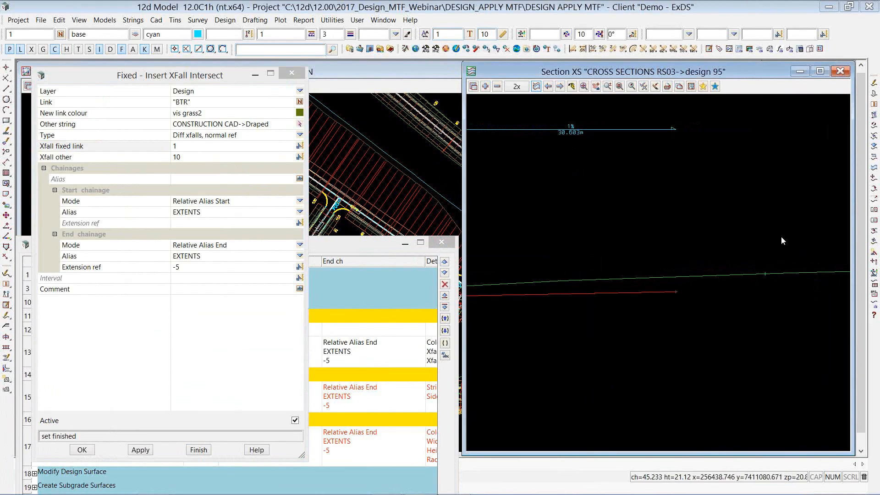
pyautogui.click(536, 87)
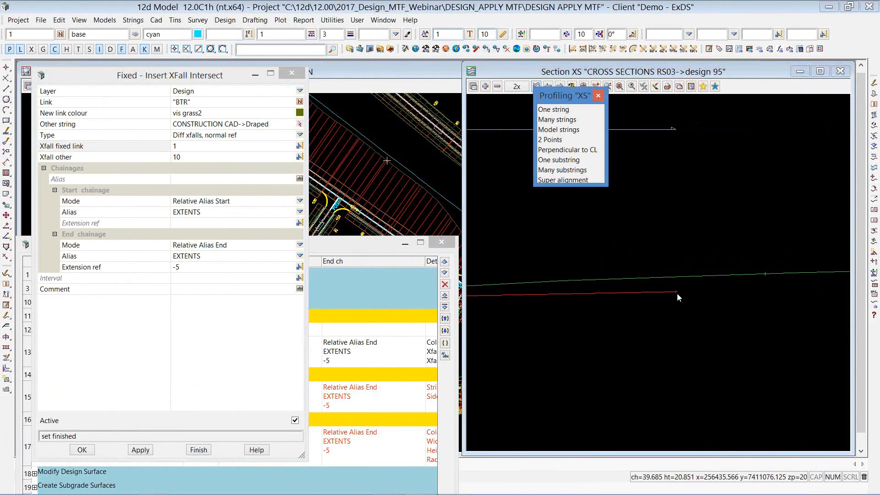
pyautogui.click(559, 130)
pyautogui.moveTo(675, 141); pyautogui.dragTo(845, 65)
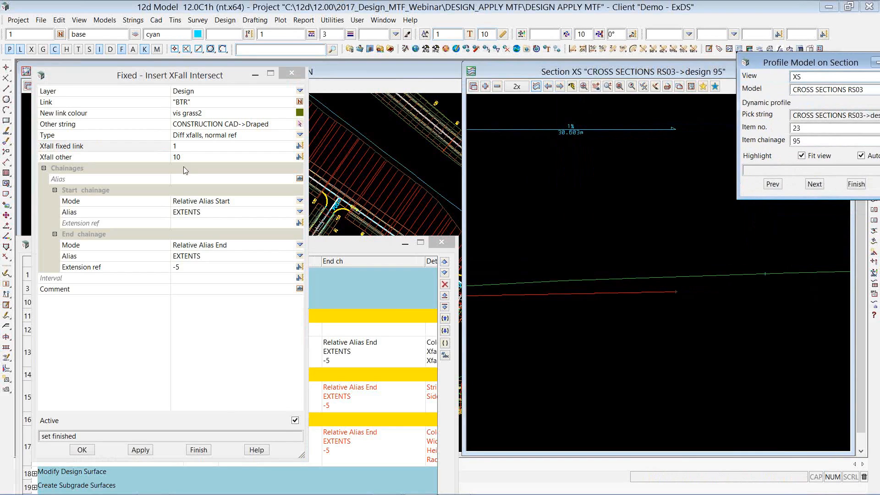
# Step: Apply an Xfall other value of -10 to the BTR modifier and profile the next cross section at chainage 96.32
pyautogui.click(160, 146)
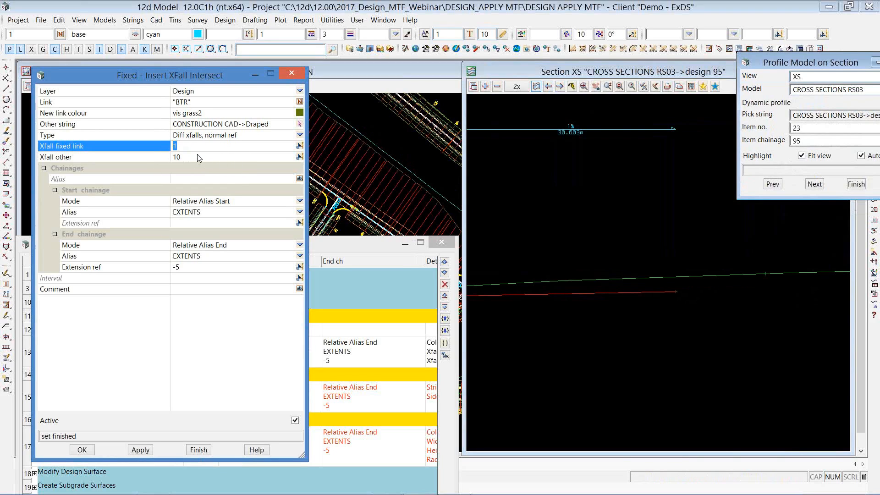
pyautogui.click(182, 157)
pyautogui.press('Home')
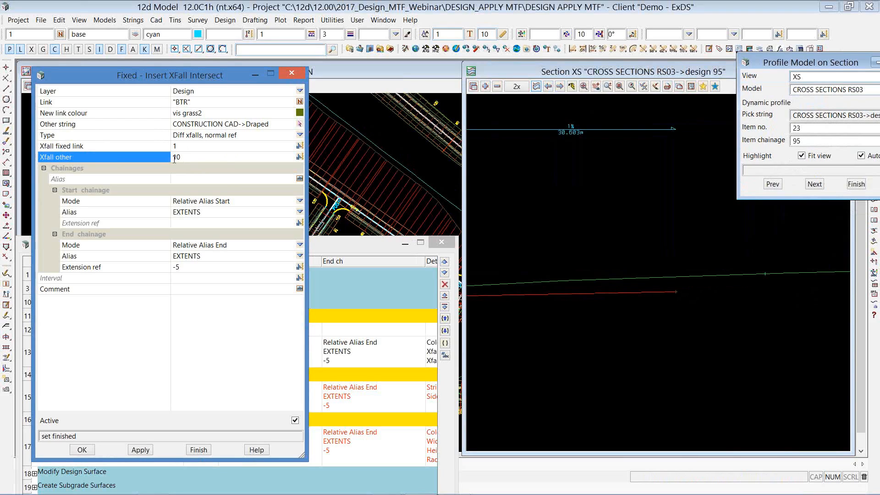
pyautogui.write('-')
pyautogui.click(141, 450)
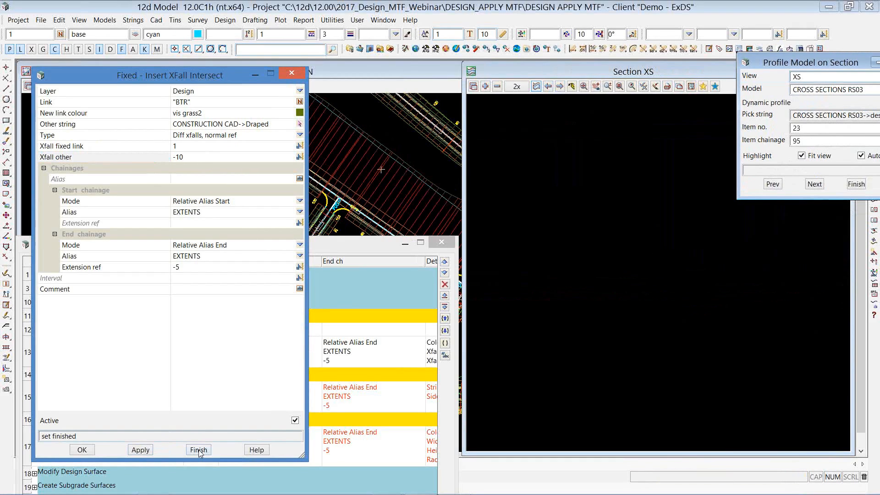
pyautogui.click(814, 184)
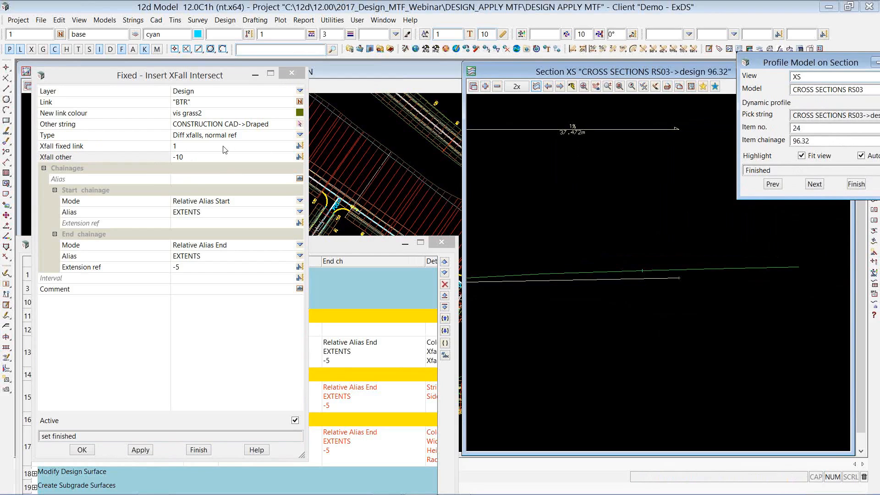
# Step: Restore the Xfall other value to positive 10 and accept the BTR Insert XFall Intersect modifier
pyautogui.click(164, 156)
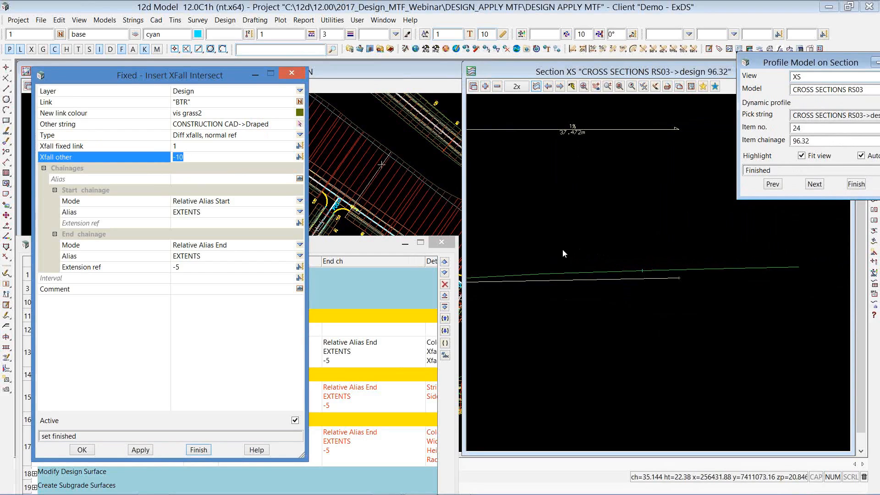
pyautogui.click(644, 274)
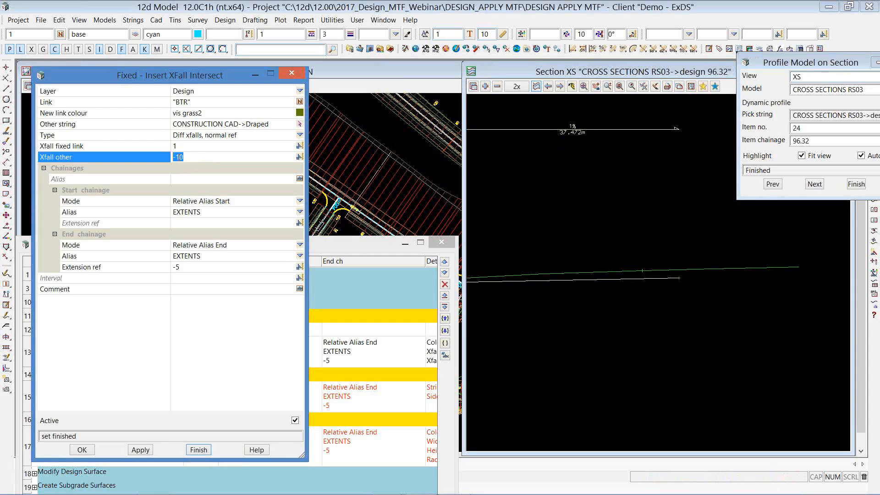
pyautogui.click(177, 157)
pyautogui.press('BackSpace')
pyautogui.click(84, 452)
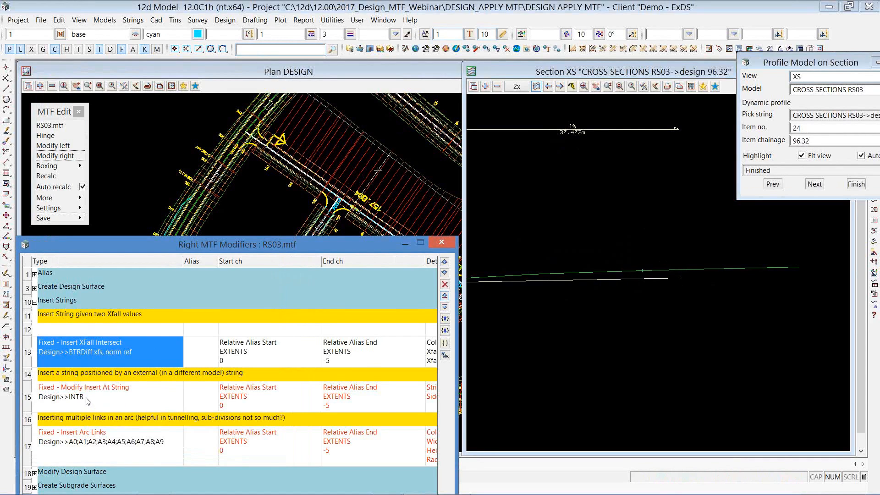
pyautogui.click(110, 328)
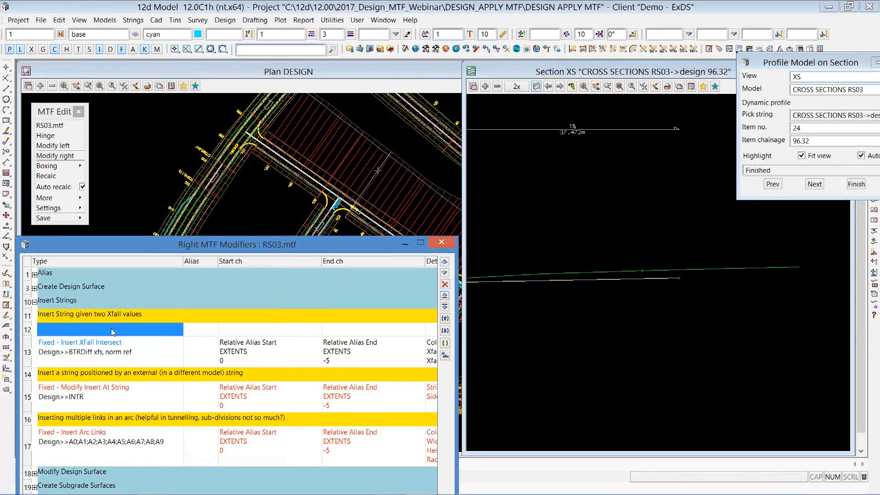
pyautogui.rightClick(111, 328)
pyautogui.moveTo(155, 351)
pyautogui.moveTo(166, 368)
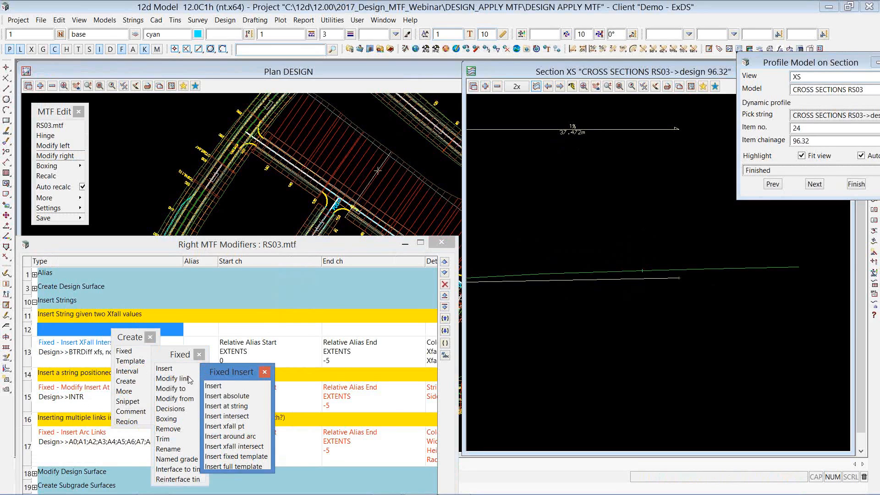
# Step: Open the INTR Modify Insert At String modifier, keep its settings clear of the section view, and activate and apply it
pyautogui.doubleClick(99, 397)
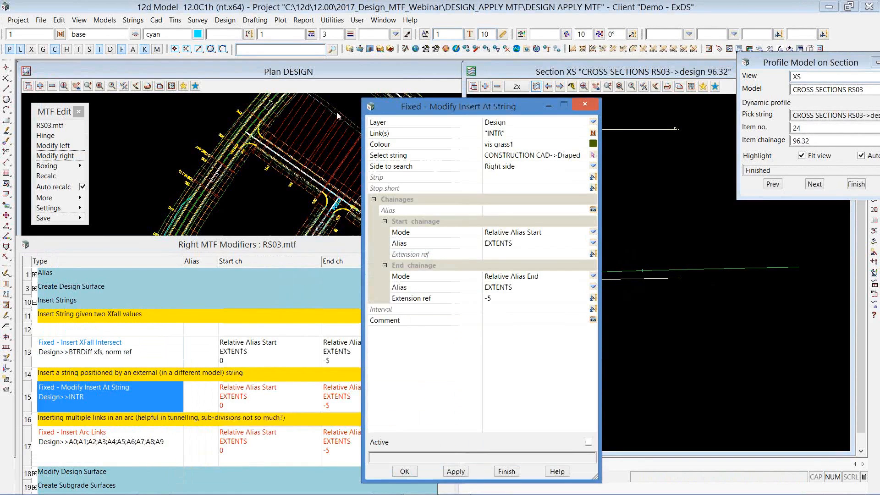
pyautogui.moveTo(448, 108); pyautogui.dragTo(130, 100)
pyautogui.click(210, 127)
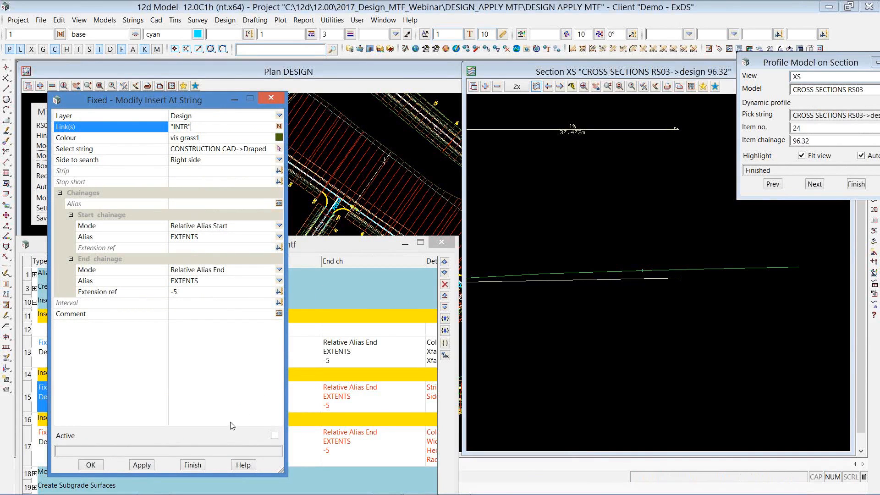
pyautogui.click(149, 466)
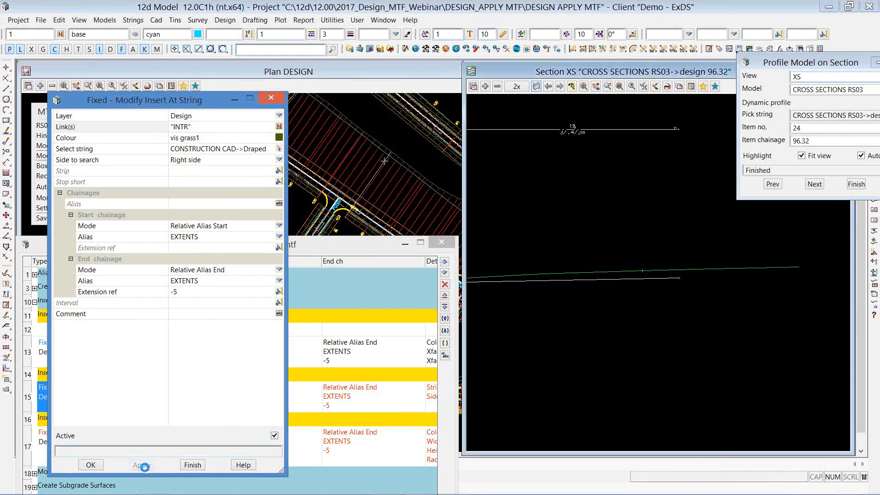
# Step: Inquire the string at the design's outer end in the chainage 95 cross section, and close the Modify Insert At String settings
pyautogui.click(774, 185)
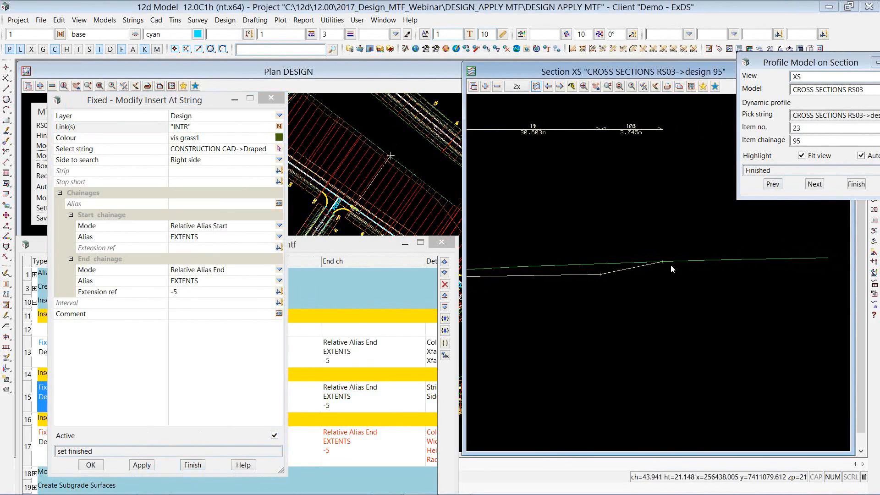
pyautogui.press('F2')
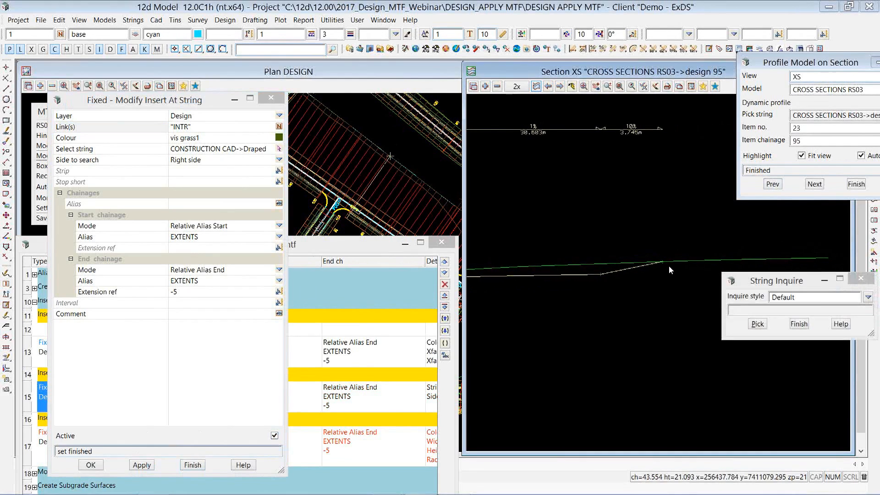
pyautogui.click(661, 262)
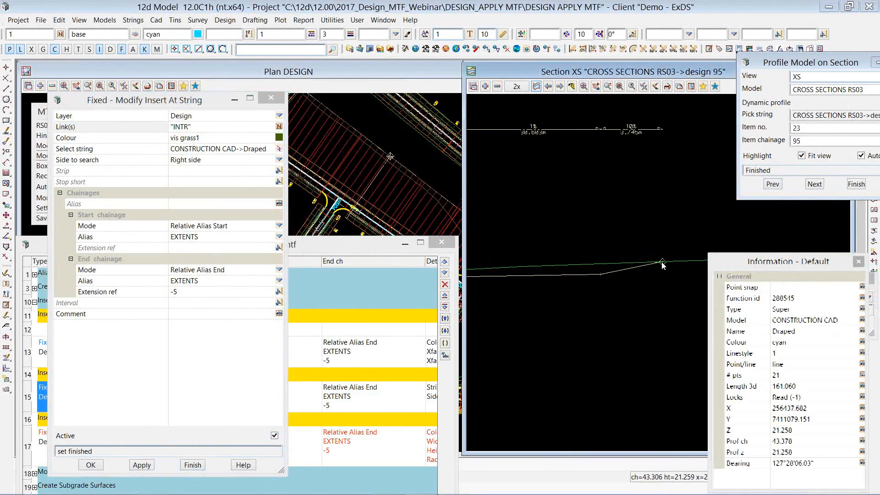
pyautogui.click(662, 263)
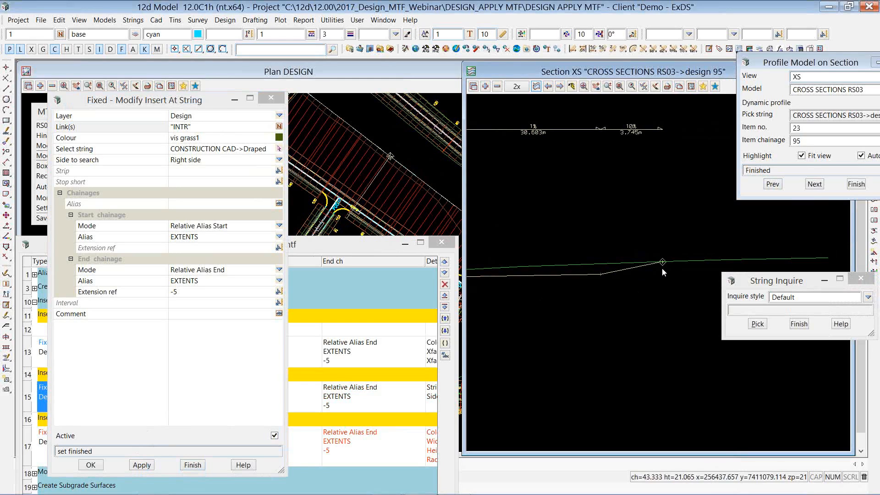
pyautogui.click(189, 467)
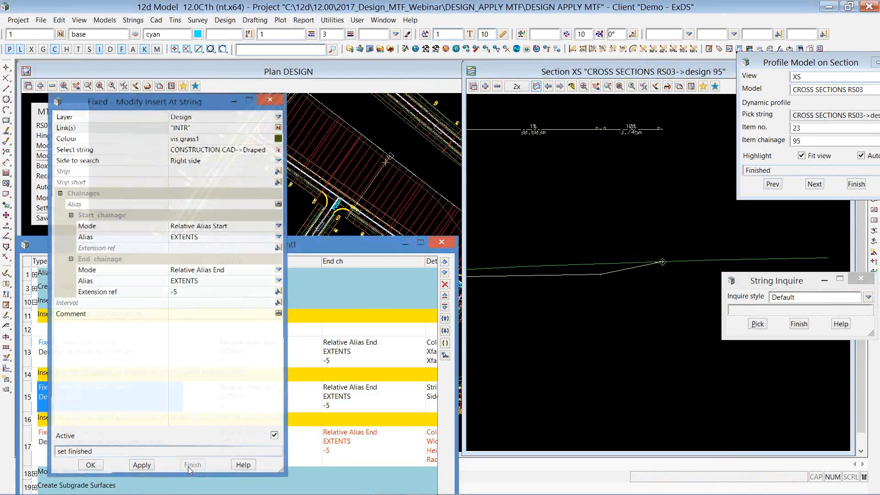
pyautogui.click(90, 465)
pyautogui.rightClick(127, 330)
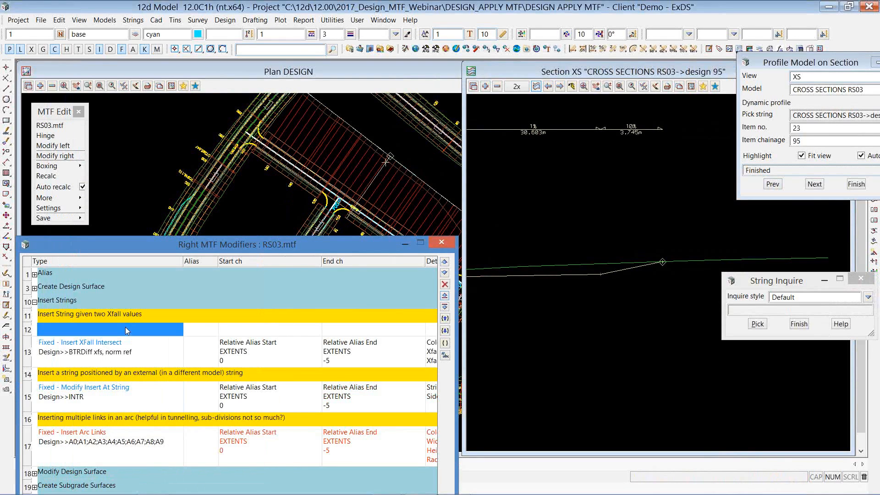
pyautogui.click(138, 349)
pyautogui.click(178, 366)
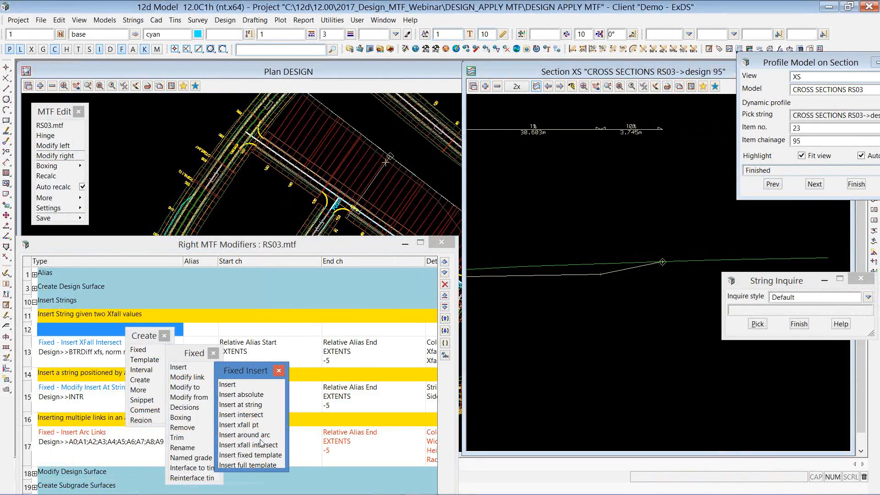
pyautogui.click(216, 352)
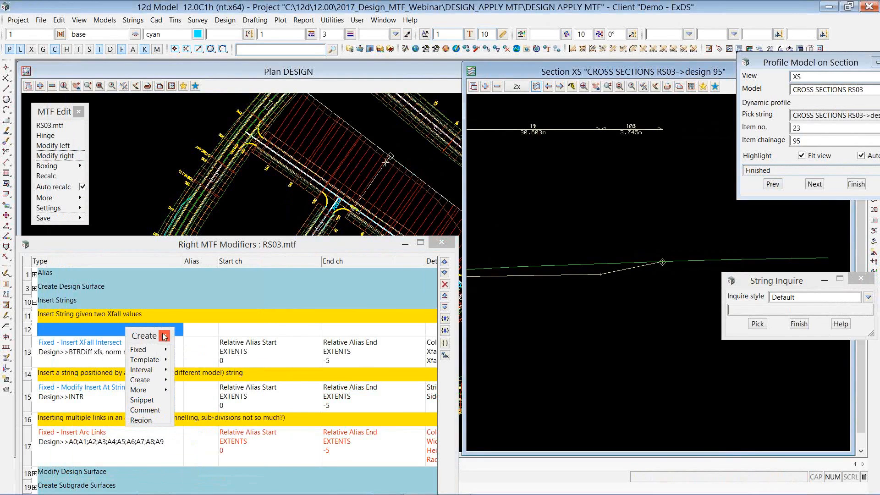
pyautogui.click(164, 336)
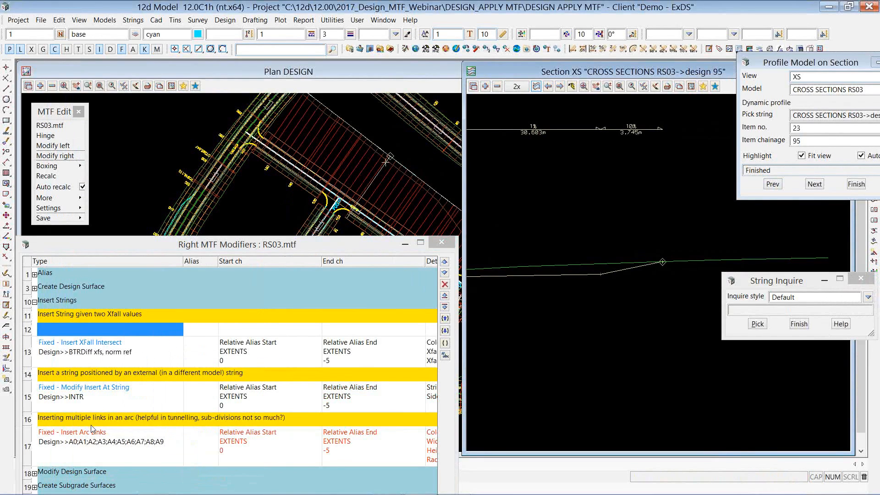
# Step: Open the Insert Arc Links modifier, widen its value column to review links A0 to A9, and activate and apply it
pyautogui.doubleClick(90, 439)
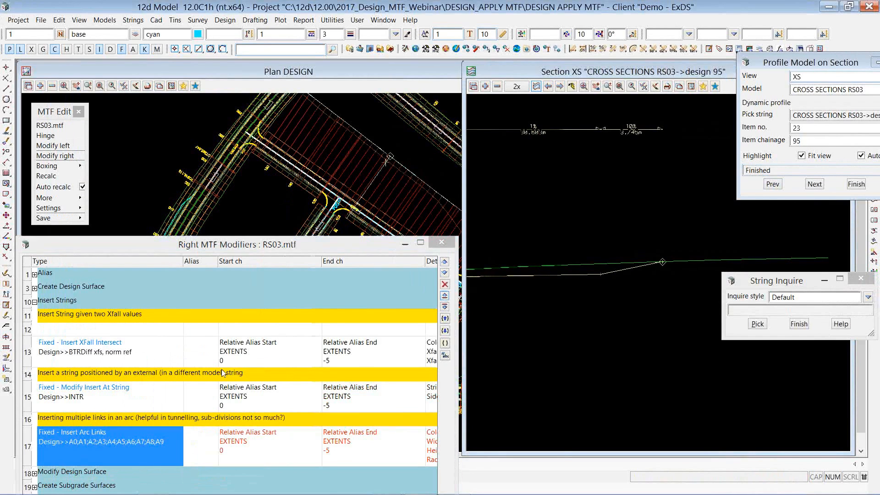
pyautogui.moveTo(422, 112); pyautogui.dragTo(226, 114)
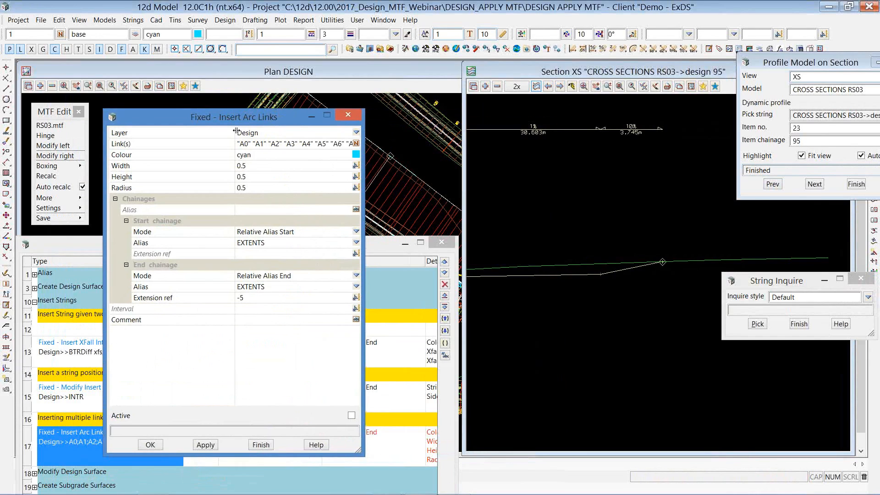
pyautogui.moveTo(236, 131); pyautogui.dragTo(196, 132)
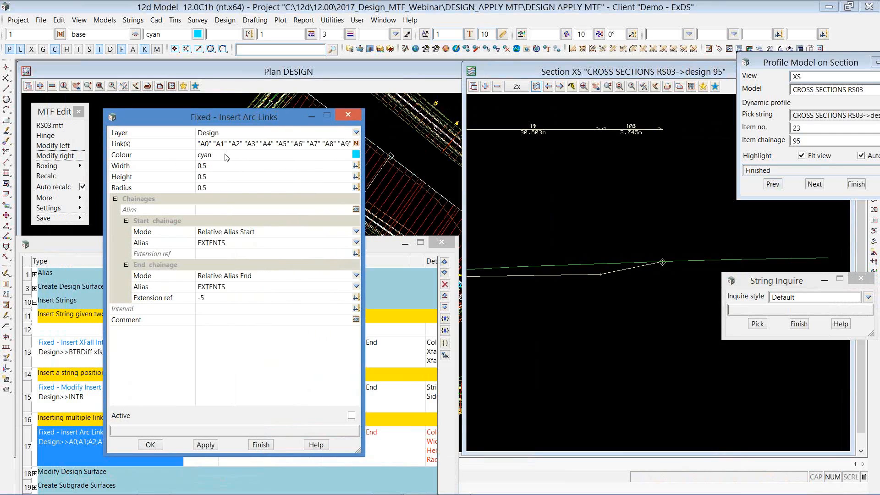
pyautogui.click(215, 188)
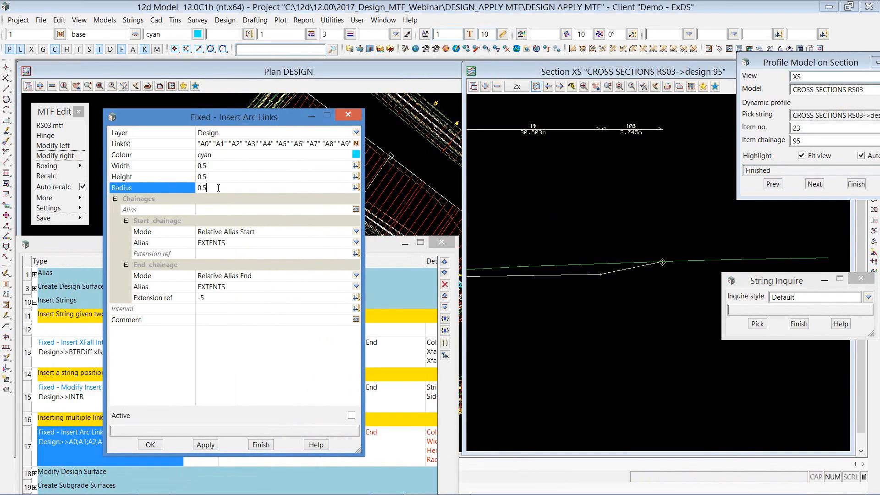
pyautogui.click(238, 416)
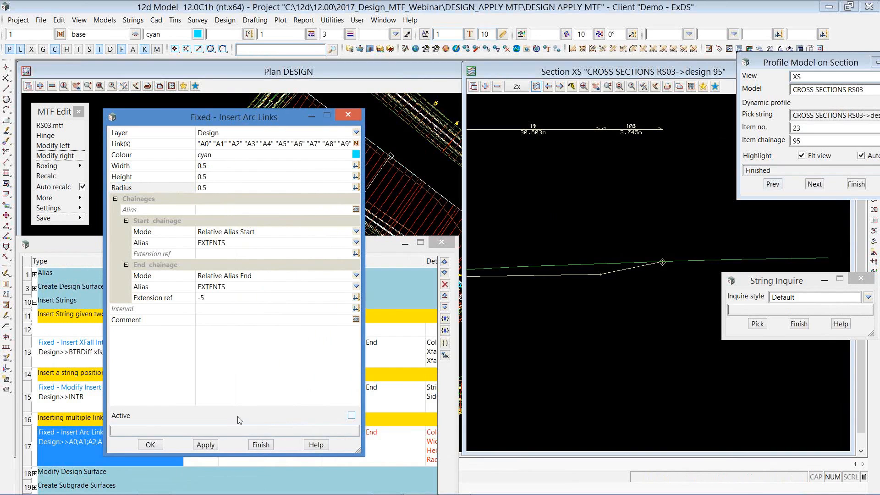
pyautogui.click(205, 445)
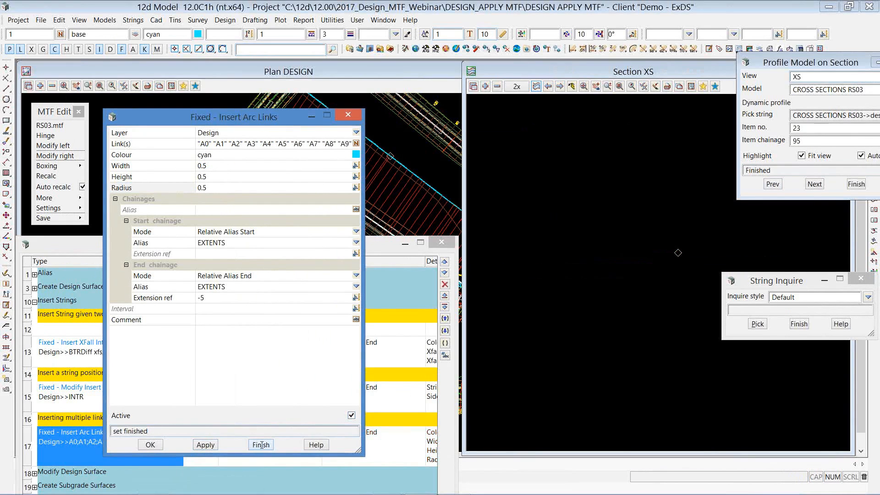
# Step: Profile the RS03 cross section at chainage 90 and view the inserted arc links close up at 1x vertical exaggeration
pyautogui.click(771, 185)
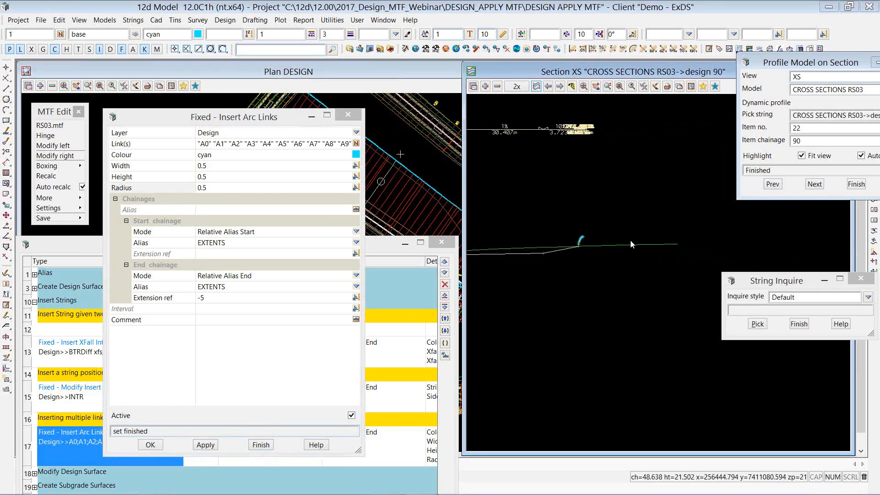
pyautogui.scroll(2, 631, 241)
pyautogui.scroll(2, 492, 240)
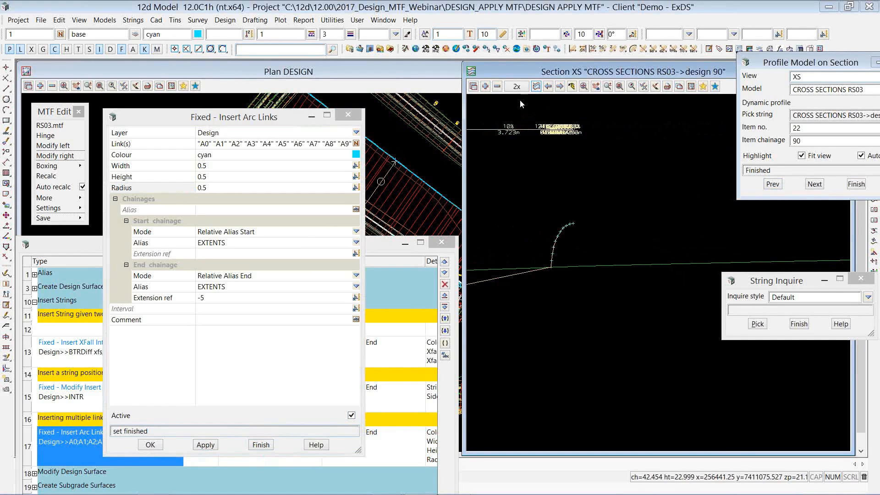
pyautogui.click(518, 86)
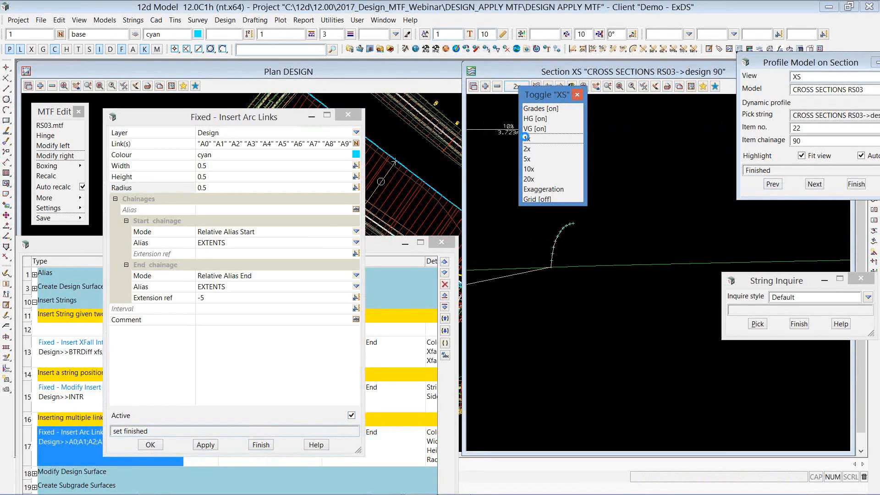
pyautogui.click(527, 140)
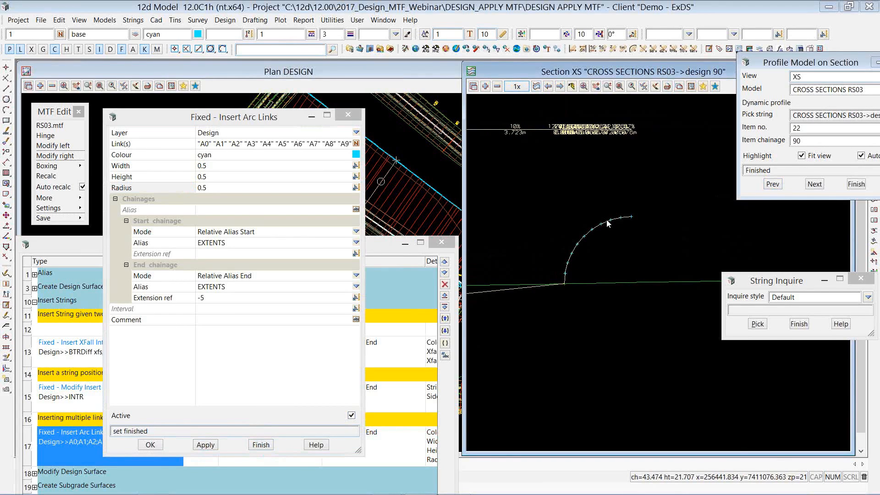
# Step: Set the arc links' radius to -0.5, apply the modifier, and view the resulting arc in the chainage 85 cross section
pyautogui.click(226, 188)
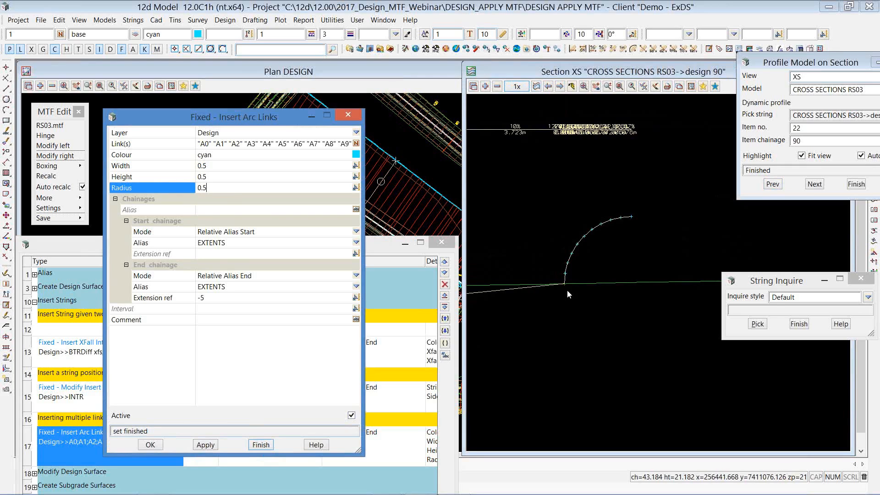
pyautogui.click(198, 188)
pyautogui.write('-')
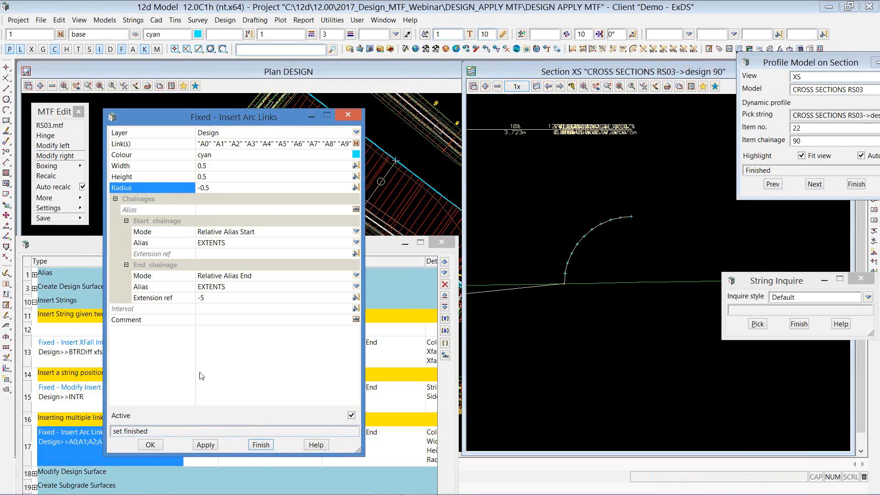
pyautogui.click(204, 445)
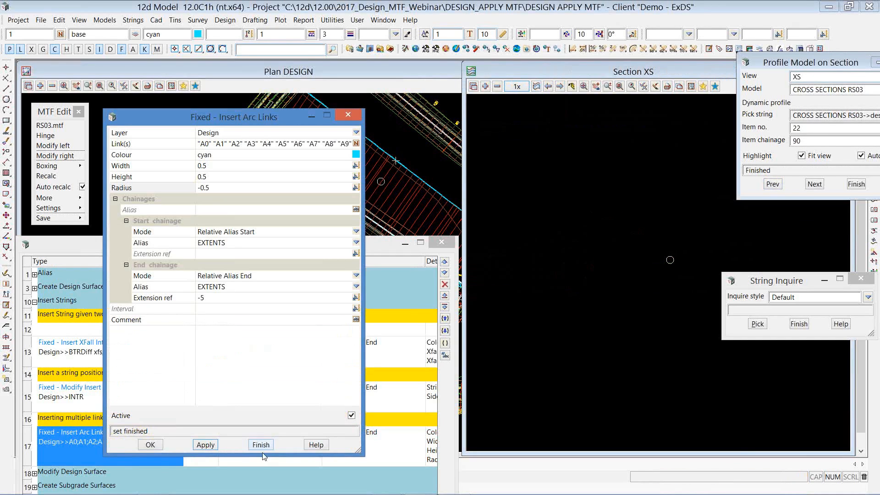
pyautogui.click(766, 185)
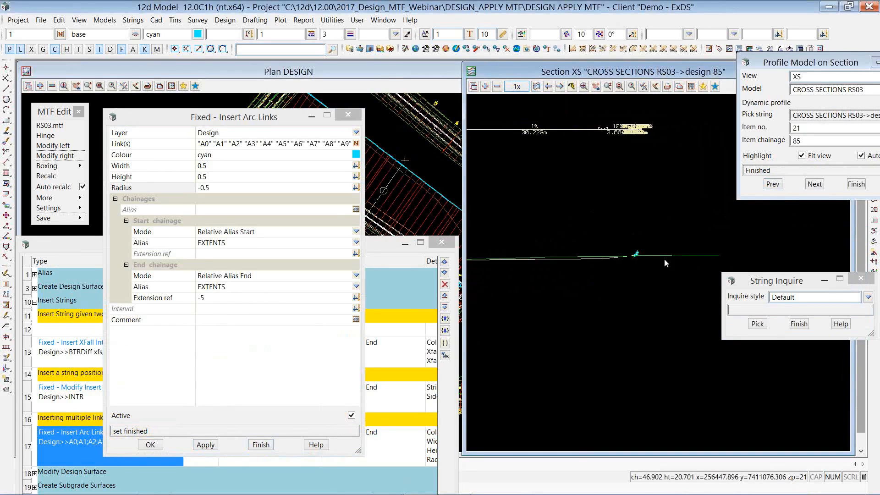
pyautogui.scroll(5, 680, 259)
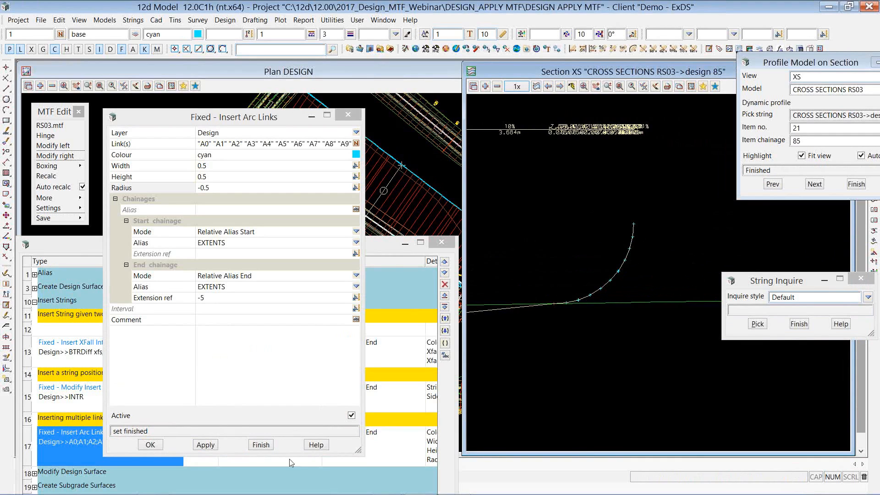
# Step: Close the Insert Arc Links settings and the right MTF modifiers list for RS03
pyautogui.click(257, 448)
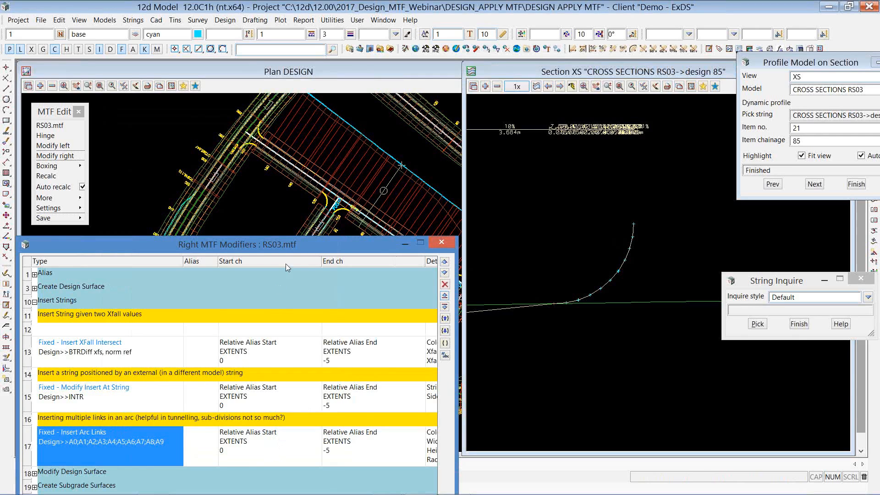
pyautogui.moveTo(321, 235); pyautogui.dragTo(420, 75)
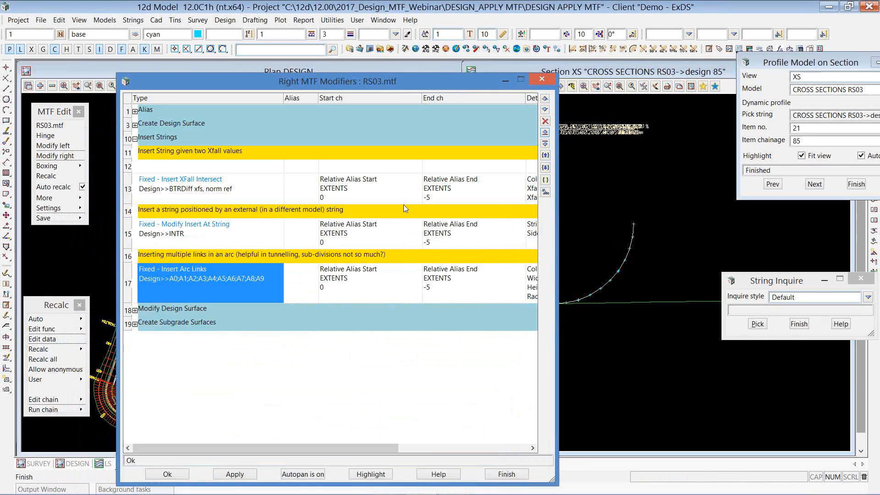
pyautogui.click(498, 475)
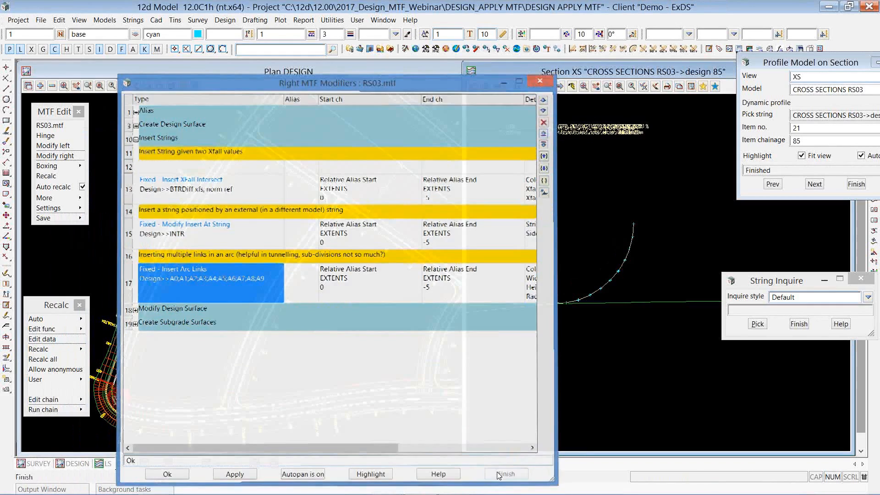
pyautogui.hotkey('alt', 'Tab')
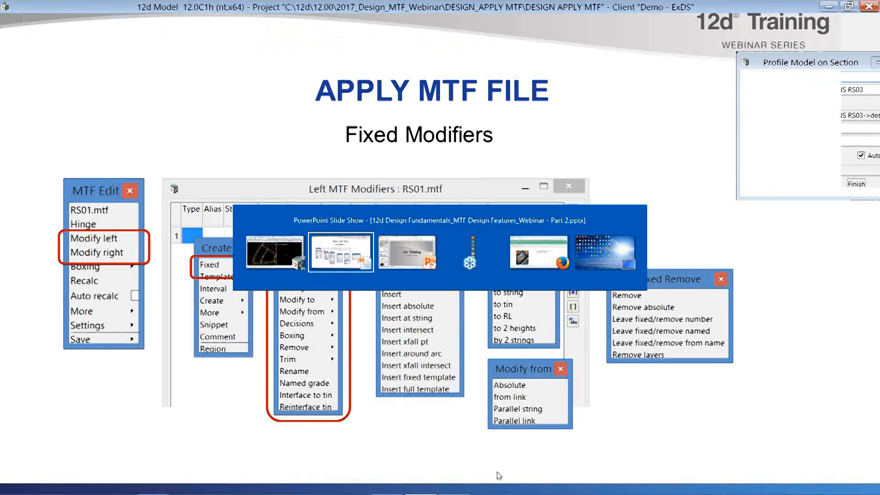
pyautogui.press('Right')
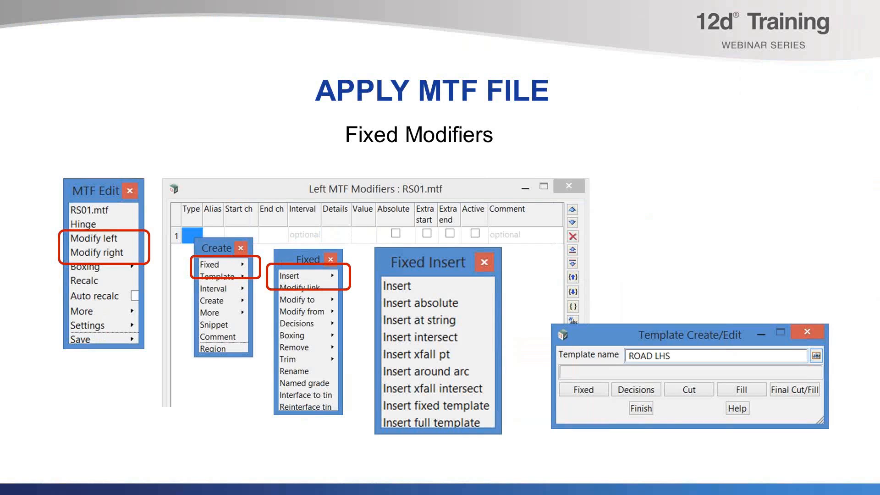
pyautogui.press('Right')
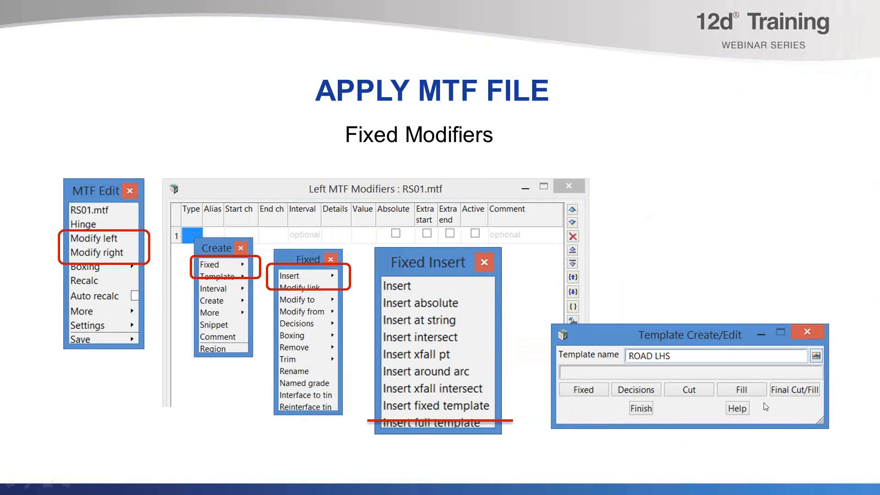
pyautogui.click(504, 409)
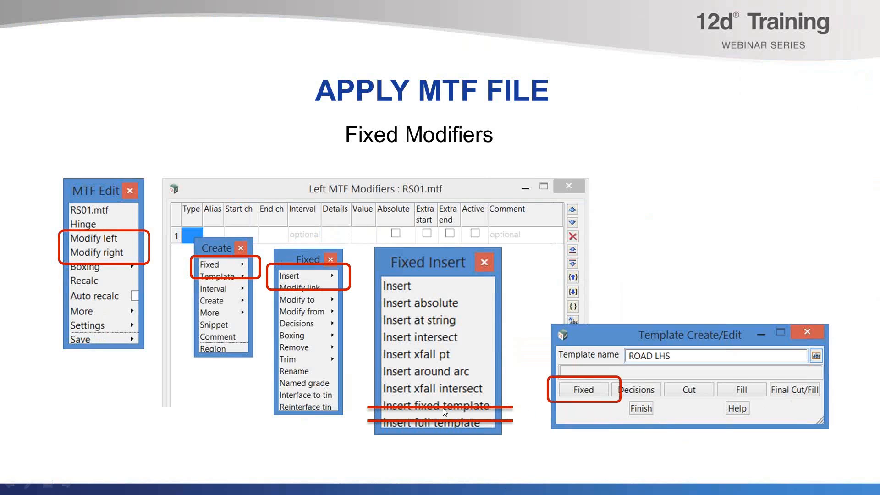
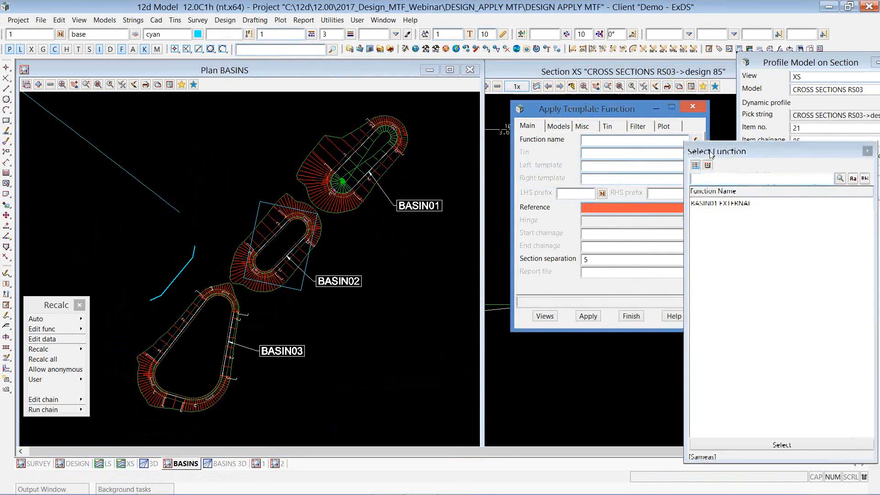
# Step: Load the BASIN01 EXTERNAL function into the Apply Template Function settings and view BASIN01 closer in plan
pyautogui.click(714, 204)
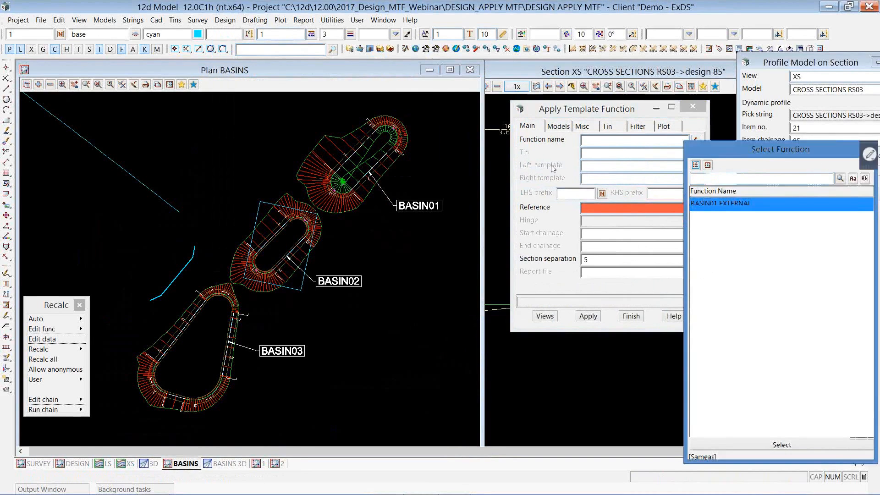
pyautogui.doubleClick(714, 204)
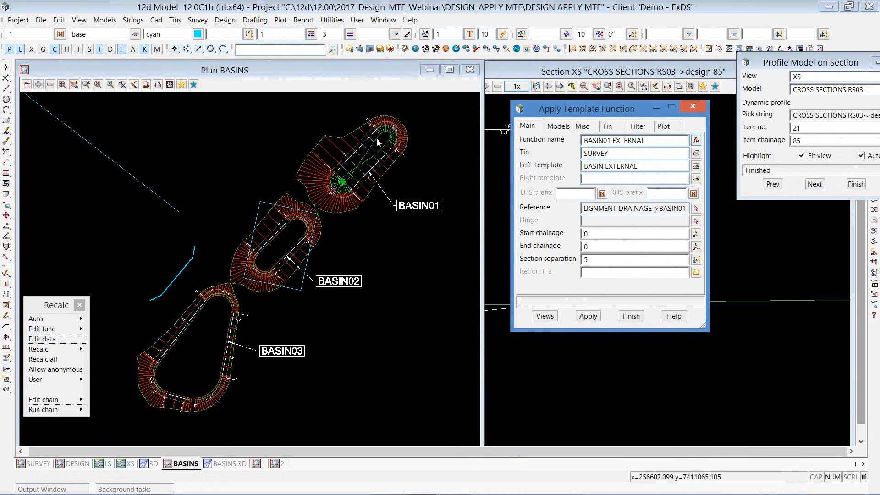
pyautogui.middleClick(408, 115)
pyautogui.scroll(4, 397, 123)
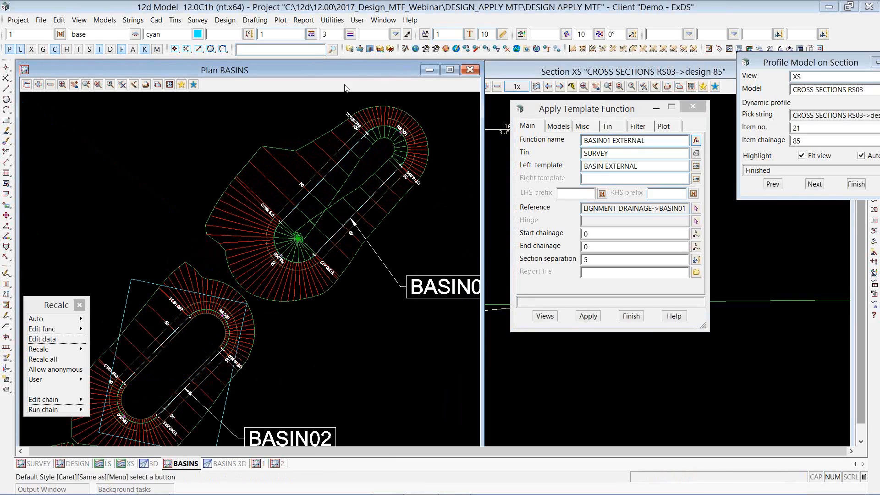
# Step: Open an Interface Function clear of the plan view, load BASIN01 INTERNAL, and review its slope and tin settings
pyautogui.click(225, 20)
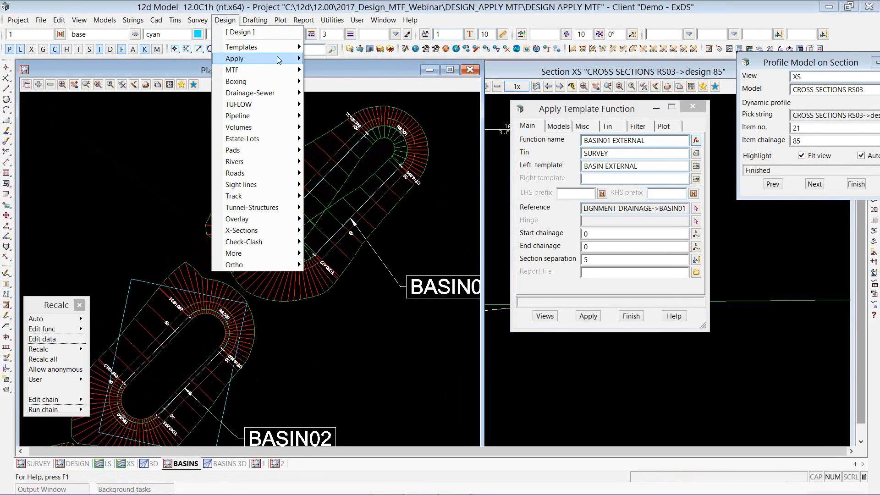
pyautogui.moveTo(244, 58)
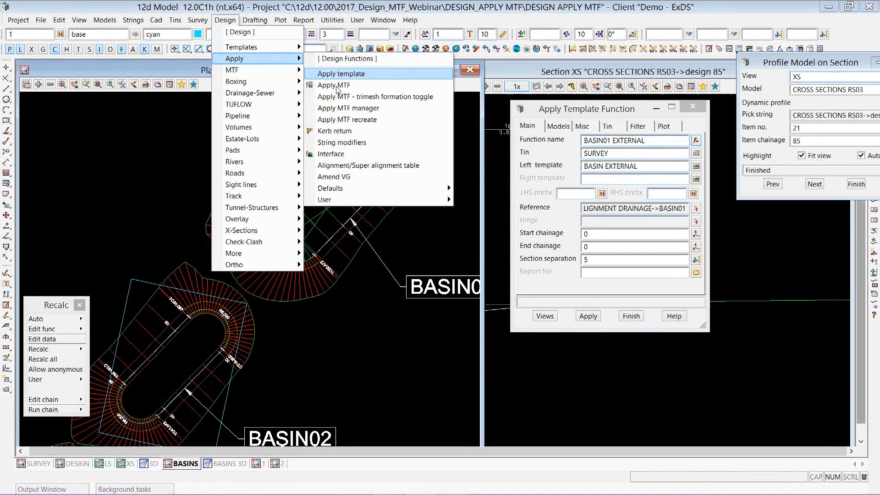
pyautogui.click(341, 154)
pyautogui.moveTo(435, 160); pyautogui.dragTo(599, 138)
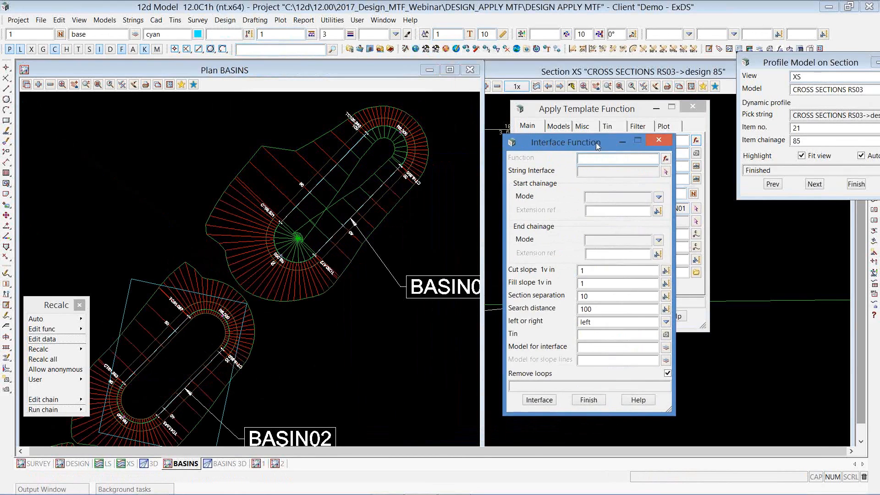
pyautogui.click(665, 155)
pyautogui.doubleClick(703, 218)
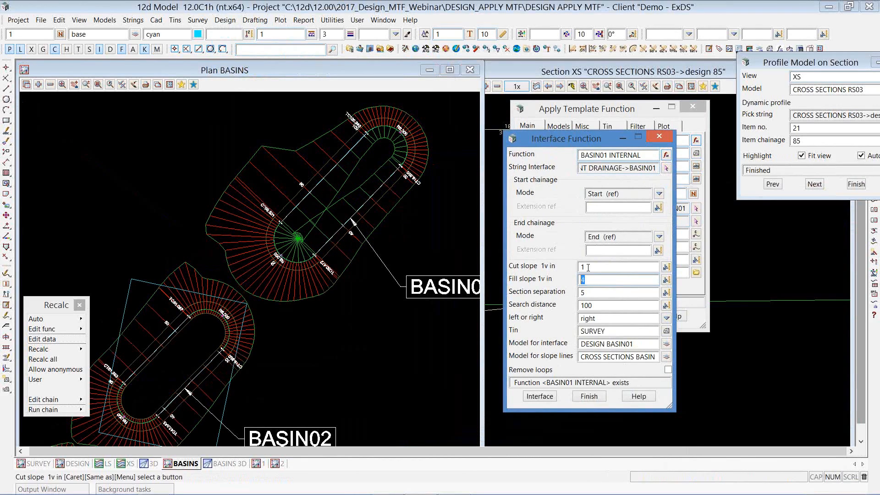
pyautogui.click(615, 331)
pyautogui.doubleClick(615, 331)
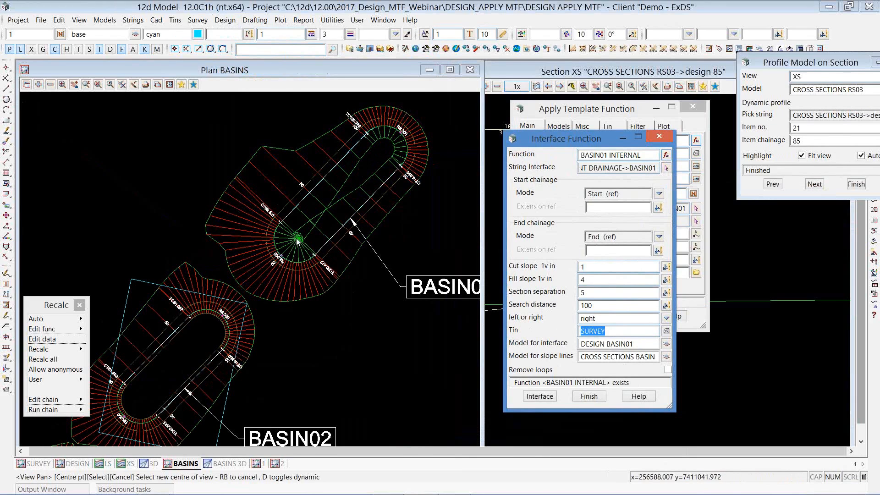
pyautogui.press('ctrl')
pyautogui.press('ctrl')
pyautogui.press('ctrl')
# Step: Open a second, blank Interface Function to check its default Remove loops setting, and close it
pyautogui.click(224, 21)
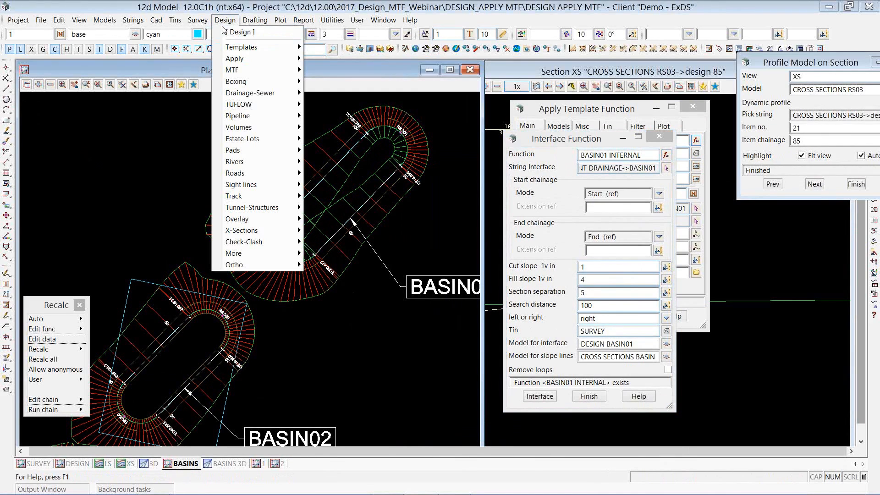
pyautogui.moveTo(258, 60)
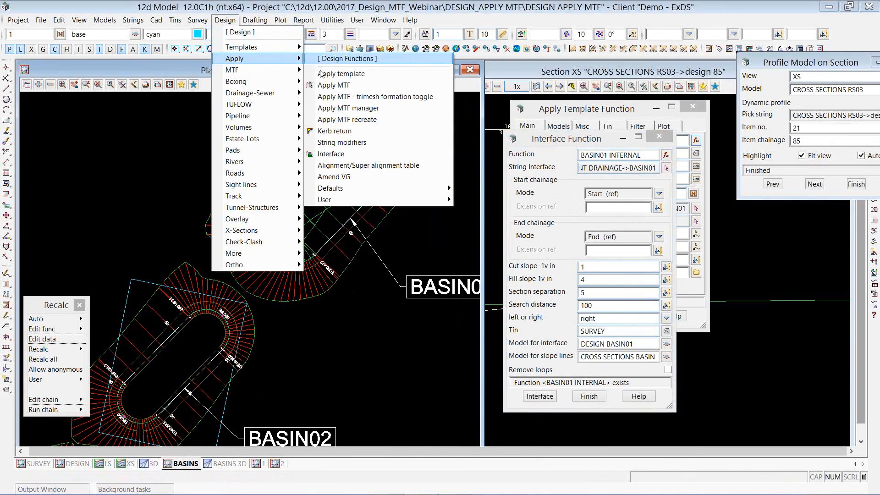
pyautogui.click(336, 154)
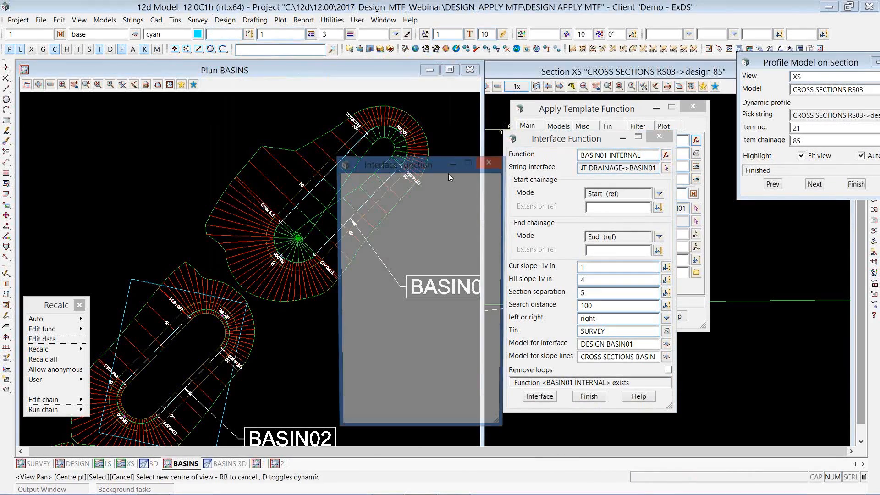
pyautogui.moveTo(407, 167); pyautogui.dragTo(168, 119)
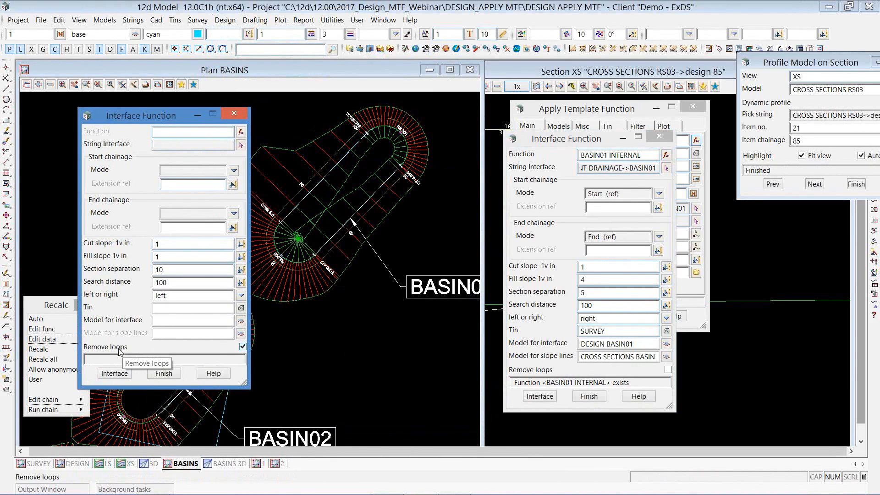
pyautogui.click(168, 373)
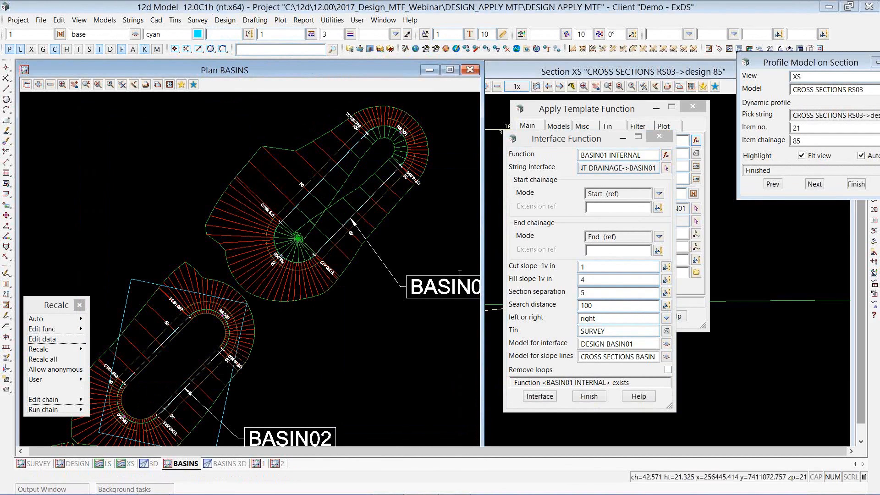
# Step: Turn on Remove loops for BASIN01 INTERNAL, run the interface, and close the Interface and Apply Template Function settings
pyautogui.click(572, 370)
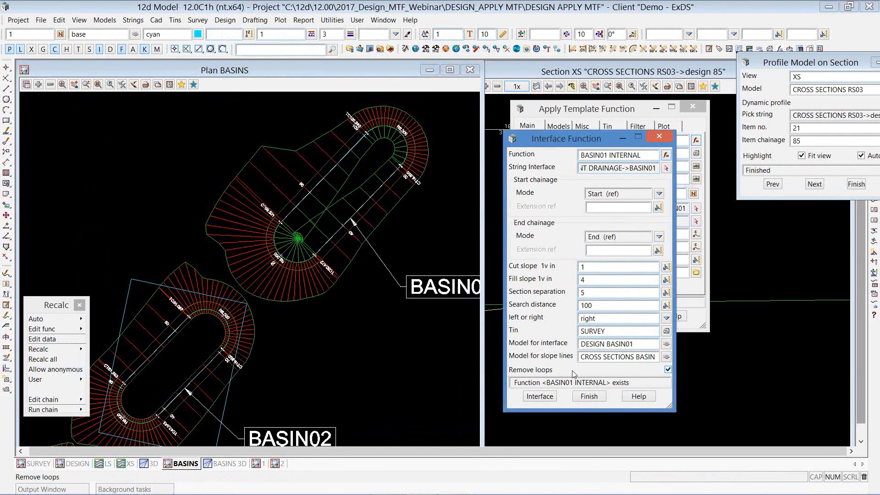
pyautogui.click(539, 396)
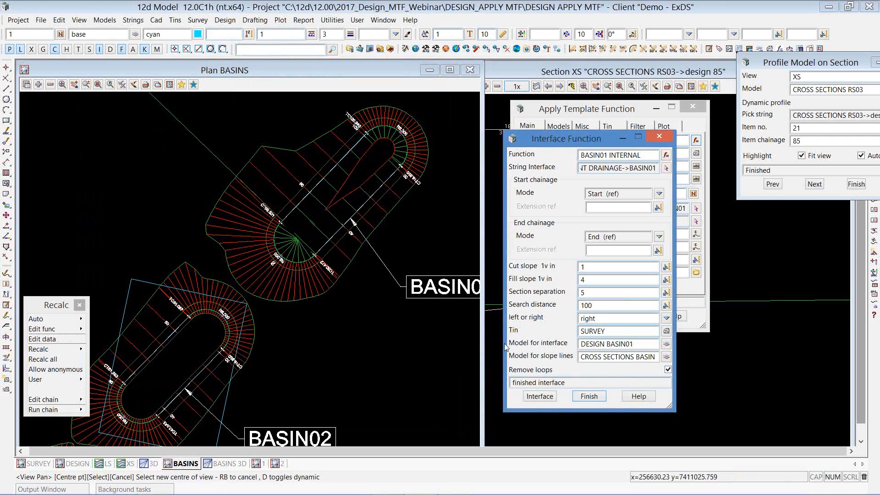
pyautogui.click(589, 397)
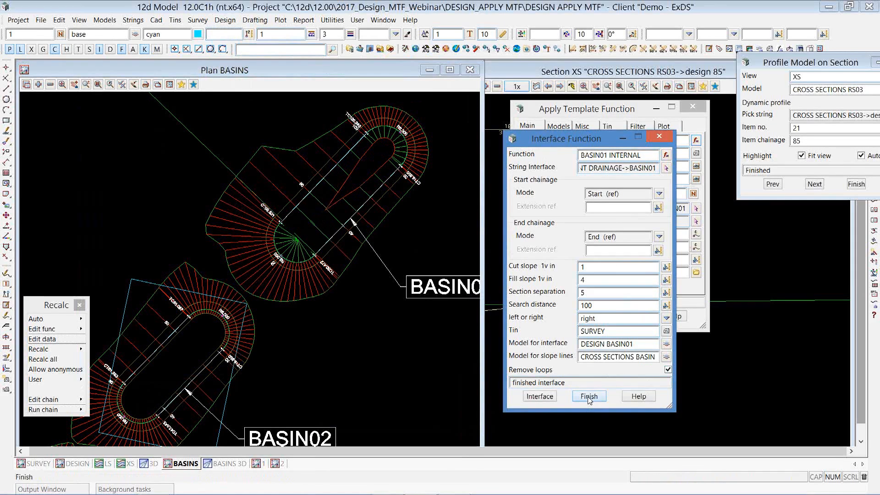
pyautogui.click(623, 317)
# Step: Shift the BASINS plan from BASIN01 to a closer view of BASIN02
pyautogui.scroll(-4, 356, 174)
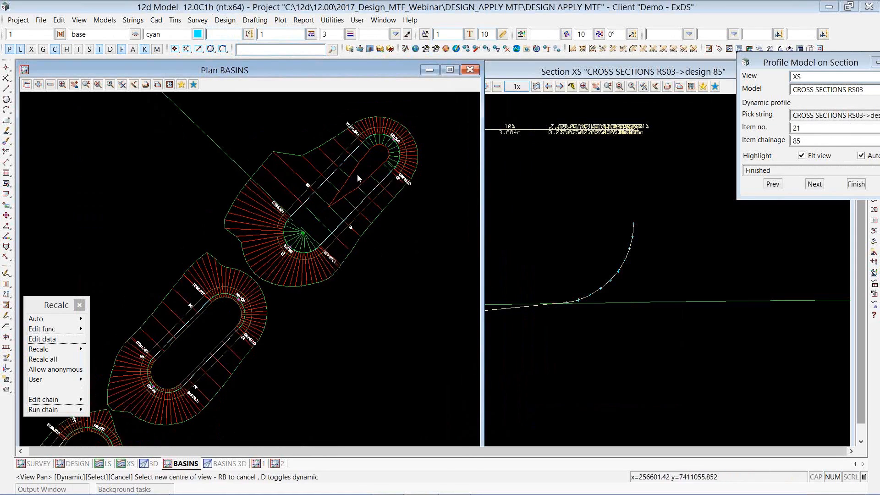
pyautogui.scroll(2, 247, 331)
pyautogui.scroll(2, 261, 311)
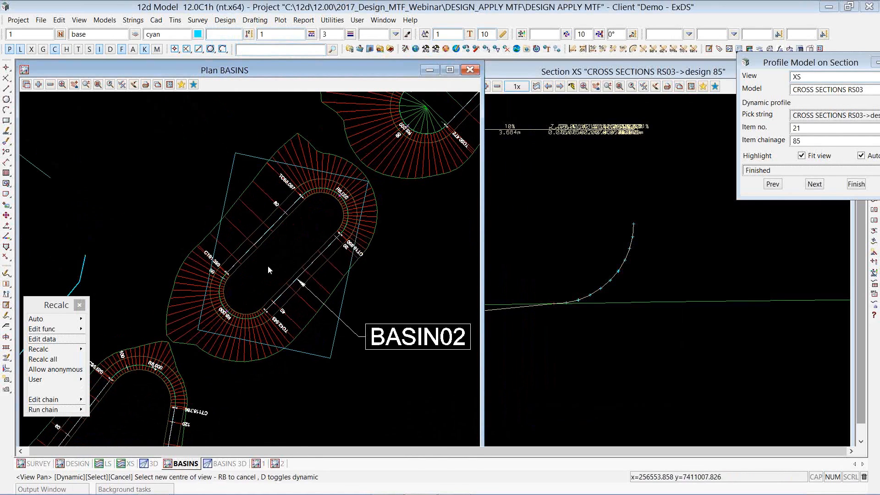
pyautogui.scroll(-1, 308, 350)
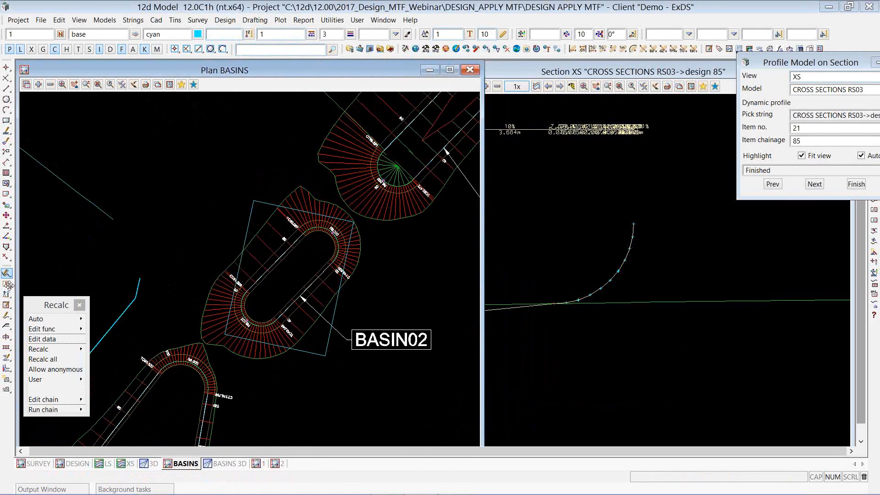
pyautogui.click(9, 258)
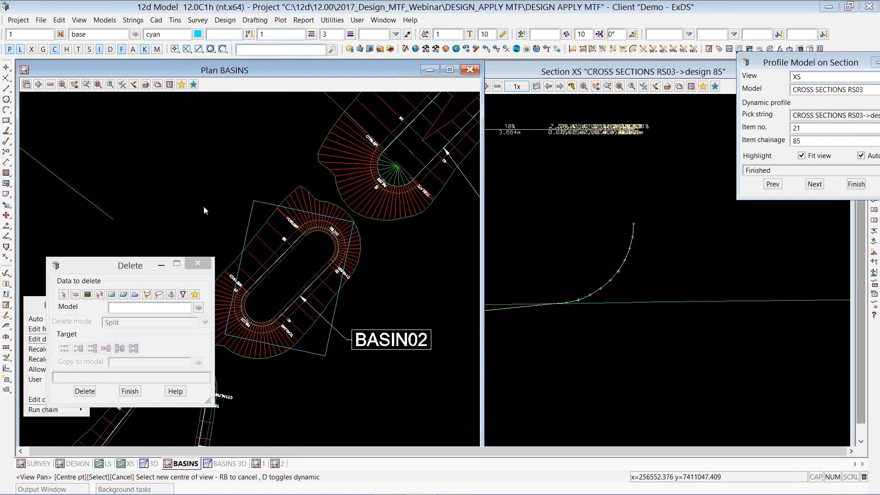
pyautogui.click(195, 263)
pyautogui.moveTo(6, 257)
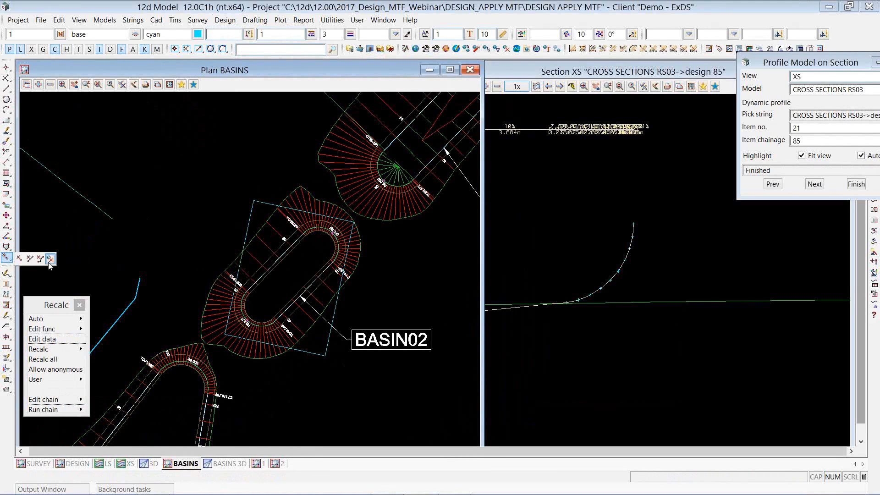
pyautogui.click(40, 258)
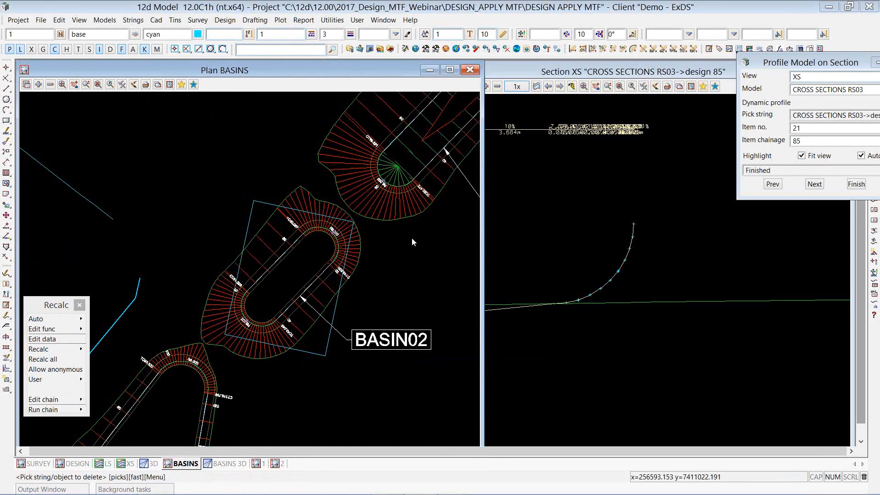
# Step: Inquire on the rectangular construction string around BASIN02 to identify its model and name, and close the inquiry
pyautogui.press('F2')
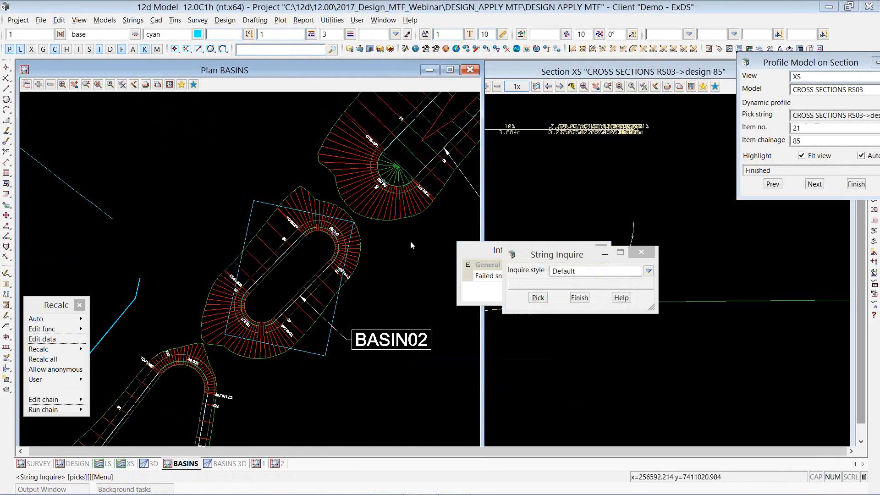
pyautogui.click(251, 215)
pyautogui.middleClick(253, 216)
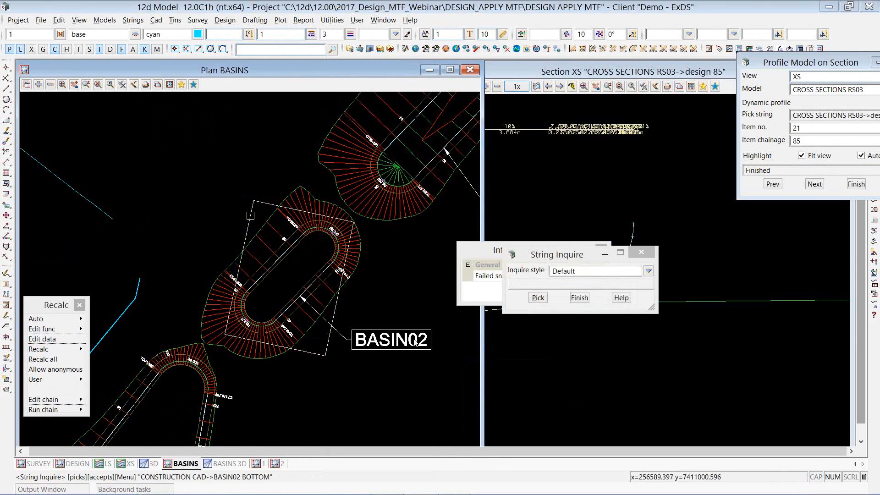
pyautogui.click(581, 302)
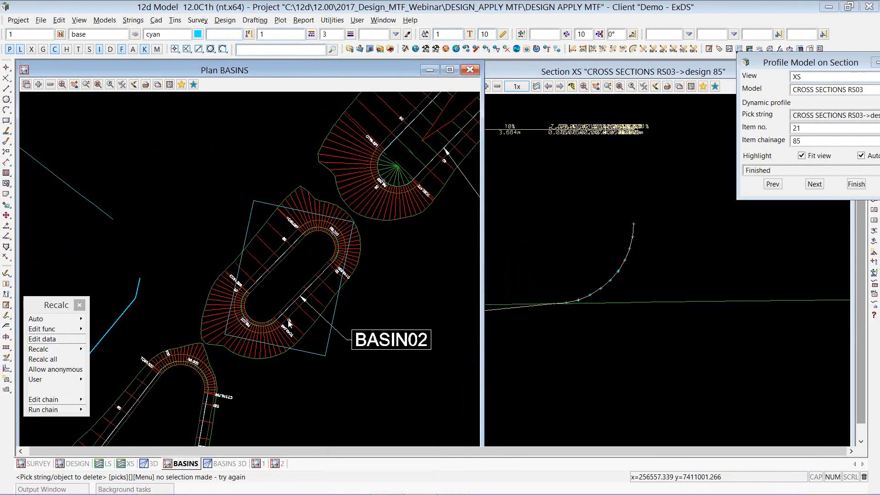
# Step: Add the model tin BASIN02 FLOOR to the BASINS plan view
pyautogui.click(39, 85)
pyautogui.write('tin')
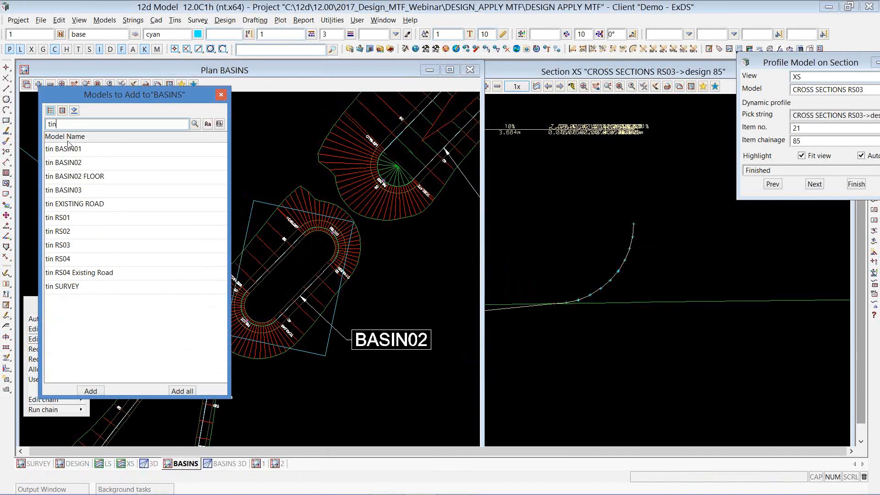
pyautogui.doubleClick(82, 178)
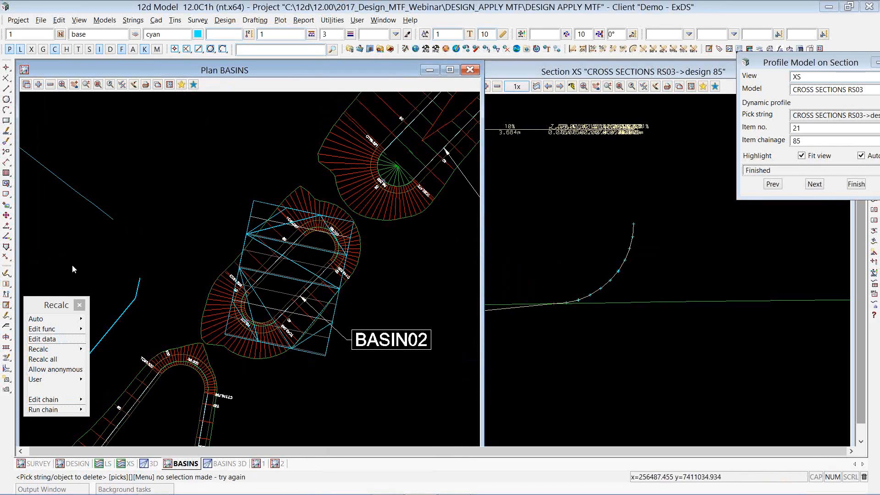
# Step: Open BASIN02's function data for MTF editing from its interface string, and review its left modifiers
pyautogui.click(41, 339)
pyautogui.click(220, 275)
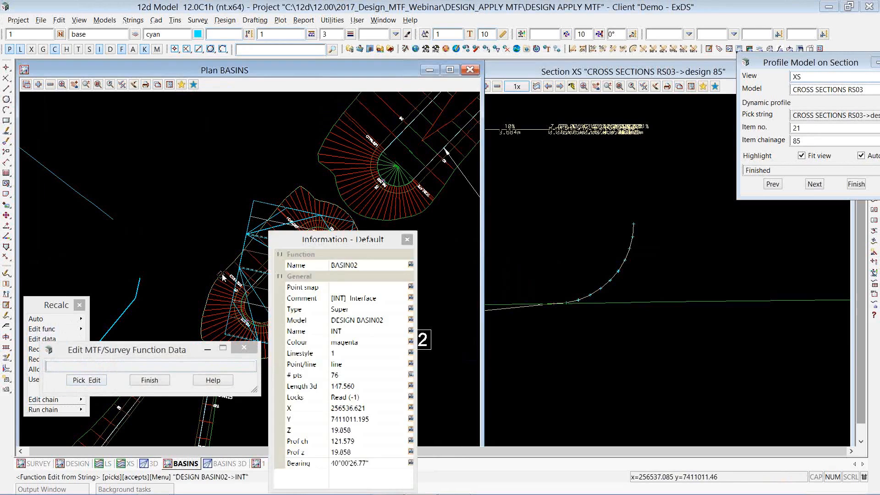
pyautogui.middleClick(221, 275)
pyautogui.moveTo(229, 279); pyautogui.dragTo(34, 96)
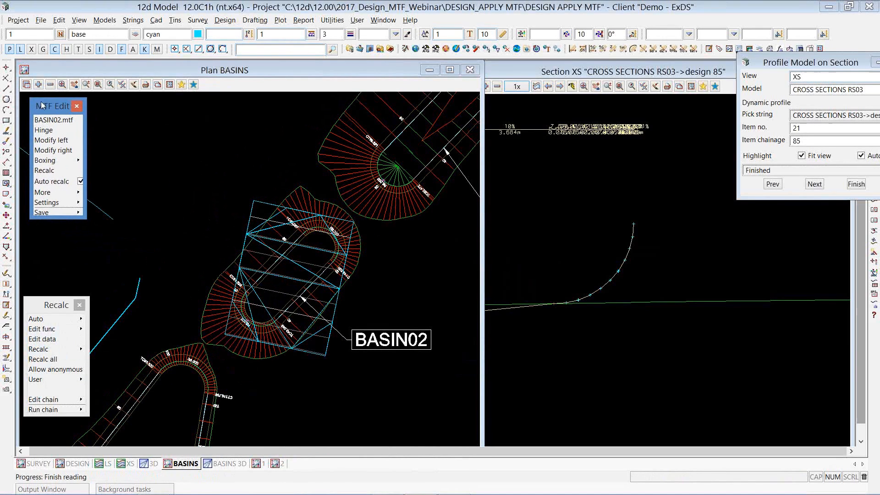
pyautogui.click(61, 143)
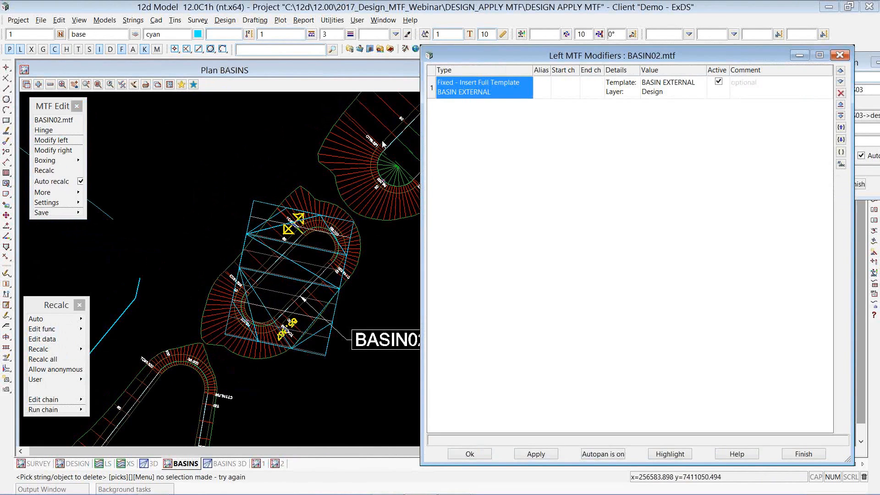
pyautogui.click(839, 55)
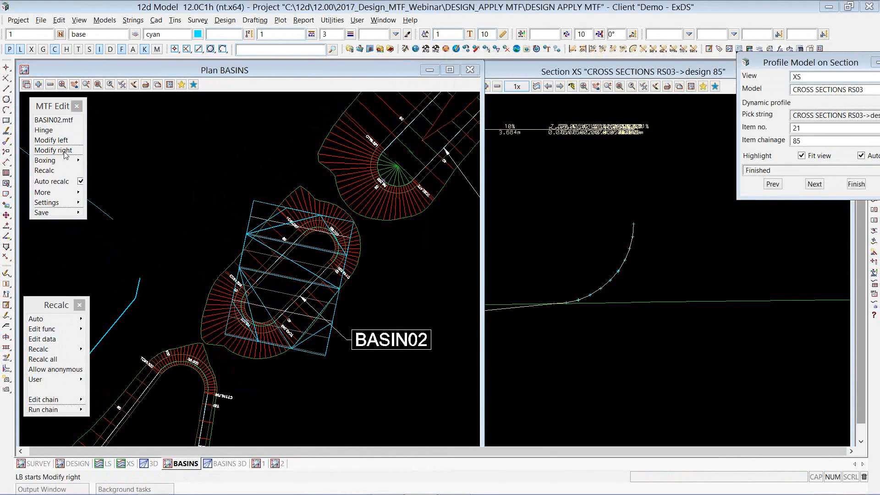
# Step: Open BASIN02's right modifiers clear of the basin and review the Insert Full Template and Link to Tin entries
pyautogui.click(65, 155)
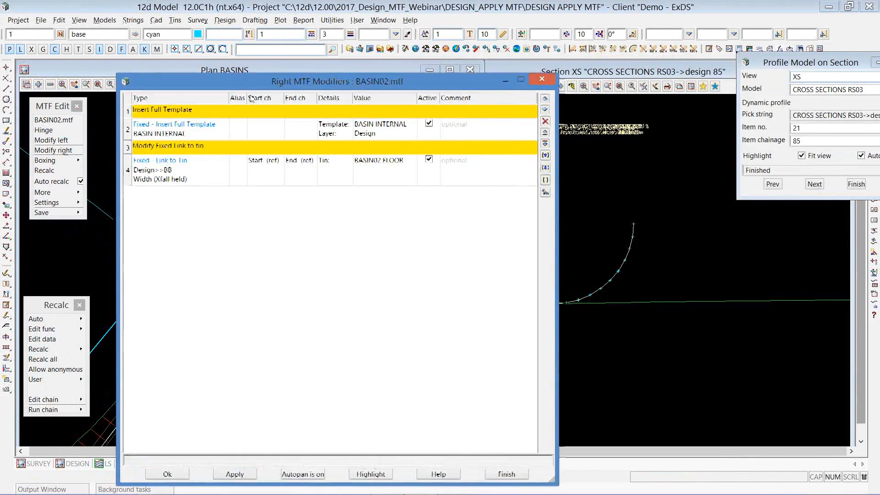
pyautogui.moveTo(262, 82); pyautogui.dragTo(556, 62)
pyautogui.click(459, 111)
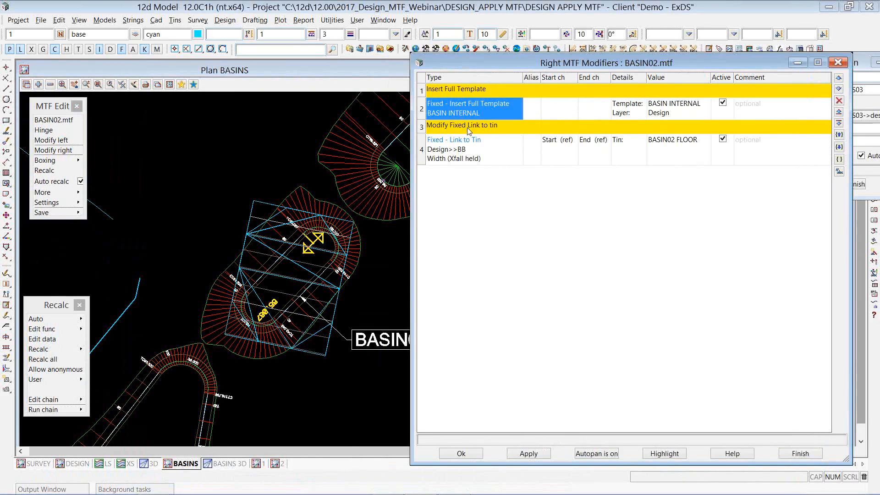
pyautogui.click(474, 152)
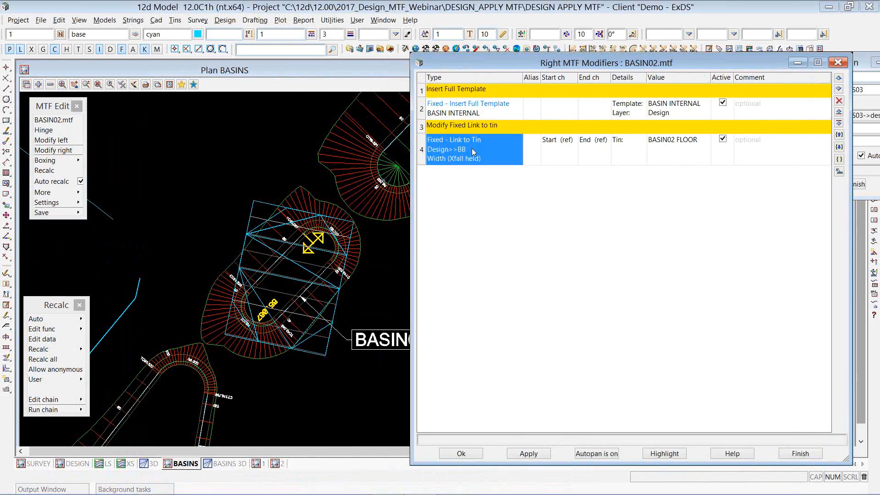
# Step: Load the BASIN INTERNAL template for editing, inspect its fixed link's width and crossfall, and close the fixed link table
pyautogui.click(224, 20)
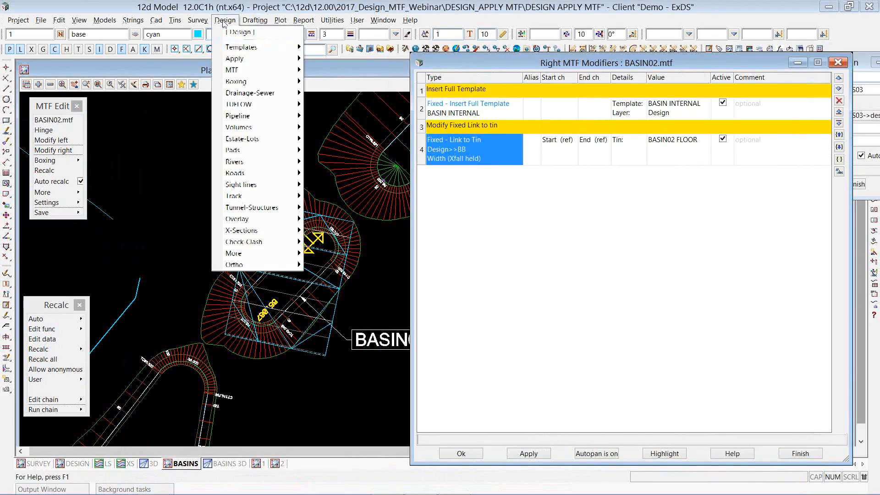
pyautogui.moveTo(270, 50)
pyautogui.click(342, 88)
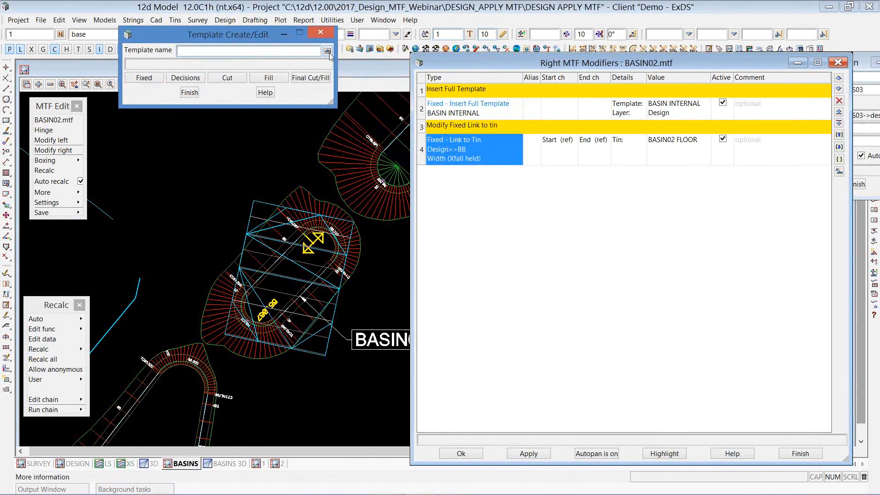
pyautogui.click(327, 51)
pyautogui.doubleClick(365, 130)
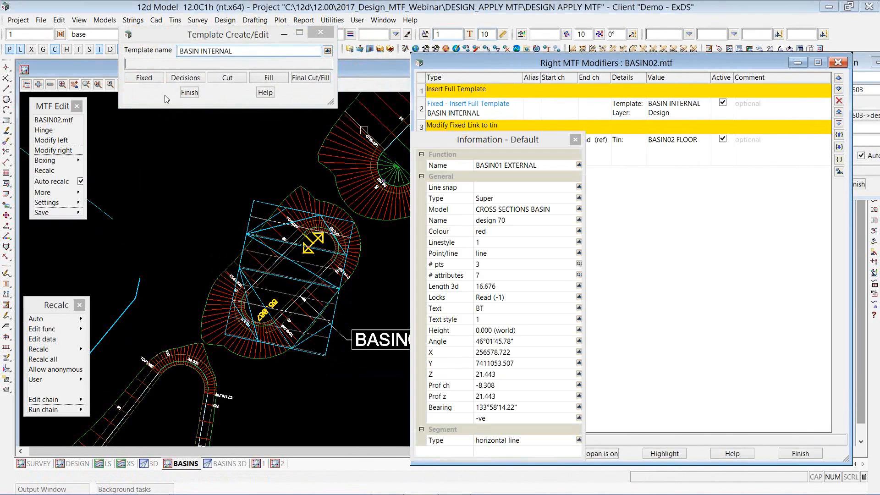
pyautogui.click(144, 77)
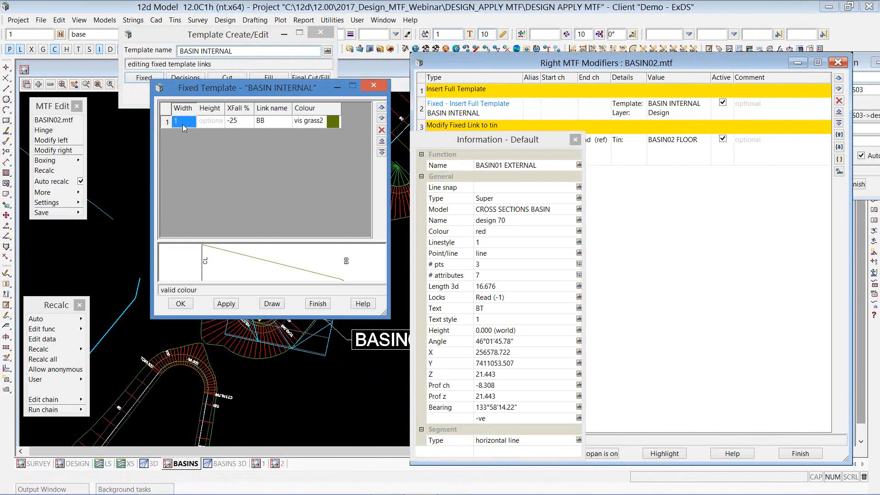
pyautogui.click(232, 121)
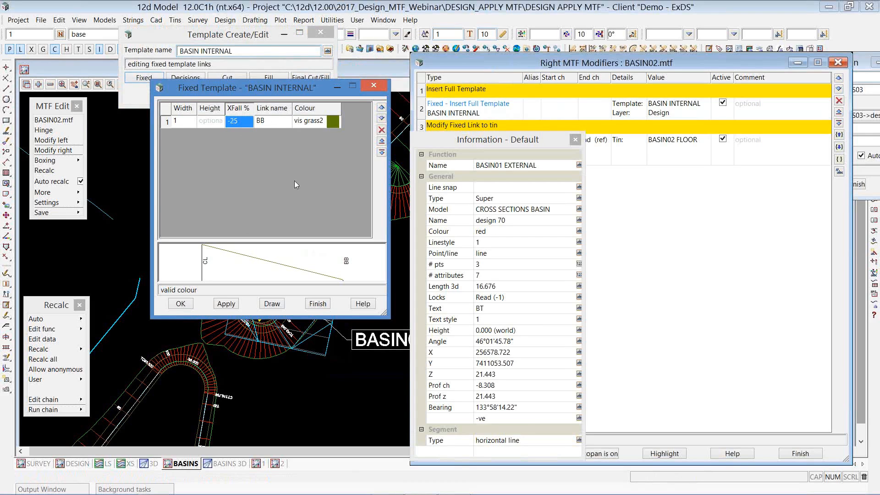
pyautogui.click(385, 89)
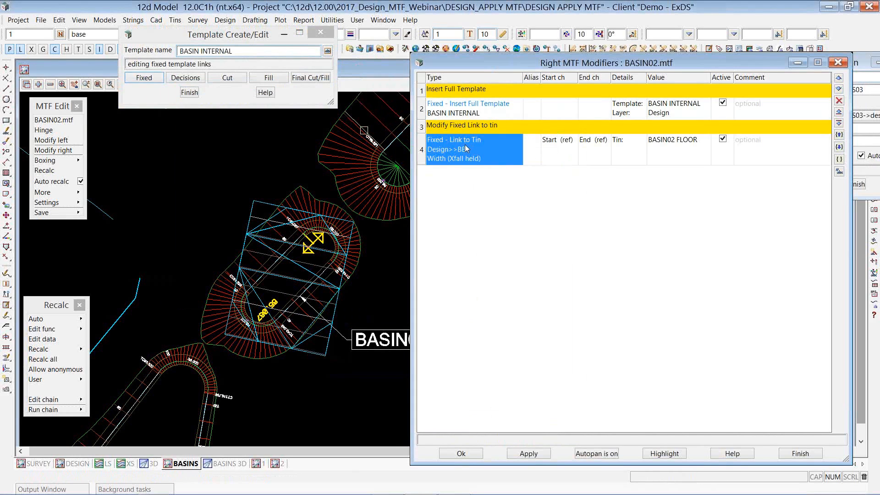
# Step: Insert a blank row above the Link to Tin modifier and browse the fixed modifier types to the modify-to-tin option
pyautogui.click(839, 112)
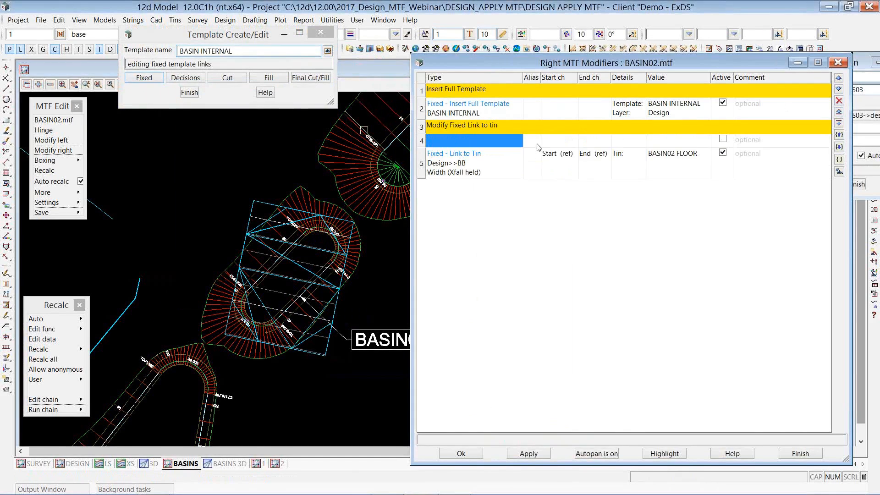
pyautogui.click(469, 149)
pyautogui.click(481, 168)
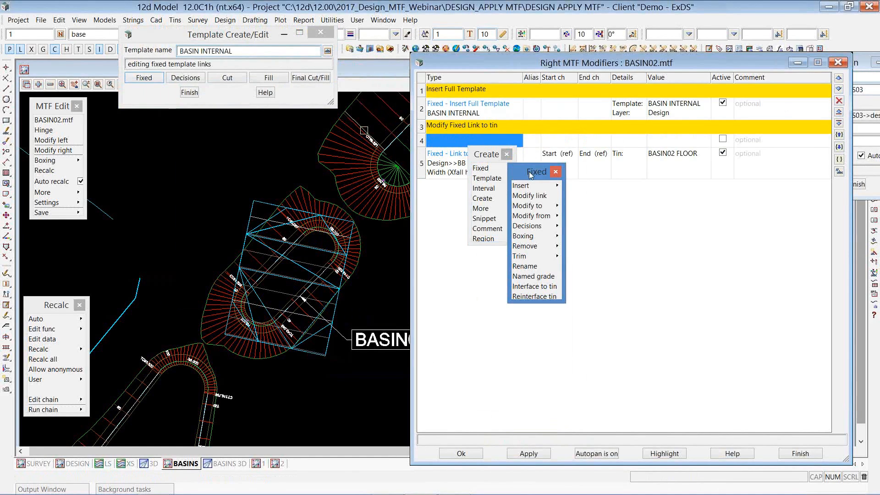
pyautogui.click(538, 206)
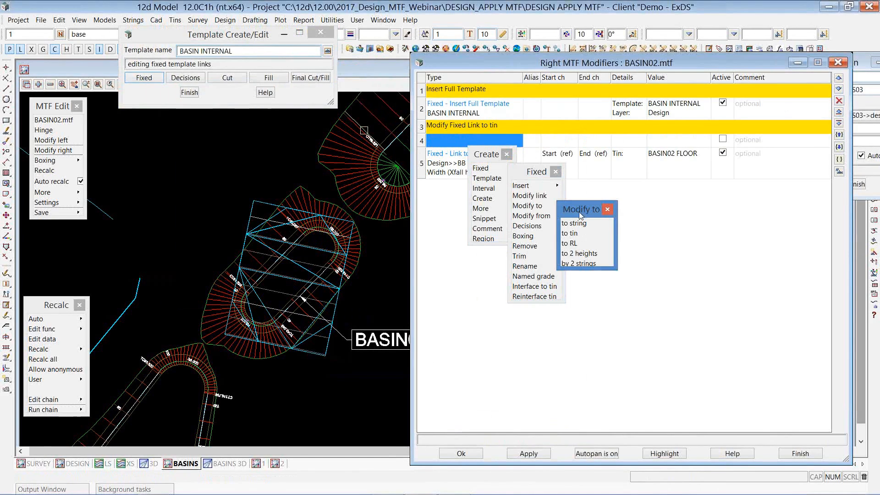
pyautogui.click(568, 233)
pyautogui.click(507, 154)
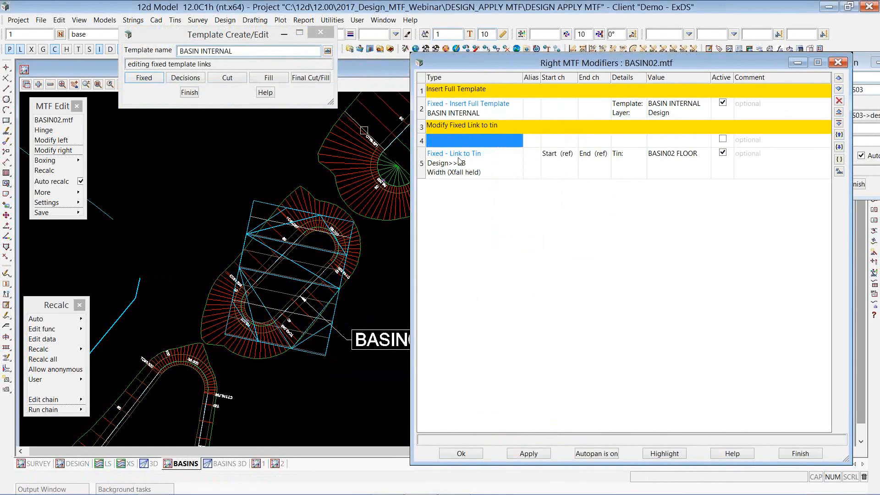
# Step: Open the existing Link to Tin modifier, check its link name against BASIN02 in plan, and list the available tins
pyautogui.click(476, 161)
pyautogui.doubleClick(476, 161)
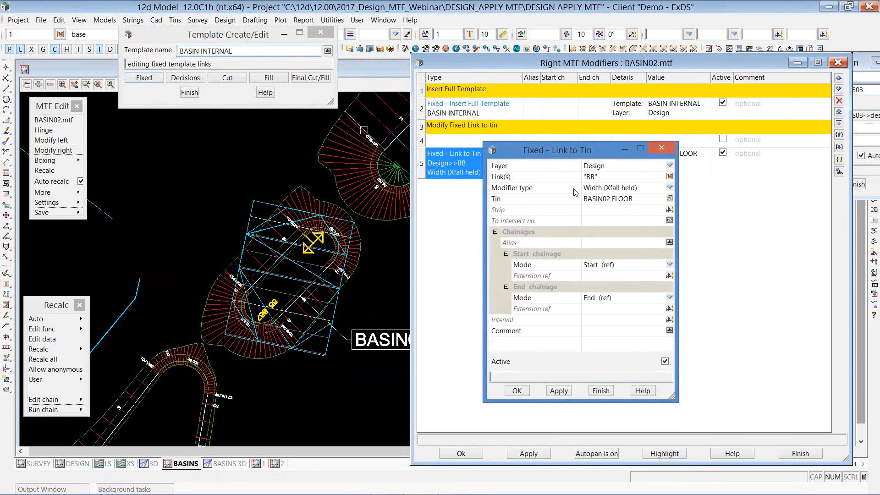
pyautogui.click(620, 177)
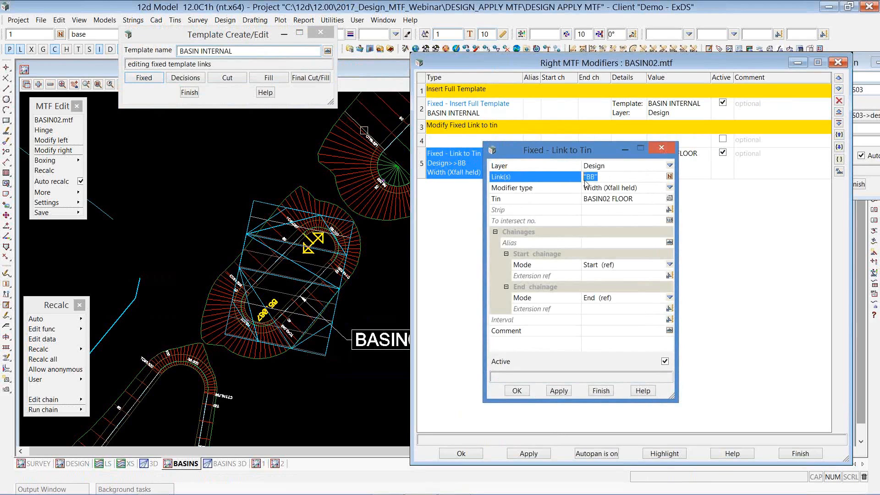
pyautogui.click(340, 290)
pyautogui.scroll(2, 340, 289)
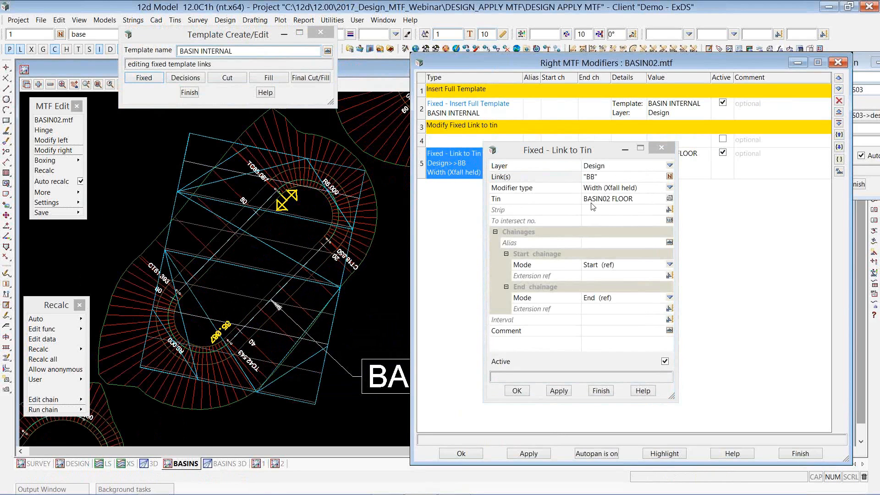
pyautogui.click(670, 200)
pyautogui.click(669, 199)
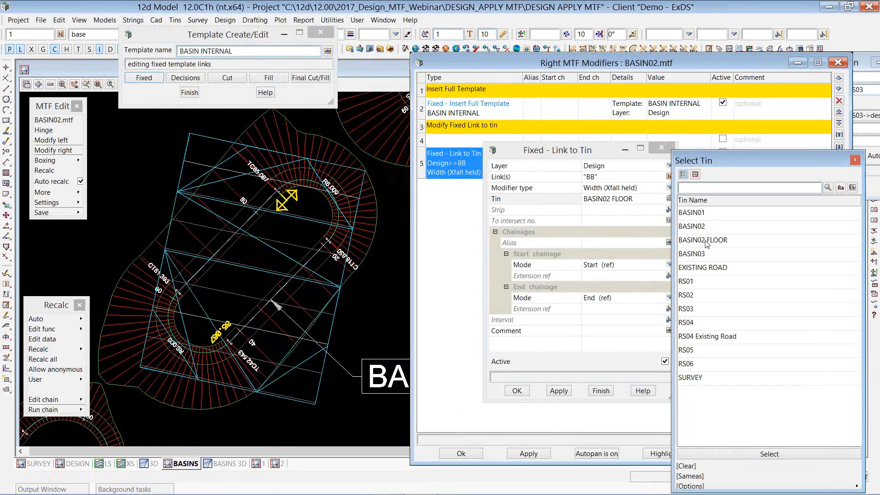
# Step: Apply the BB link modifier to the BASIN02 FLOOR tin, and close the tin list and Link to Tin settings
pyautogui.click(559, 392)
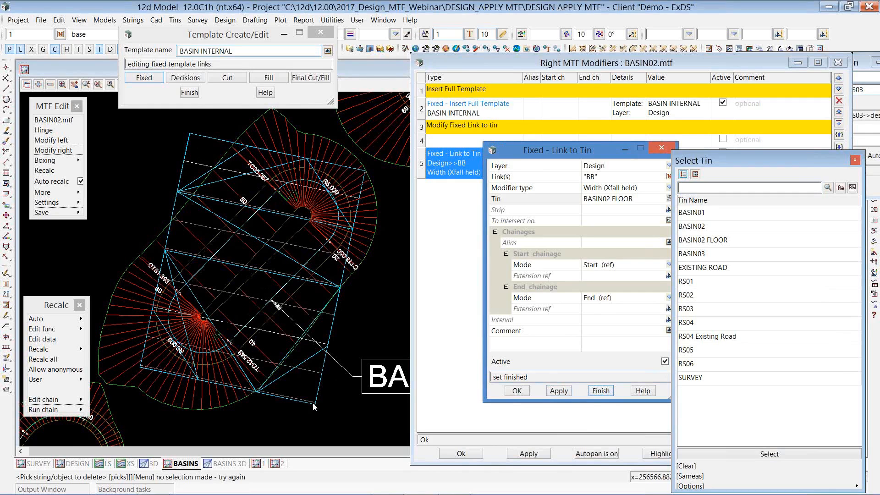
pyautogui.click(854, 160)
pyautogui.click(642, 200)
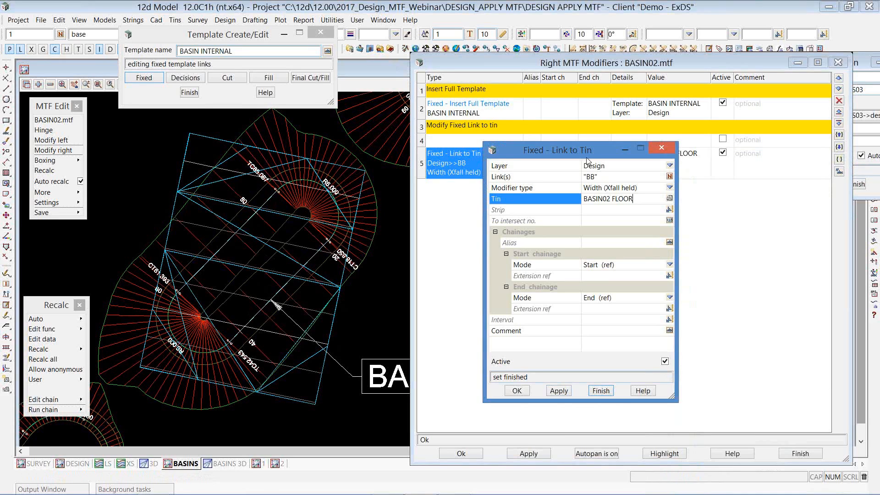
pyautogui.click(601, 391)
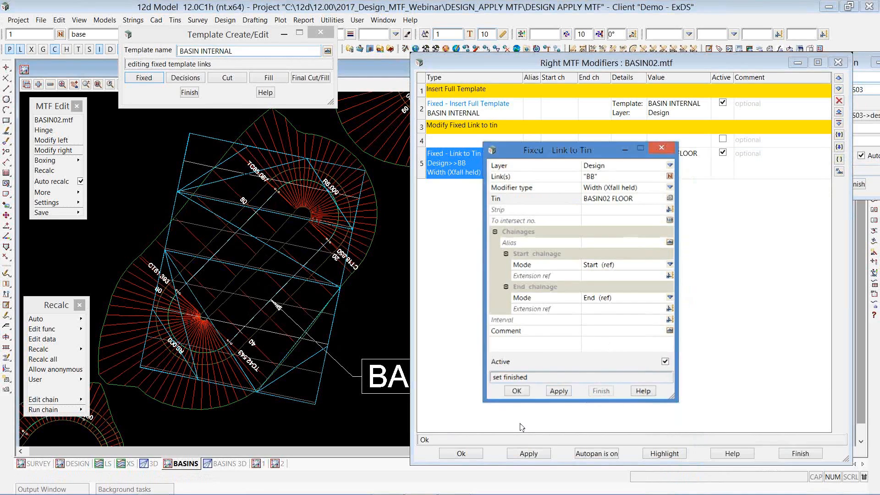
# Step: Accept BASIN02's right-side modifiers, and save and exit its MTF editing session
pyautogui.click(467, 455)
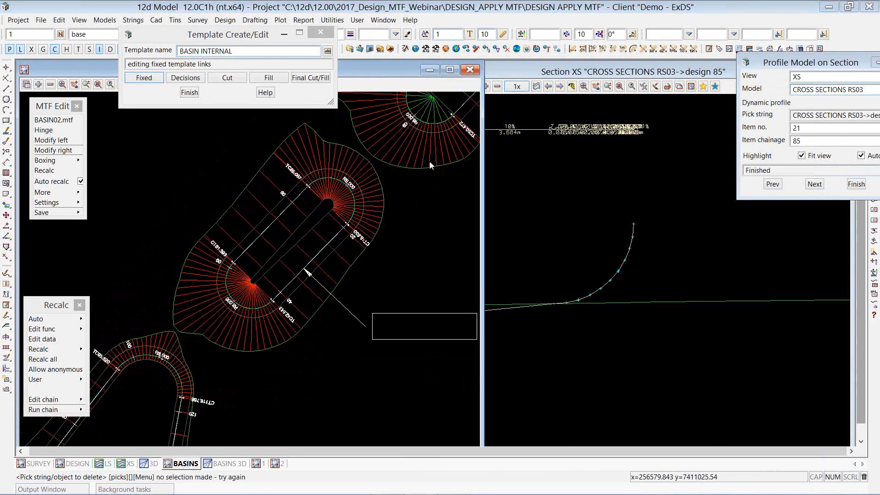
pyautogui.scroll(-2, 403, 154)
pyautogui.scroll(3, 230, 429)
pyautogui.scroll(-2, 371, 252)
pyautogui.scroll(1, 323, 349)
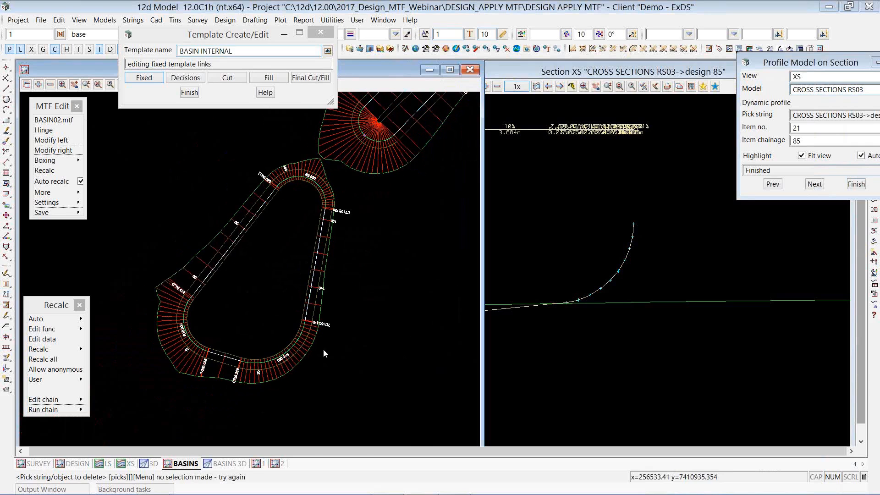
pyautogui.moveTo(81, 218)
pyautogui.click(100, 231)
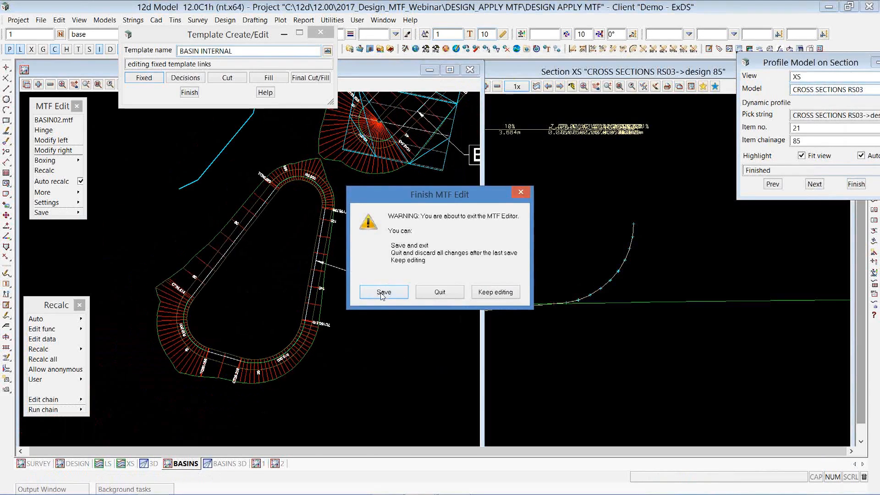
pyautogui.click(376, 294)
# Step: Pick BASIN03 in plan for function editing, review its left-side modifiers, and open its right-side modifiers
pyautogui.click(43, 339)
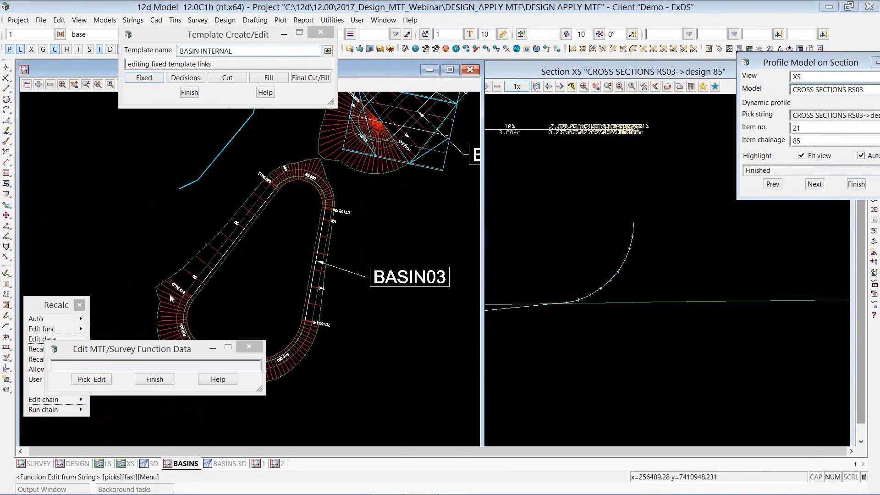
pyautogui.click(193, 275)
pyautogui.middleClick(192, 275)
pyautogui.moveTo(211, 276); pyautogui.dragTo(49, 110)
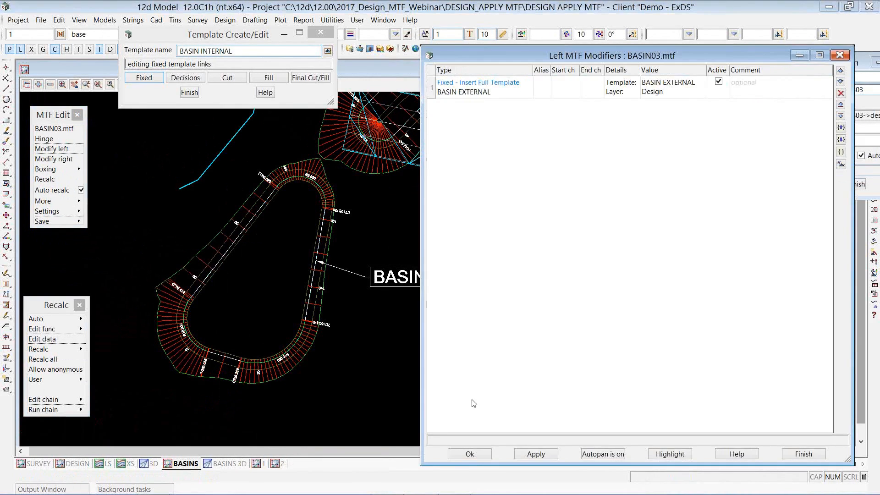
pyautogui.click(470, 454)
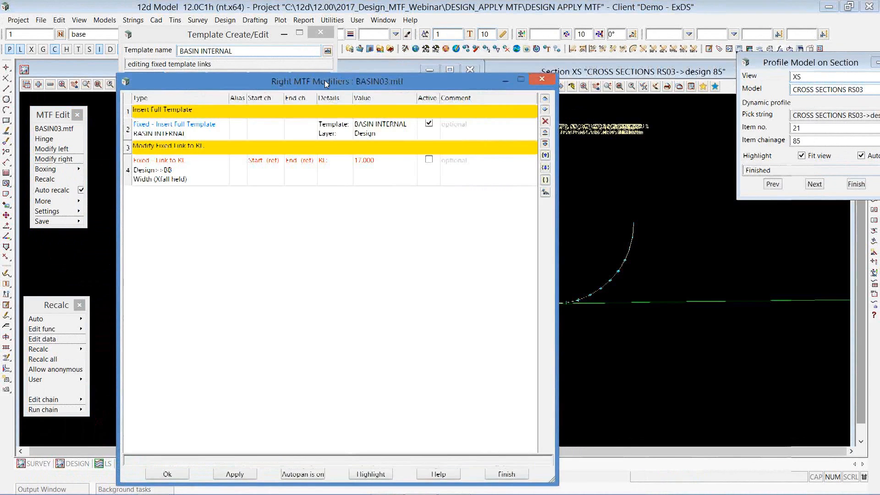
pyautogui.moveTo(316, 107); pyautogui.dragTo(597, 61)
# Step: Insert a blank row above the Link to RL modifier and browse the fixed modifier types to the modify-to option
pyautogui.click(457, 145)
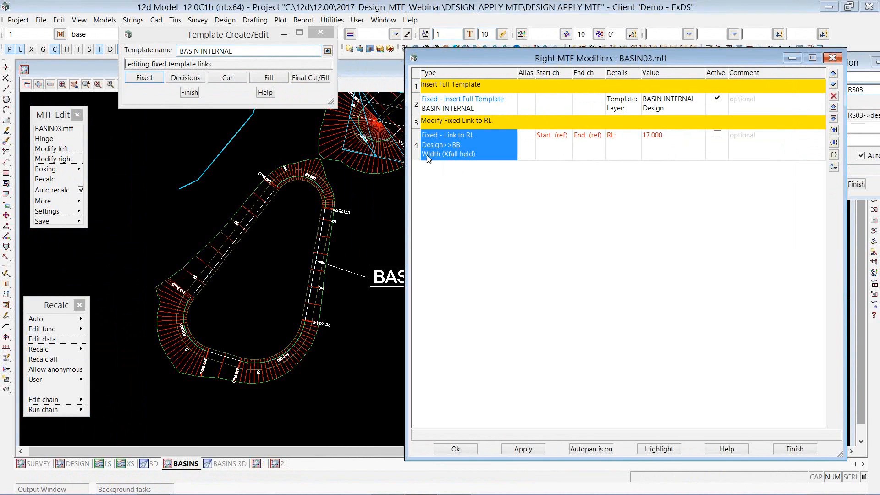
pyautogui.doubleClick(457, 138)
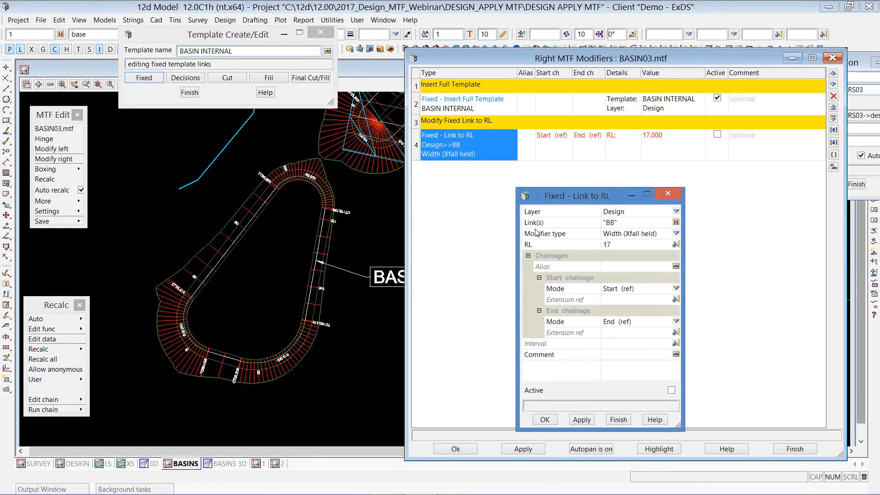
pyautogui.click(831, 115)
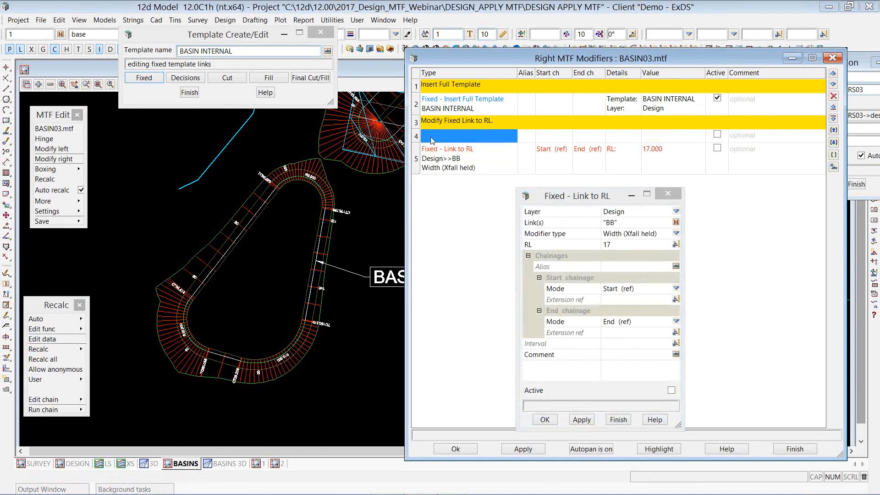
pyautogui.doubleClick(474, 137)
pyautogui.moveTo(518, 161)
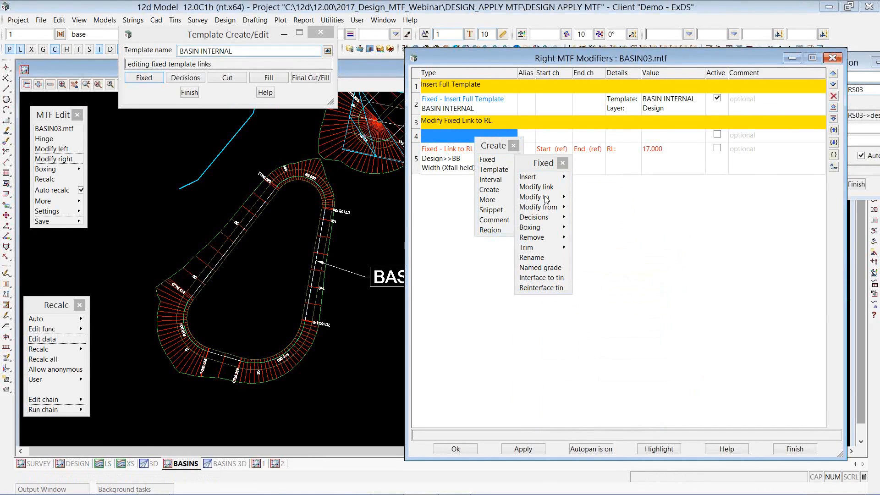
pyautogui.moveTo(550, 200)
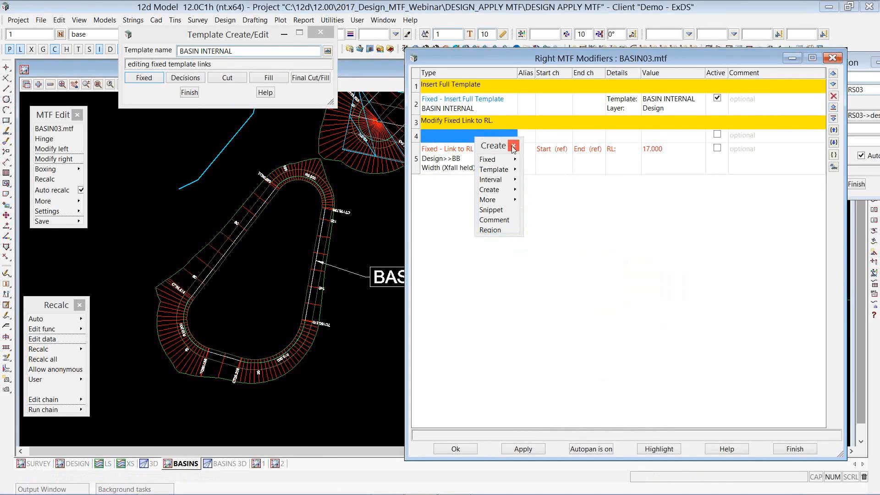
pyautogui.click(514, 146)
# Step: Activate the Link to RL modifier on BASIN03's BB link and apply it
pyautogui.doubleClick(457, 160)
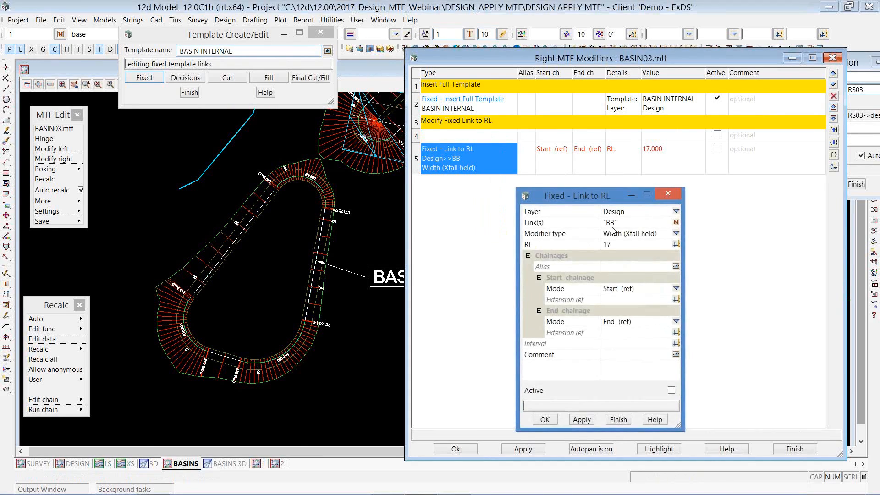
pyautogui.click(620, 224)
pyautogui.click(616, 244)
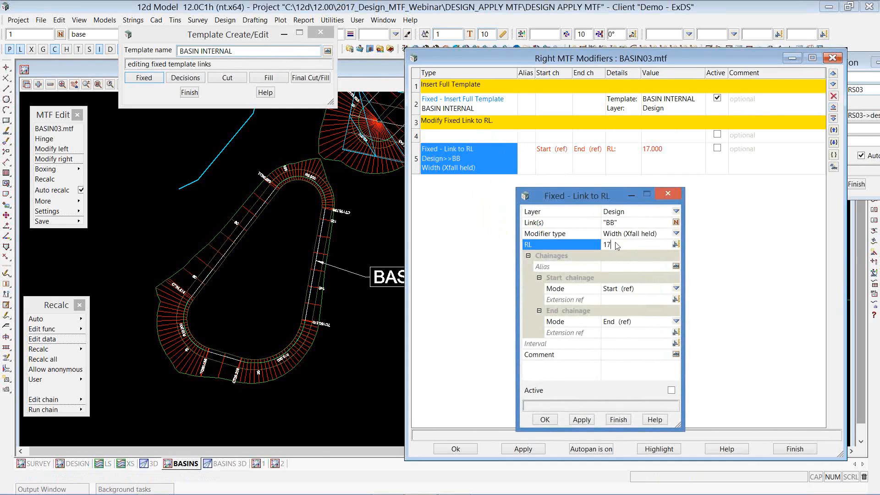
pyautogui.moveTo(580, 197); pyautogui.dragTo(572, 107)
pyautogui.click(663, 300)
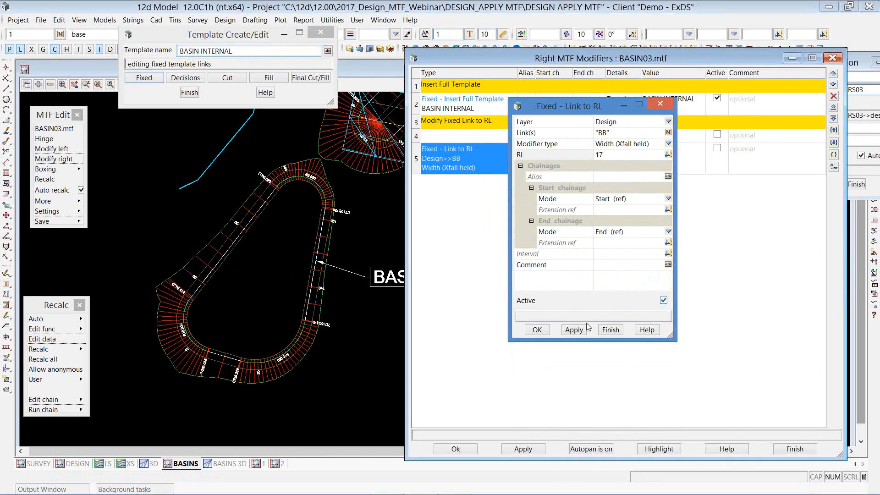
pyautogui.click(574, 329)
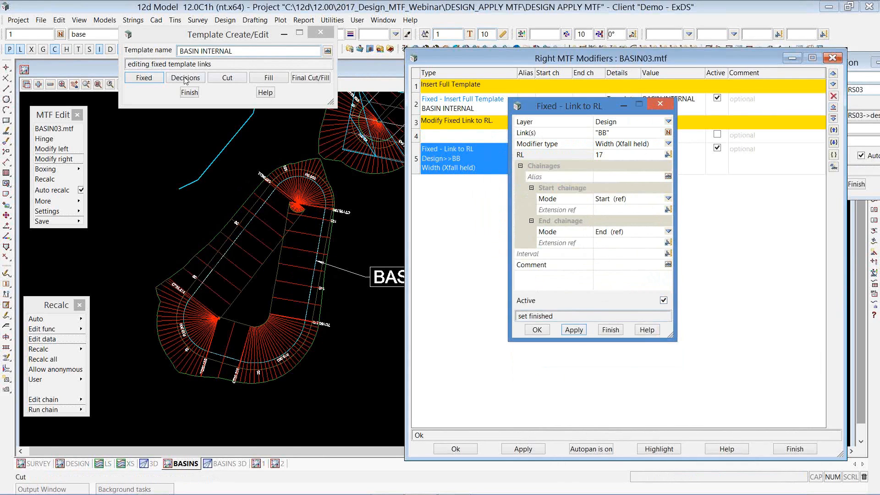
# Step: Inspect the BASIN INTERNAL fixed link's width and crossfall alongside the modifier's RL, close the link table, and reposition the template window
pyautogui.click(144, 78)
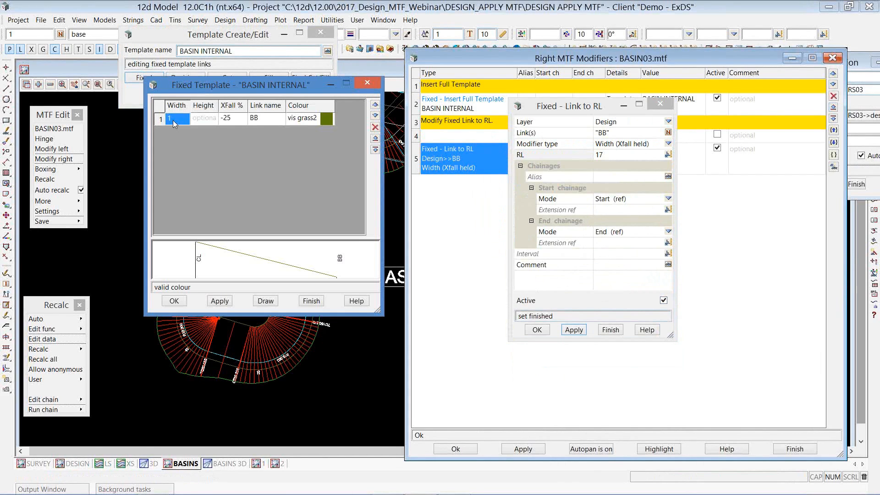
pyautogui.click(230, 119)
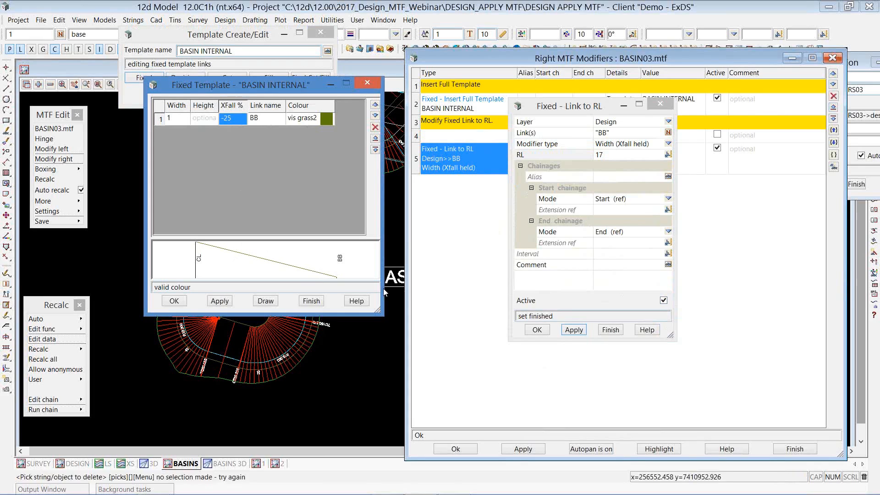
pyautogui.click(611, 155)
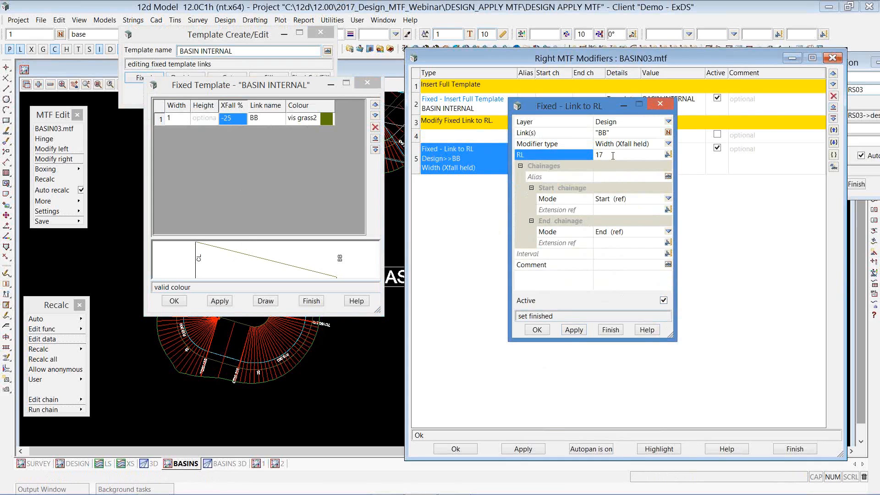
pyautogui.click(367, 83)
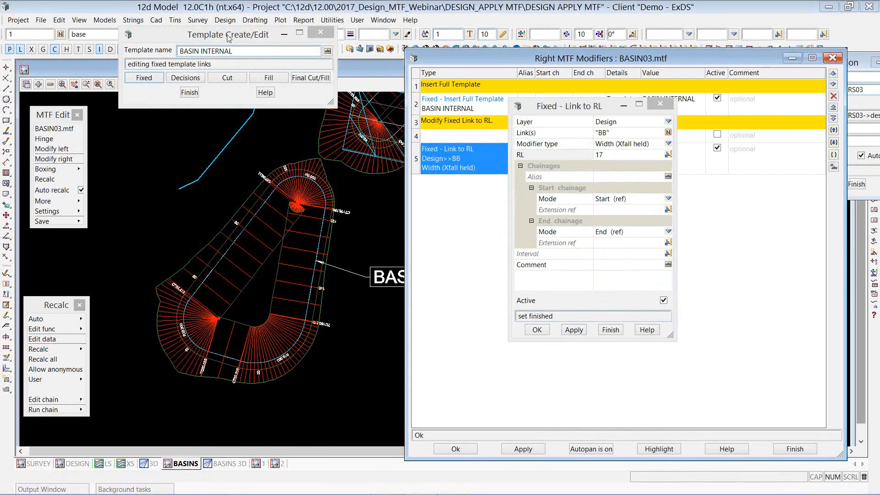
pyautogui.moveTo(227, 38); pyautogui.dragTo(231, 75)
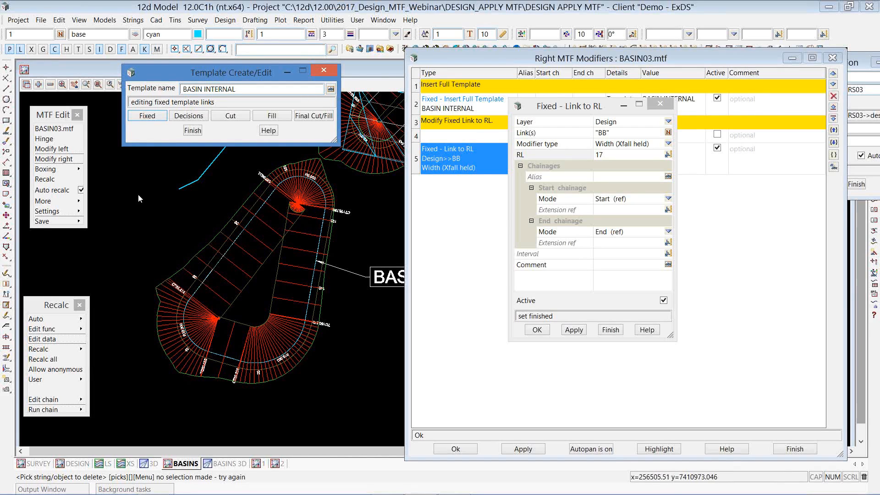
# Step: Add a loop removal entry named BB* to the BASIN03 MTF, apply it, and recalculate the basin
pyautogui.click(50, 117)
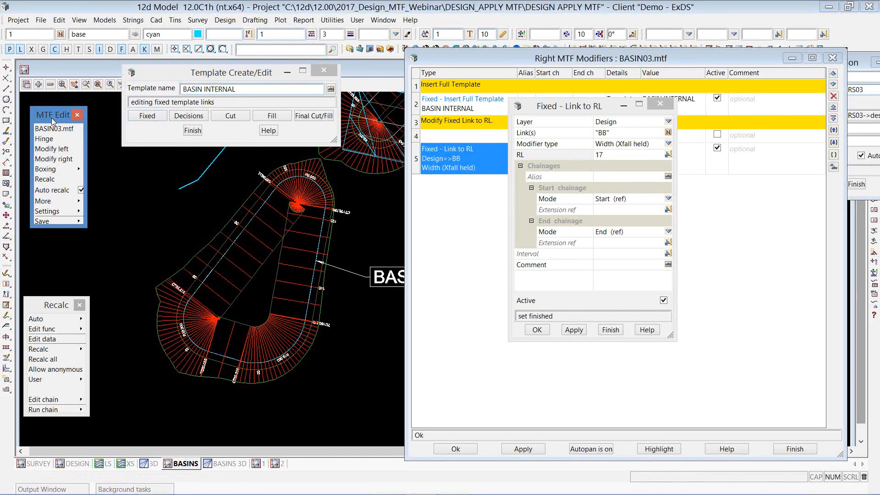
pyautogui.click(76, 203)
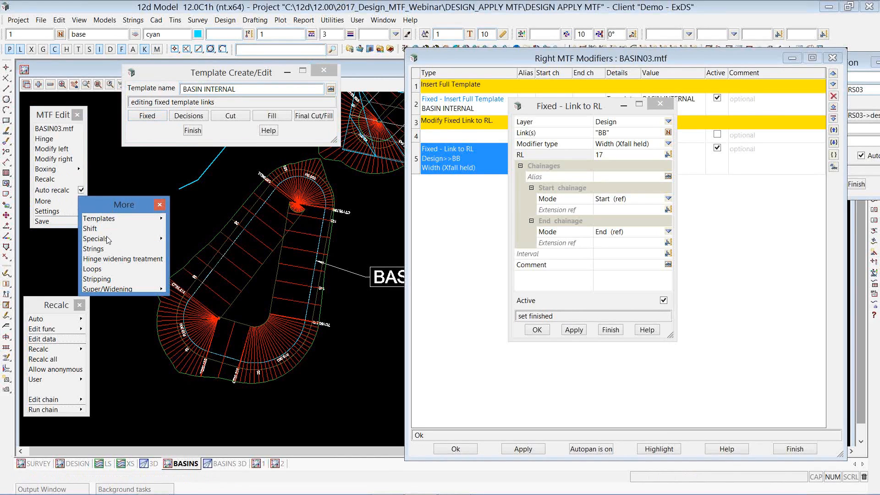
pyautogui.click(93, 269)
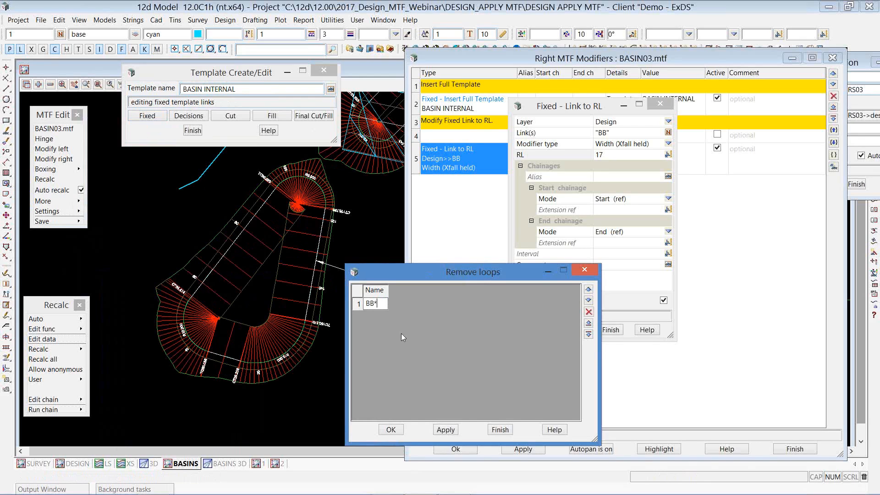
pyautogui.click(447, 429)
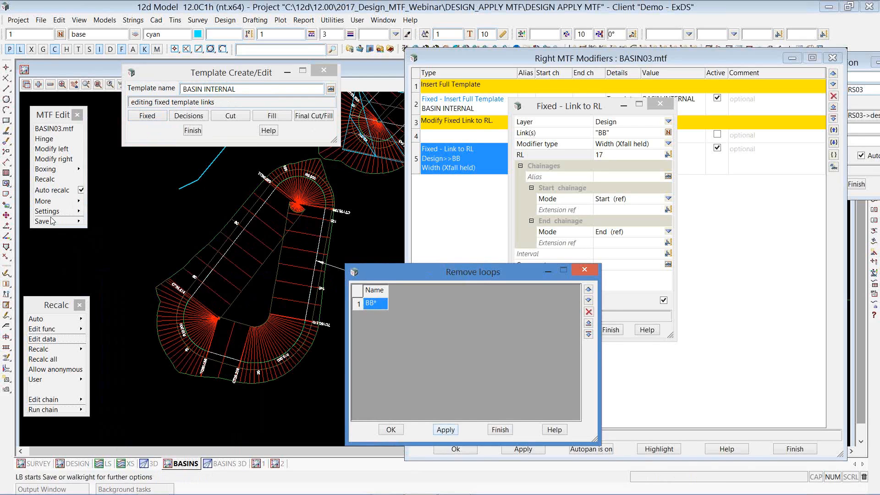
pyautogui.click(38, 179)
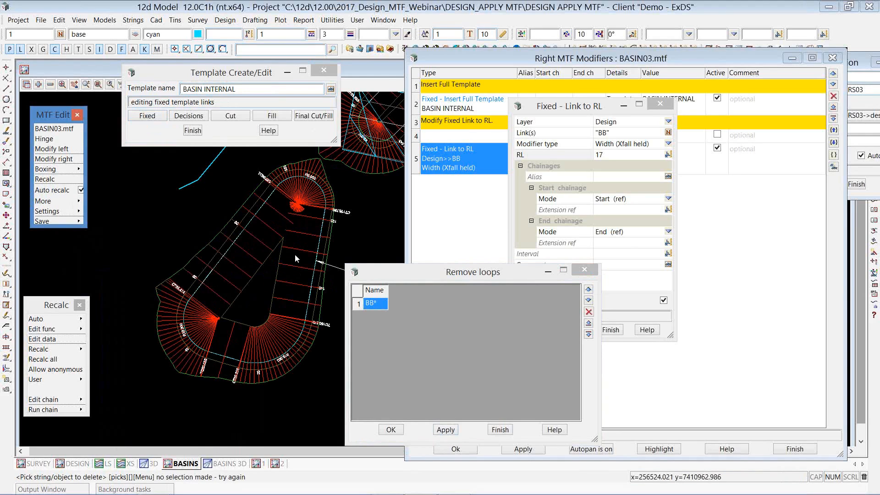
# Step: Set the loop removal name to * and confirm it, and save the BASIN03 MTF
pyautogui.click(378, 306)
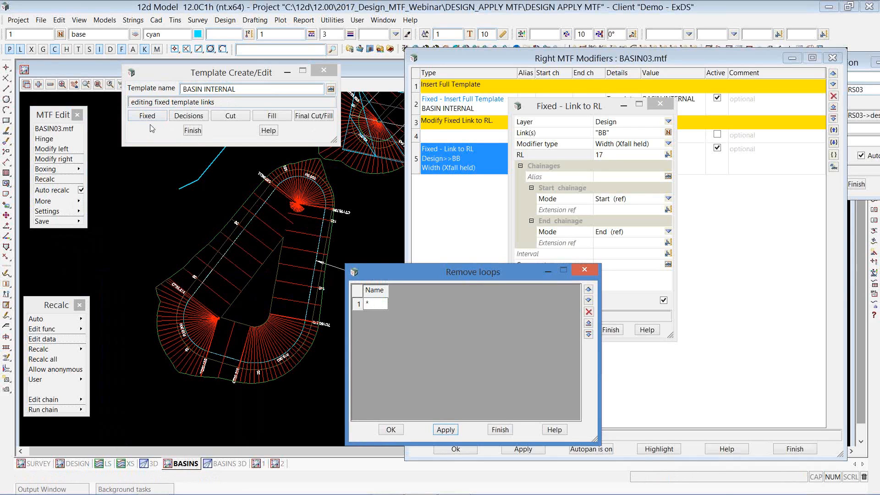
pyautogui.click(445, 430)
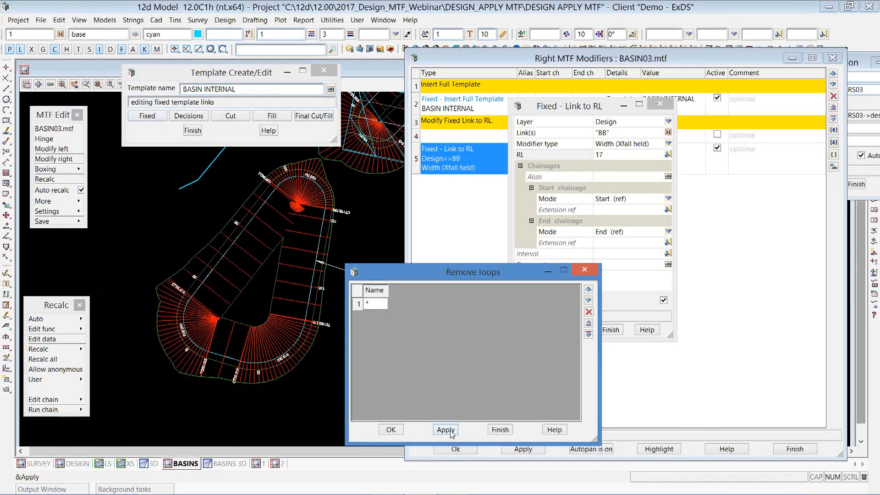
pyautogui.click(391, 431)
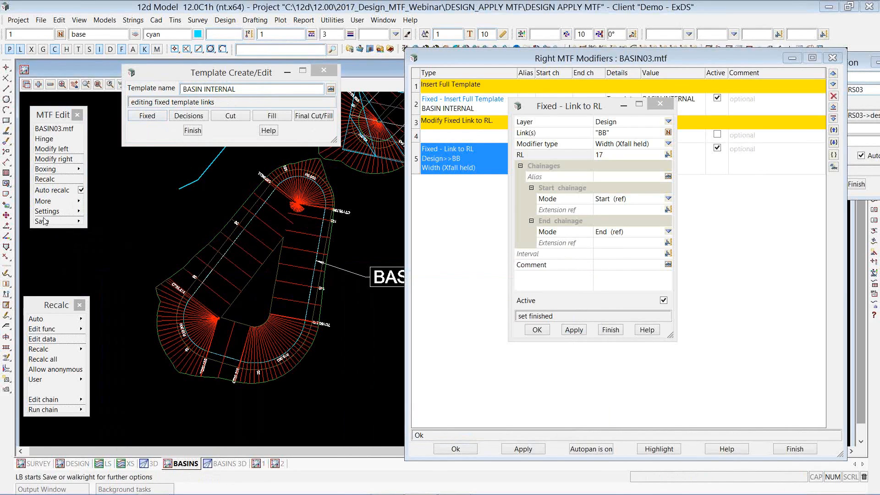
pyautogui.click(43, 222)
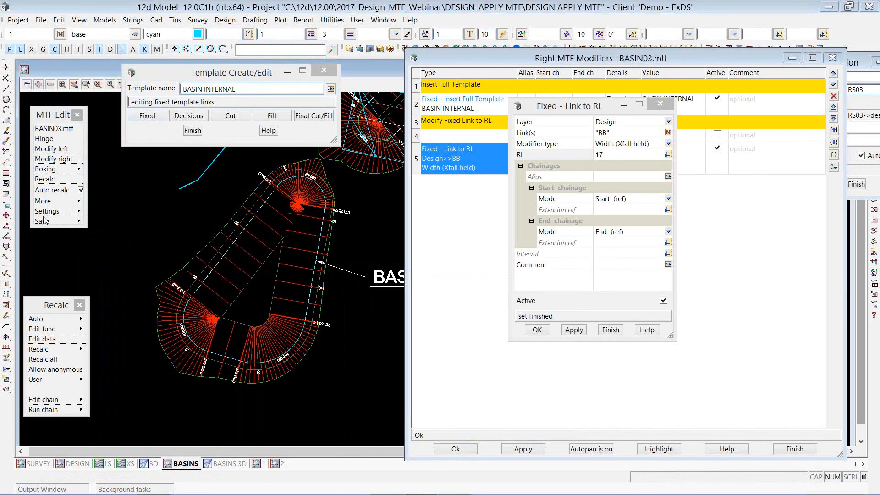
pyautogui.click(79, 203)
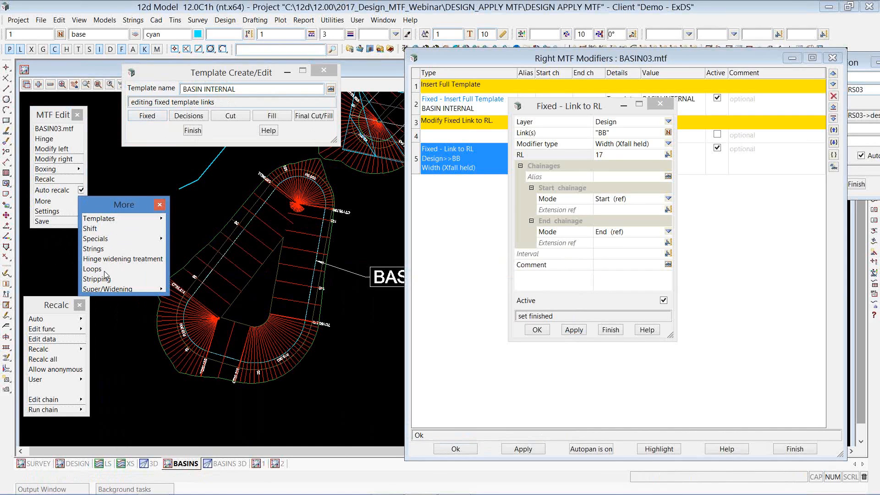
pyautogui.click(135, 191)
pyautogui.press('Escape')
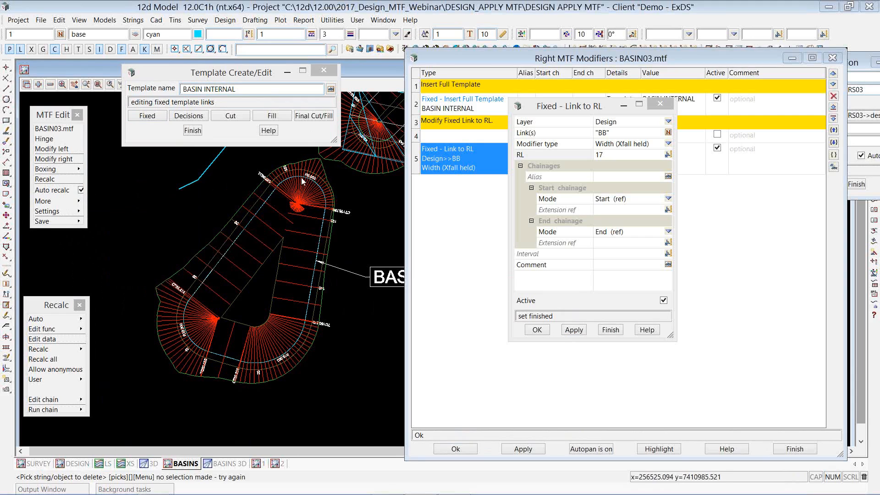
pyautogui.click(627, 156)
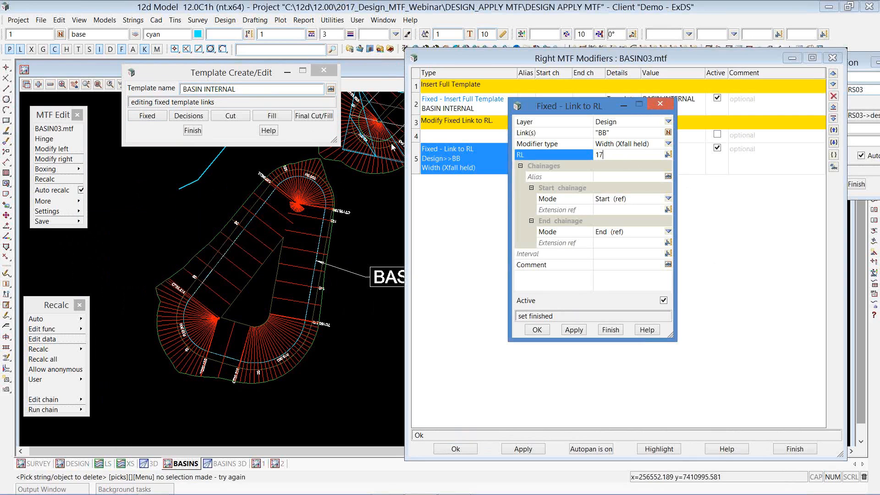
pyautogui.click(224, 20)
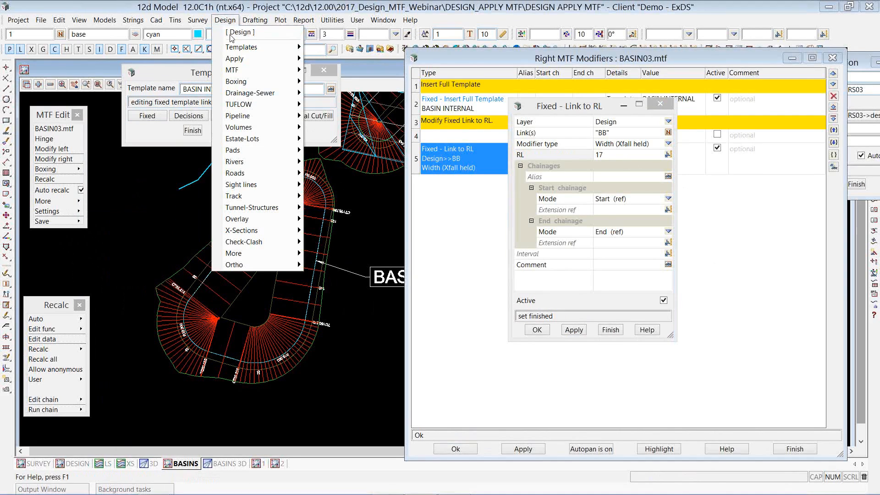
pyautogui.moveTo(275, 128)
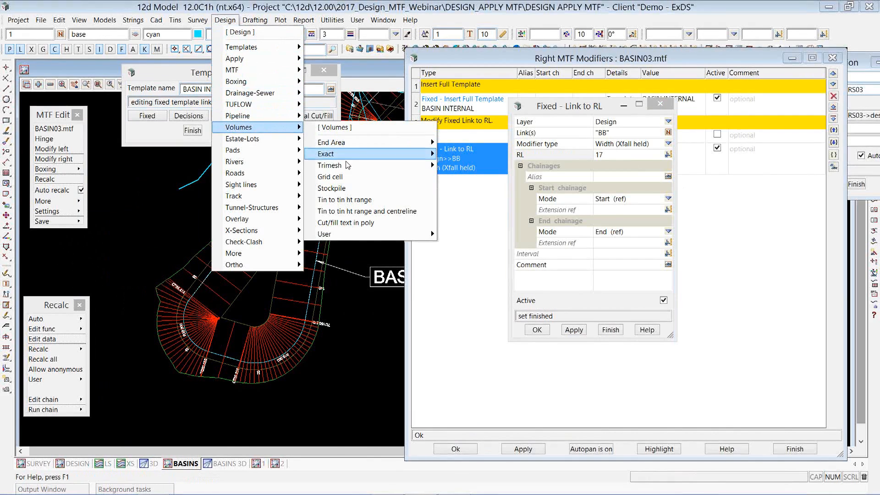
pyautogui.moveTo(374, 155)
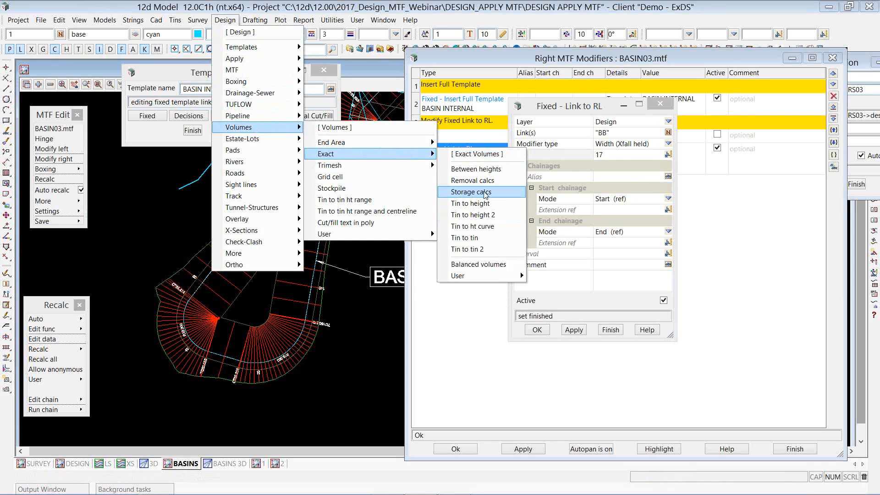
pyautogui.click(330, 76)
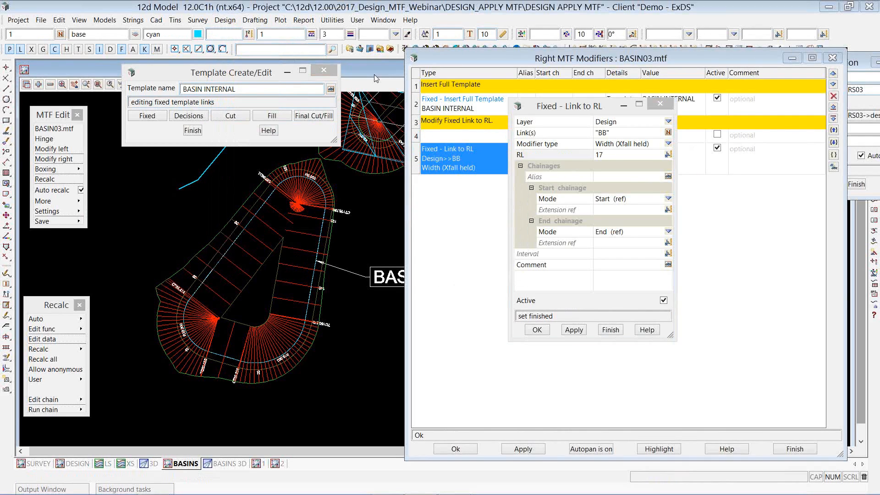
# Step: Set the RL of BASIN03's BB Link to RL modifier to 16.5, apply it and finish the modifier
pyautogui.click(614, 155)
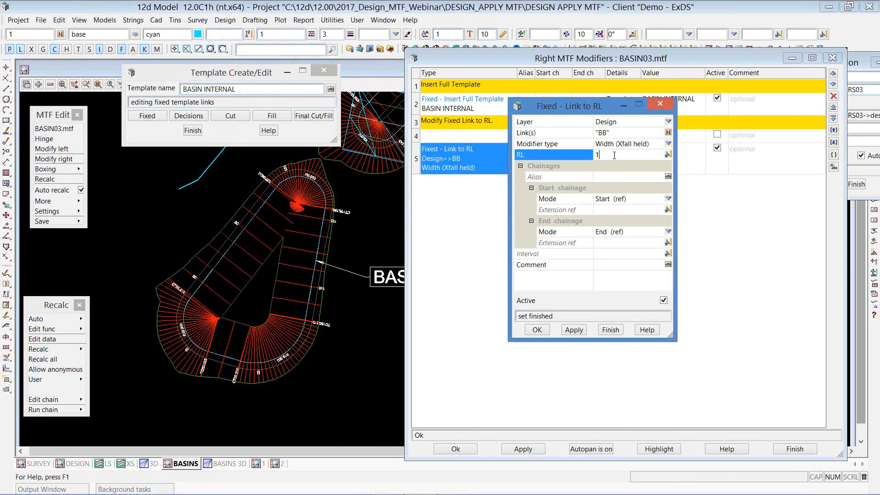
pyautogui.write('16.5')
pyautogui.click(574, 329)
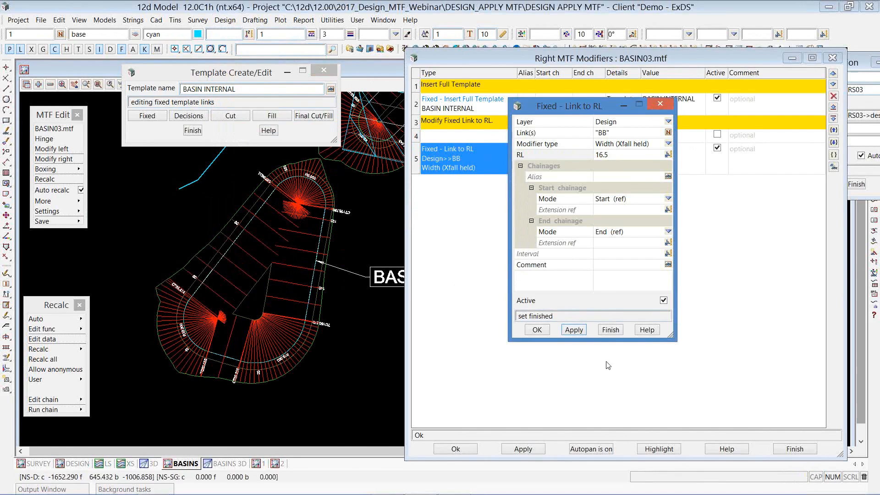
pyautogui.click(610, 330)
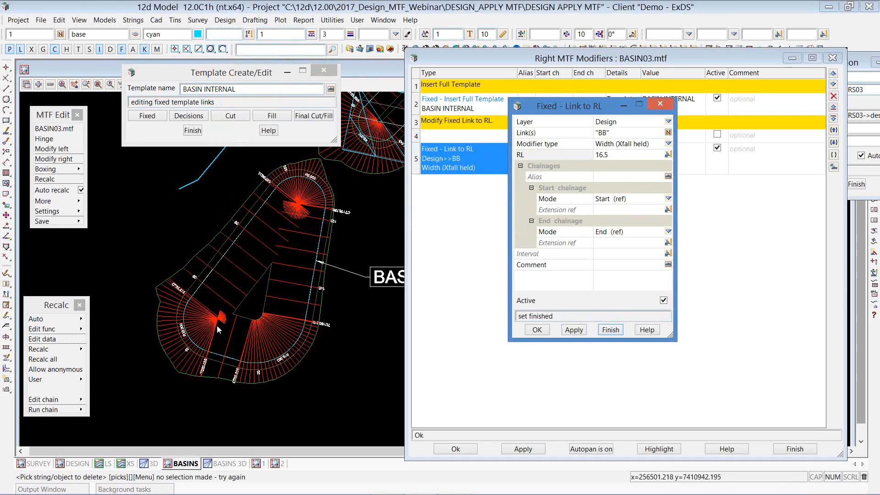
# Step: Open the BASIN03 function for editing, accept its right modifiers, and reapply the function with road tin creation enabled
pyautogui.click(84, 329)
pyautogui.doubleClick(113, 352)
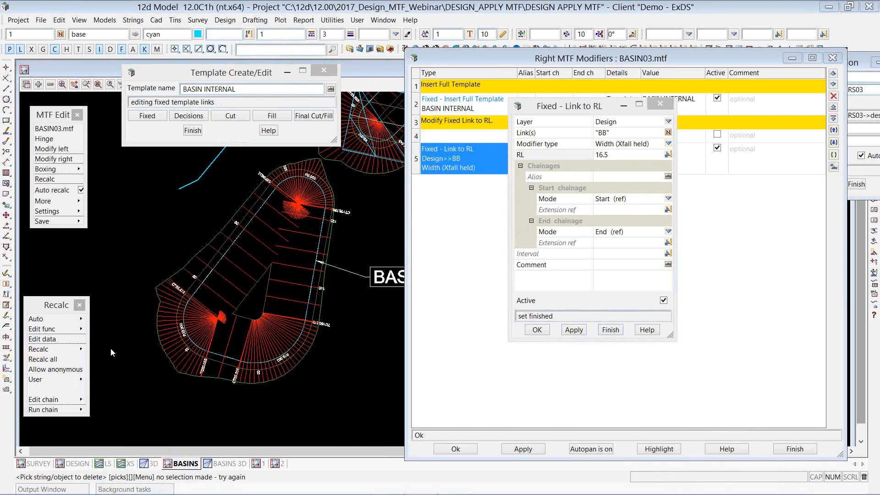
pyautogui.moveTo(250, 210); pyautogui.dragTo(551, 81)
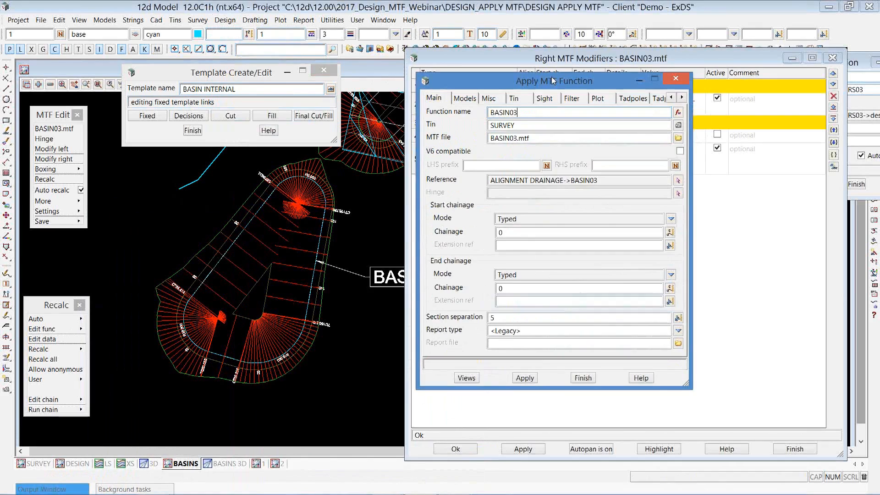
pyautogui.click(455, 449)
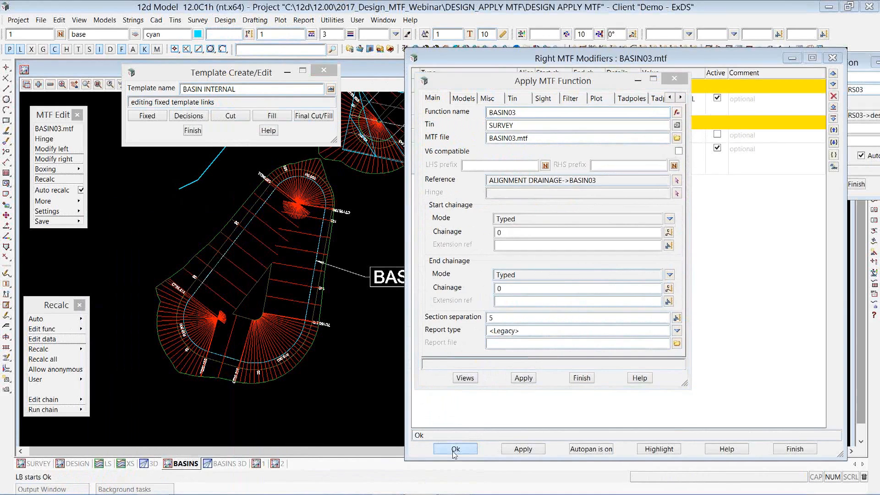
pyautogui.click(513, 98)
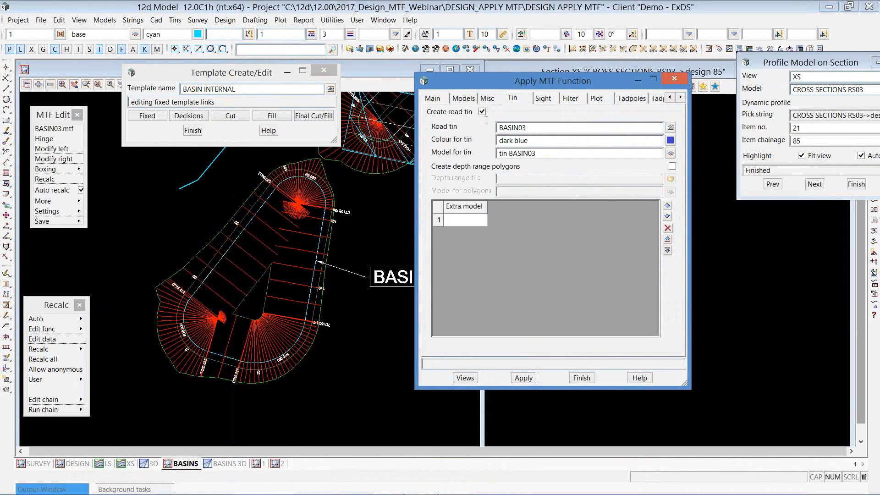
pyautogui.click(524, 378)
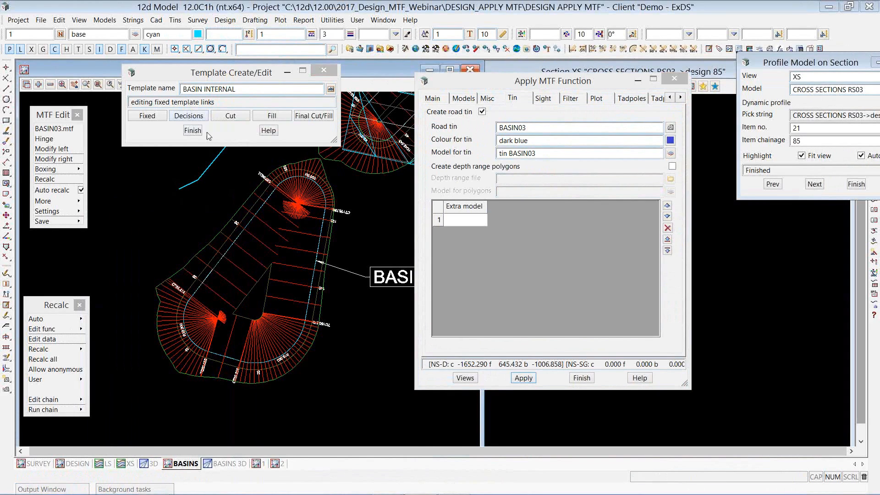
# Step: Close the BASIN INTERNAL template and add the tin BASIN03 model to the BASINS plan view
pyautogui.click(192, 130)
pyautogui.click(40, 83)
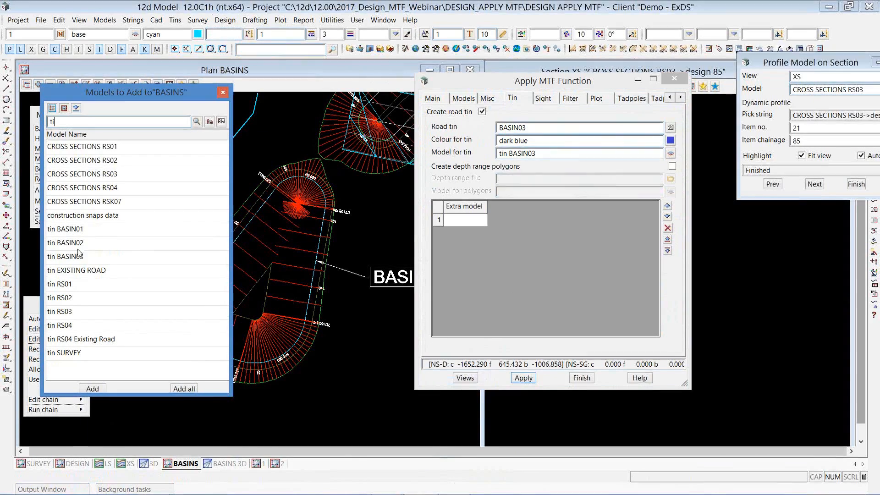
pyautogui.doubleClick(94, 256)
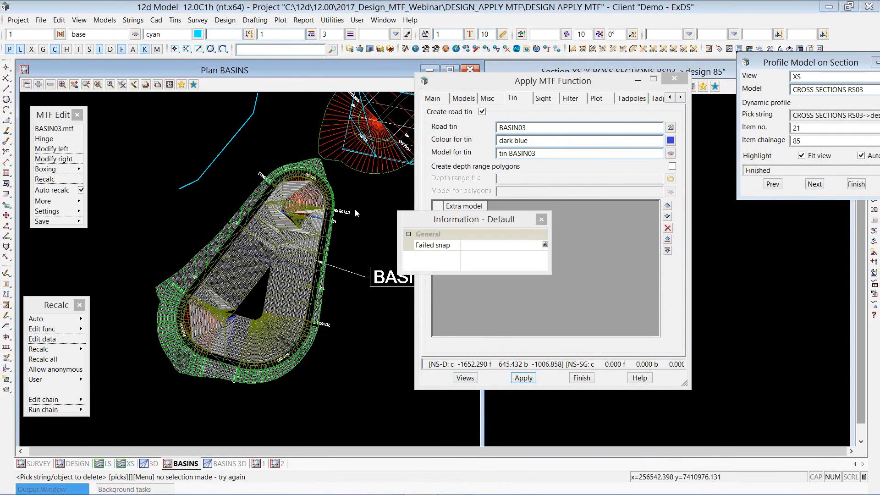
pyautogui.scroll(3, 310, 207)
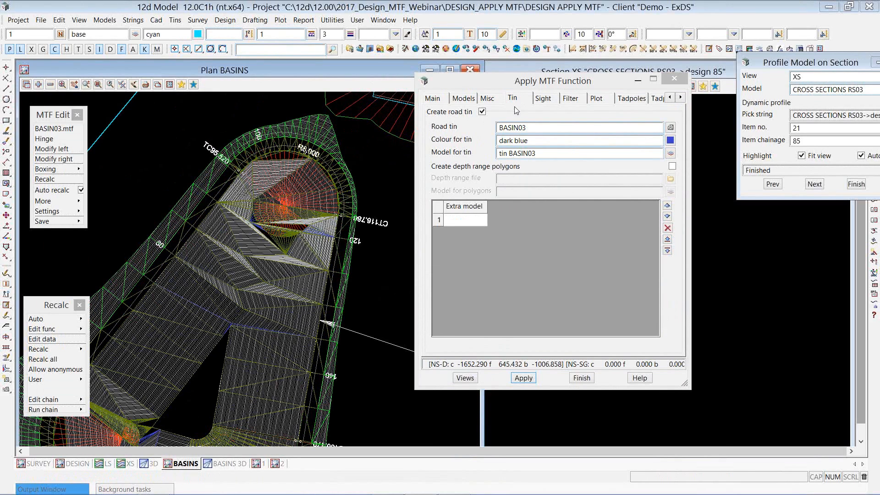
pyautogui.click(563, 82)
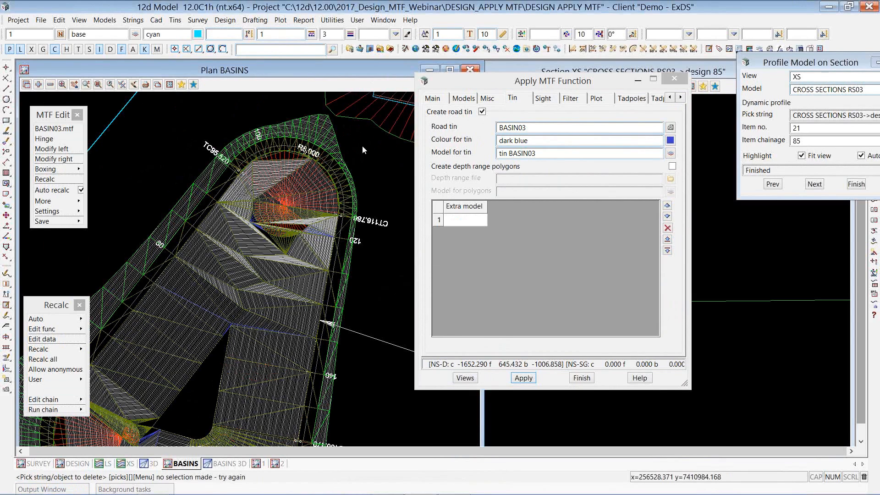
# Step: Disable road tin creation in the BASIN03 function, reapply the function and close it
pyautogui.click(482, 112)
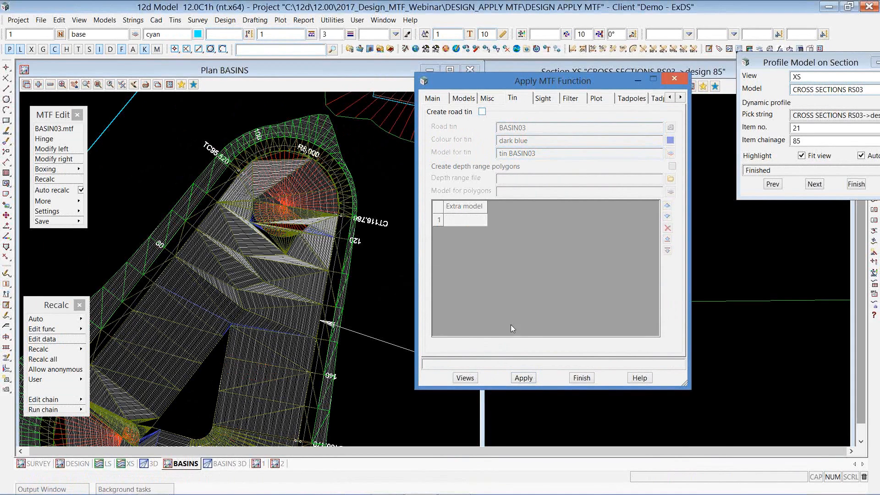
pyautogui.click(522, 378)
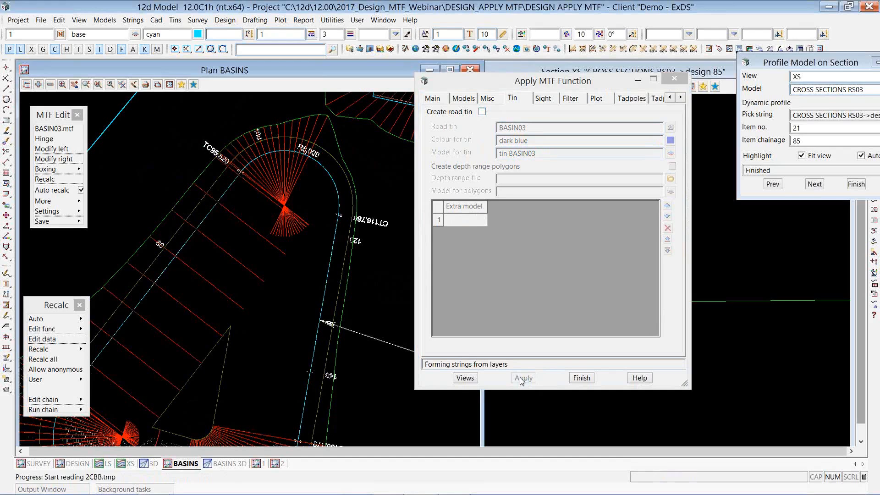
pyautogui.click(581, 378)
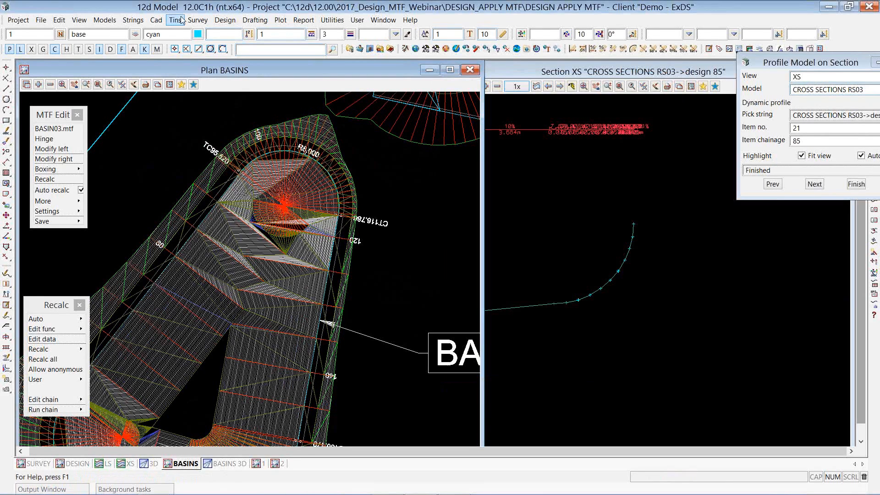
# Step: Start retriangulating a tin and select BASIN03 as the tin
pyautogui.click(175, 20)
pyautogui.moveTo(204, 108)
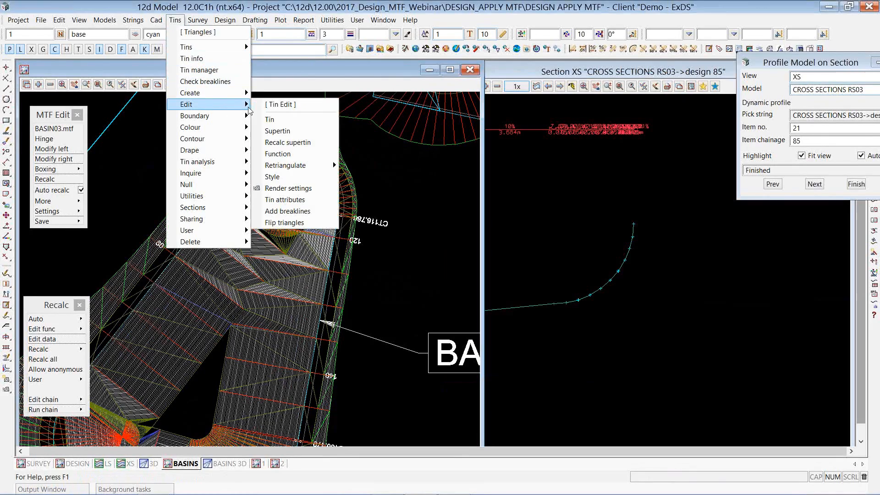
pyautogui.click(278, 119)
pyautogui.moveTo(344, 97); pyautogui.dragTo(498, 118)
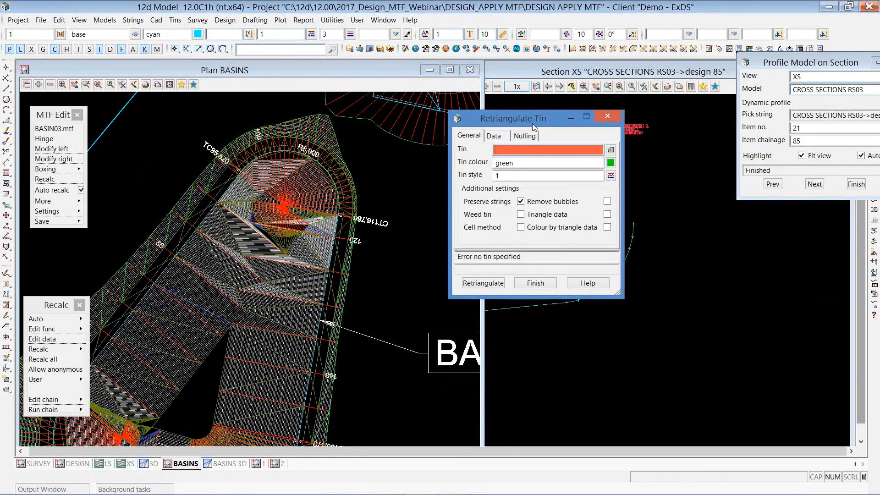
pyautogui.click(612, 149)
pyautogui.click(632, 254)
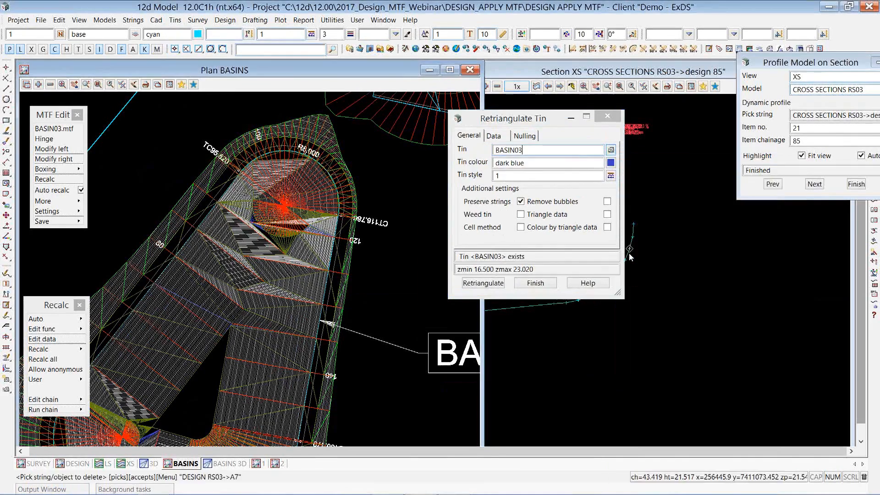
# Step: Remove the CROSS SECTIONS BASIN model from the tin's data, leaving DESIGN BASIN03, and retriangulate
pyautogui.click(494, 135)
pyautogui.click(499, 165)
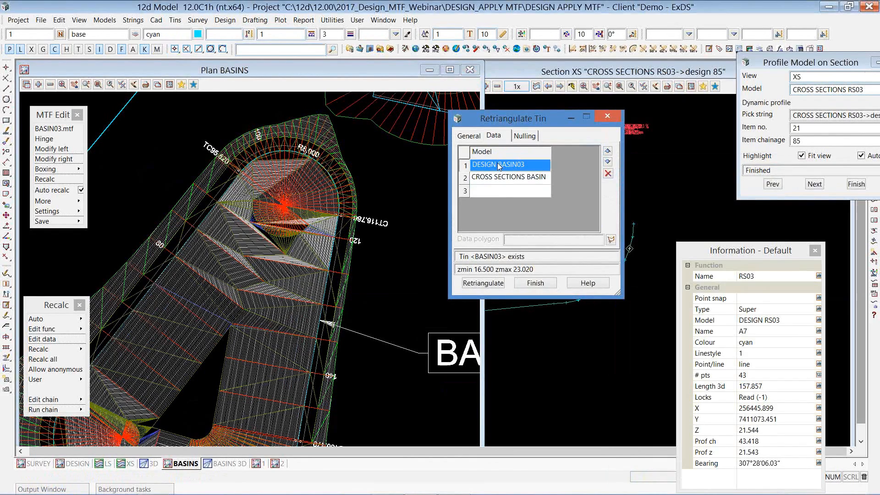
pyautogui.click(507, 178)
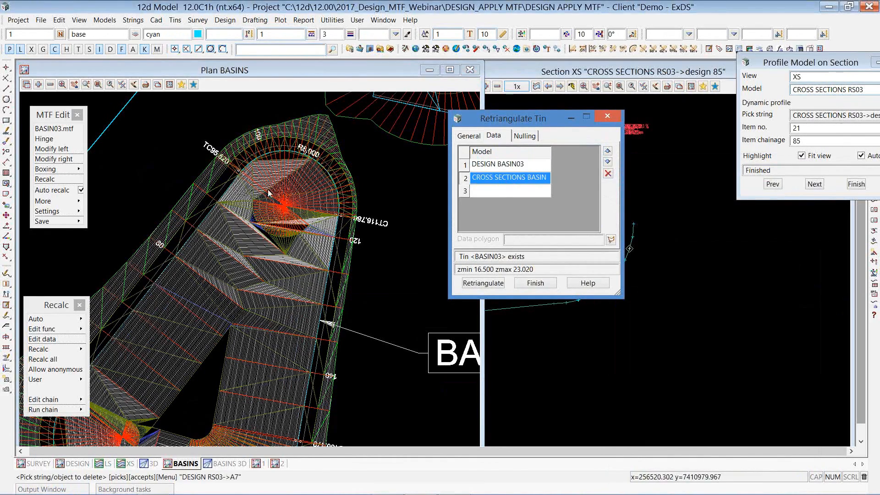
pyautogui.click(607, 173)
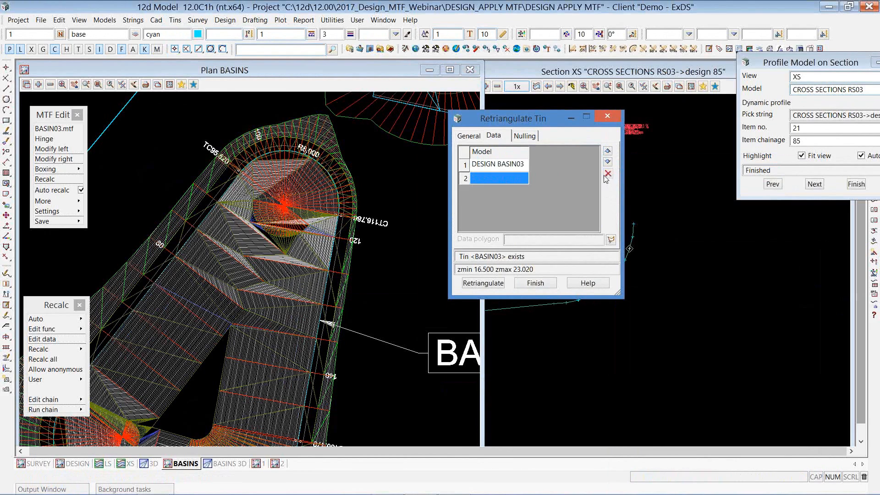
pyautogui.click(479, 281)
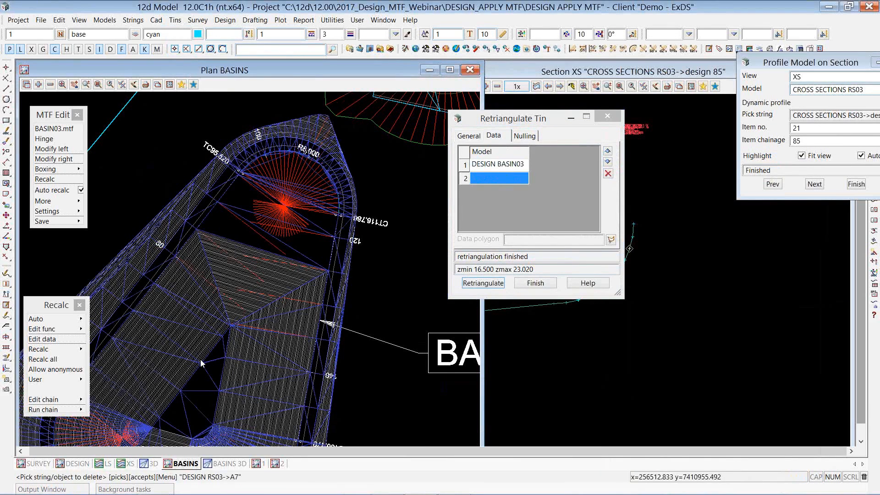
pyautogui.click(264, 238)
pyautogui.scroll(-1, 332, 142)
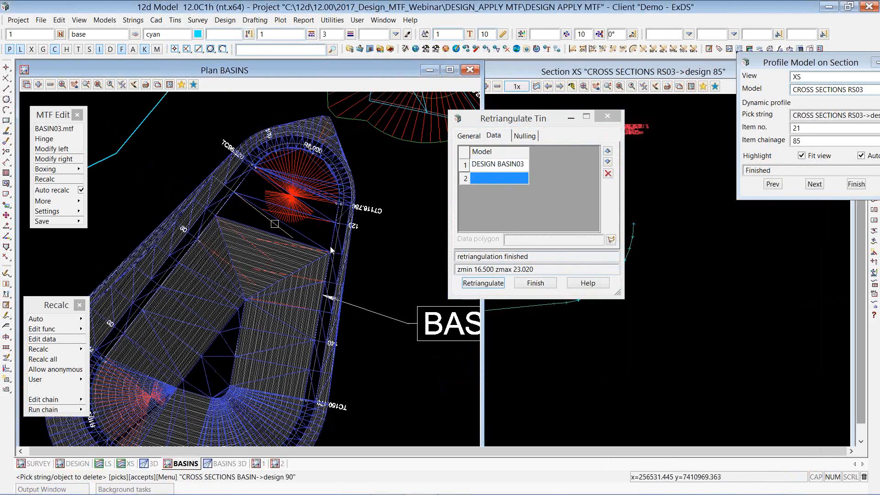
# Step: Enable bubble removal for the BASIN03 tin and retriangulate it
pyautogui.click(468, 136)
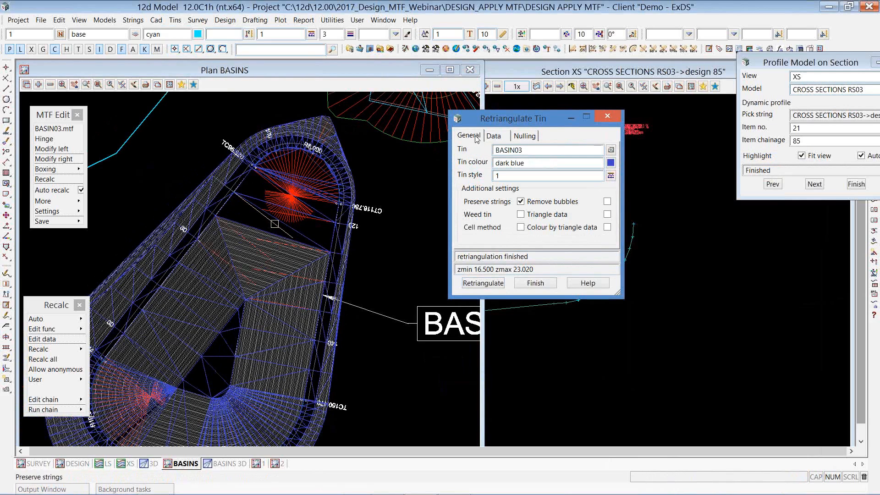
pyautogui.click(562, 204)
pyautogui.click(478, 282)
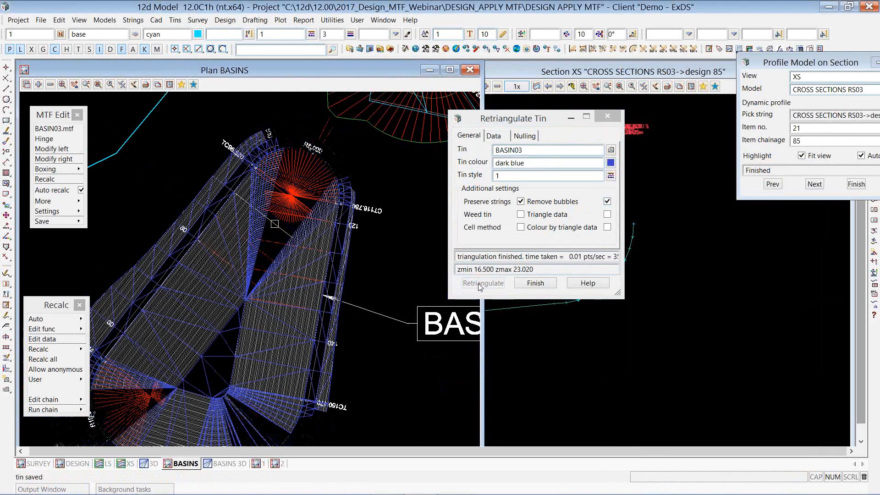
# Step: Turn off tin edges in the BASINS plan view, finish the retriangulation, and switch to the presentation slides
pyautogui.click(122, 84)
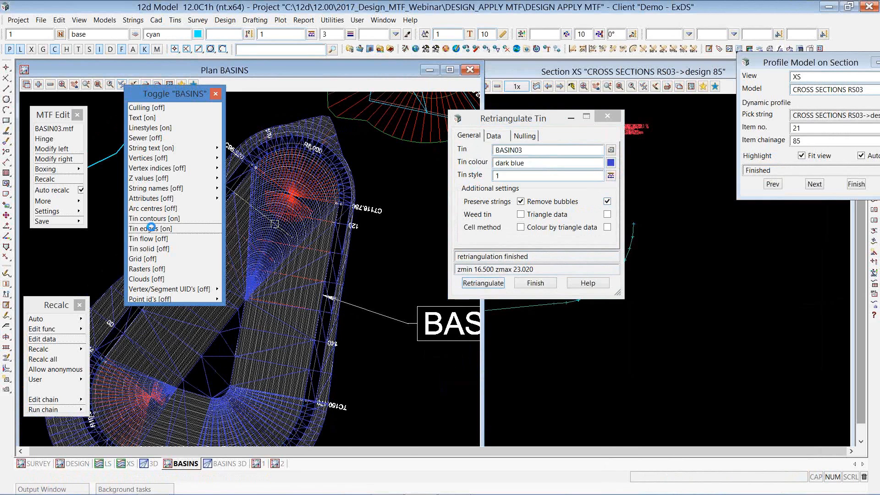
pyautogui.click(151, 228)
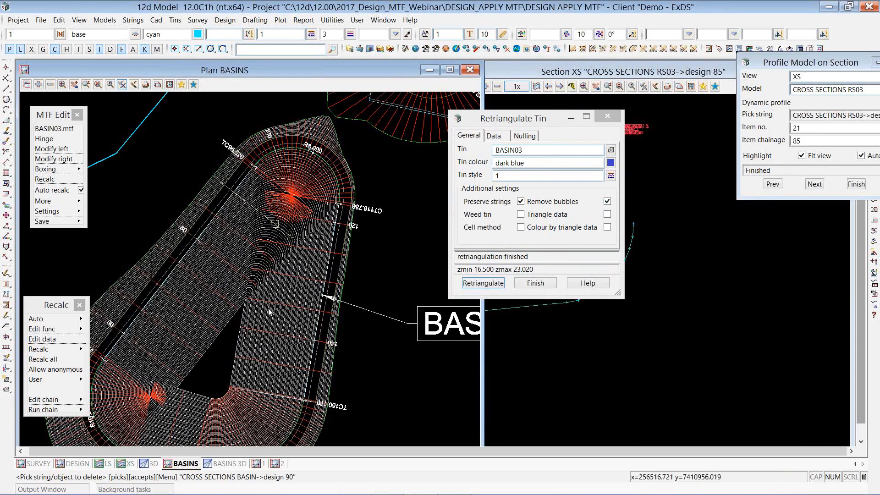
pyautogui.click(538, 283)
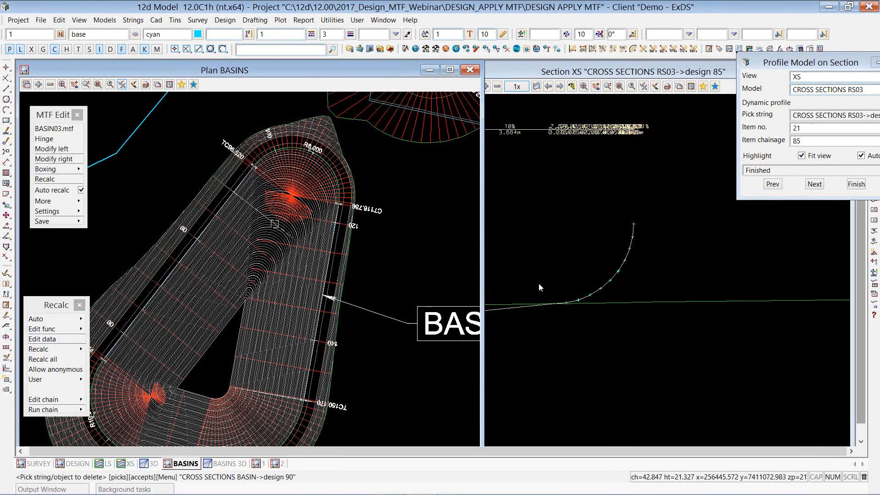
pyautogui.hotkey('alt', 'Tab')
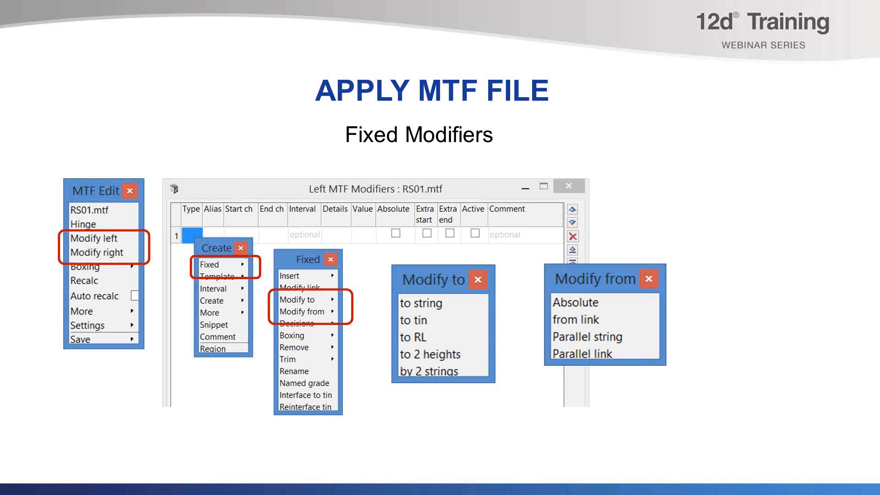
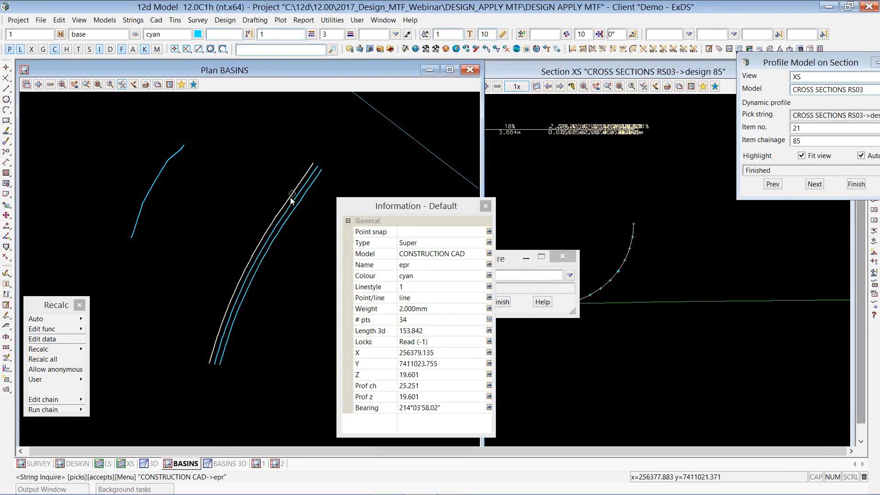
# Step: Finish the string inquiry and minimise the BASINS plan view to return to the DESIGN plan view
pyautogui.click(501, 303)
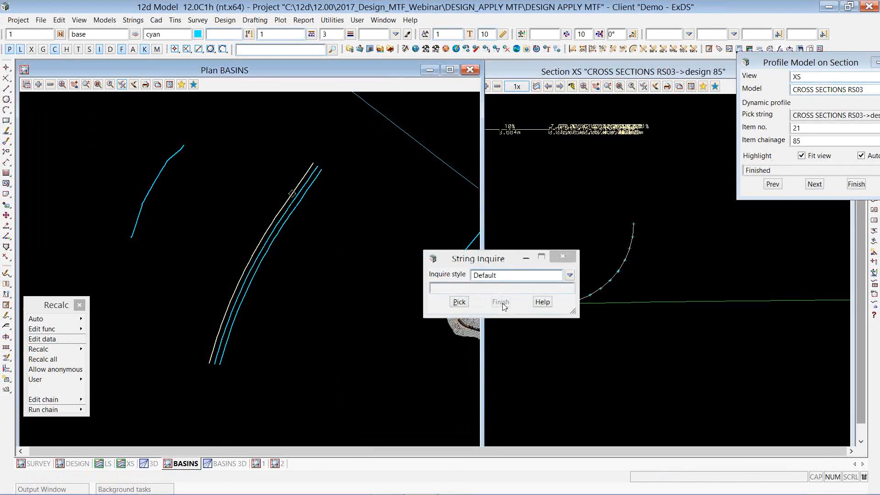
pyautogui.click(430, 71)
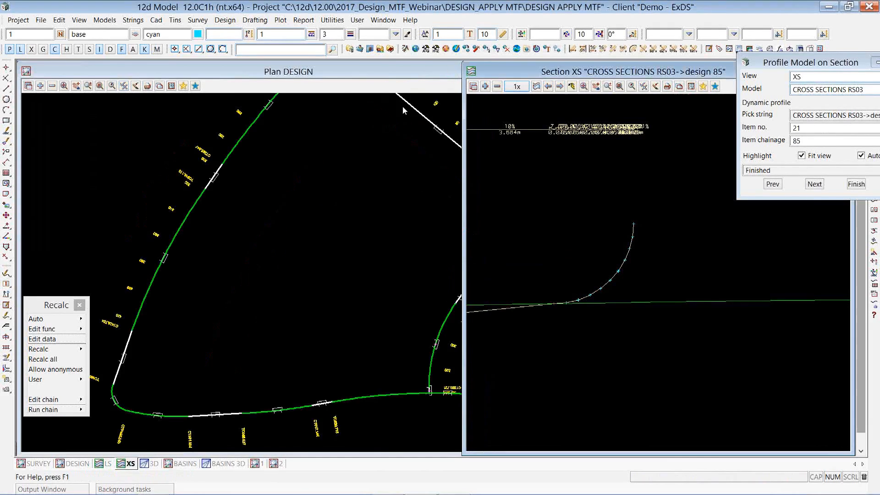
pyautogui.click(318, 290)
pyautogui.scroll(2, 317, 352)
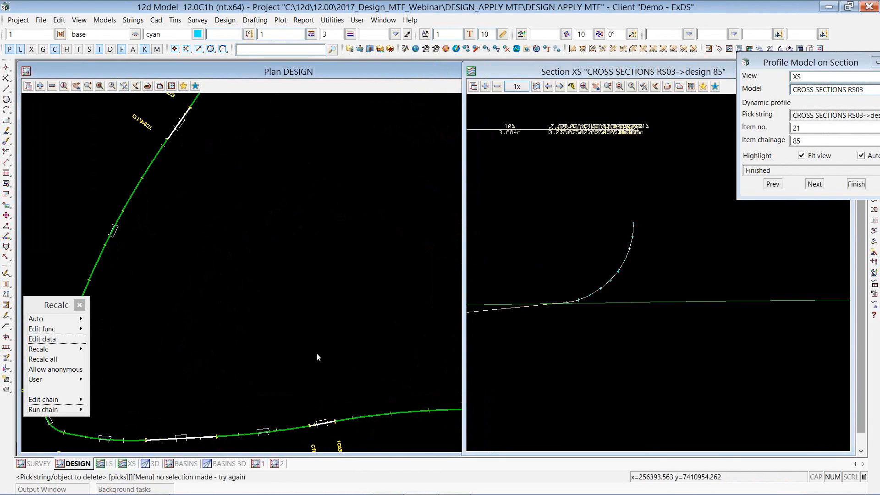
# Step: Open the RS04 road's MTF data for editing and show its left MTF modifiers beside the section view
pyautogui.click(39, 339)
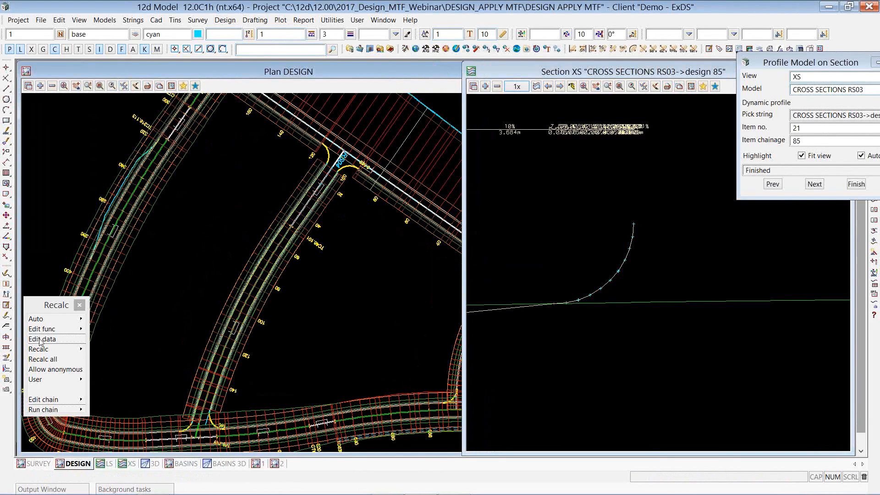
pyautogui.middleClick(255, 255)
pyautogui.moveTo(275, 260); pyautogui.dragTo(37, 103)
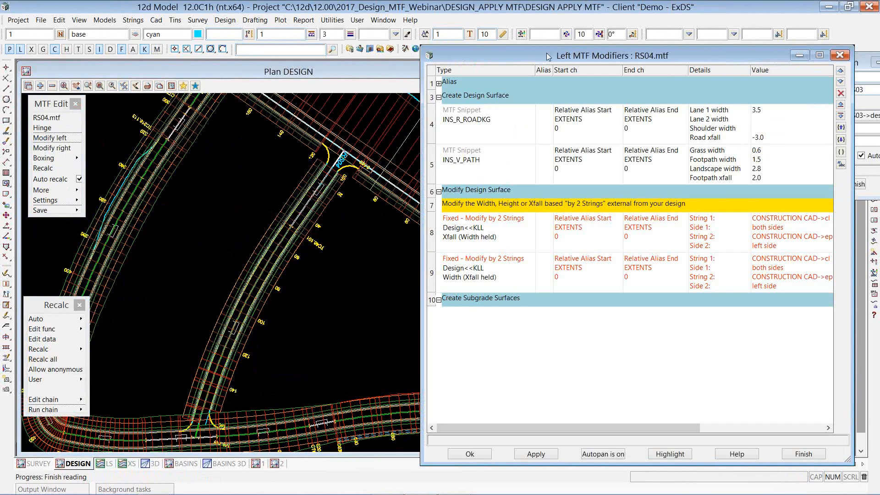
pyautogui.moveTo(546, 53); pyautogui.dragTo(147, 141)
# Step: Finish profiling RS03, show RS04's cross section at chainage 20 in the XS view, and set 2x vertical exaggeration
pyautogui.click(855, 183)
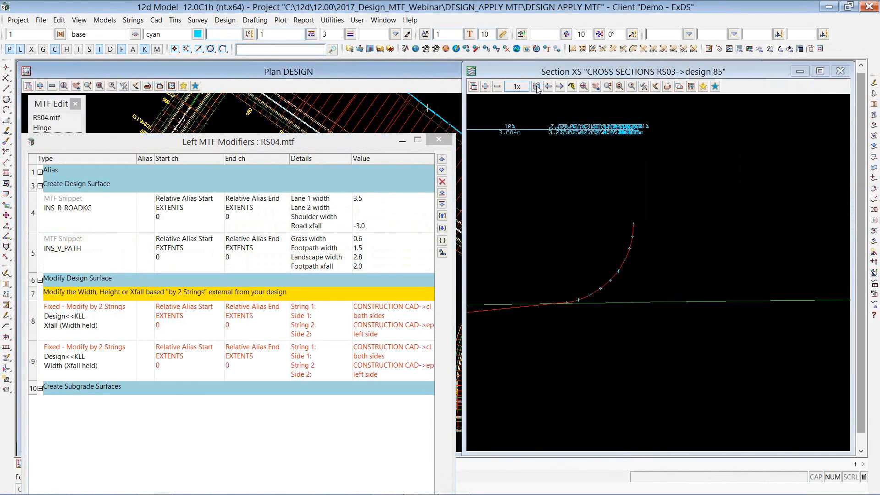
pyautogui.click(350, 124)
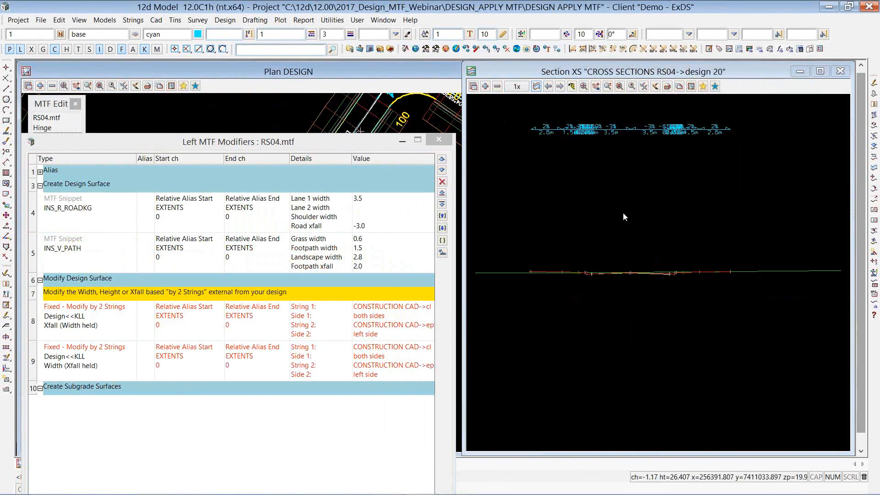
pyautogui.scroll(4, 643, 282)
pyautogui.click(517, 86)
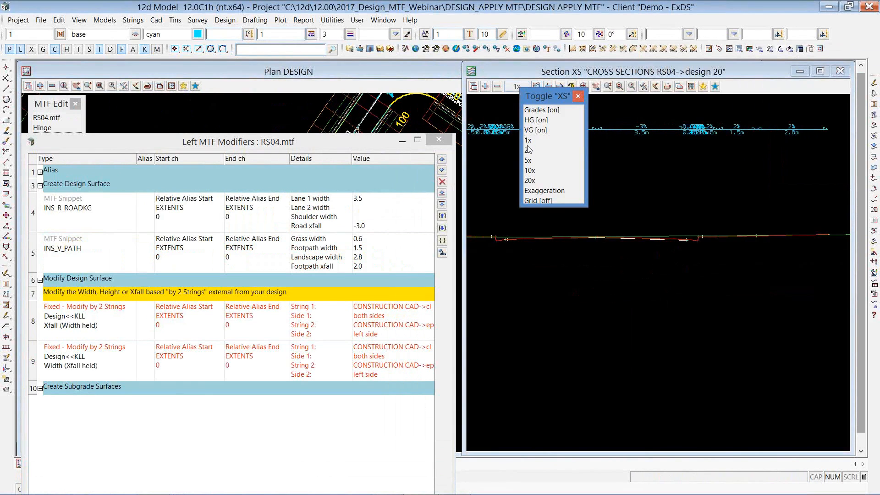
pyautogui.click(535, 166)
pyautogui.scroll(2, 532, 185)
pyautogui.scroll(-2, 579, 196)
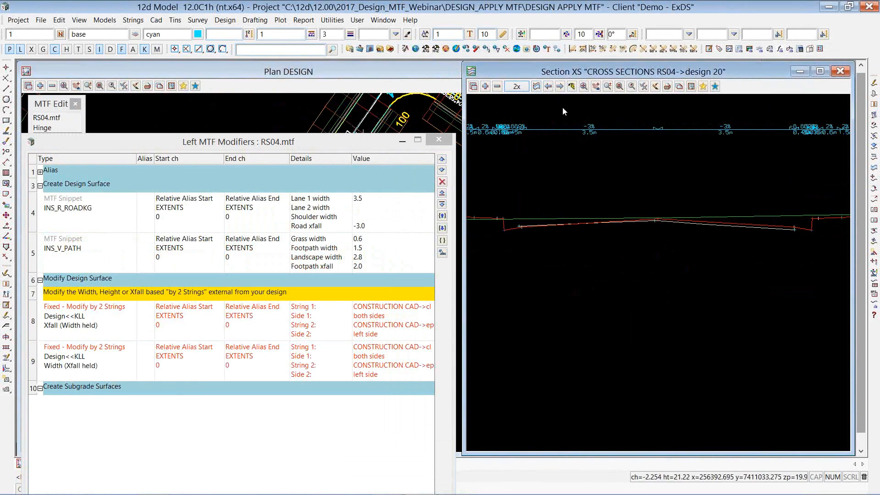
# Step: Step back to RS04's section at chainage 11.5 and remove the green surface line from the XS view
pyautogui.click(548, 86)
pyautogui.scroll(2, 618, 293)
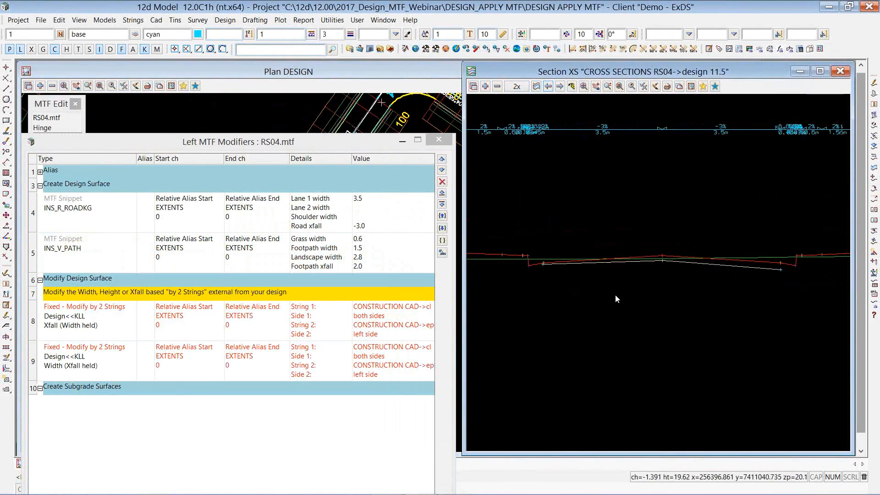
pyautogui.click(497, 86)
pyautogui.click(529, 220)
pyautogui.scroll(1, 566, 283)
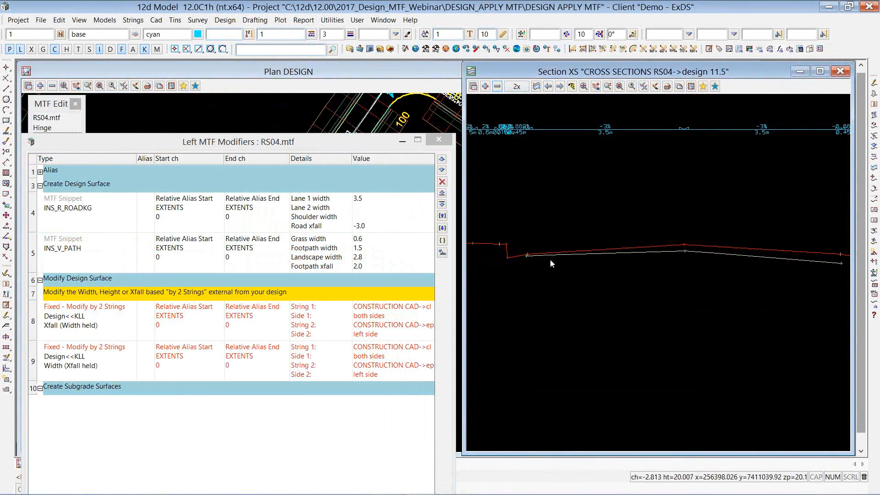
# Step: Inquire on the CONSTRUCTION CAD centreline and both edge strings in the XS section, then finish the inquiry
pyautogui.press('F2')
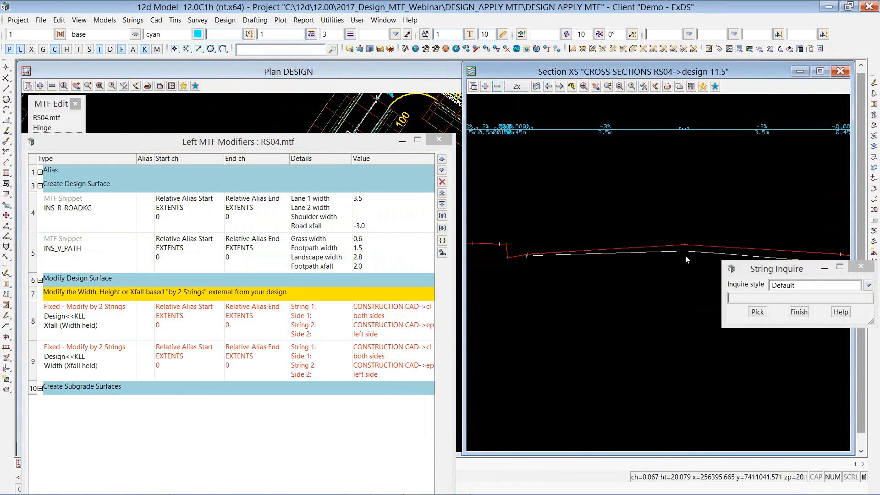
pyautogui.click(684, 254)
pyautogui.click(685, 254)
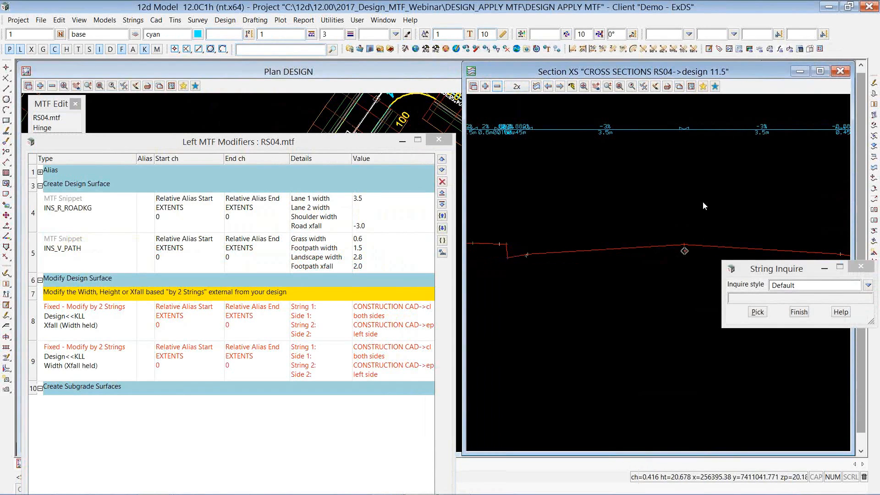
pyautogui.scroll(-1, 703, 200)
pyautogui.click(550, 253)
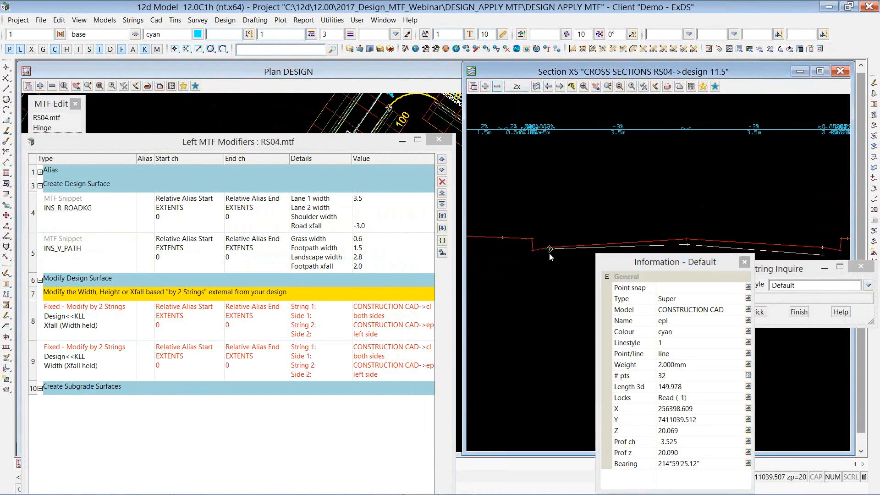
pyautogui.scroll(-1, 540, 185)
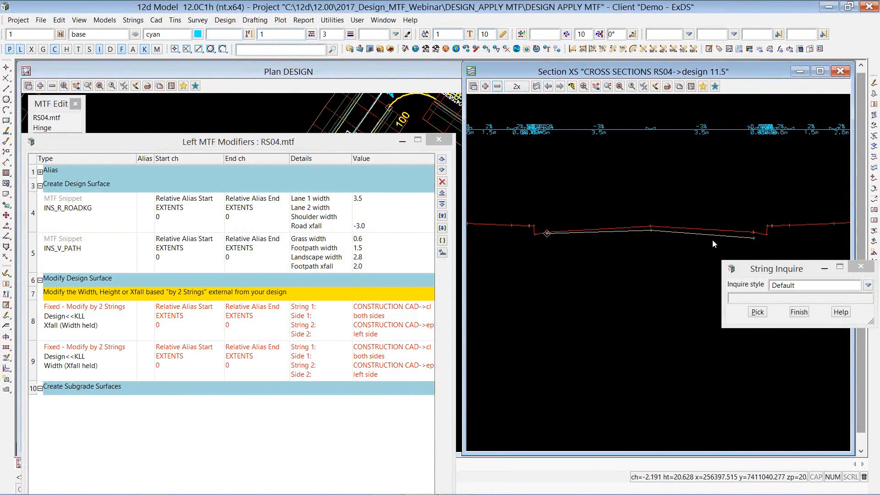
pyautogui.click(753, 239)
pyautogui.click(754, 241)
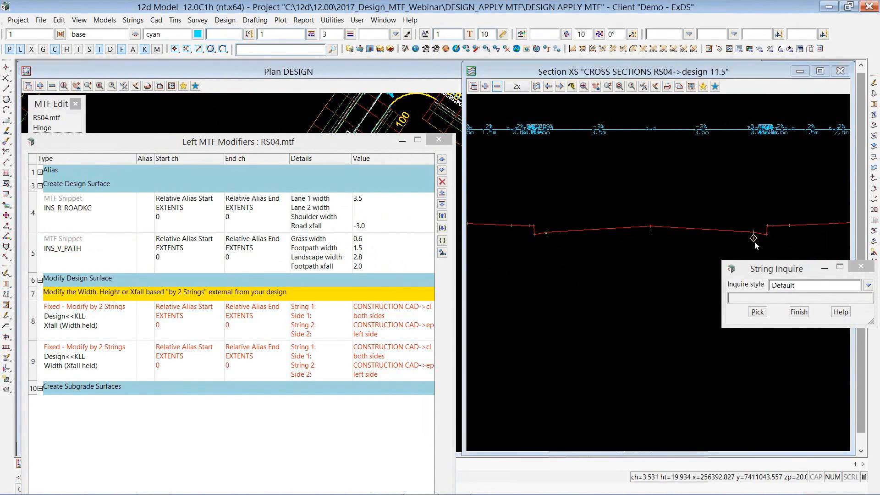
pyautogui.click(724, 202)
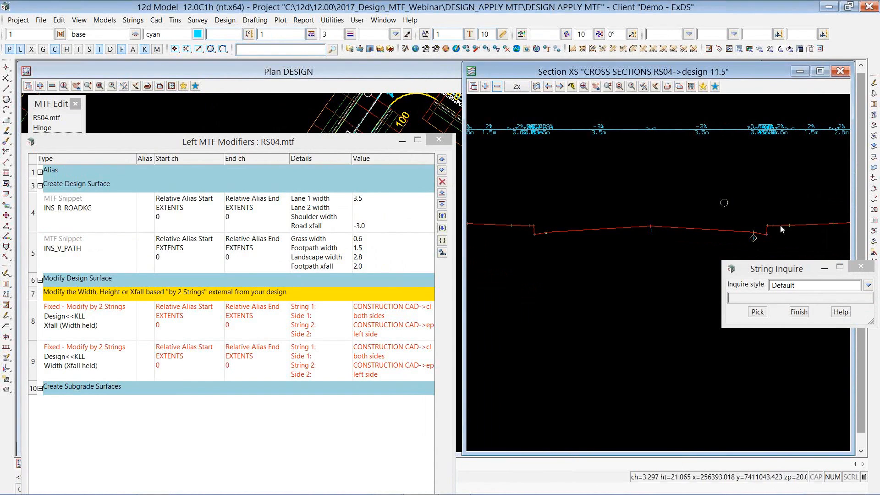
pyautogui.click(792, 313)
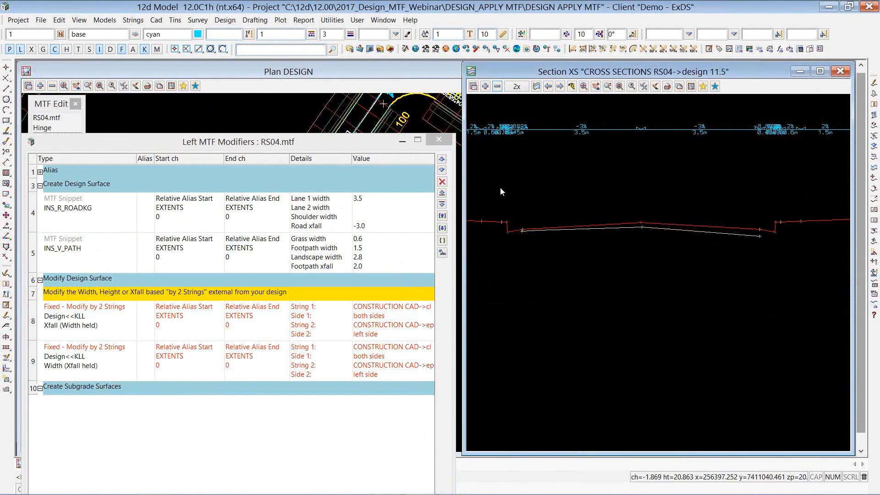
# Step: Examine how RS04's design crossfall and lane edges compare with the construction strings in the chainage 11.5 section
pyautogui.click(582, 135)
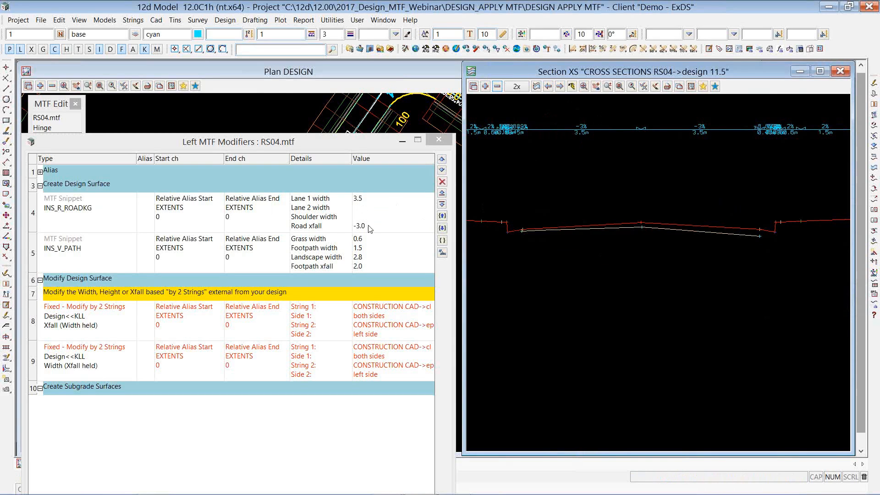
pyautogui.click(535, 228)
pyautogui.scroll(-1, 722, 216)
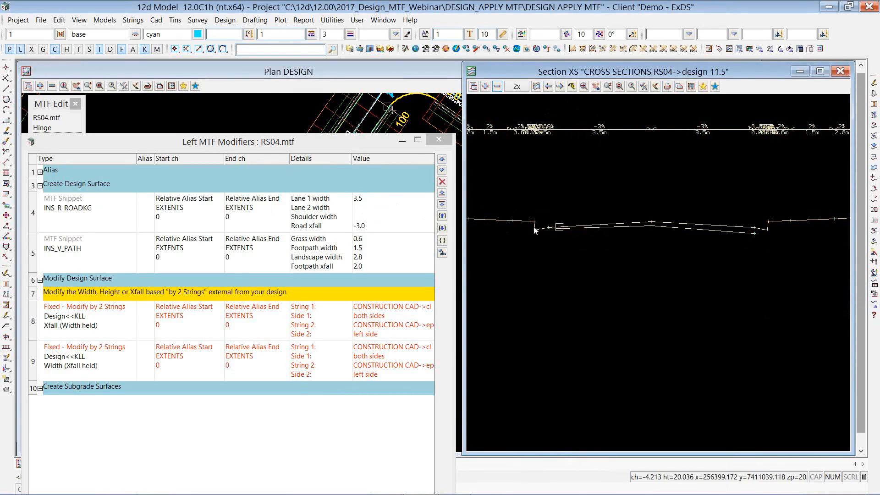
pyautogui.click(641, 195)
pyautogui.scroll(-1, 650, 196)
pyautogui.scroll(1, 600, 200)
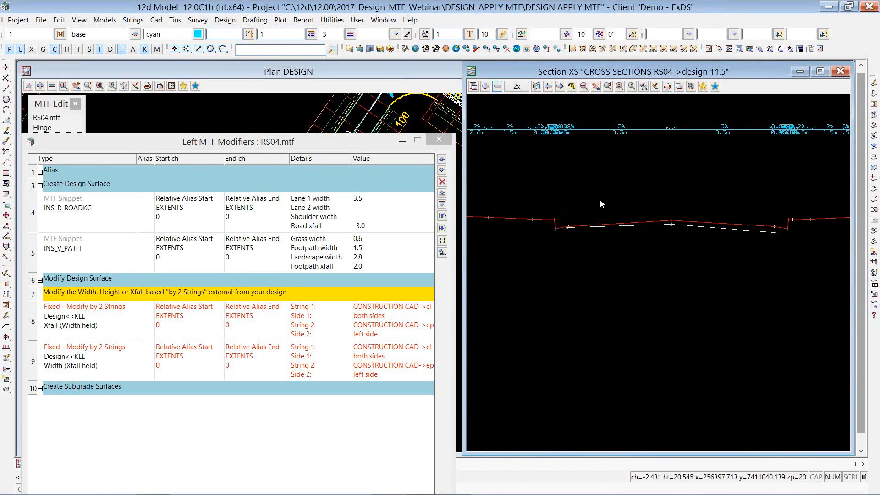
pyautogui.scroll(1, 602, 203)
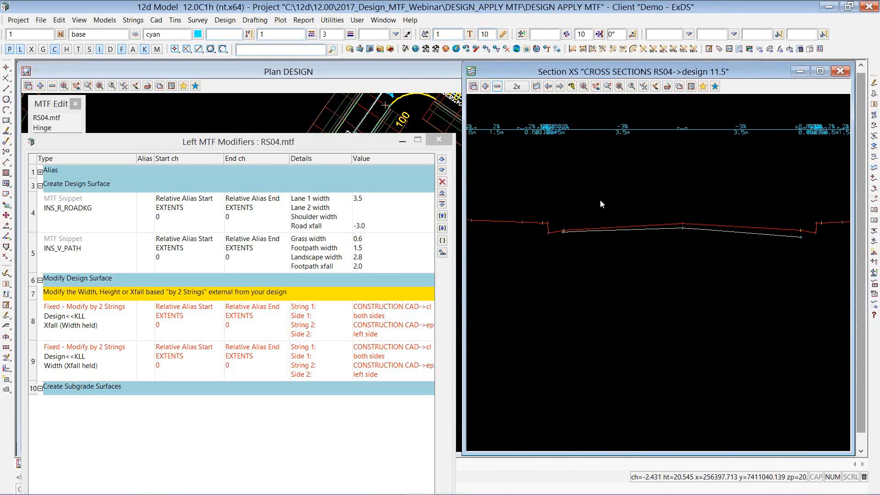
pyautogui.scroll(1, 601, 206)
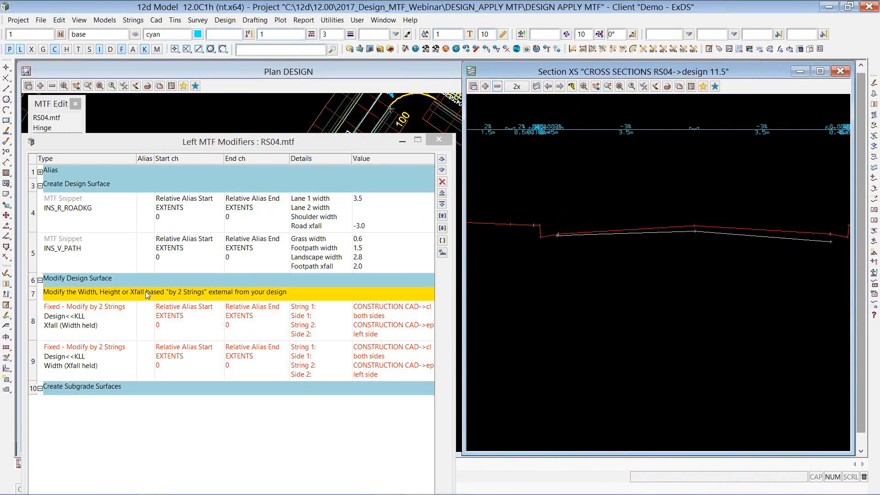
# Step: Insert a blank row above the first Modify by 2 Strings modifier and locate the fixed "by 2 strings" modifier option
pyautogui.click(48, 312)
pyautogui.click(441, 193)
pyautogui.rightClick(75, 311)
pyautogui.moveTo(85, 317); pyautogui.dragTo(118, 190)
pyautogui.moveTo(162, 211)
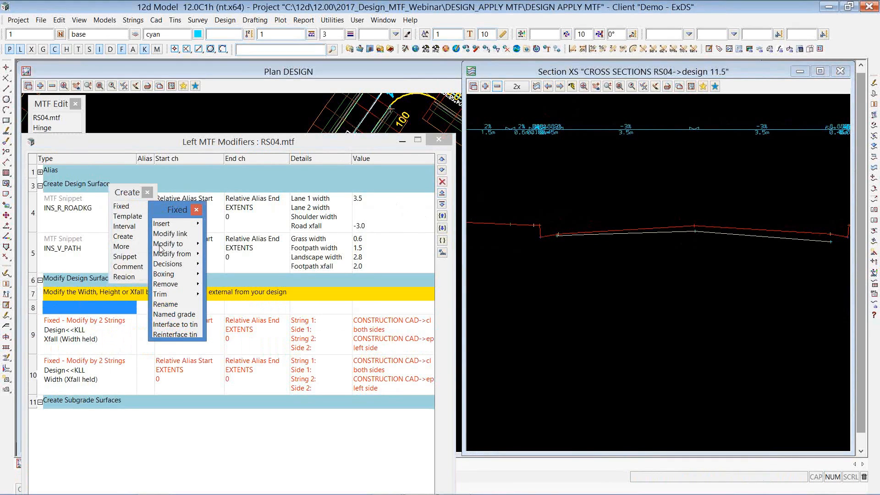
pyautogui.click(196, 245)
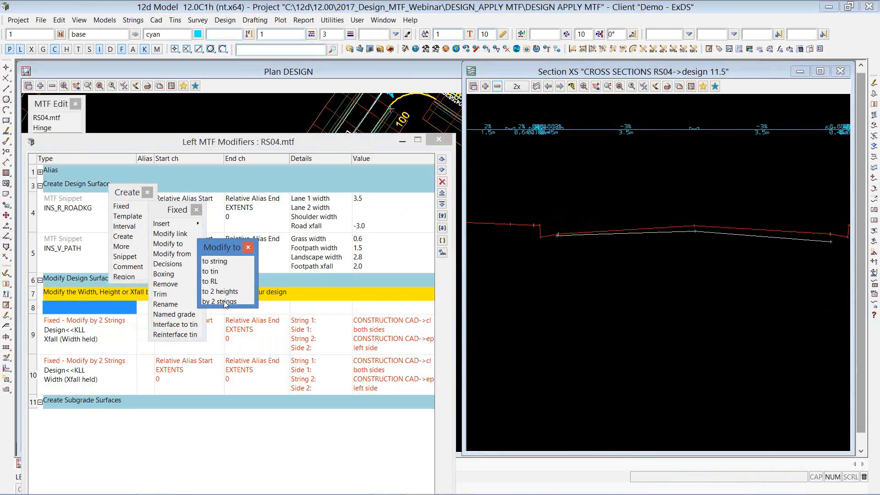
pyautogui.click(196, 209)
pyautogui.click(147, 193)
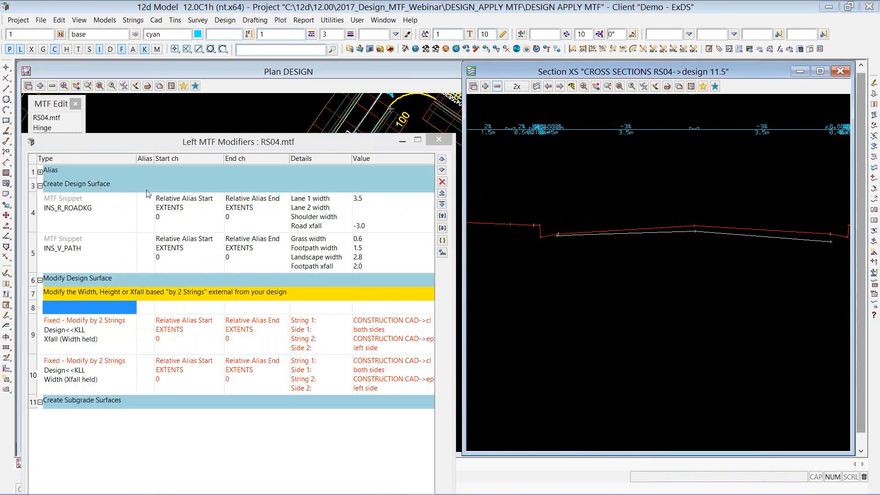
# Step: Open the Xfall (Width held) Modify by 2 Strings modifier and examine its KLL link in the section
pyautogui.doubleClick(82, 333)
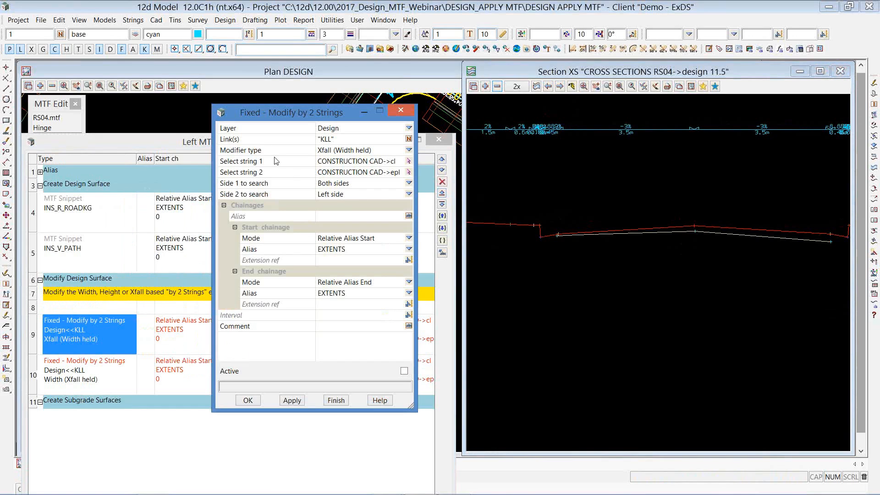
pyautogui.click(339, 141)
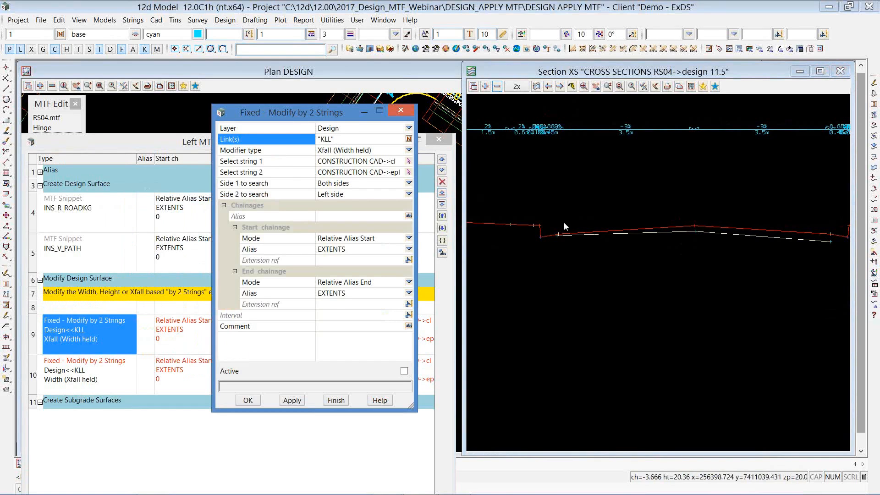
pyautogui.scroll(5, 564, 222)
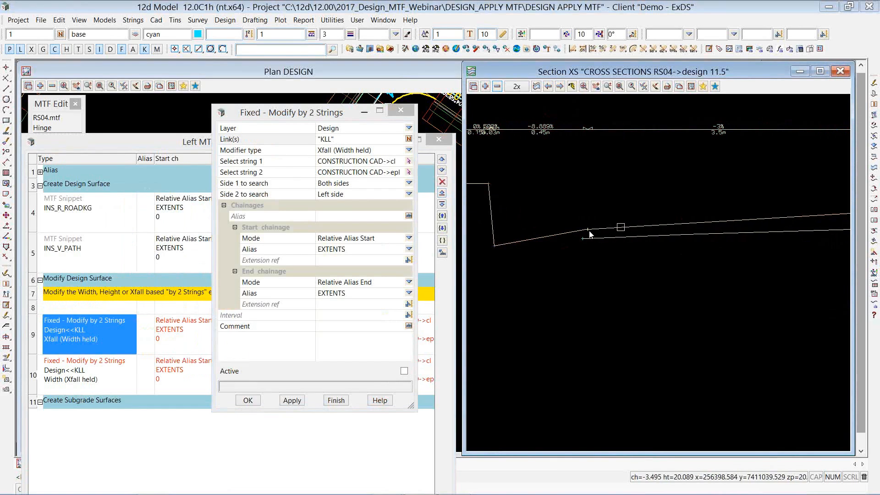
pyautogui.scroll(-3, 526, 219)
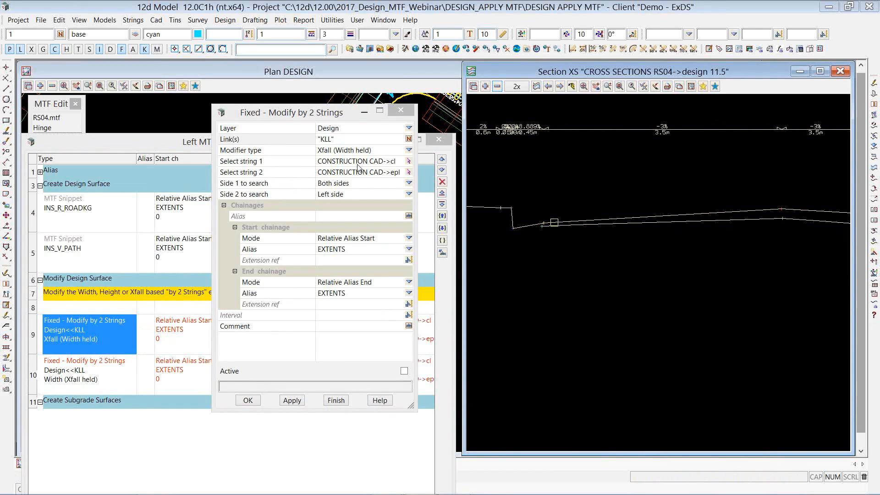
# Step: Inquire on the cl and epl construction strings in the section and review the modifier's type and link settings
pyautogui.press('F2')
pyautogui.click(783, 222)
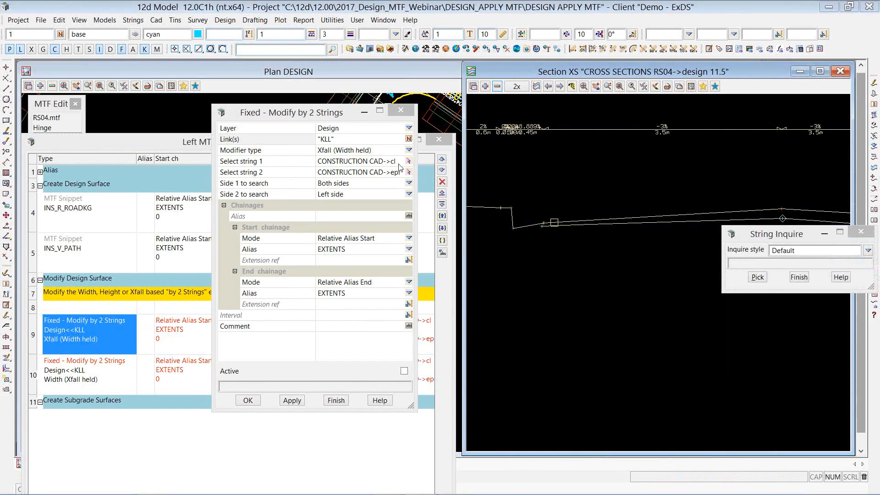
pyautogui.click(540, 230)
pyautogui.click(332, 154)
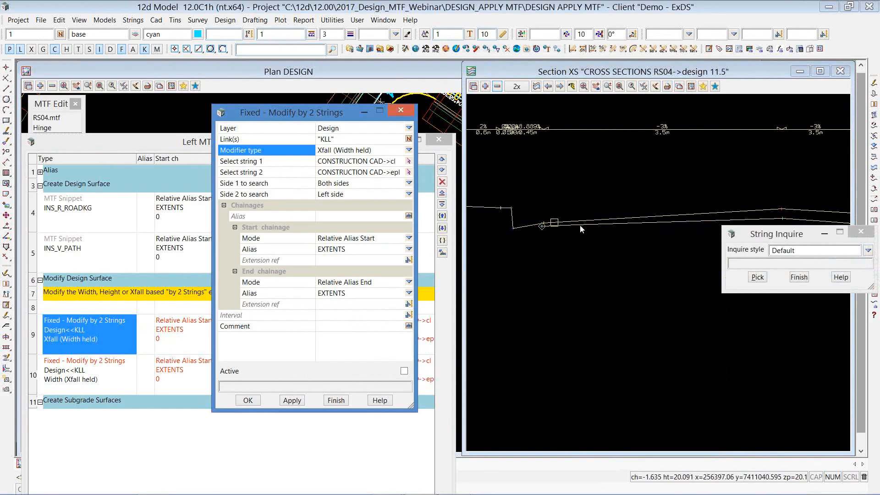
pyautogui.click(798, 277)
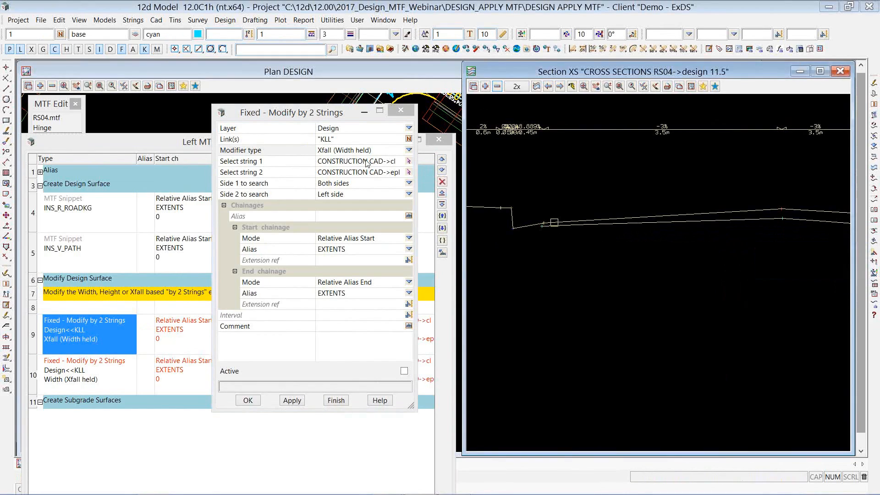
pyautogui.click(333, 140)
pyautogui.click(332, 140)
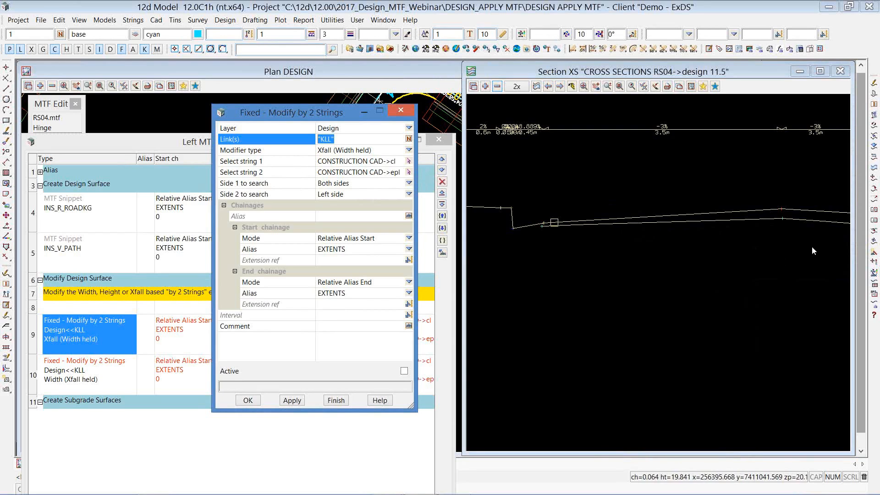
# Step: Open the model profiling dialog for the RS04 cross sections, move it clear of the section, and try the previous section
pyautogui.click(536, 87)
pyautogui.click(554, 130)
pyautogui.moveTo(641, 139); pyautogui.dragTo(862, 14)
pyautogui.click(812, 133)
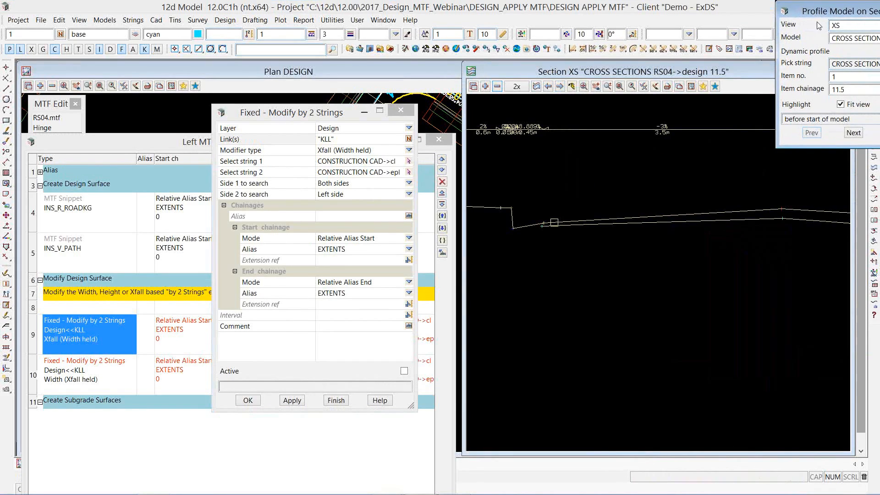
# Step: Bring the whole section profiling dialog into view and advance the RS04 cross sections to chainage 20
pyautogui.moveTo(823, 11); pyautogui.dragTo(759, 13)
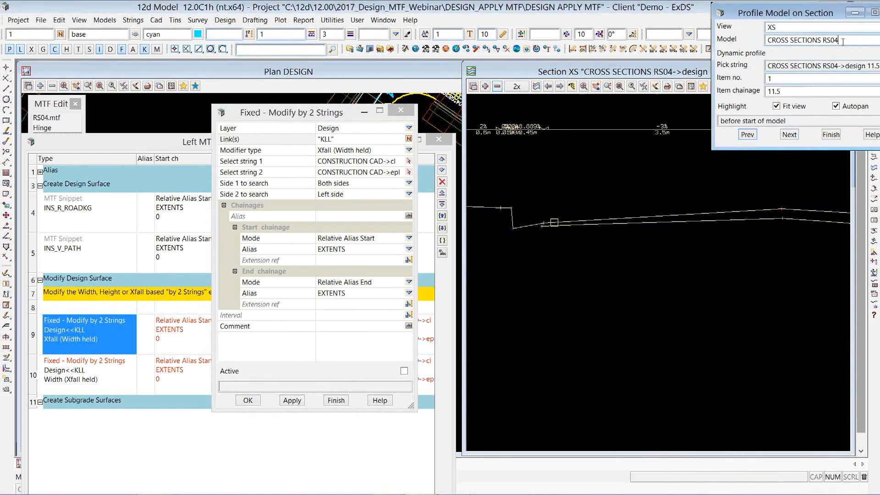
pyautogui.click(830, 134)
pyautogui.middleClick(717, 213)
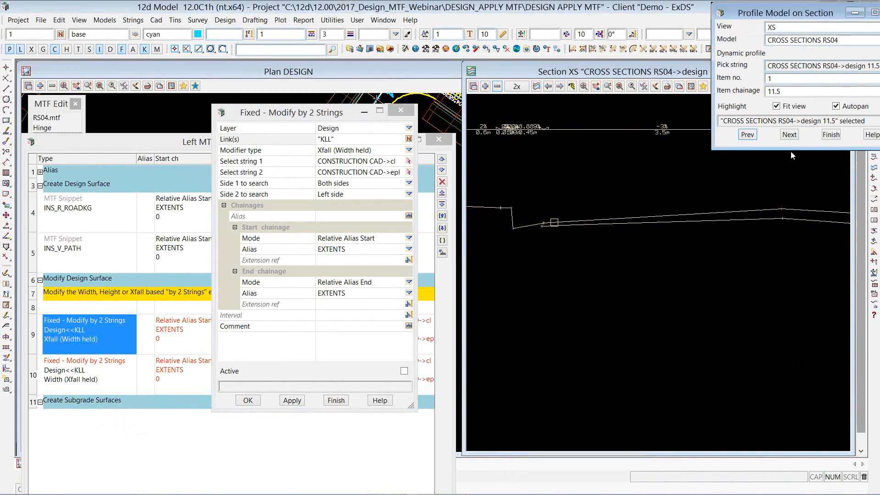
pyautogui.click(788, 134)
pyautogui.click(788, 134)
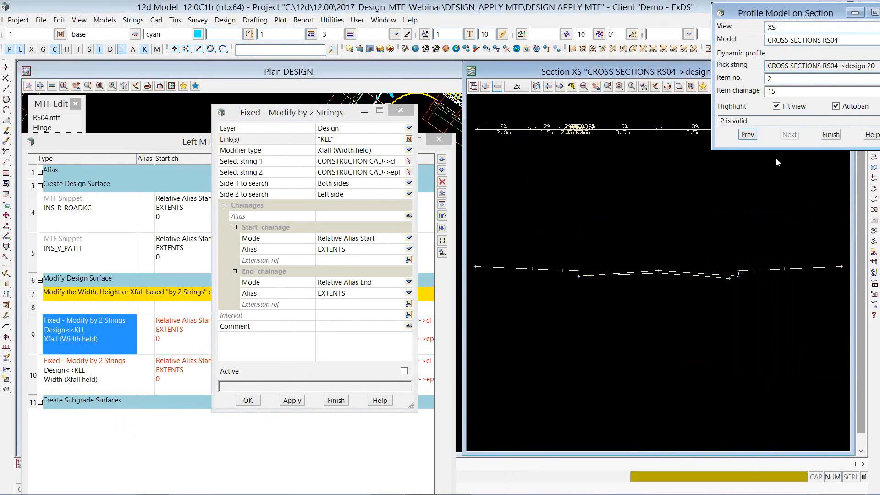
pyautogui.scroll(-2, 672, 233)
pyautogui.scroll(1, 682, 209)
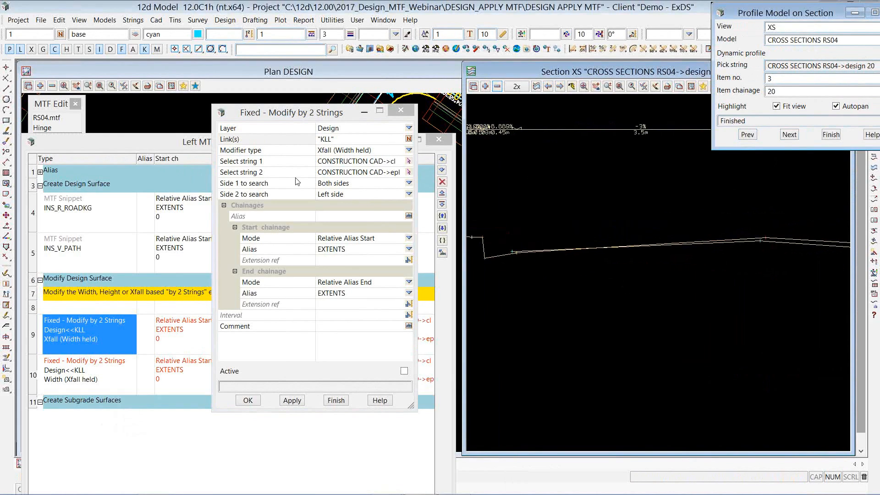
# Step: Examine the centreline in the sections up to chainage 28.507 and choose Both sides as the modifier's Side 1 to search
pyautogui.click(409, 184)
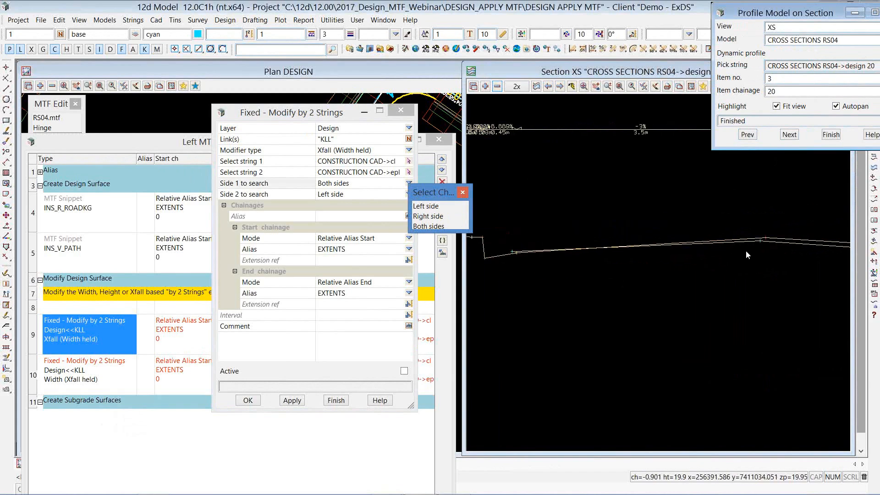
pyautogui.click(773, 251)
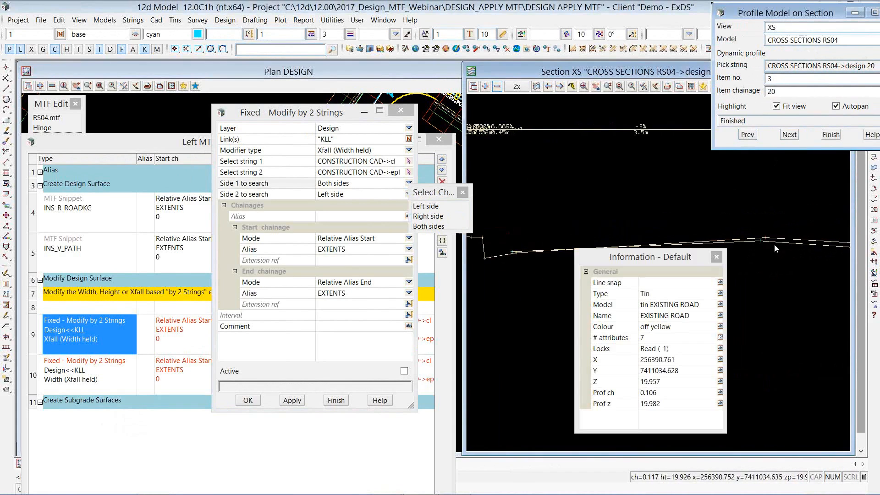
pyautogui.click(789, 134)
pyautogui.click(791, 137)
pyautogui.click(661, 275)
pyautogui.scroll(4, 661, 275)
pyautogui.scroll(2, 640, 281)
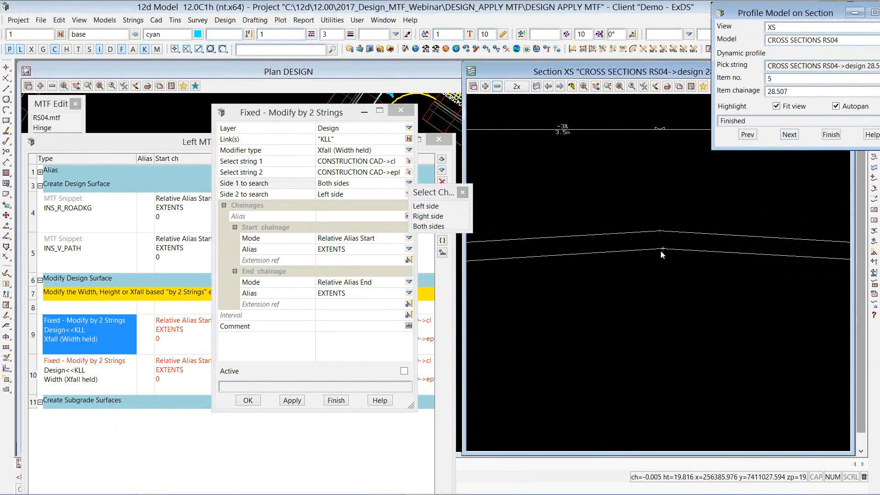
pyautogui.click(425, 227)
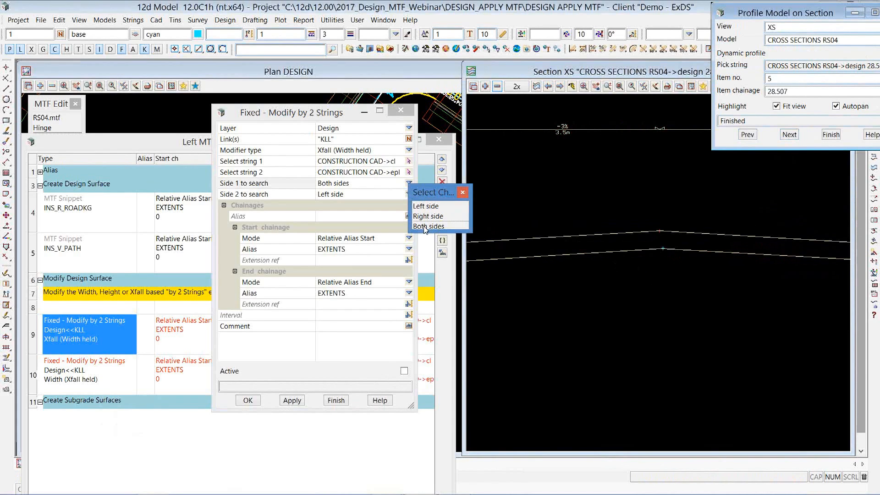
pyautogui.click(424, 226)
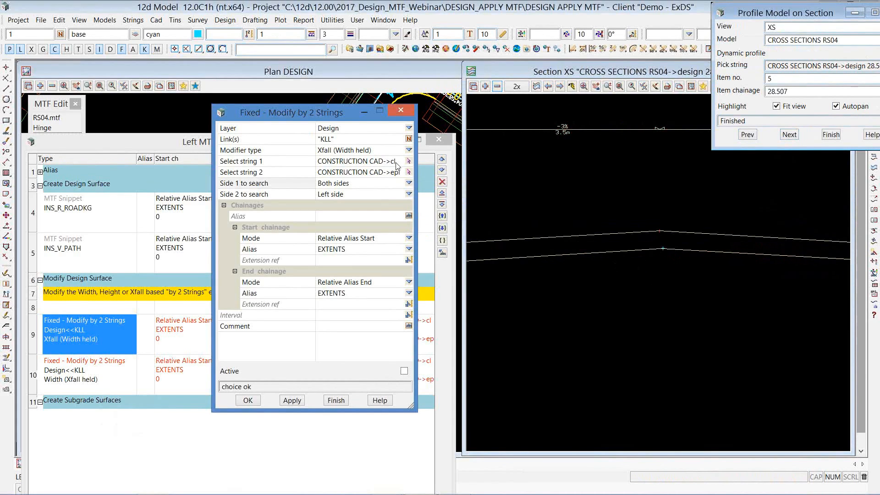
# Step: Pick the design section at the road crown and examine its left half against the construction surface
pyautogui.click(659, 232)
pyautogui.press('ctrl')
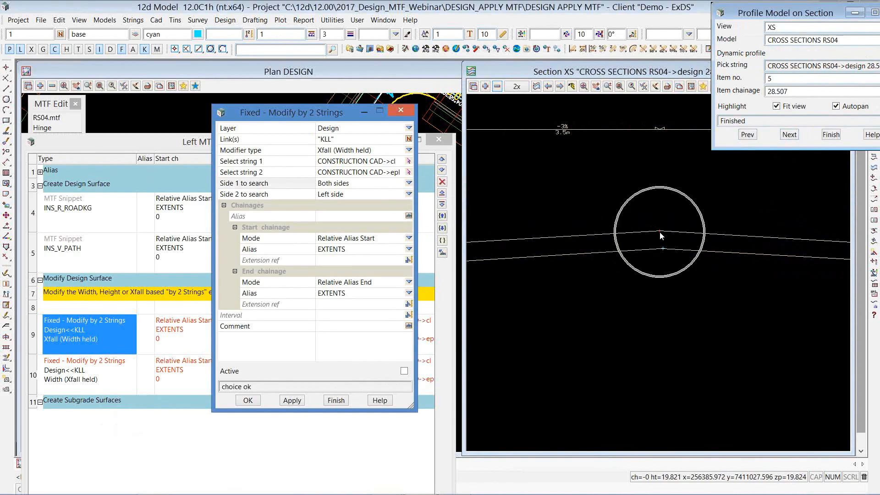
pyautogui.click(691, 232)
pyautogui.scroll(-3, 784, 237)
pyautogui.scroll(-1, 787, 239)
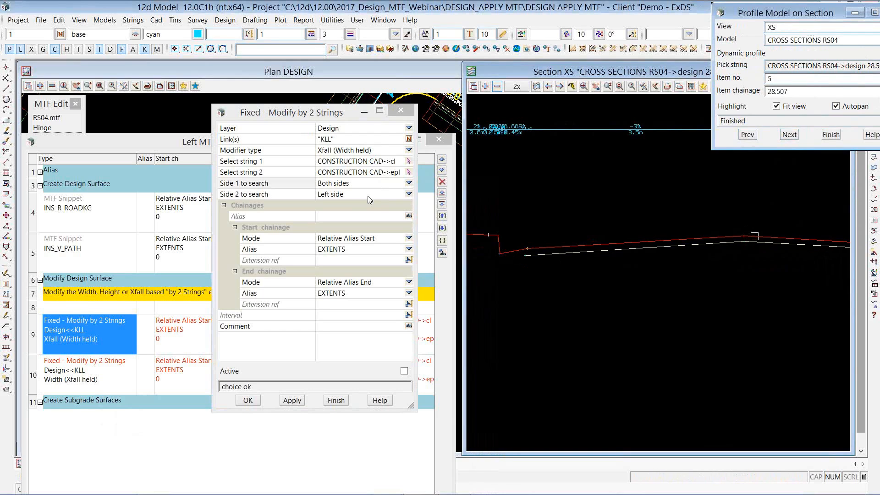
# Step: Activate and apply the Xfall (Width held) modifier, check the sections through chainage 40, and accept the modifier
pyautogui.click(314, 372)
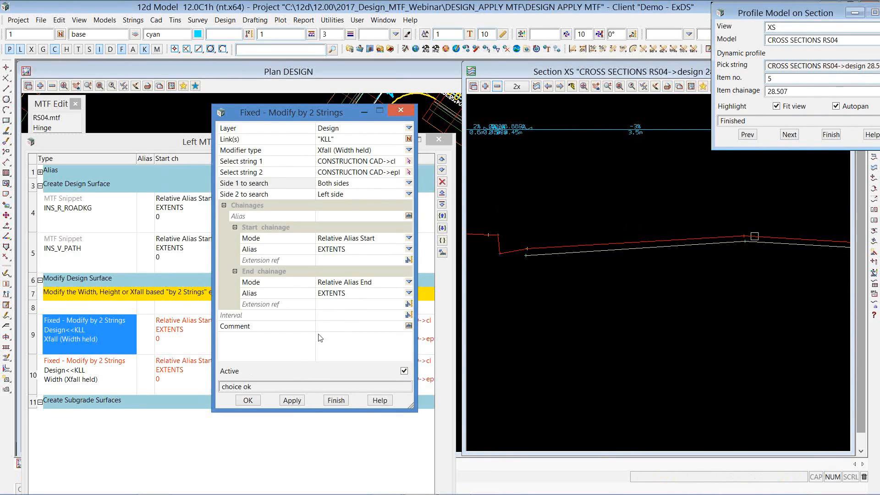
pyautogui.click(288, 402)
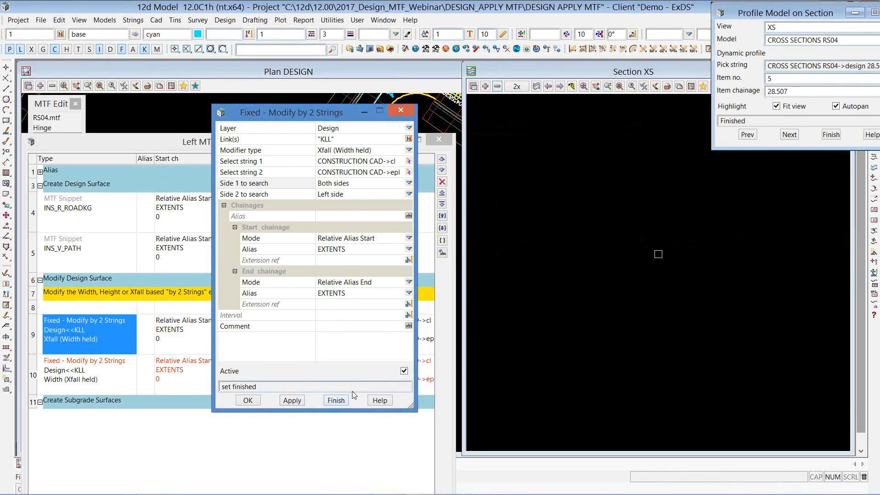
pyautogui.click(789, 135)
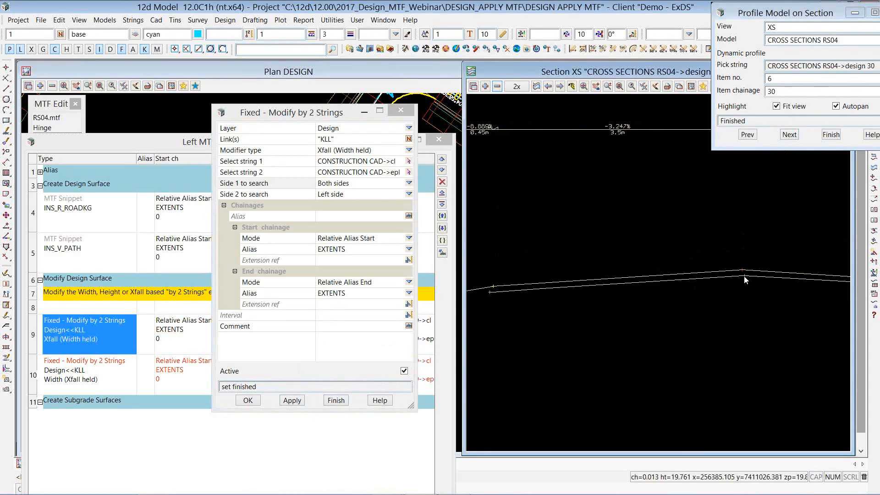
pyautogui.click(797, 135)
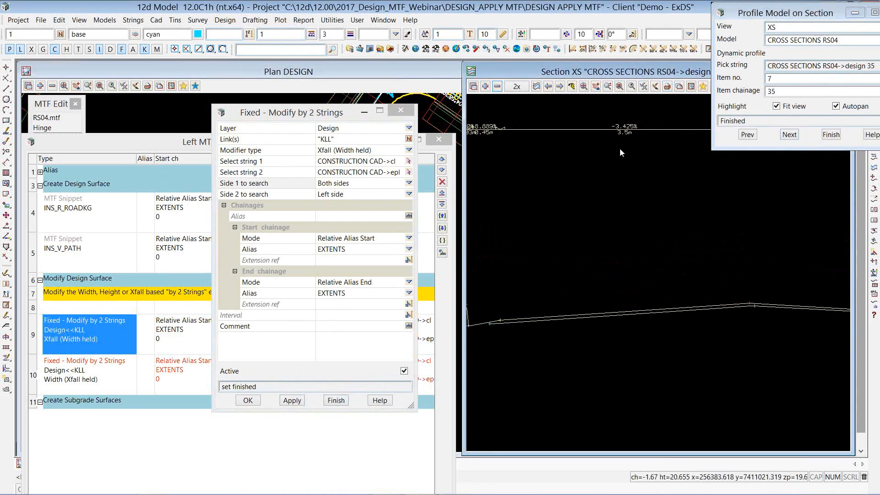
pyautogui.click(789, 134)
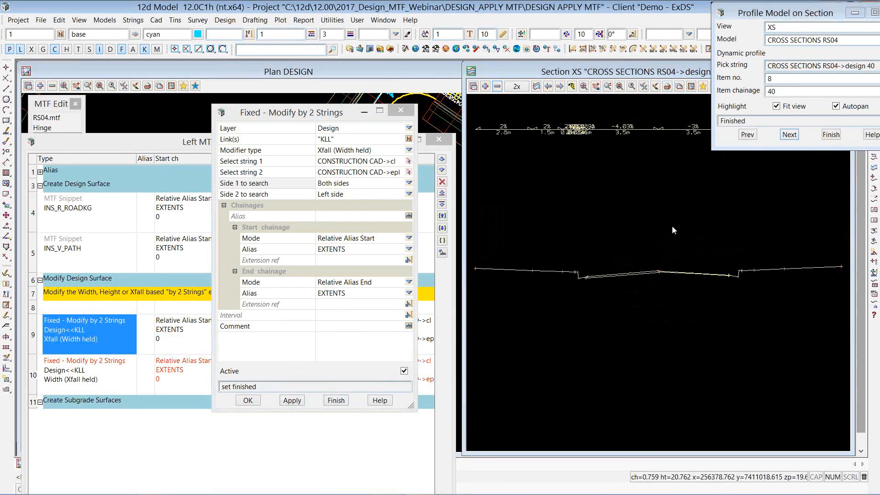
pyautogui.scroll(2, 589, 268)
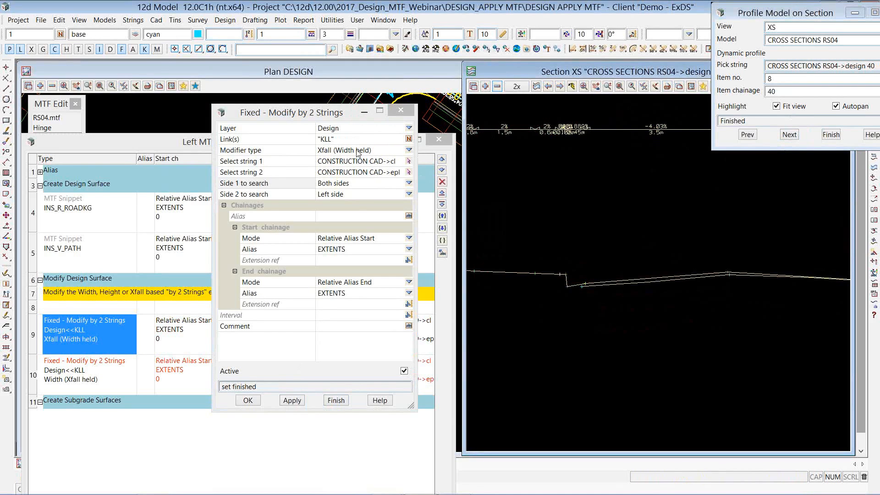
pyautogui.click(243, 400)
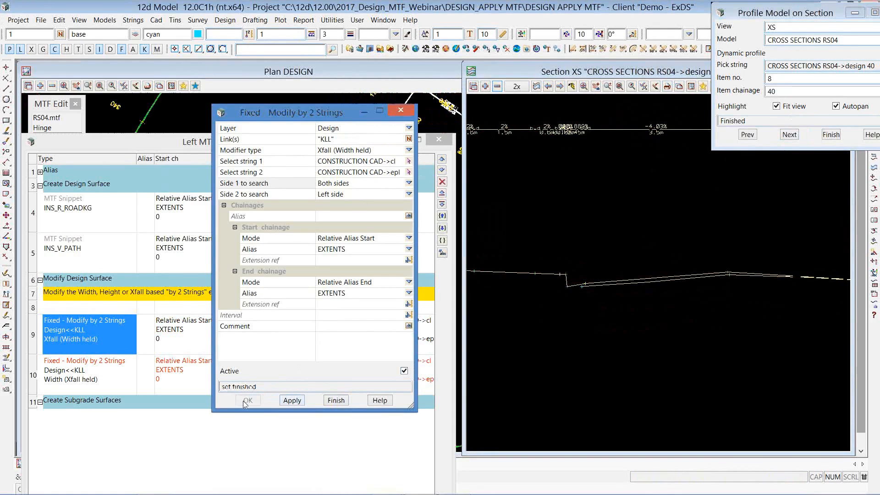
# Step: Activate and apply the Width (Xfall held) Modify by 2 Strings modifier on KLL and check the sections at chainages 45 and 48.101
pyautogui.doubleClick(187, 372)
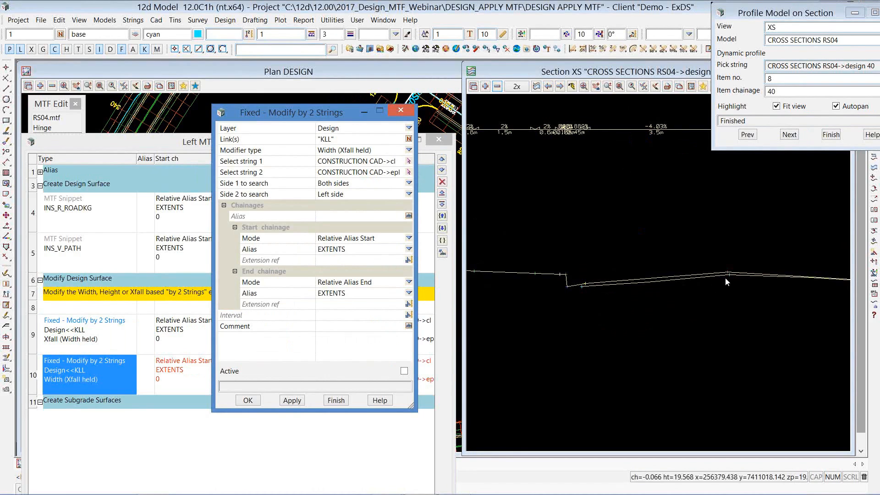
pyautogui.click(307, 141)
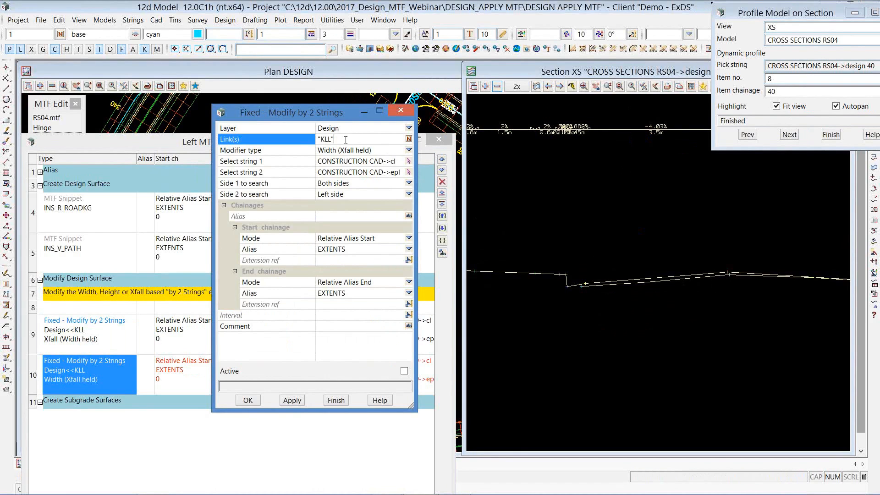
pyautogui.click(655, 137)
pyautogui.click(295, 371)
pyautogui.click(292, 400)
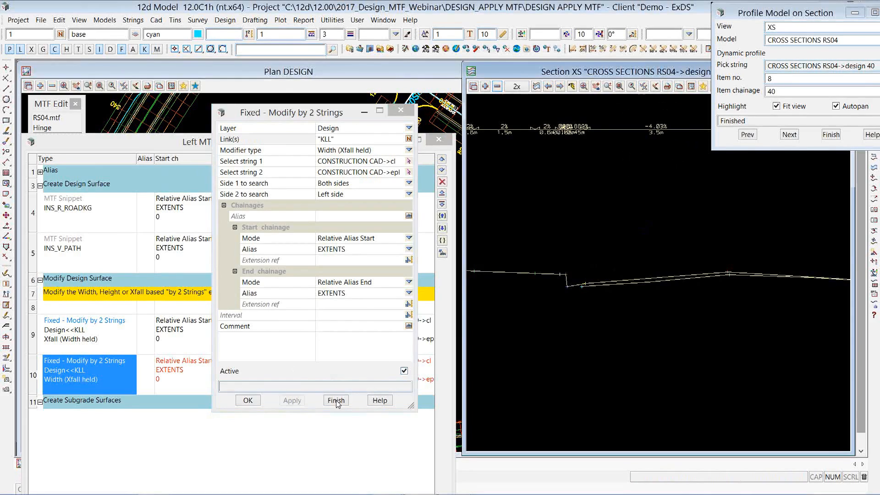
pyautogui.click(789, 134)
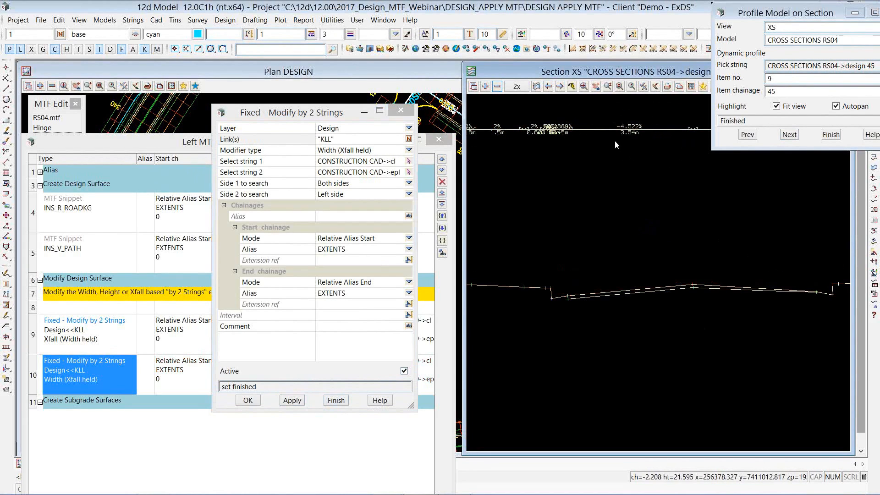
pyautogui.click(789, 138)
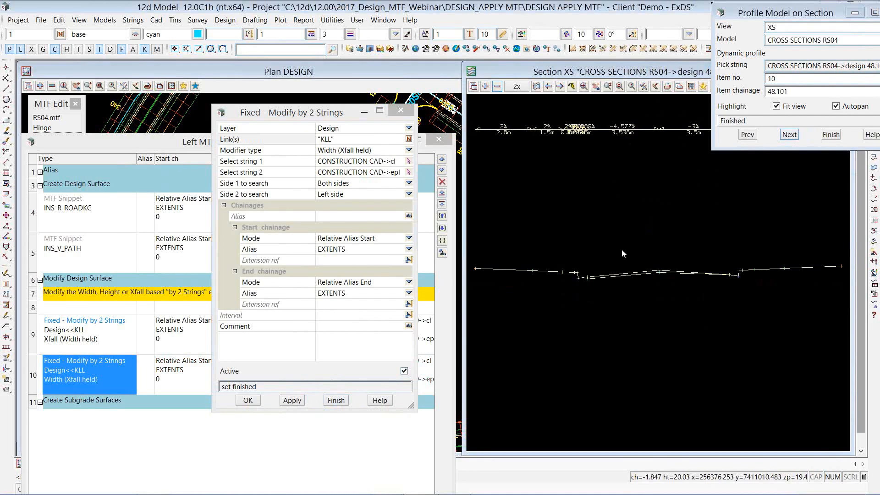
# Step: Close the left modifiers, open the right MTF modifiers of RS04, and move their window clear of the section
pyautogui.click(336, 400)
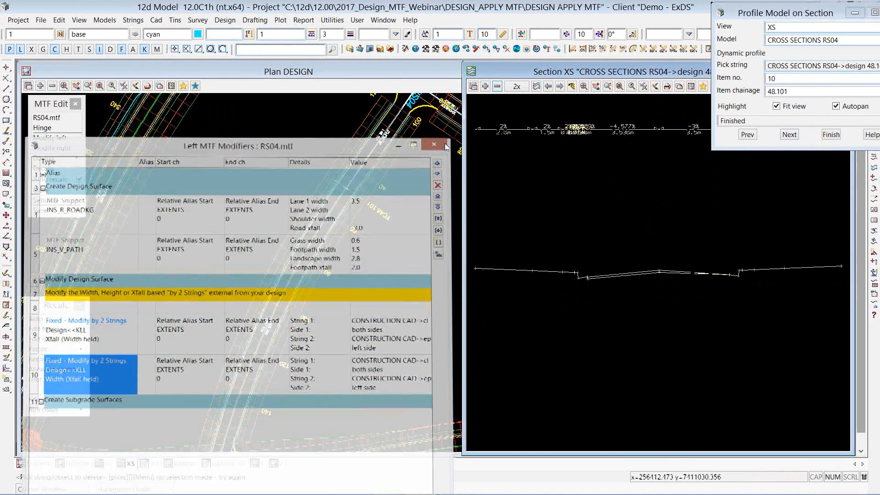
pyautogui.click(439, 140)
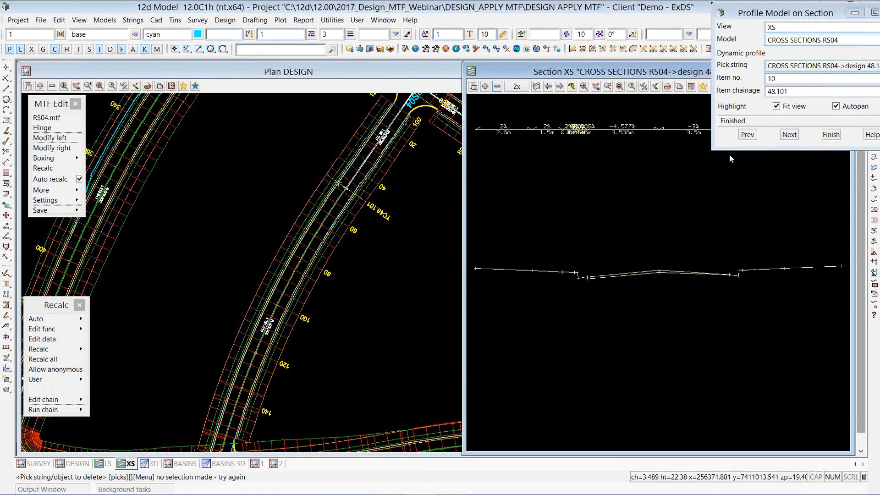
pyautogui.click(60, 151)
pyautogui.moveTo(294, 82); pyautogui.dragTo(179, 74)
pyautogui.click(134, 135)
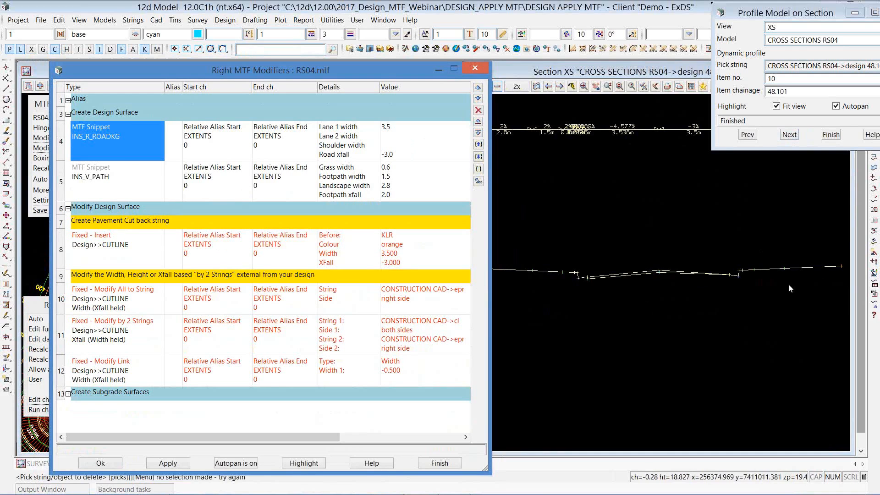
# Step: Disable Autopan in the section profiling and pick the design section on its right half for examination
pyautogui.click(807, 274)
pyautogui.scroll(4, 779, 276)
pyautogui.click(836, 106)
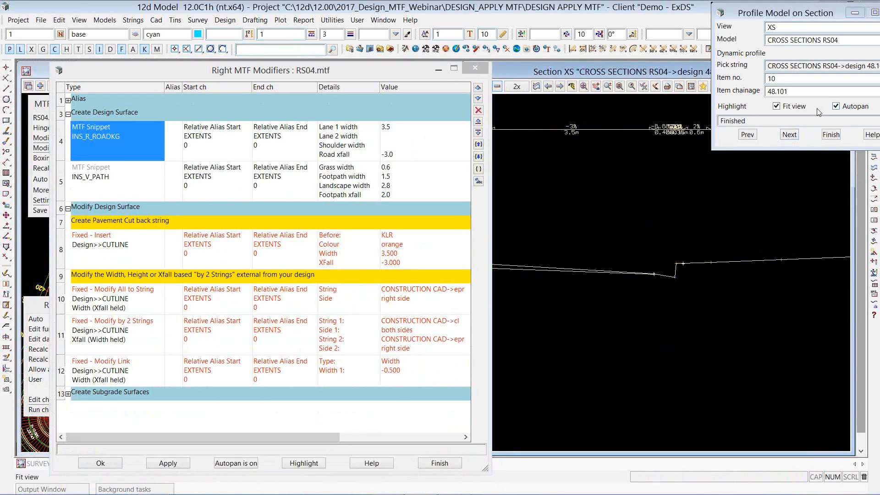
pyautogui.click(636, 270)
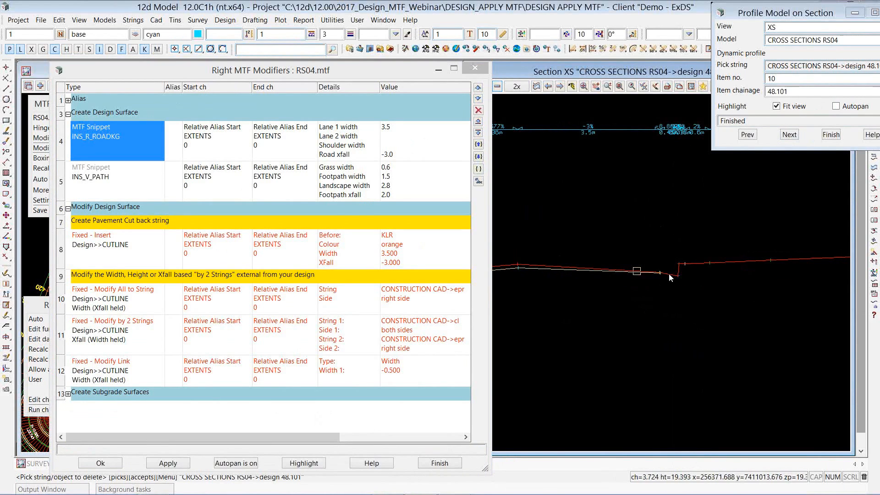
# Step: Open the fixed Insert modifier for CUTLINE, check its Before link KLR, then activate and apply it
pyautogui.doubleClick(124, 248)
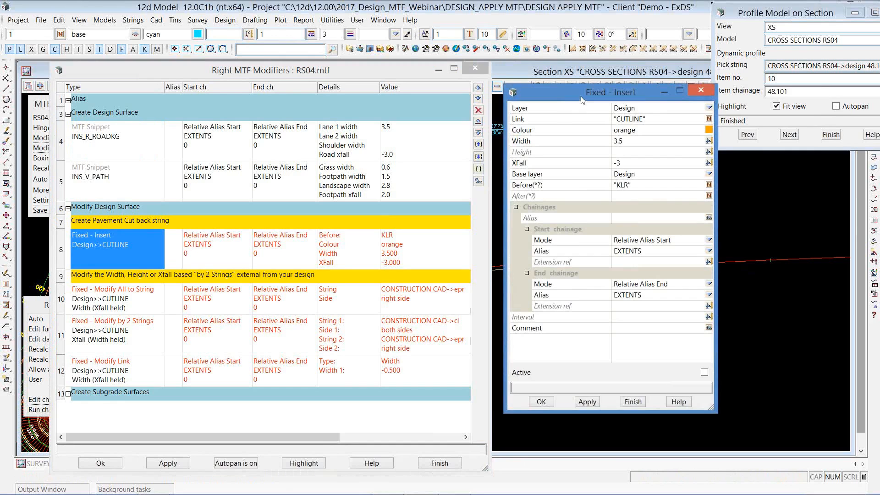
pyautogui.moveTo(581, 100); pyautogui.dragTo(298, 104)
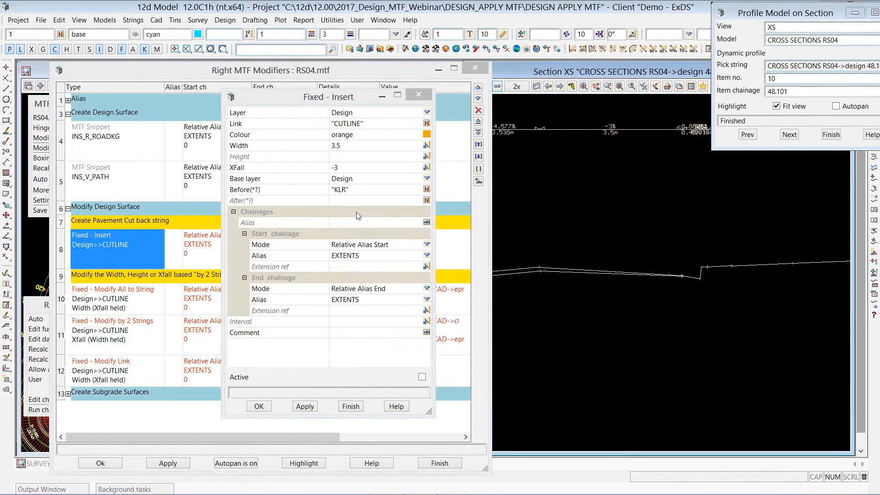
pyautogui.click(358, 190)
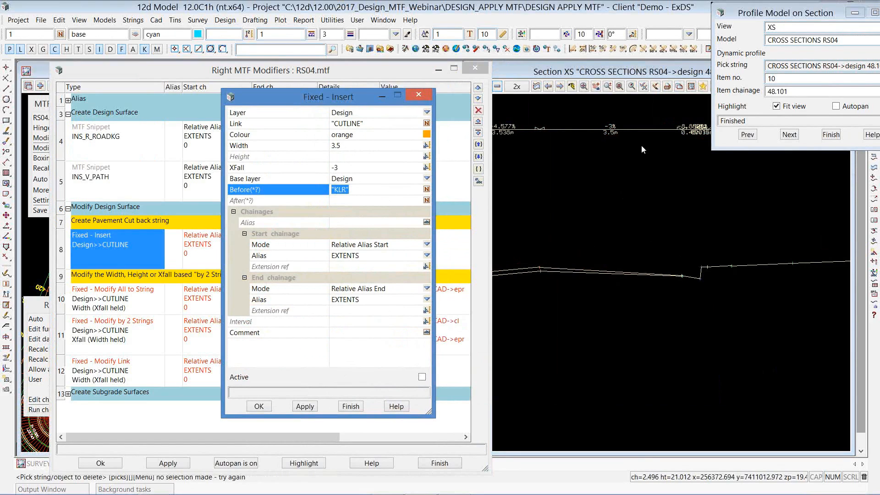
pyautogui.click(345, 378)
pyautogui.click(311, 406)
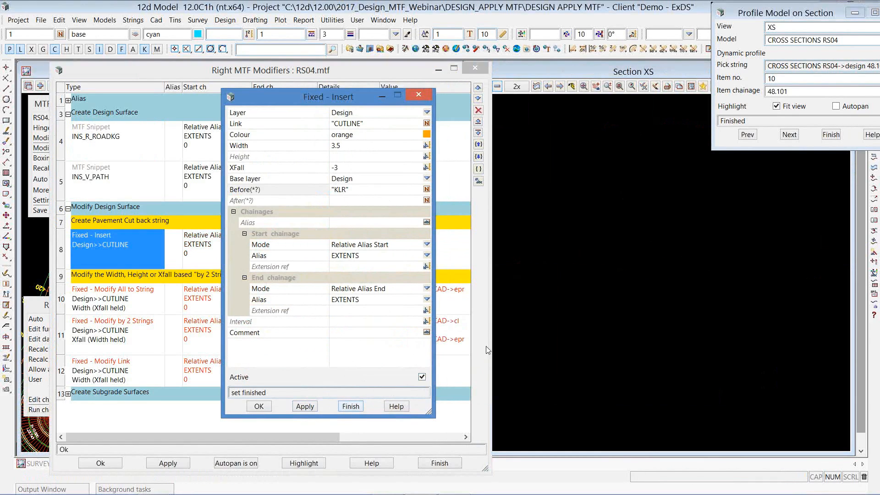
# Step: Turn off Fit view and turn on Autopan for the RS04 section profiling
pyautogui.click(776, 106)
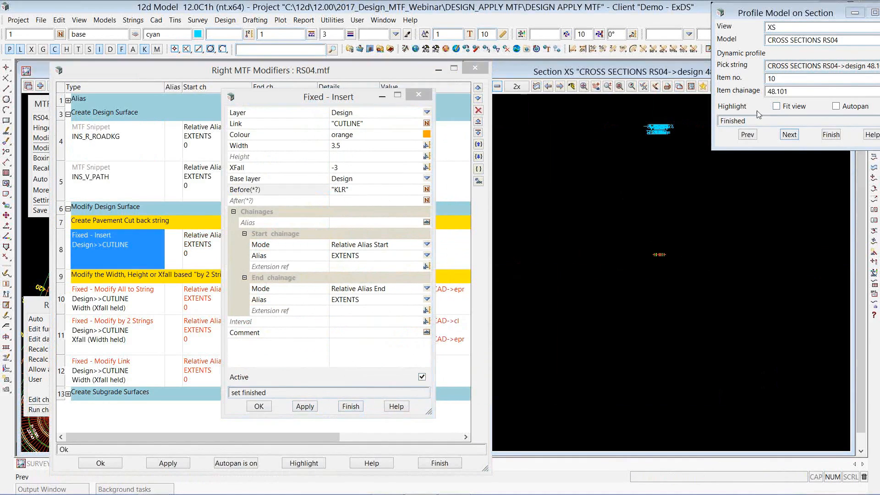
pyautogui.click(835, 106)
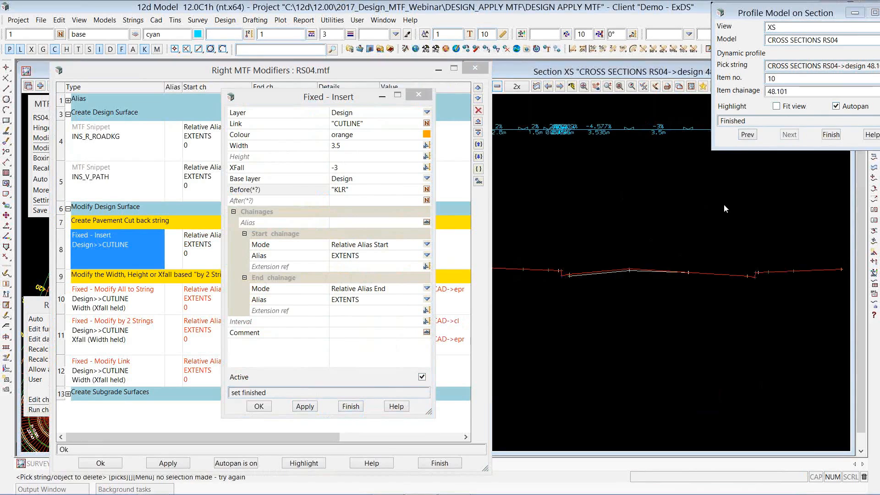
# Step: Inspect the CUTLINE string on the chainage 48.101 cross section, then close the Fixed - Insert modifier
pyautogui.scroll(3, 716, 271)
pyautogui.scroll(2, 663, 284)
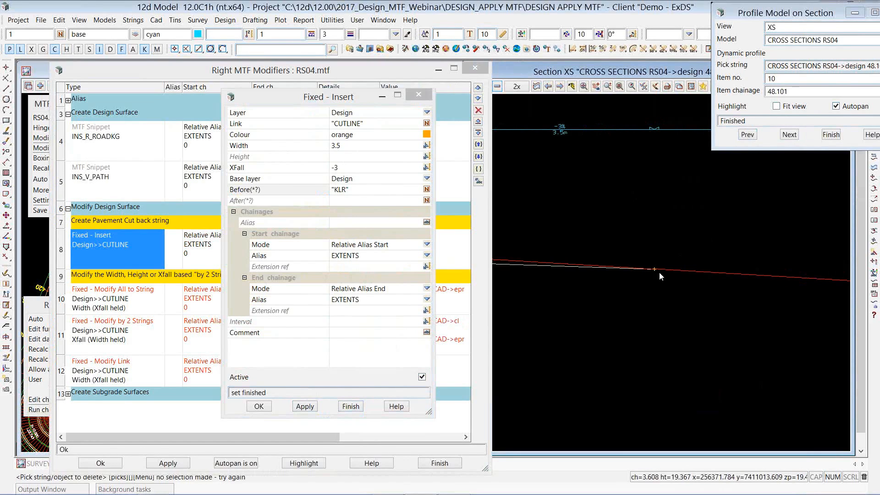
pyautogui.scroll(-2, 650, 270)
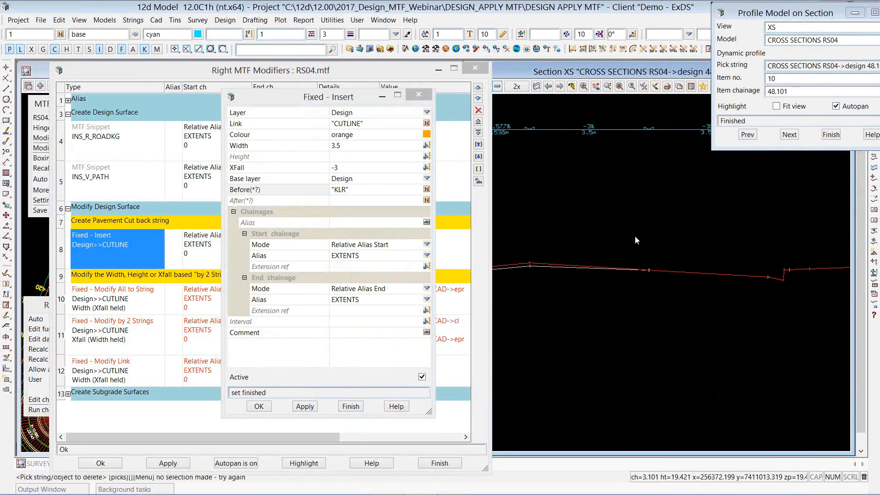
pyautogui.scroll(-1, 646, 359)
pyautogui.moveTo(745, 11); pyautogui.dragTo(814, 78)
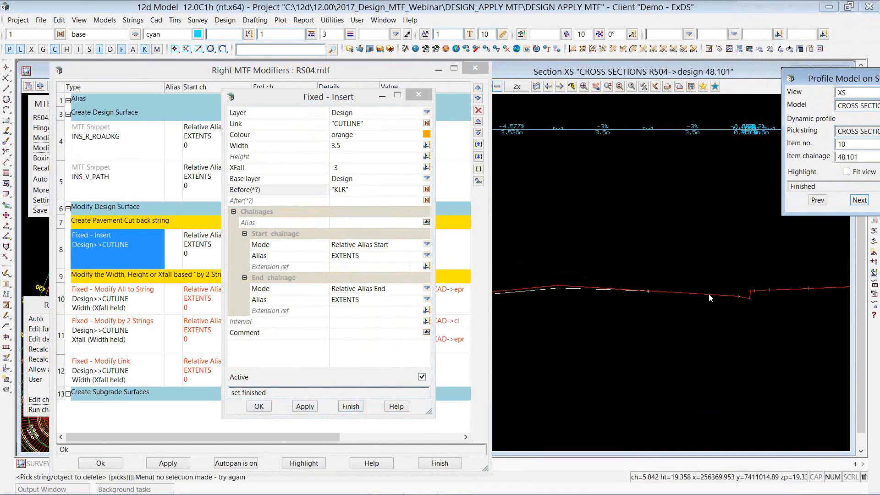
pyautogui.click(259, 406)
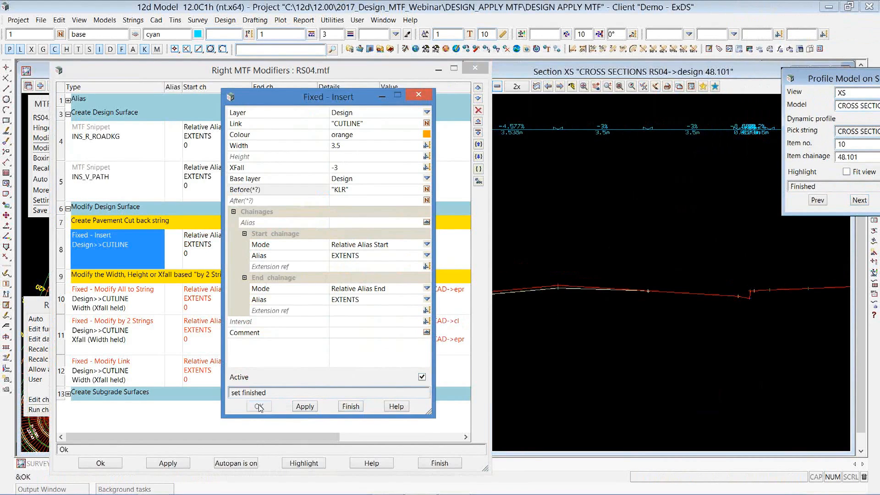
# Step: Set Lane 1 width to 0.5 in the INS_R_ROADKG snippet and apply the change
pyautogui.click(115, 145)
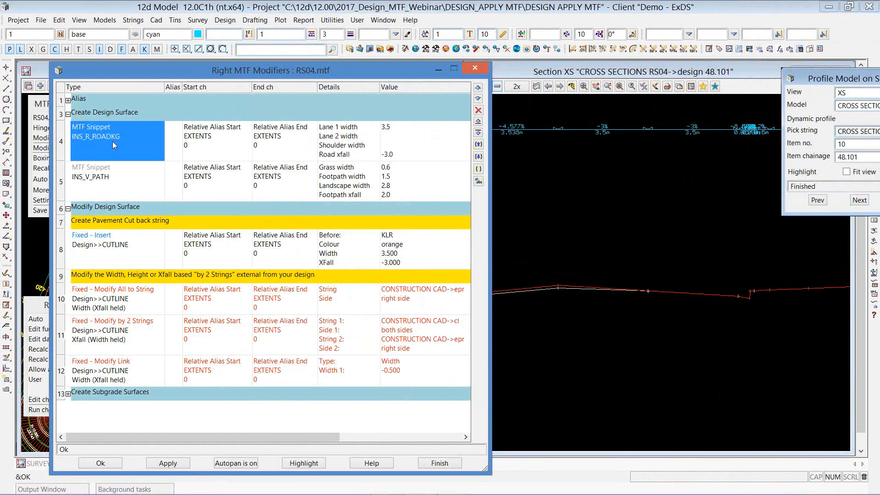
pyautogui.doubleClick(113, 144)
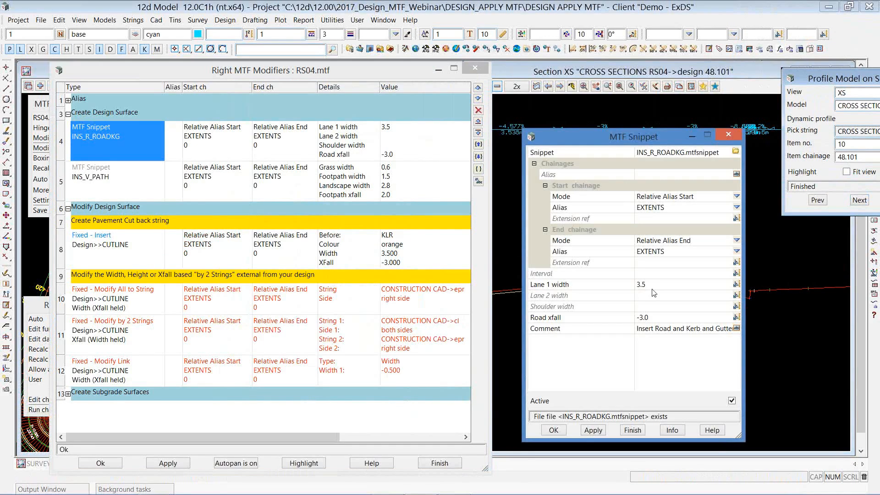
pyautogui.doubleClick(656, 287)
pyautogui.write('0')
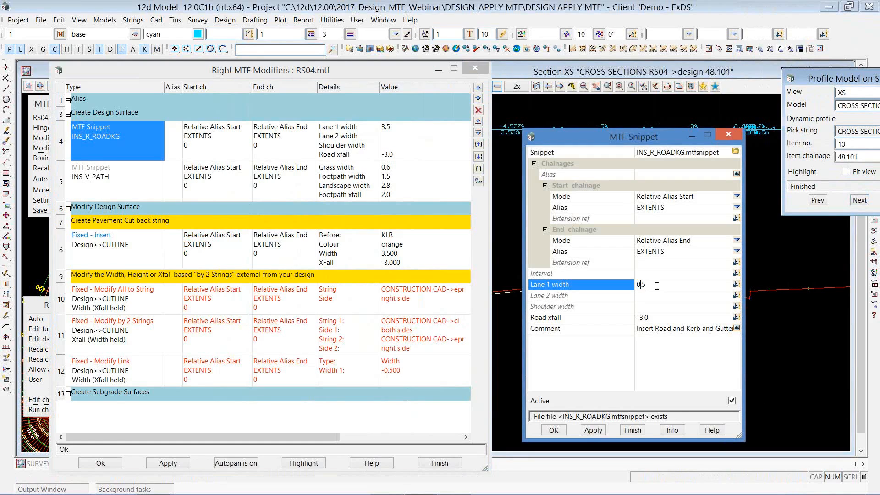
pyautogui.click(596, 430)
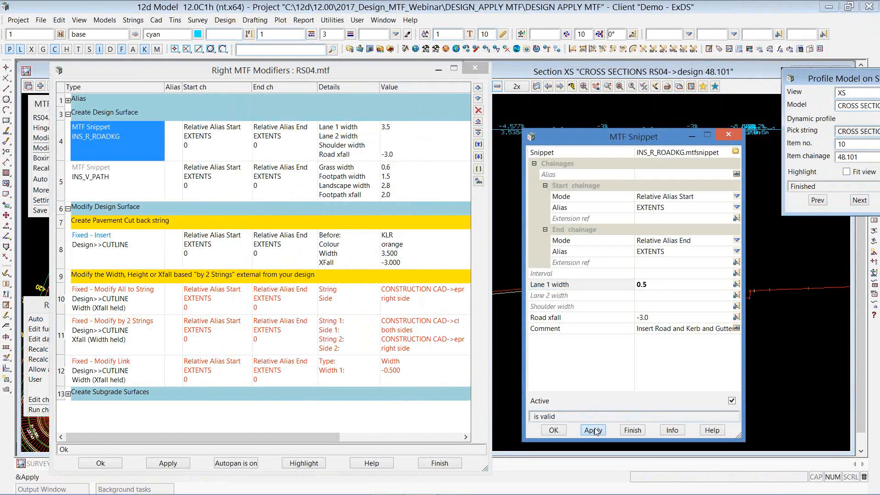
pyautogui.click(553, 431)
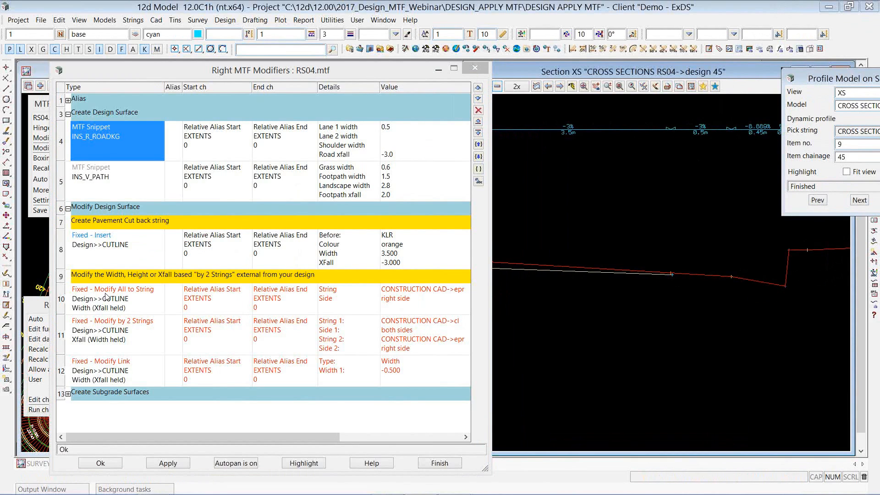
# Step: Insert a blank modifier row above the Modify All to String modifier
pyautogui.click(61, 292)
pyautogui.click(478, 123)
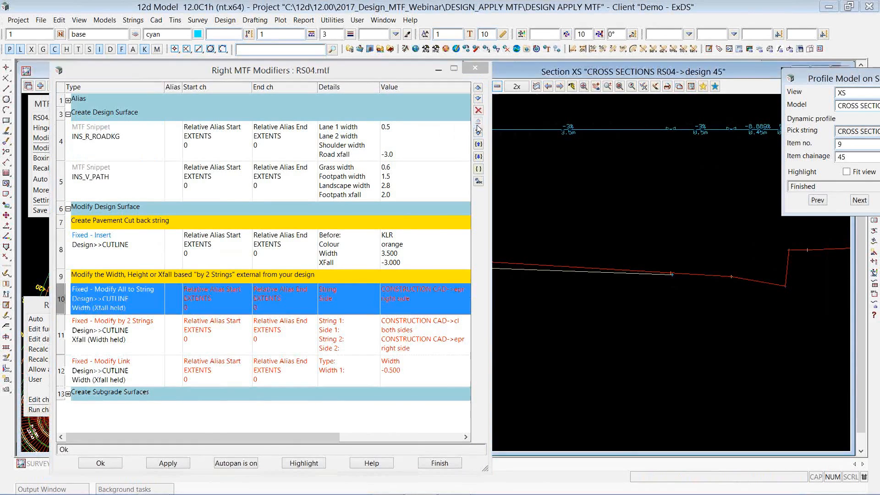
pyautogui.click(119, 289)
pyautogui.rightClick(119, 289)
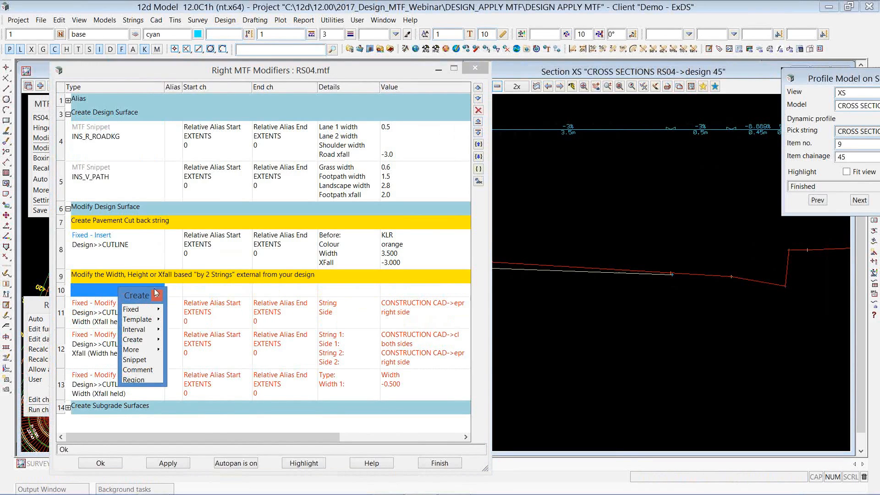
pyautogui.click(132, 309)
pyautogui.click(198, 347)
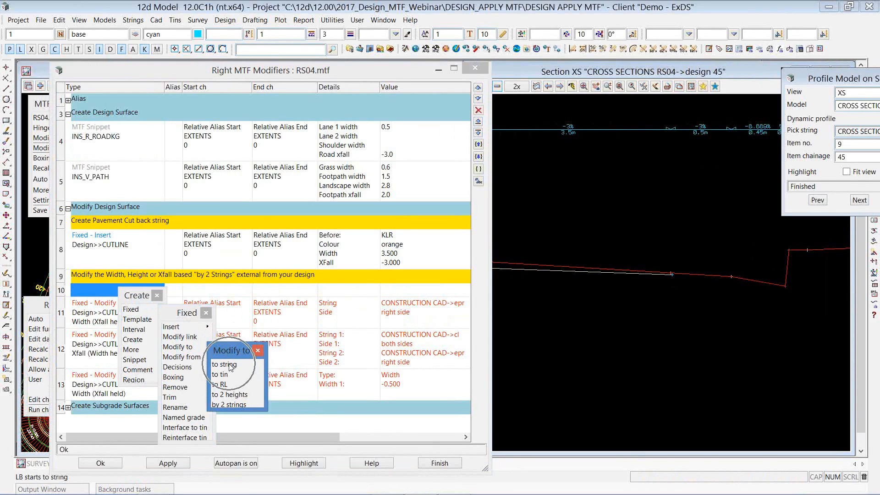
pyautogui.click(229, 365)
pyautogui.click(671, 274)
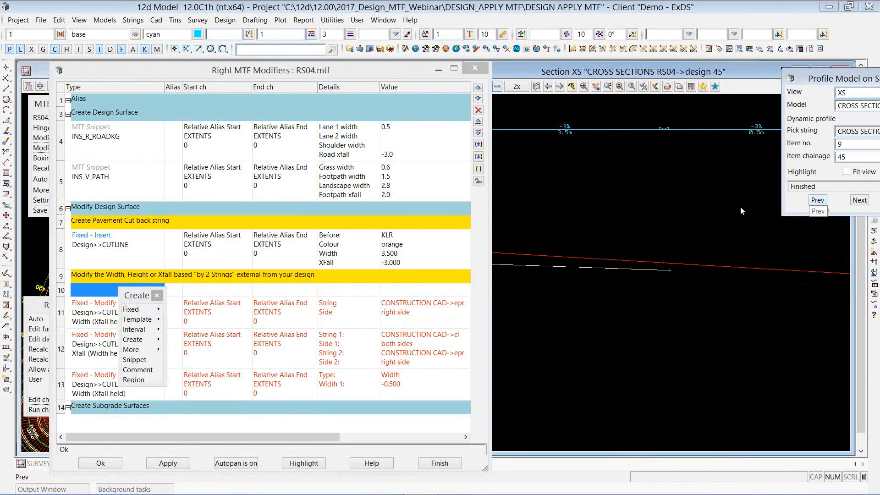
pyautogui.click(157, 295)
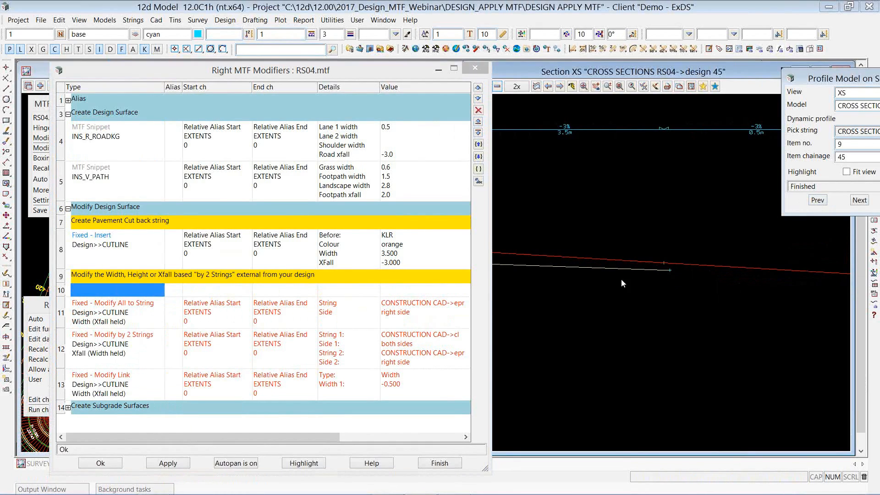
pyautogui.click(672, 271)
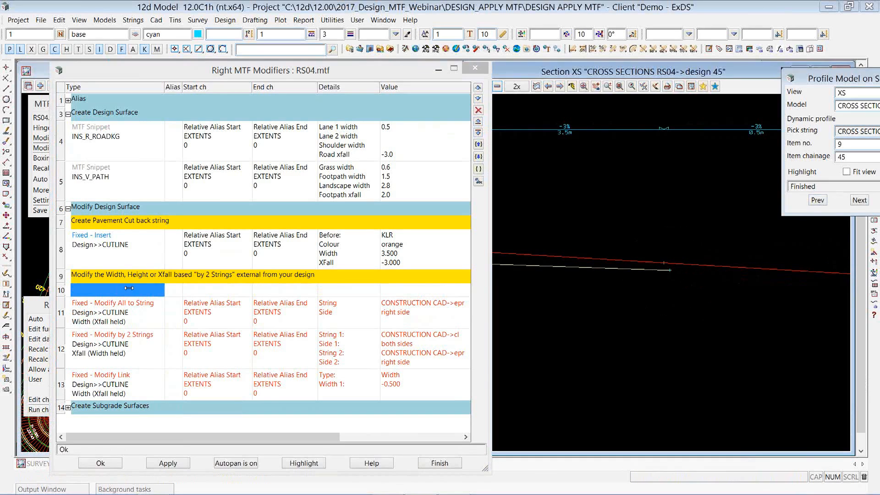
# Step: Activate and apply the Modify All to String modifier for CUTLINE, checking the cut line on the chainage 40 section
pyautogui.click(127, 312)
pyautogui.doubleClick(127, 313)
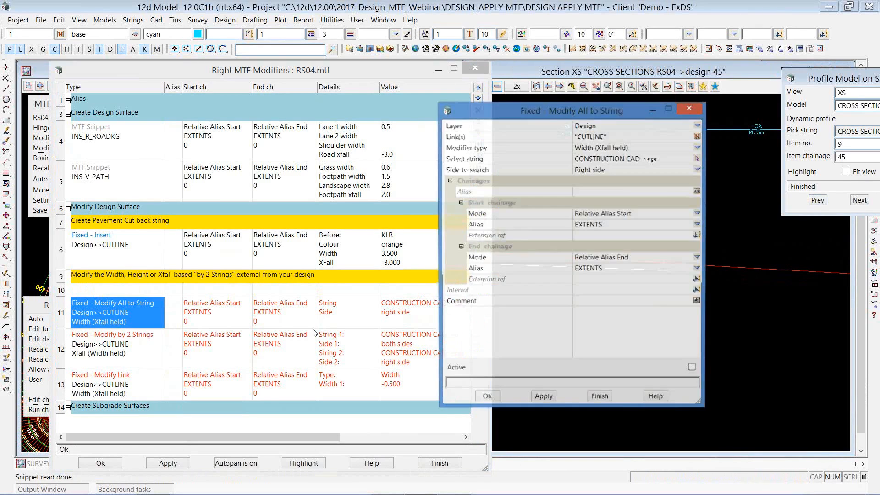
pyautogui.moveTo(511, 112); pyautogui.dragTo(313, 106)
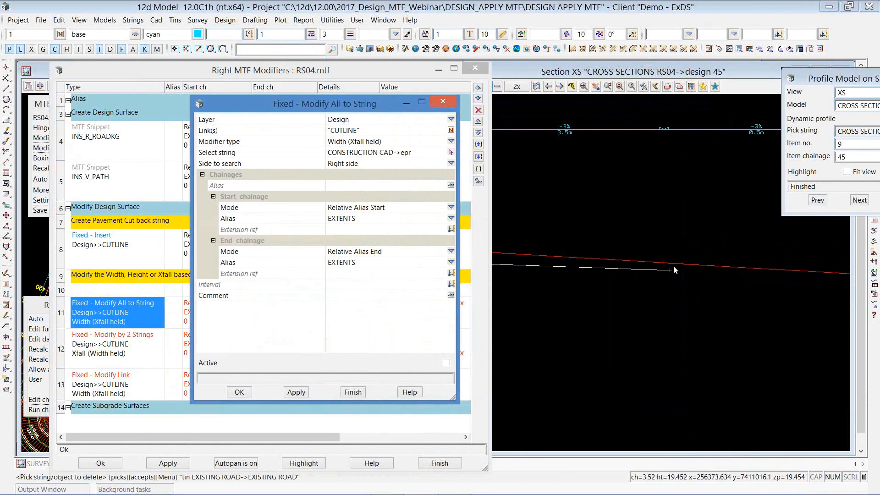
pyautogui.click(295, 392)
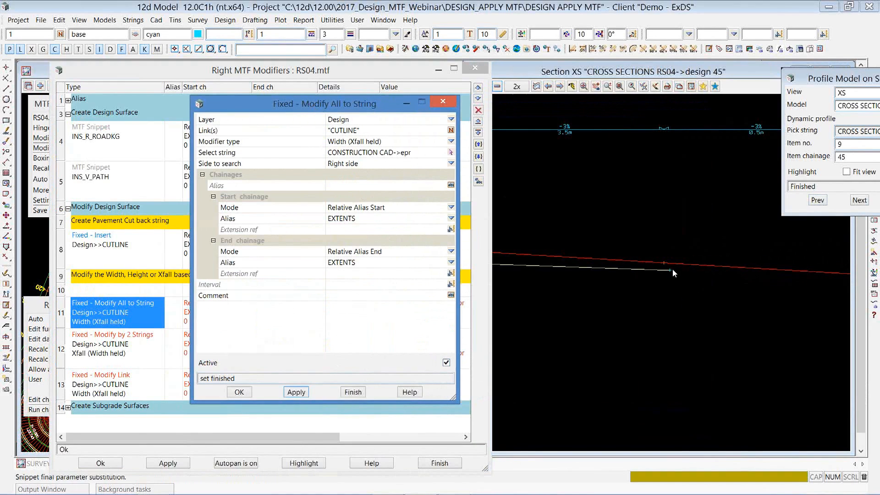
pyautogui.click(817, 200)
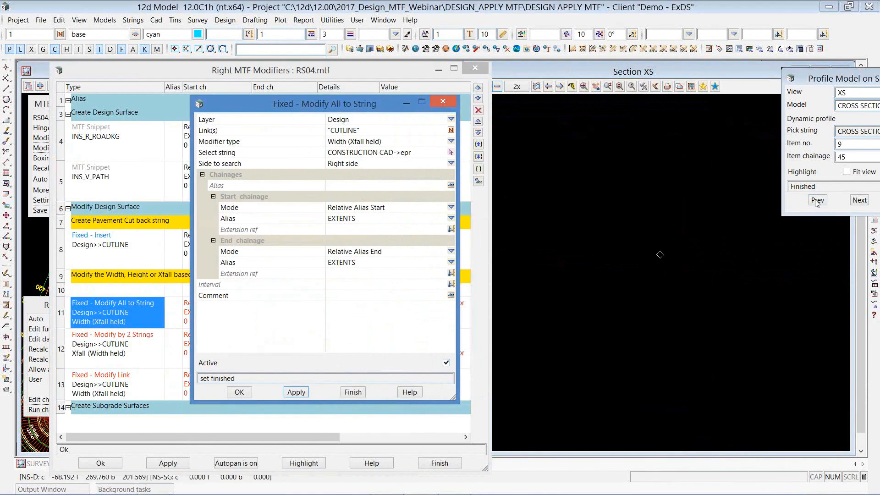
pyautogui.click(707, 252)
pyautogui.scroll(8, 731, 278)
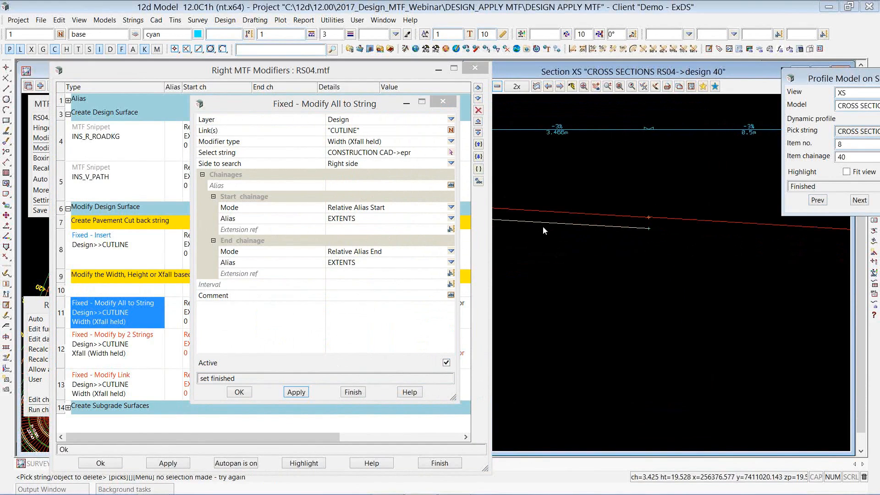
pyautogui.click(242, 392)
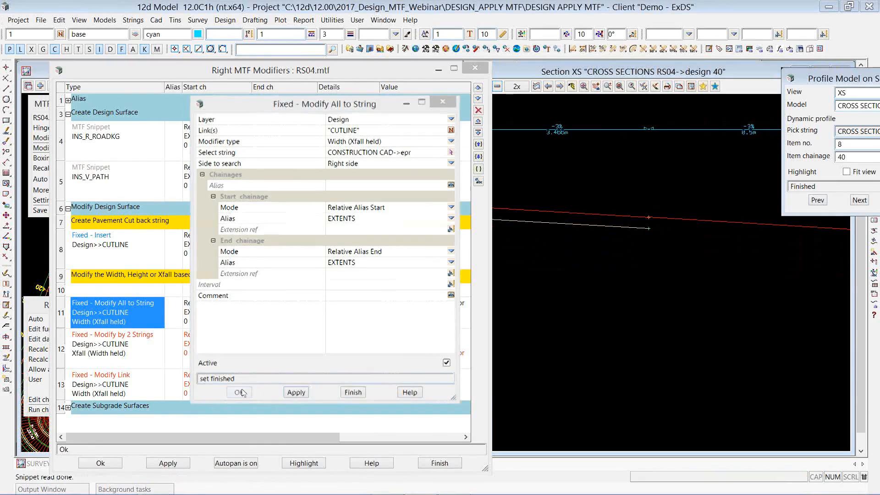
# Step: Activate and apply the Modify by 2 Strings crossfall modifier for CUTLINE, checking the chainage 35 section
pyautogui.click(112, 350)
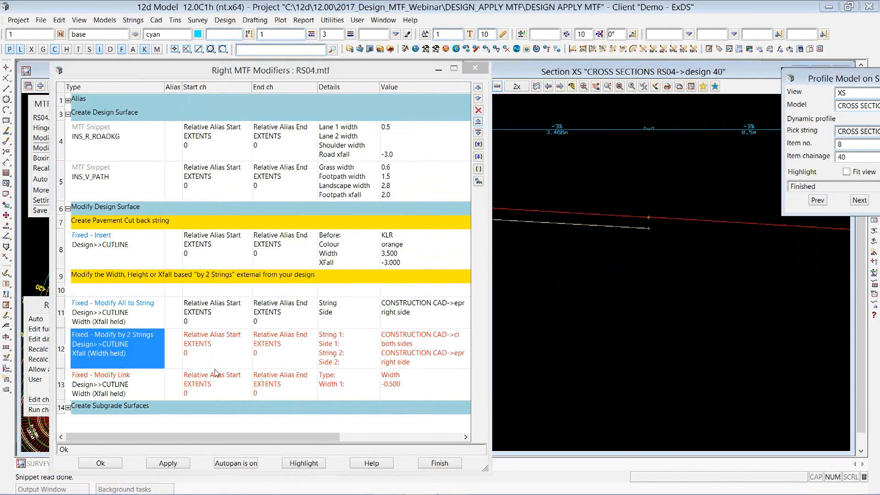
pyautogui.doubleClick(215, 368)
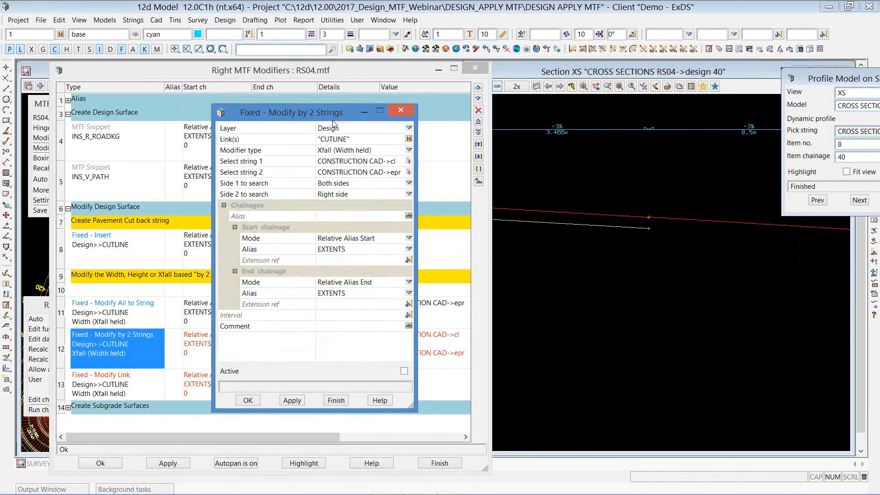
pyautogui.click(716, 320)
pyautogui.scroll(-4, 729, 306)
pyautogui.scroll(-3, 681, 289)
pyautogui.scroll(1, 582, 291)
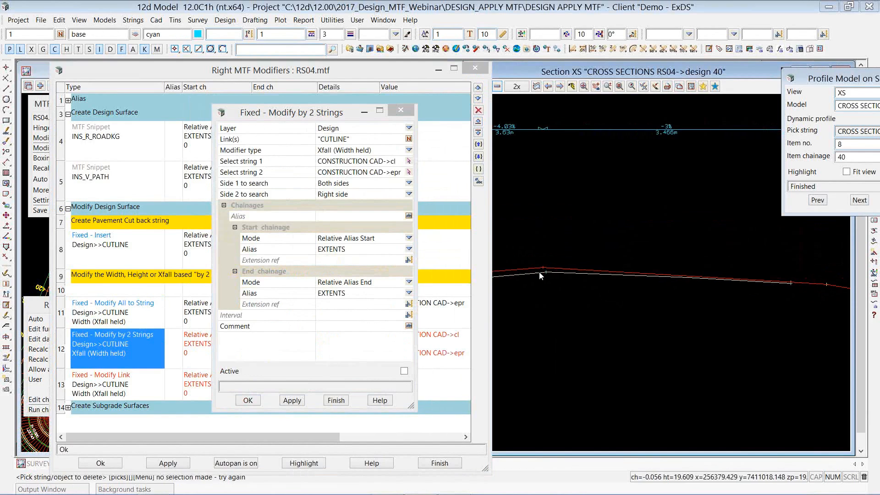
pyautogui.click(334, 152)
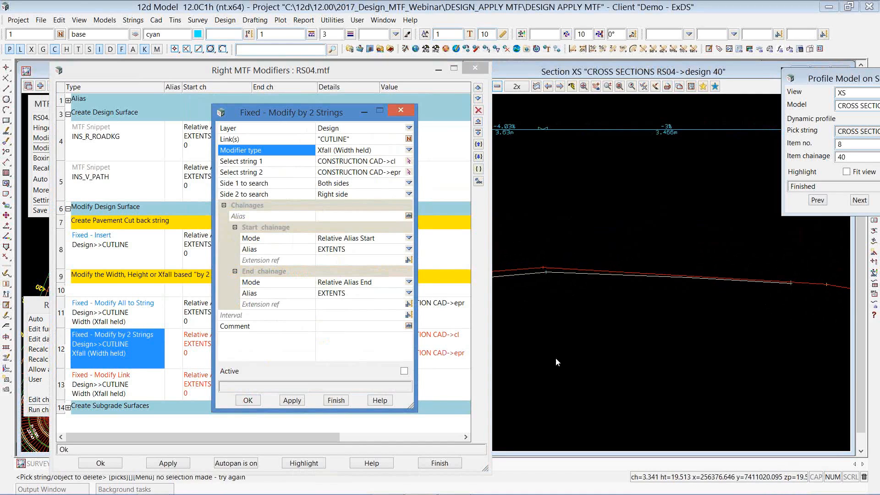
pyautogui.click(307, 371)
pyautogui.click(294, 400)
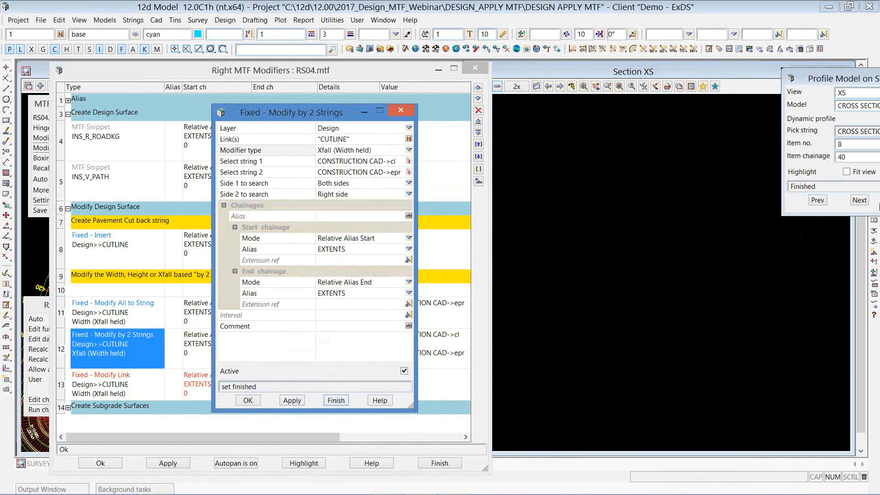
pyautogui.click(818, 200)
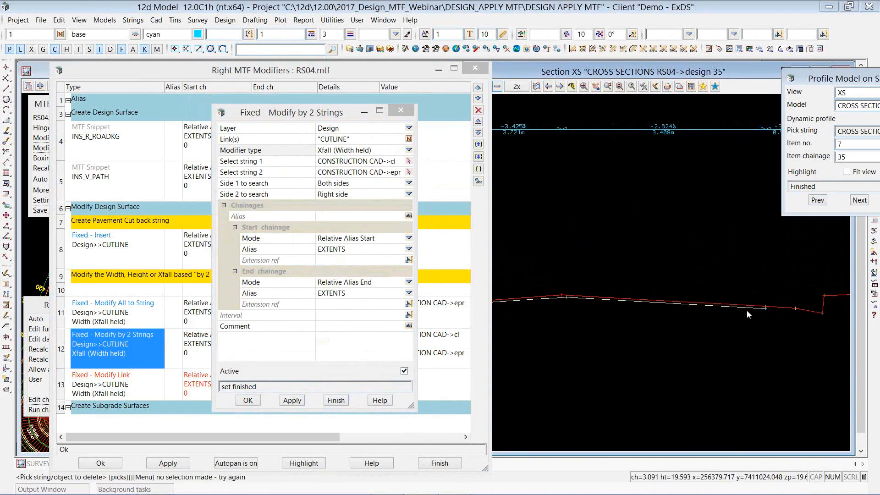
pyautogui.click(247, 400)
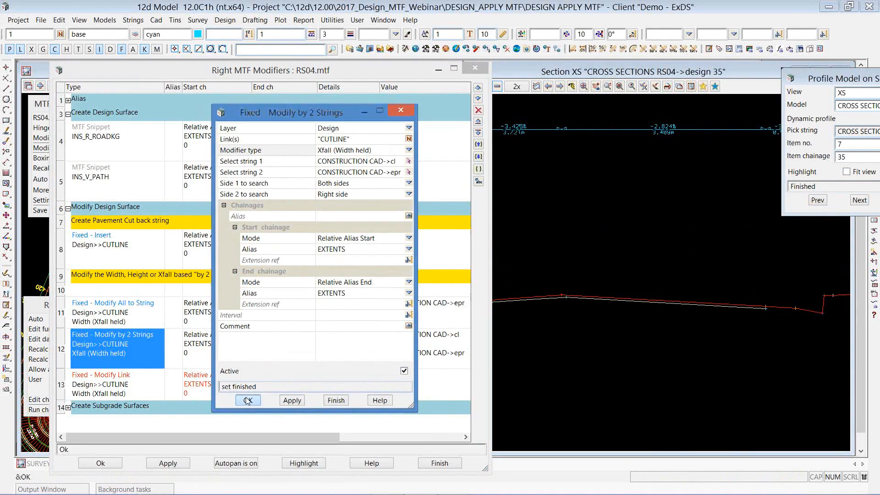
pyautogui.rightClick(121, 290)
pyautogui.click(130, 311)
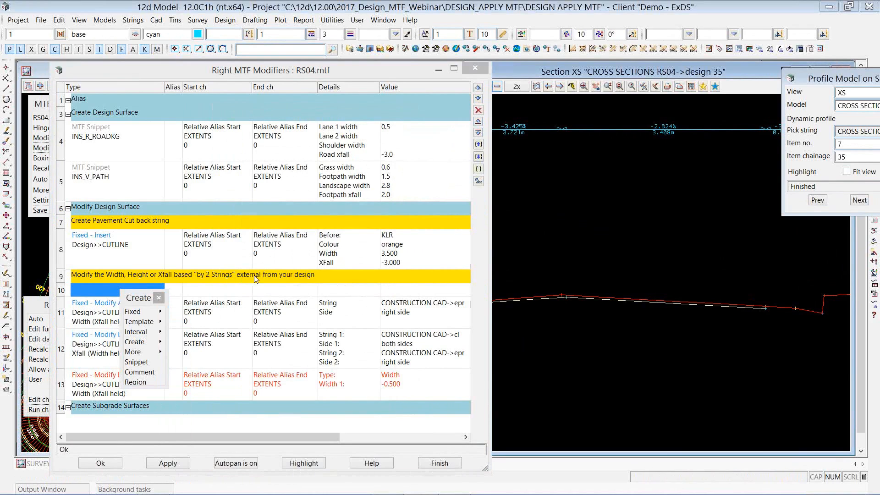
pyautogui.click(156, 299)
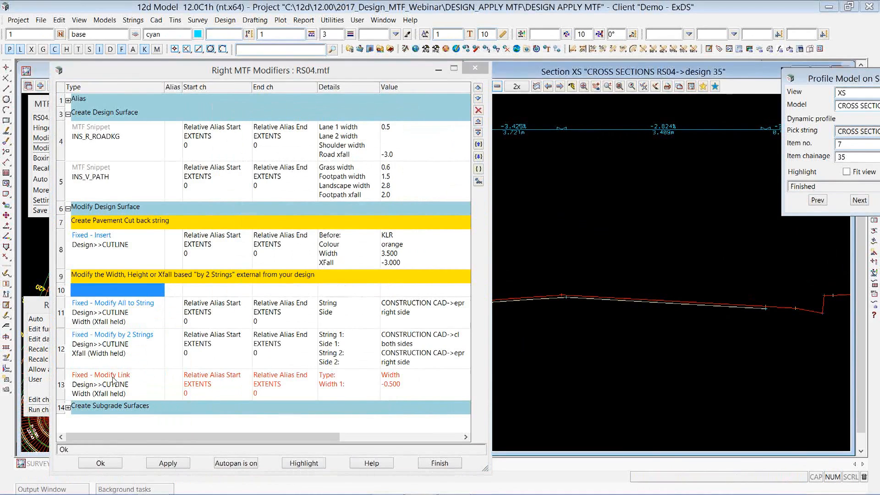
# Step: Open the Modify Link modifier for CUTLINE, make it active and select its start width value
pyautogui.doubleClick(203, 373)
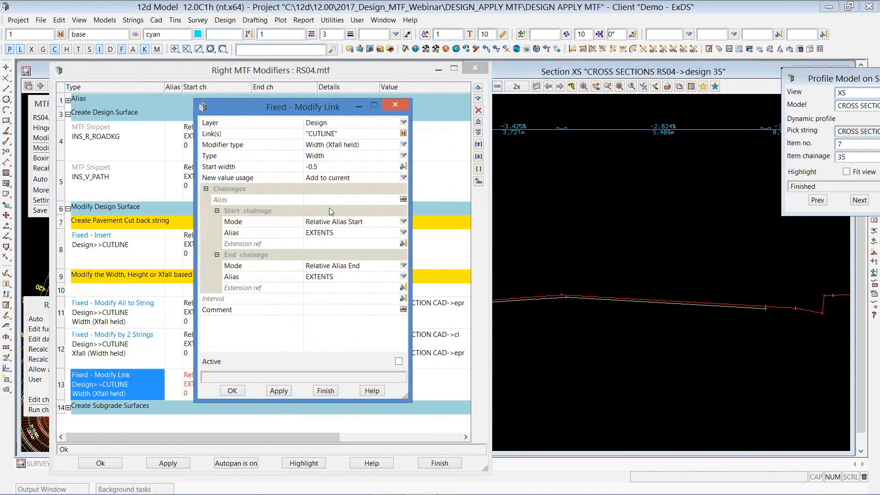
pyautogui.click(330, 363)
pyautogui.click(328, 168)
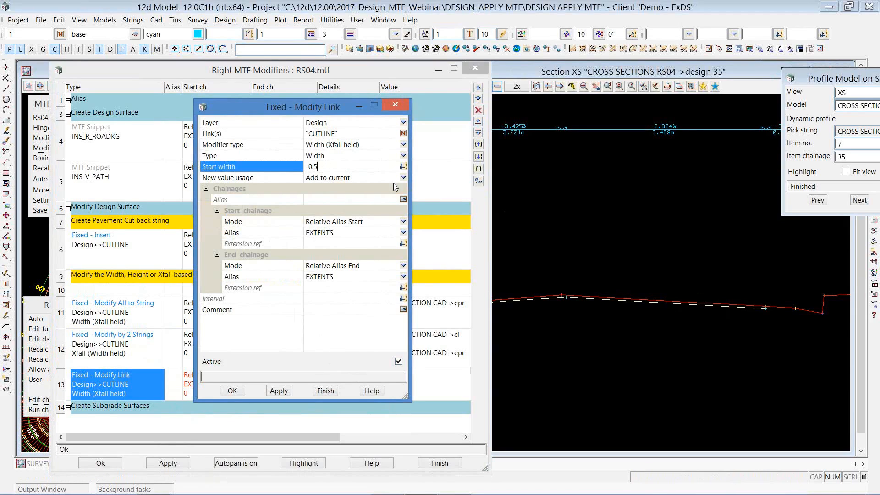
pyautogui.doubleClick(334, 168)
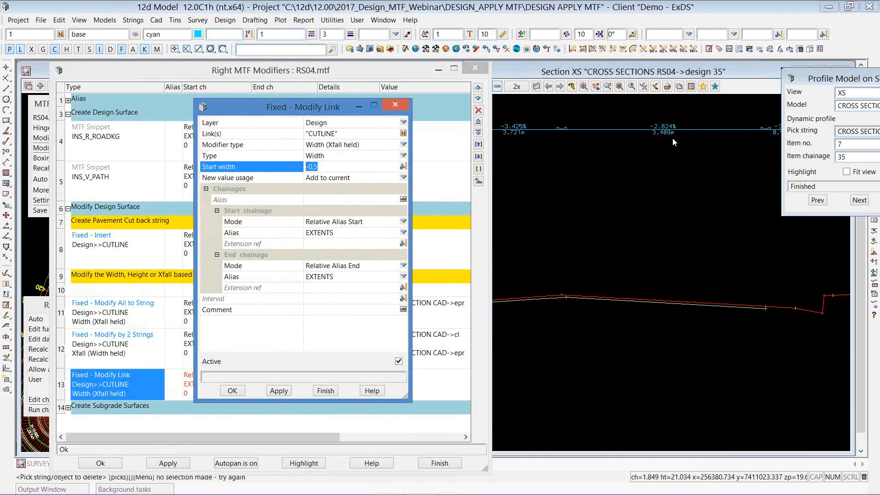
# Step: Check the cut line on the chainage 25 section and apply the CUTLINE Modify Link modifier with a -0.5 start width
pyautogui.click(817, 200)
pyautogui.click(816, 200)
pyautogui.click(815, 200)
pyautogui.scroll(4, 731, 275)
pyautogui.click(743, 278)
pyautogui.scroll(2, 711, 277)
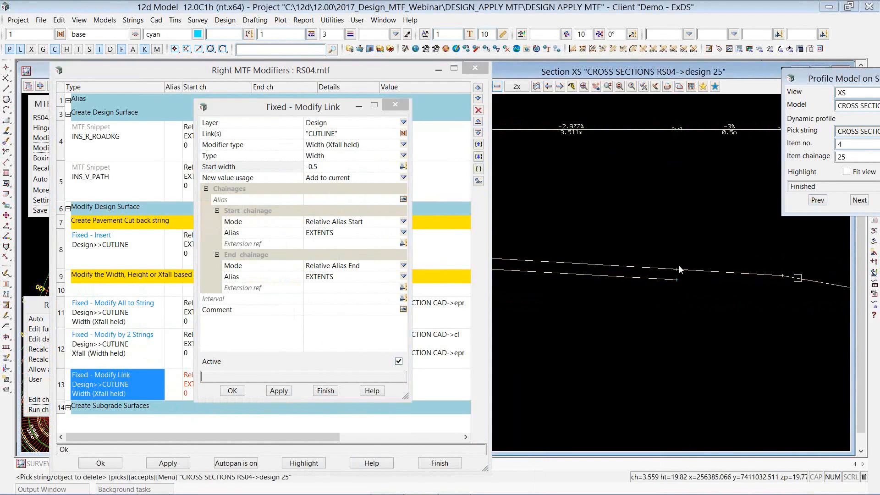
pyautogui.click(333, 168)
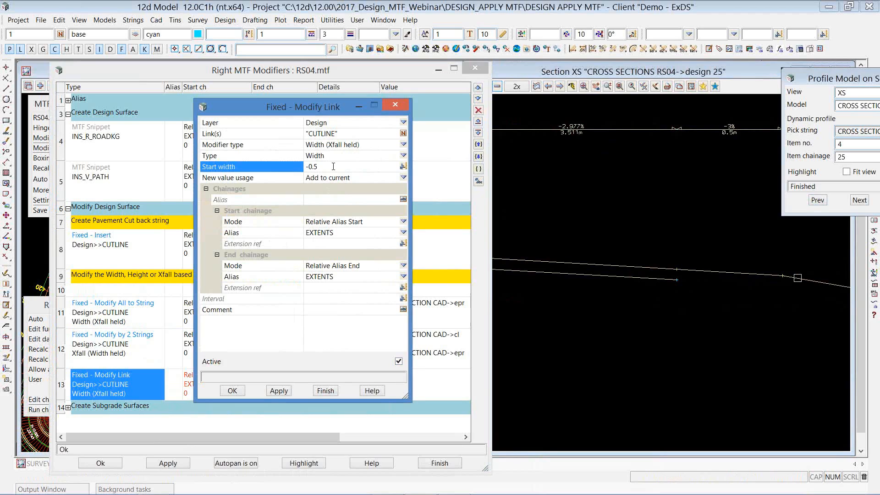
pyautogui.click(279, 390)
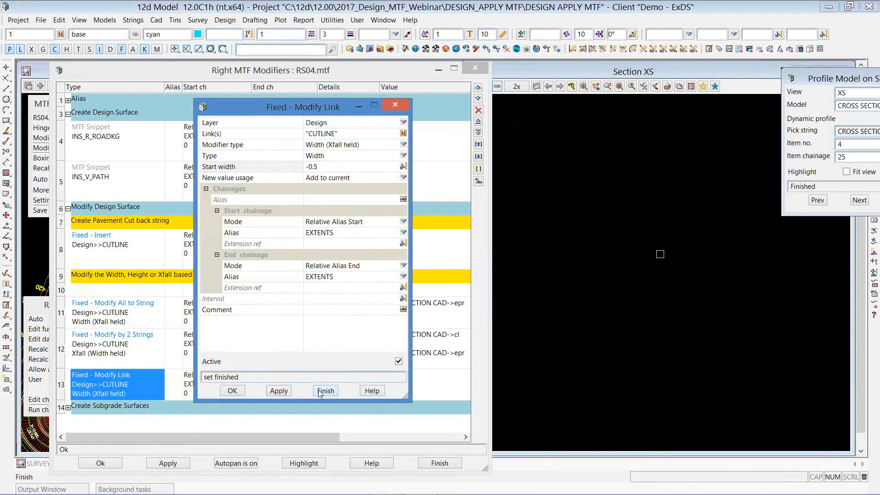
# Step: Check the CUTLINE offset on the chainage 20 section and accept the Modify Link modifier
pyautogui.click(815, 200)
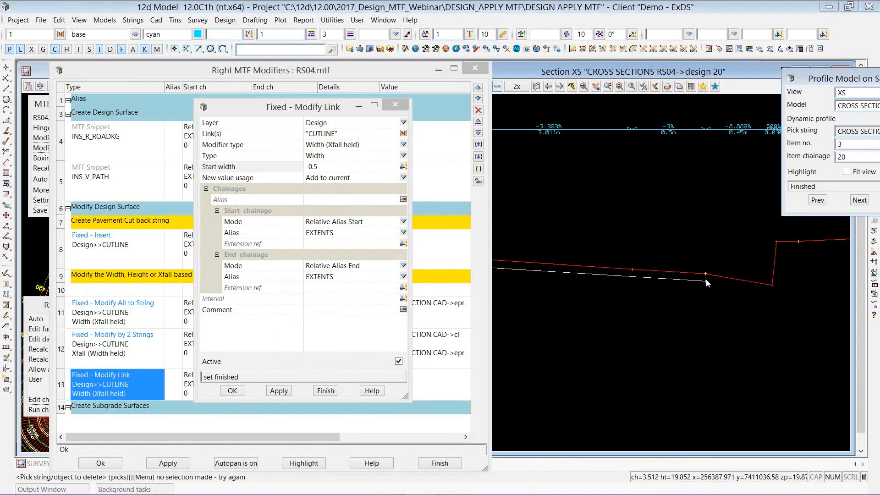
pyautogui.click(632, 271)
pyautogui.click(674, 133)
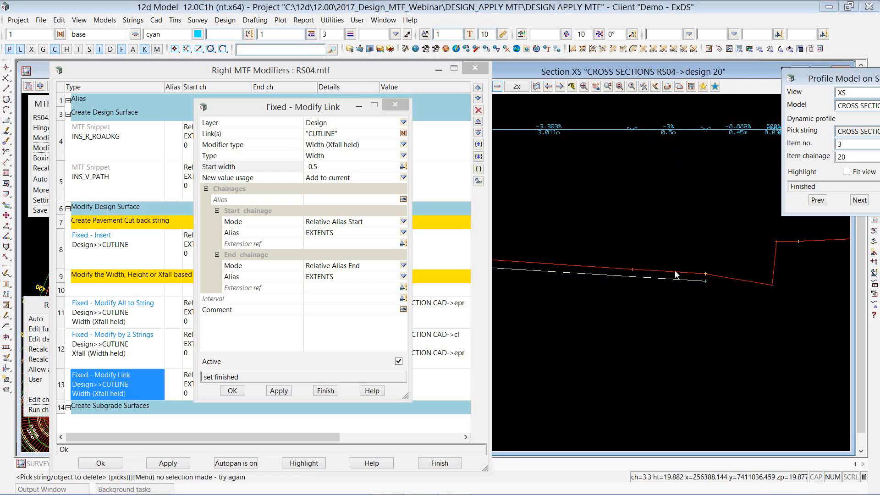
pyautogui.click(233, 390)
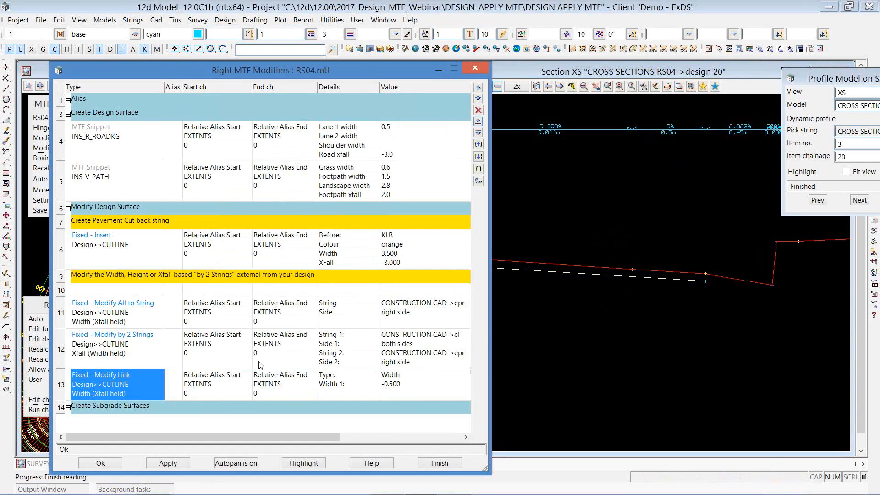
# Step: Insert a row below the CUTLINE Modify Link modifier and create a Fixed Modify from Link modifier in it
pyautogui.moveTo(346, 64); pyautogui.dragTo(346, 28)
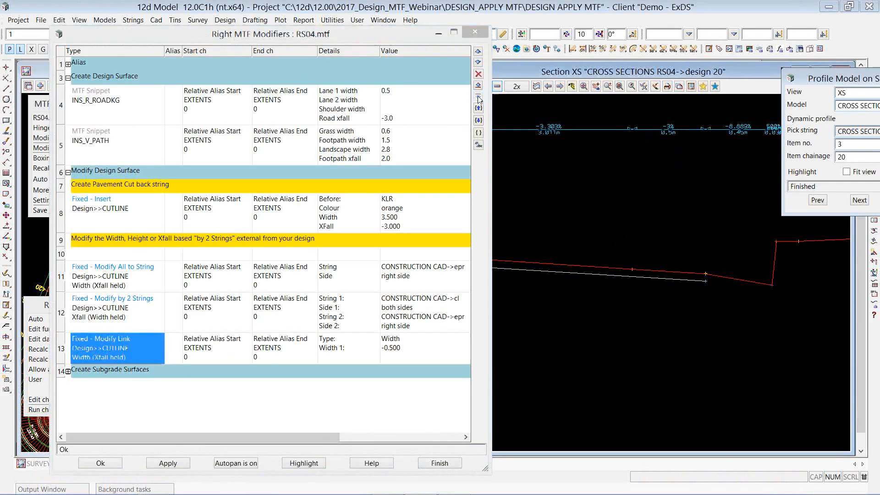
pyautogui.click(478, 108)
pyautogui.click(129, 375)
pyautogui.moveTo(158, 381); pyautogui.dragTo(160, 215)
pyautogui.click(151, 224)
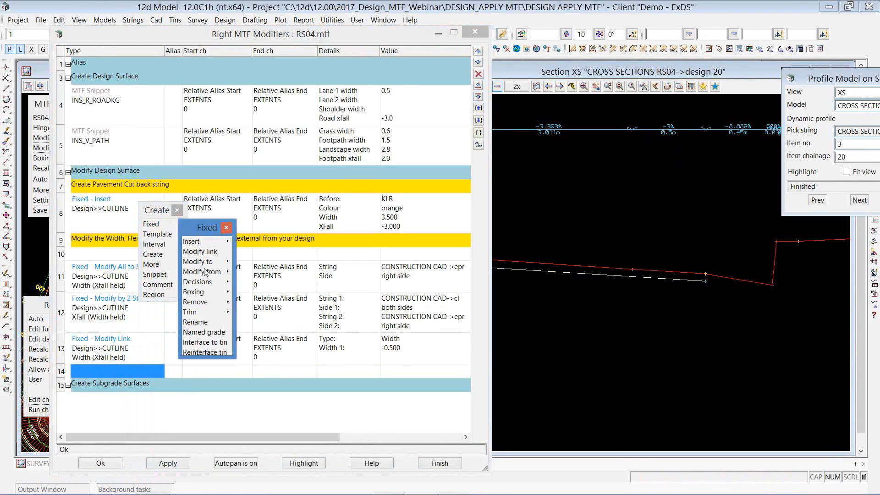
pyautogui.click(221, 272)
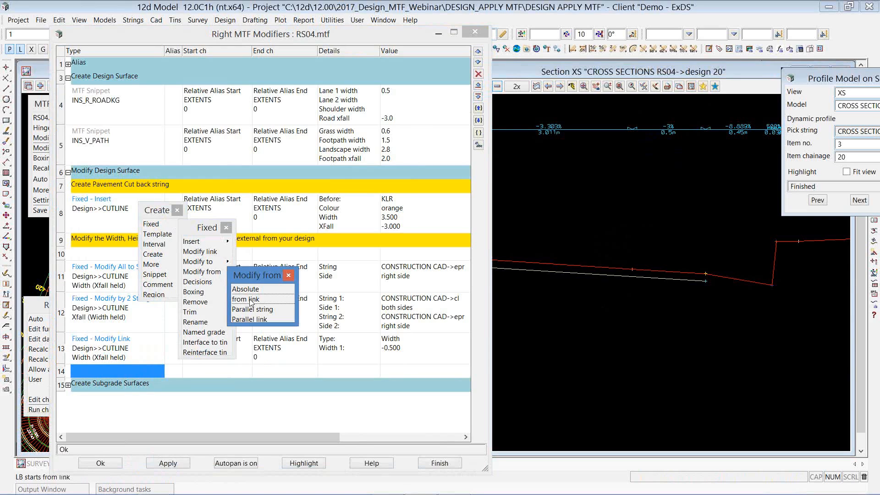
pyautogui.click(251, 303)
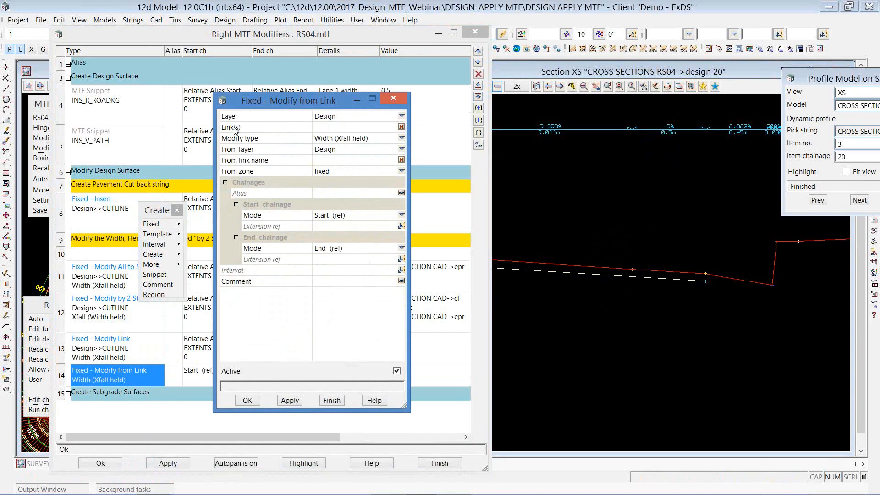
# Step: Pick KLR as the link to modify and set the modify type to Modify Xfall, Hold Width
pyautogui.click(323, 129)
pyautogui.click(706, 275)
pyautogui.middleClick(707, 274)
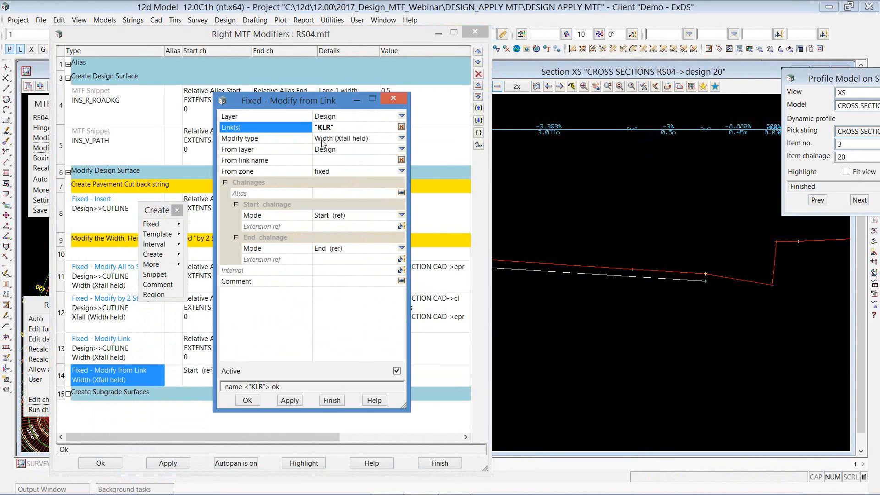
pyautogui.click(401, 139)
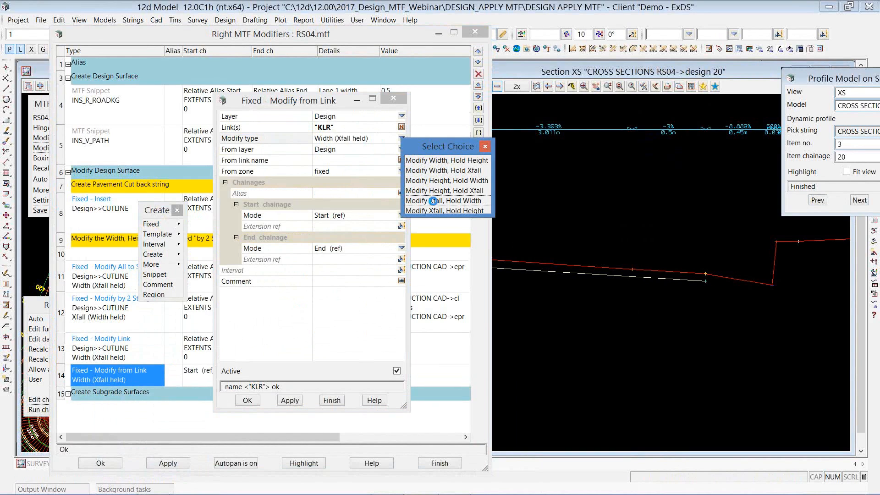
pyautogui.click(434, 201)
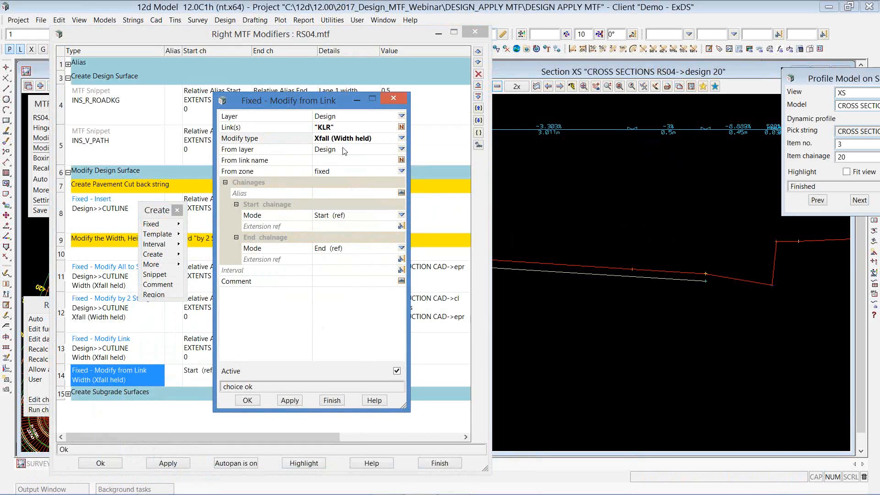
# Step: Pick CUTLINE as the from link and apply the modifier, checking the KLR crossfall on the chainage 15 section
pyautogui.click(321, 161)
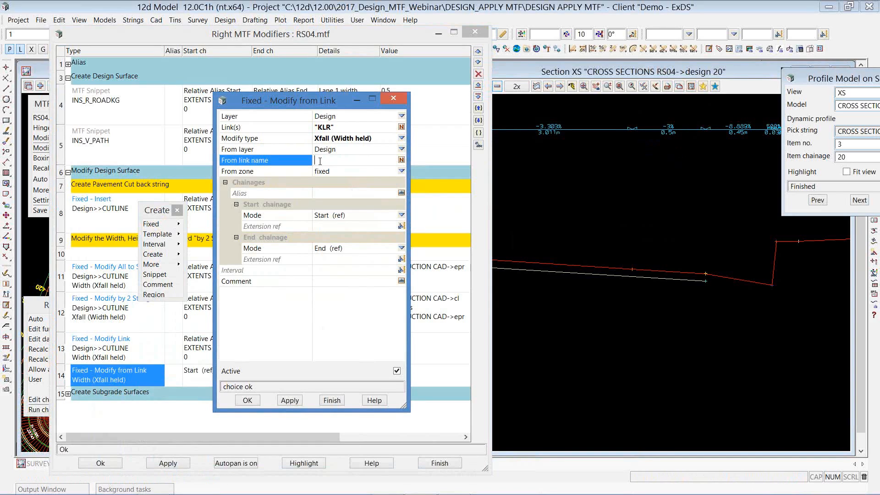
pyautogui.middleClick(320, 161)
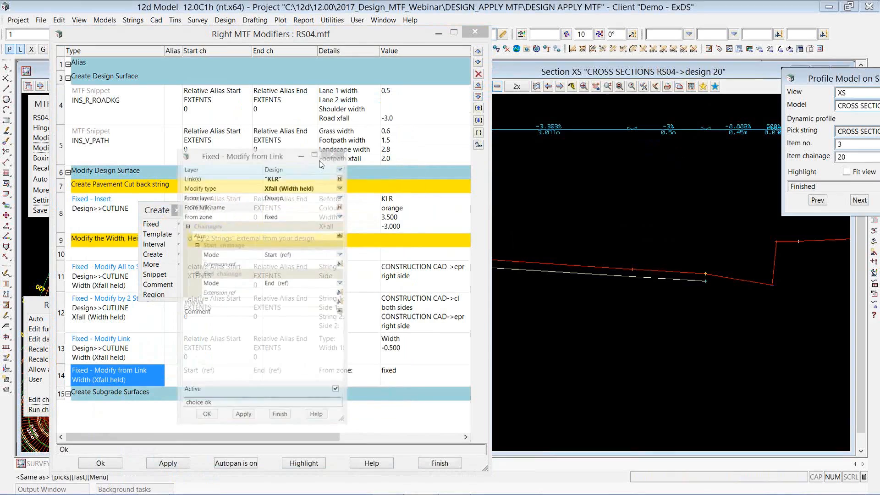
pyautogui.scroll(2, 630, 251)
pyautogui.click(681, 260)
pyautogui.middleClick(681, 260)
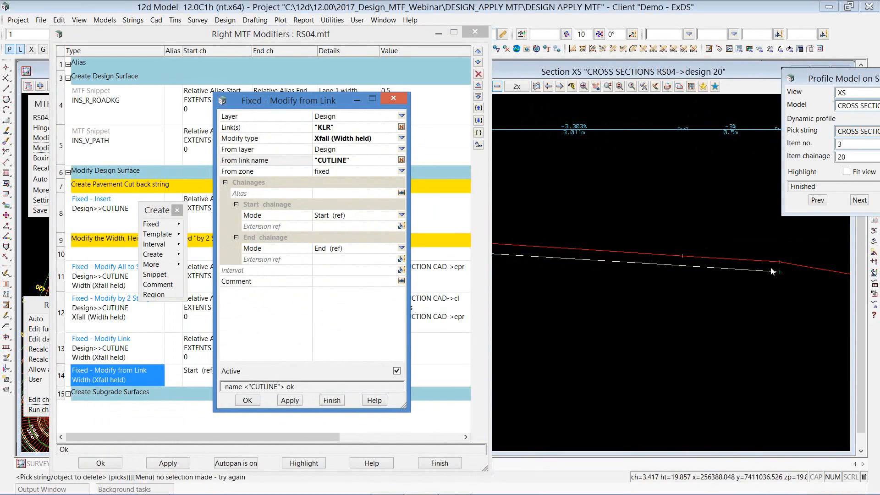
pyautogui.click(290, 401)
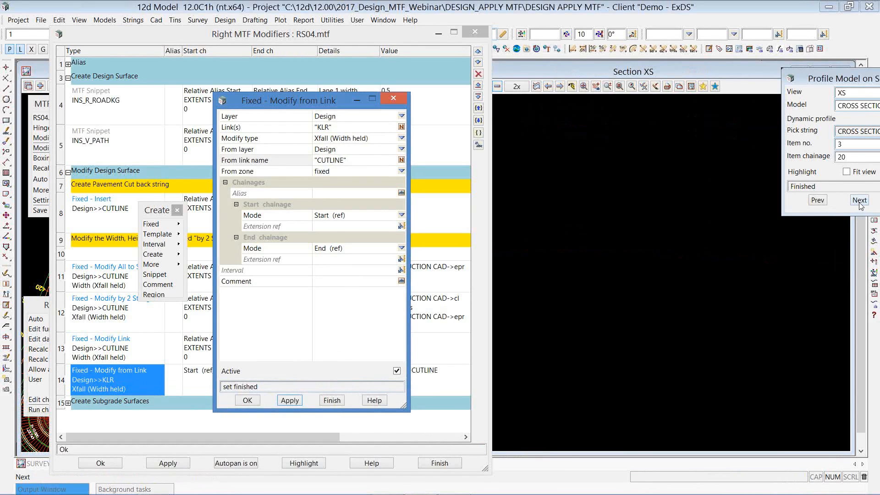
pyautogui.click(822, 205)
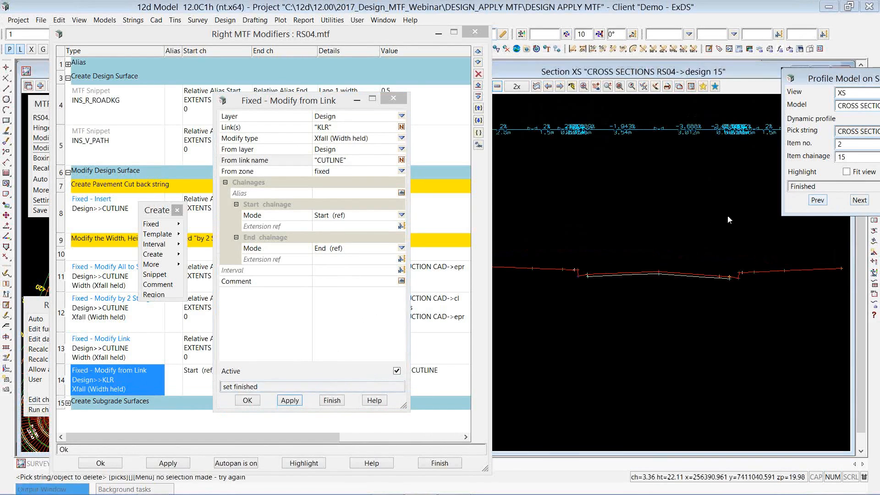
pyautogui.scroll(2, 746, 134)
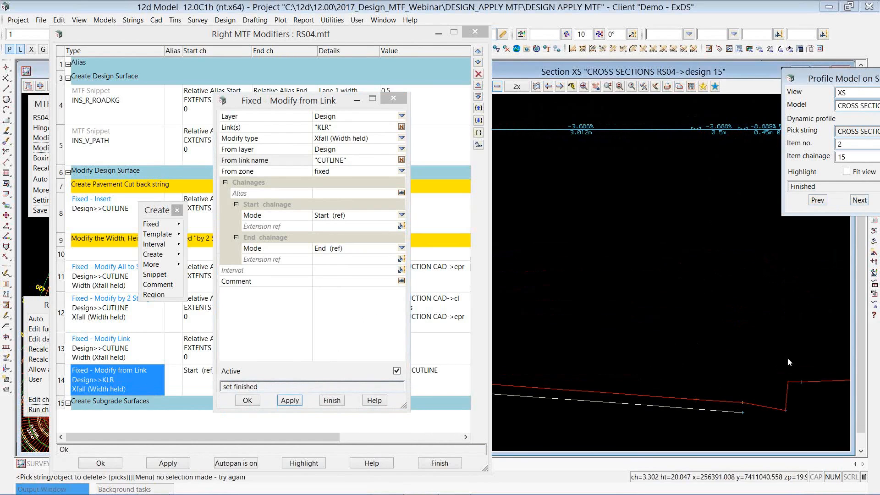
pyautogui.scroll(-2, 562, 247)
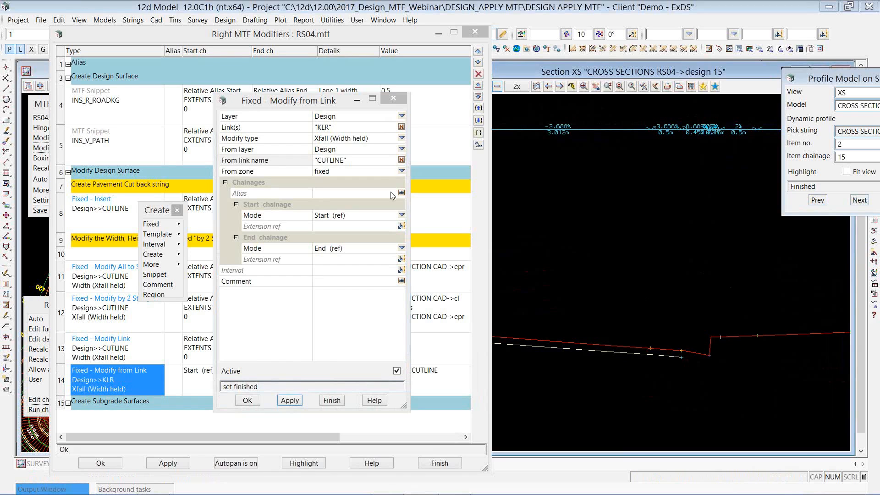
# Step: Replace the from link with FPR and apply the modifier, checking the KLR crossfall on the chainage 20 section
pyautogui.click(370, 162)
pyautogui.press('BackSpace')
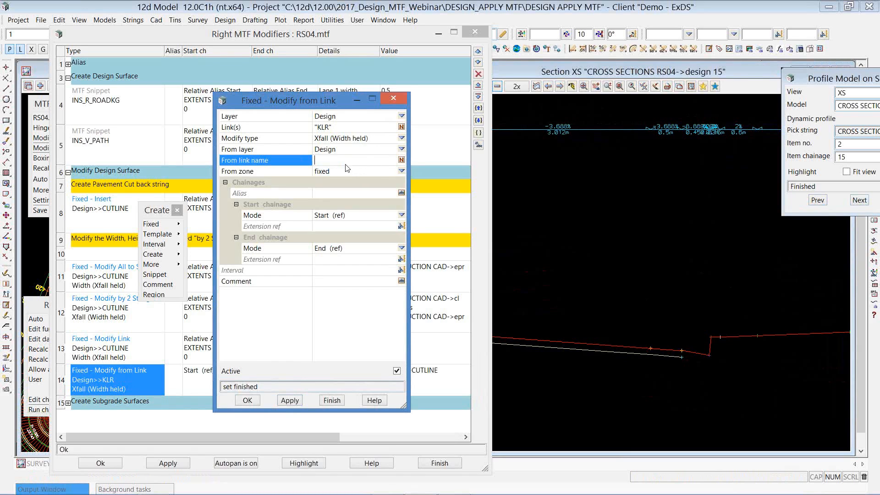
pyautogui.click(357, 100)
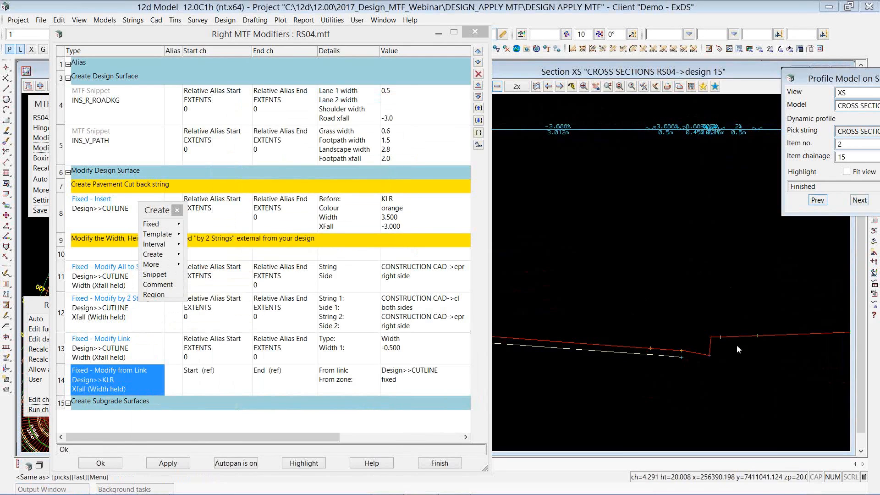
pyautogui.click(760, 338)
pyautogui.click(760, 338)
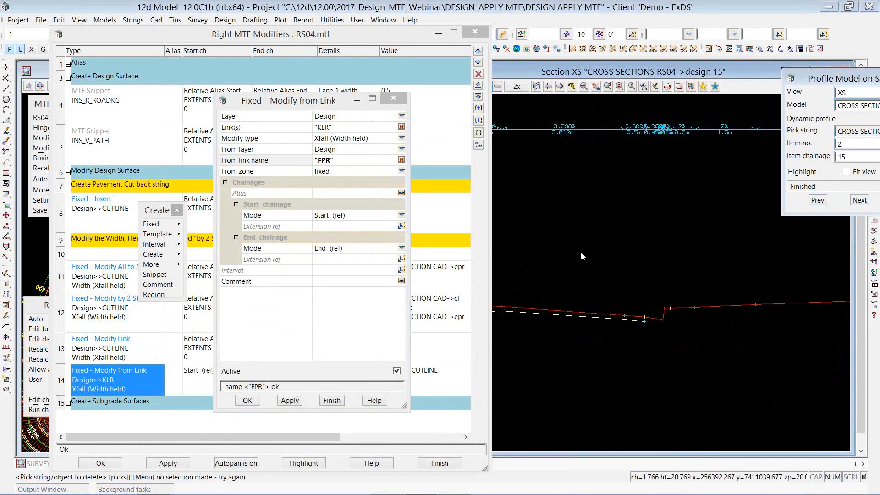
pyautogui.click(290, 400)
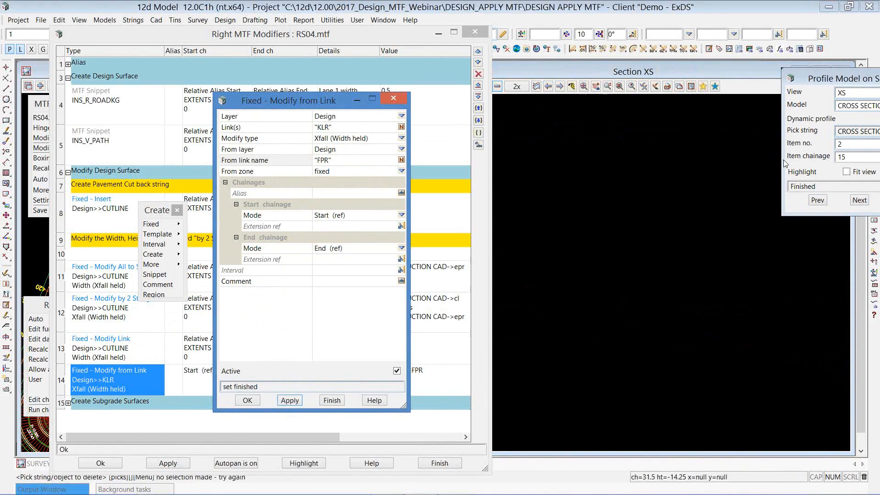
pyautogui.click(855, 200)
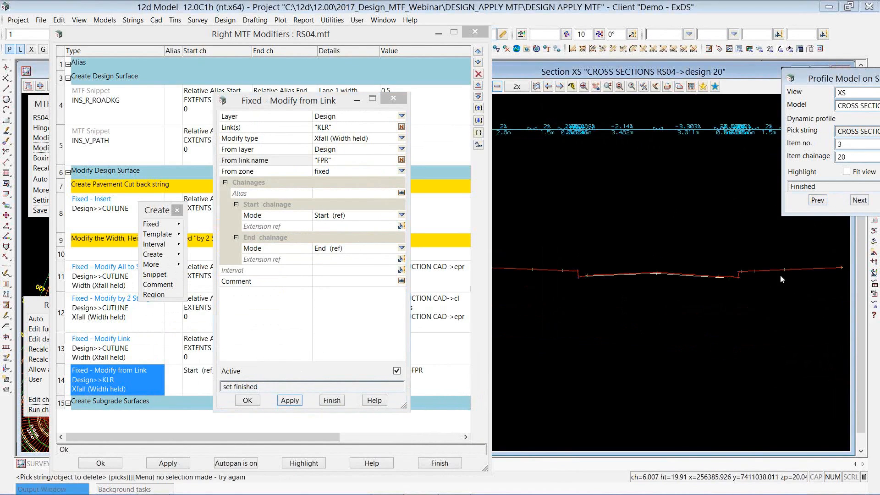
pyautogui.scroll(3, 780, 276)
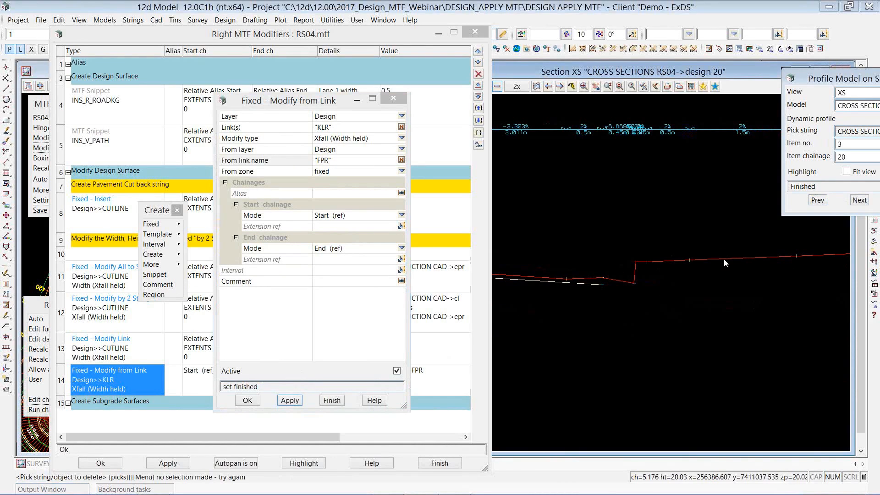
# Step: Make the KLR Modify from Link modifier inactive and accept it
pyautogui.click(301, 128)
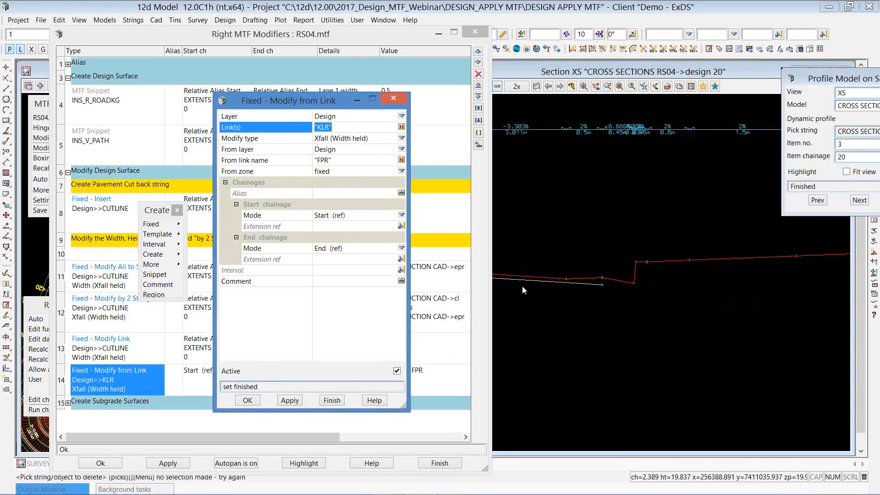
pyautogui.click(315, 372)
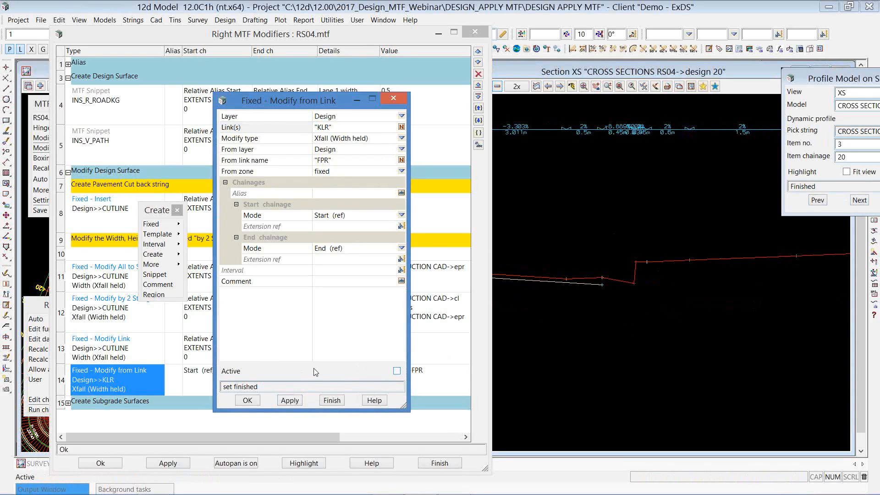
pyautogui.click(242, 400)
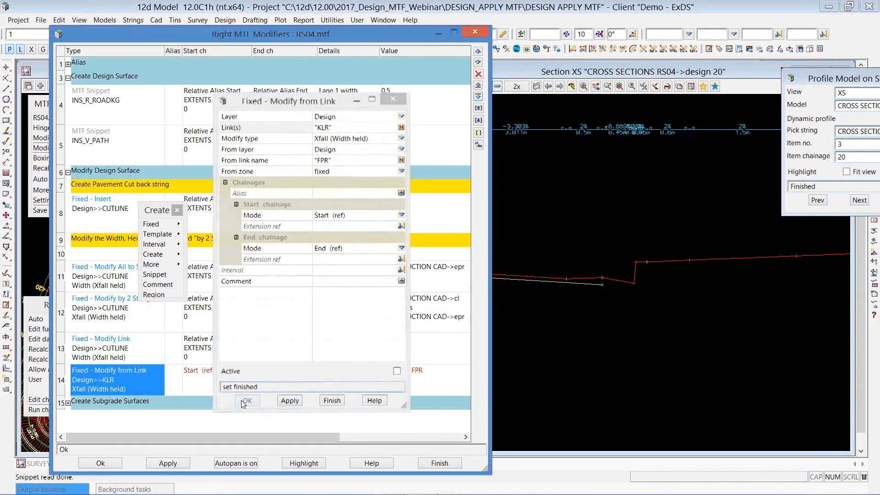
# Step: Open the Modify by 2 Strings modifier and add KLR to its links alongside CUTLINE
pyautogui.doubleClick(112, 309)
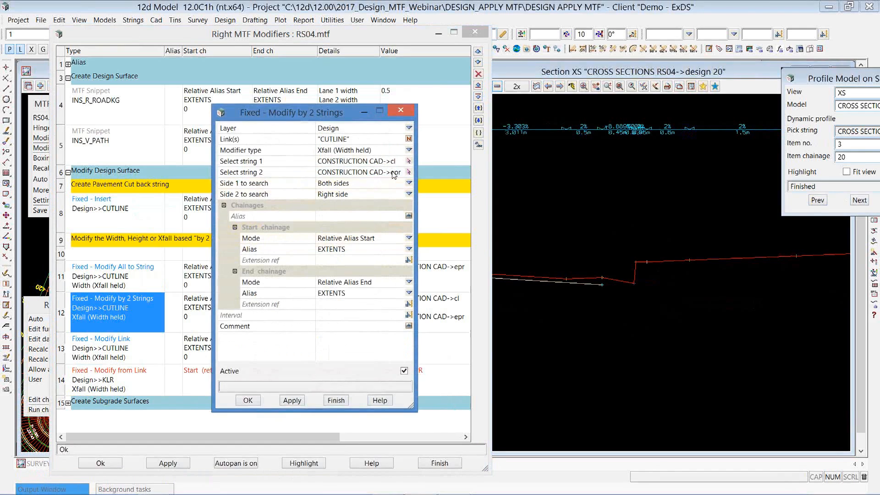
pyautogui.click(360, 139)
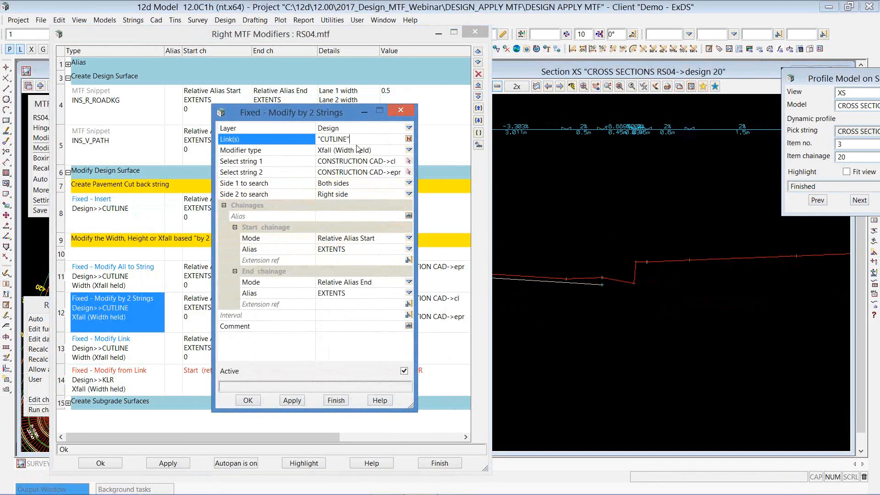
pyautogui.click(408, 139)
pyautogui.click(604, 276)
pyautogui.middleClick(605, 276)
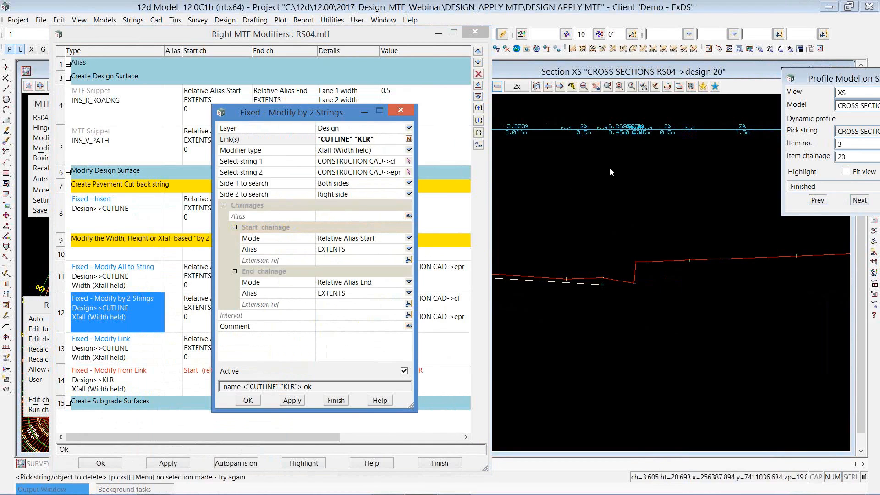
# Step: Apply the Modify by 2 Strings modifier to CUTLINE and KLR and bring up the chainage 25 section
pyautogui.click(625, 184)
pyautogui.scroll(-3, 597, 267)
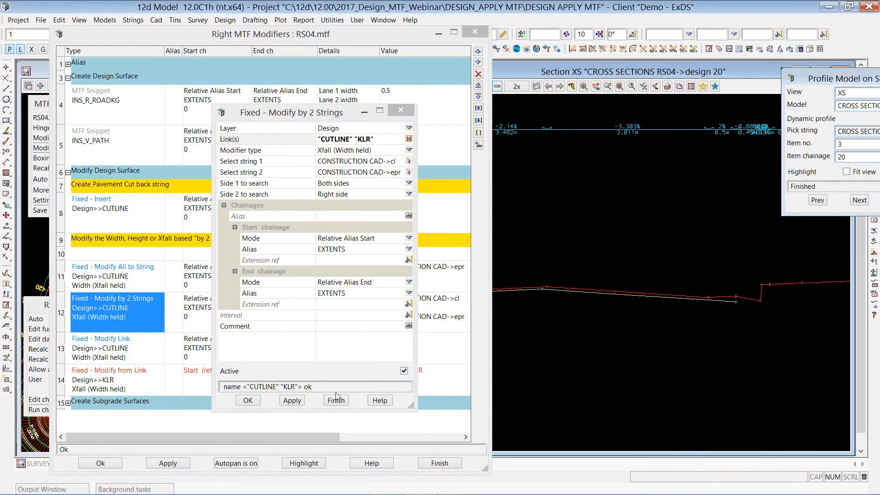
pyautogui.click(295, 398)
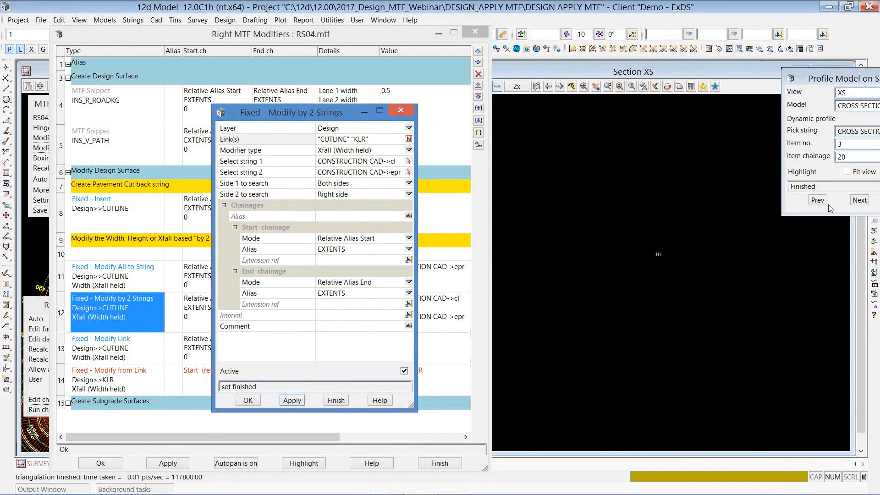
pyautogui.click(855, 202)
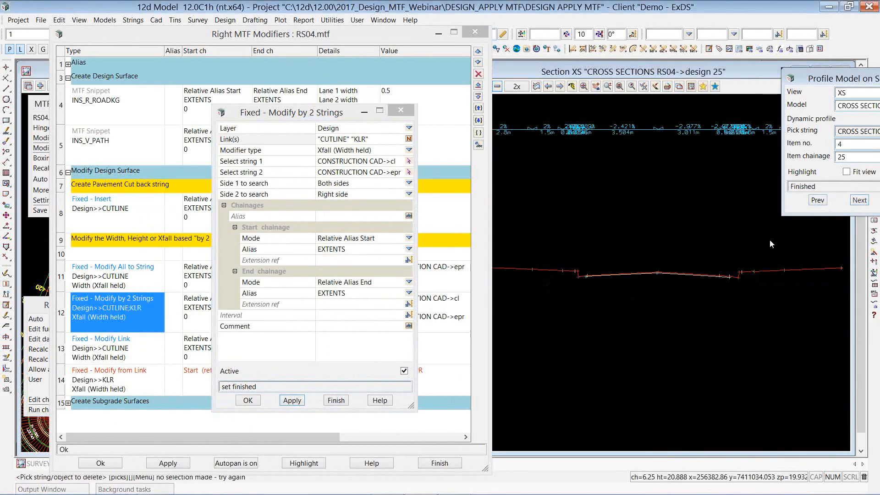
# Step: Examine the kerb and pavement links on the chainage 25 section and close the Modify by 2 Strings modifier
pyautogui.scroll(2, 686, 134)
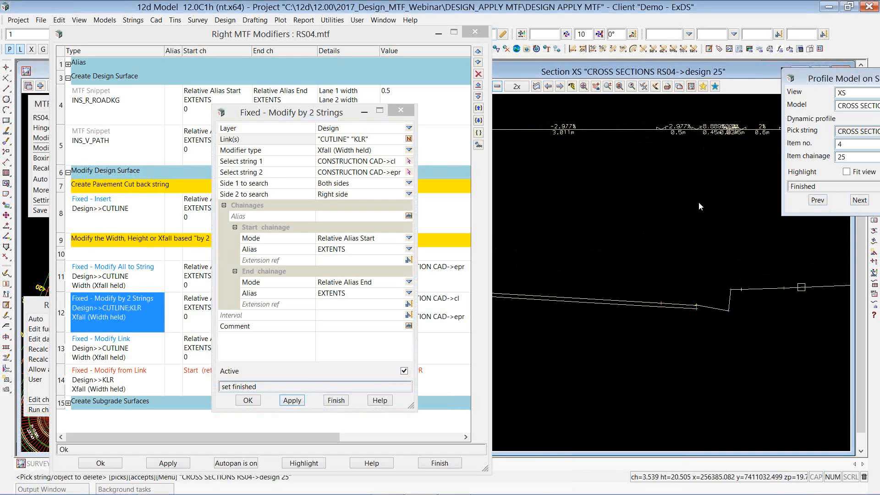
pyautogui.click(334, 401)
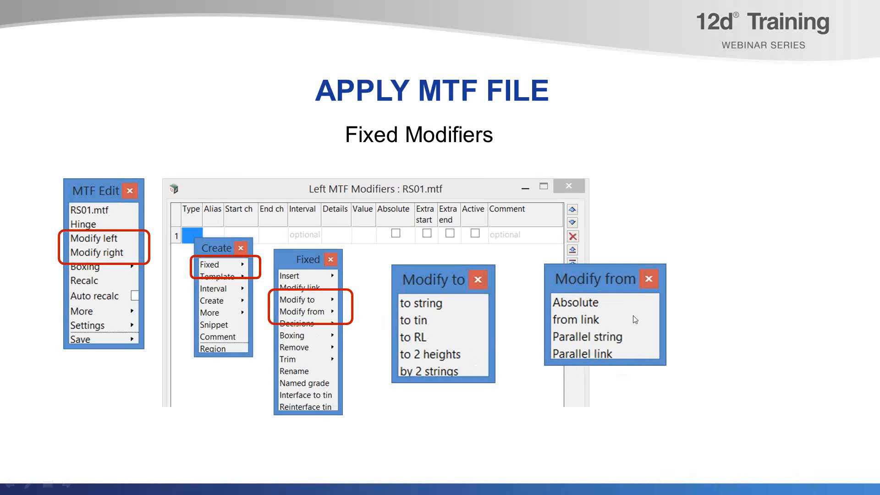
# Step: Return to the 12d Model project and save and finish the RS04.mtf edit
pyautogui.hotkey('alt', 'Tab')
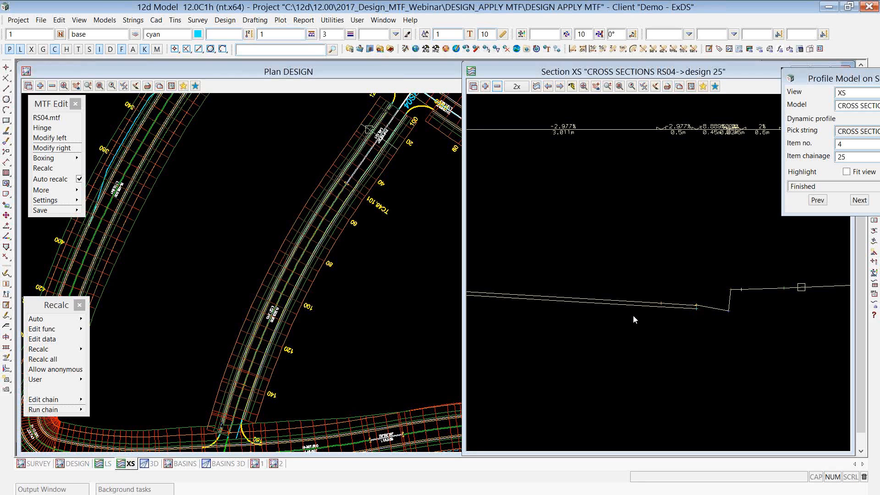
pyautogui.moveTo(77, 210)
pyautogui.click(100, 228)
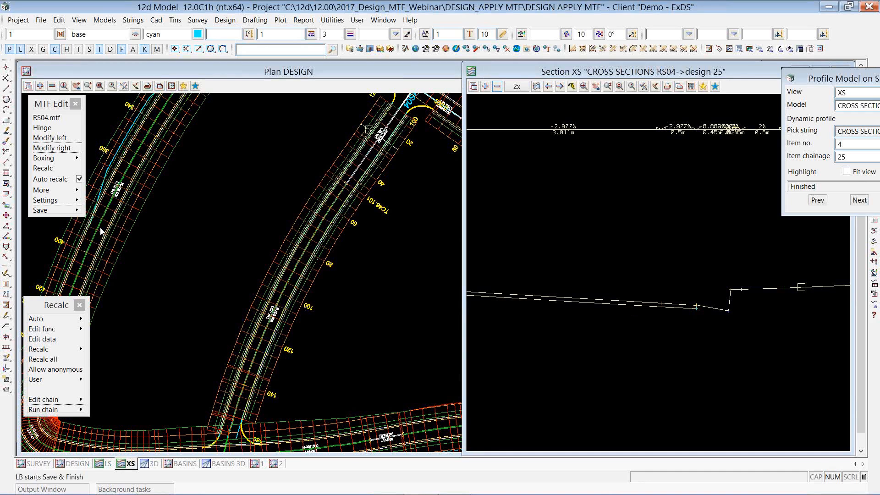
pyautogui.click(372, 292)
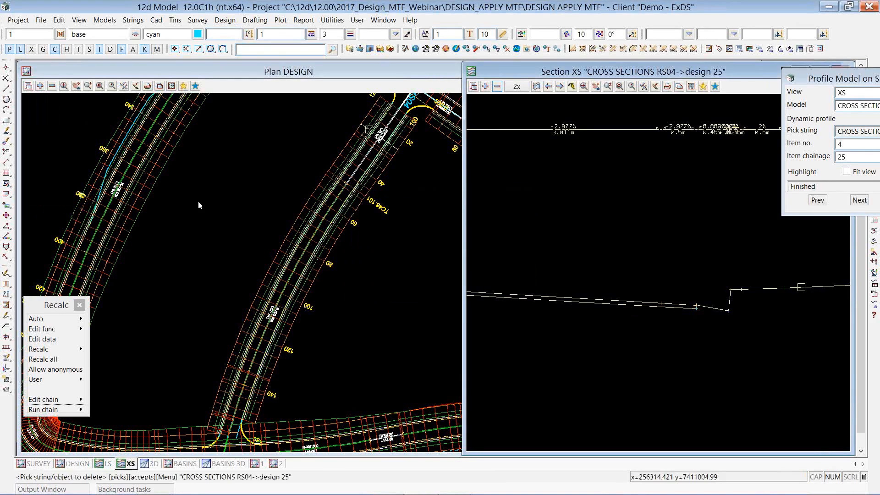
# Step: Open the RS02 function data for editing from its string in plan and bring up the right-side MTF modifiers
pyautogui.click(198, 254)
pyautogui.scroll(-2, 243, 313)
pyautogui.scroll(3, 107, 175)
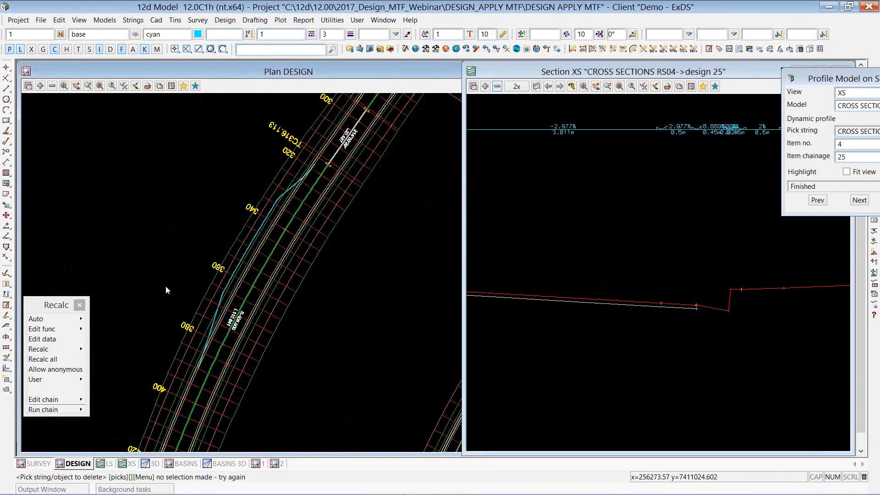
pyautogui.click(42, 339)
pyautogui.click(236, 231)
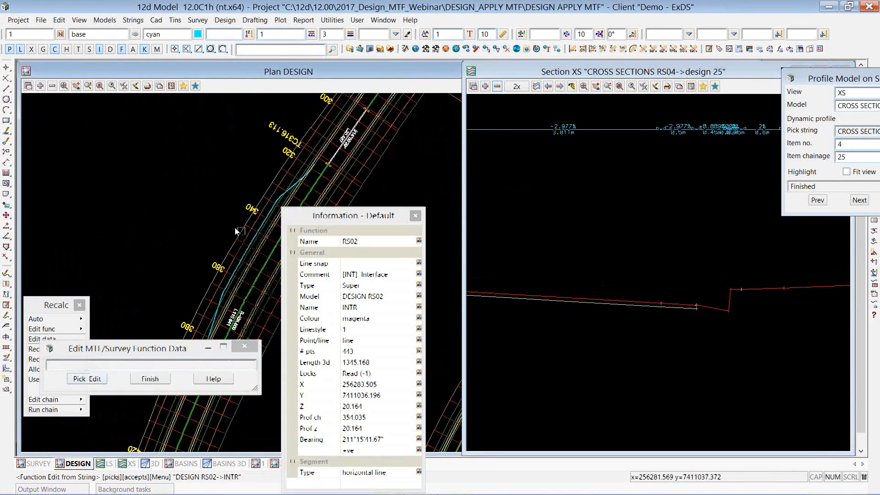
pyautogui.click(236, 231)
pyautogui.moveTo(243, 231); pyautogui.dragTo(42, 106)
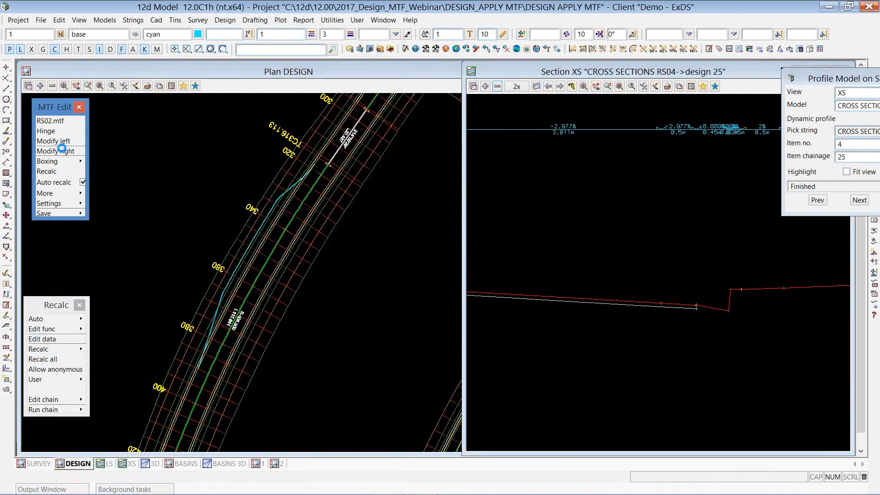
pyautogui.click(63, 151)
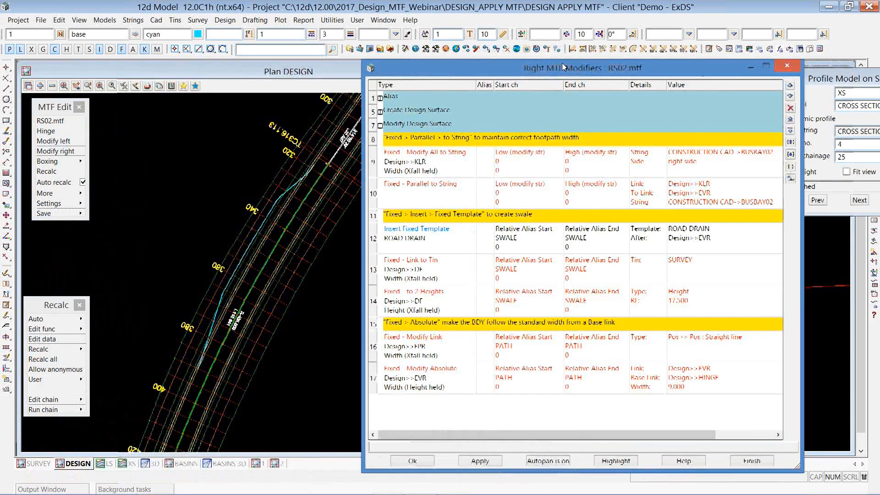
# Step: Activate the KLR Modify All to String modifier using BUSBAY02, apply it and accept it after checking the bus bay
pyautogui.click(477, 140)
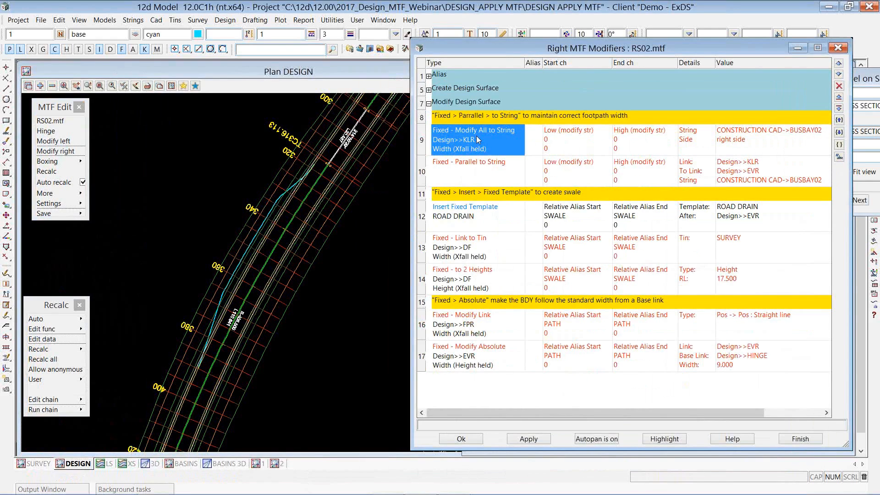
pyautogui.doubleClick(477, 140)
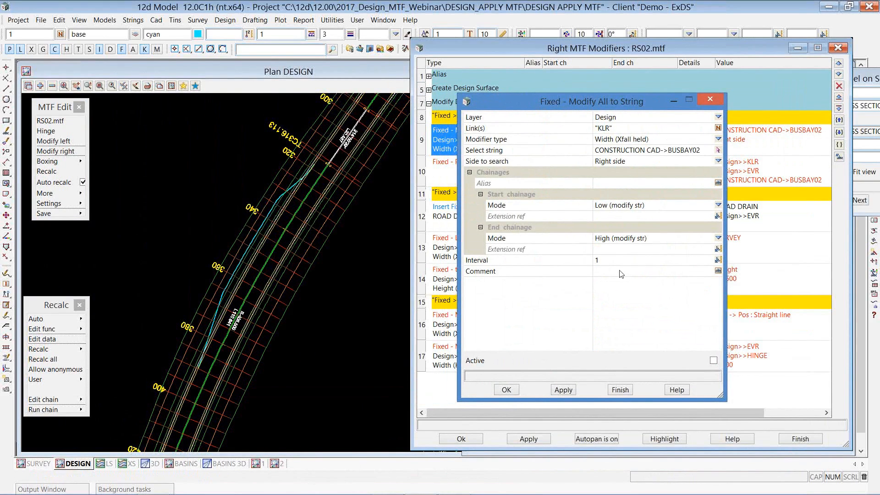
pyautogui.click(563, 390)
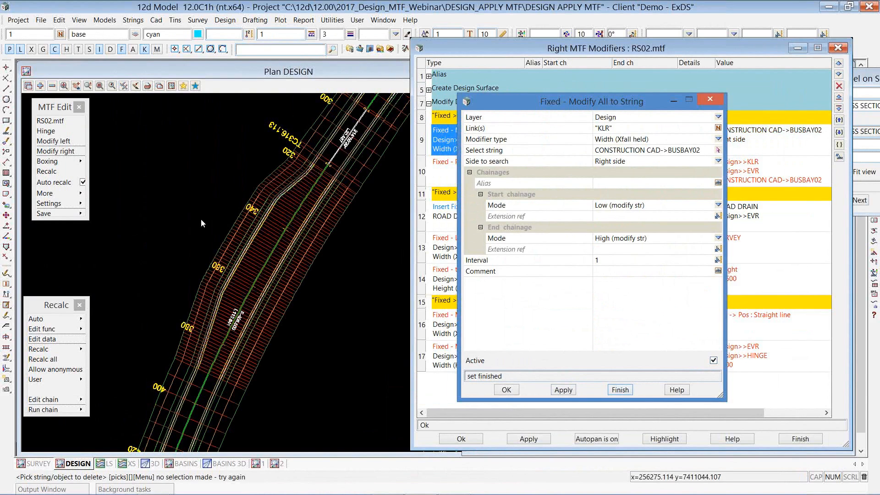
pyautogui.click(214, 219)
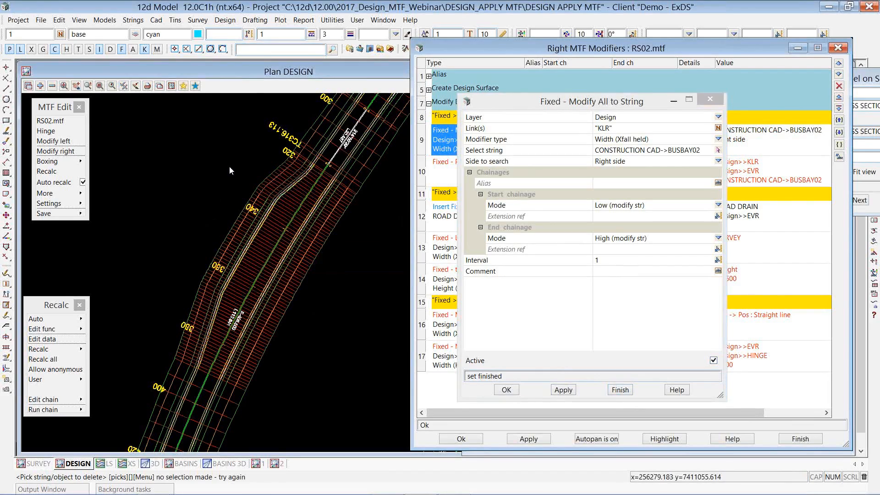
pyautogui.scroll(1, 234, 174)
pyautogui.scroll(1, 220, 382)
pyautogui.scroll(1, 215, 384)
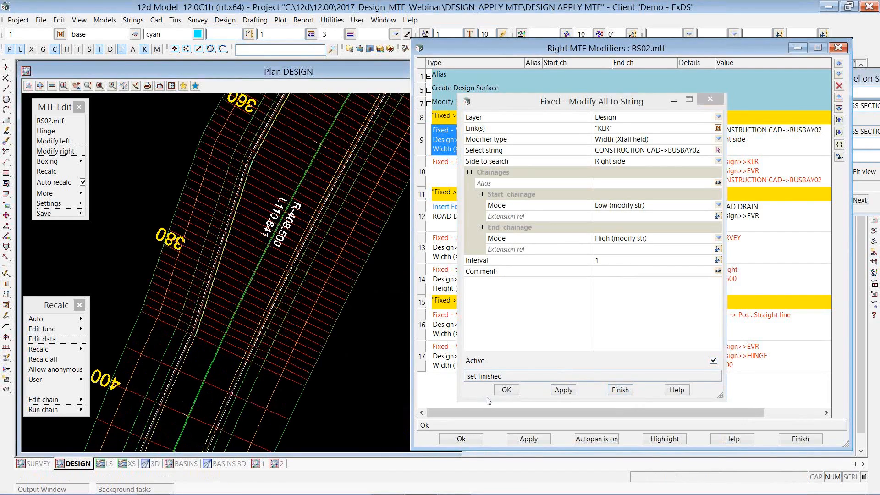
pyautogui.click(506, 390)
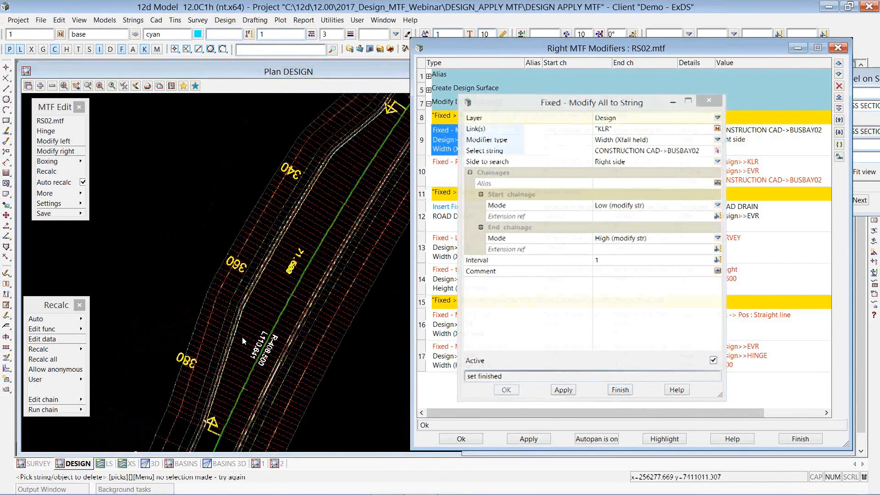
# Step: Measure from the FPR front-of-footpath string to the FBR back-of-footpath string near chainage 390
pyautogui.scroll(1, 175, 367)
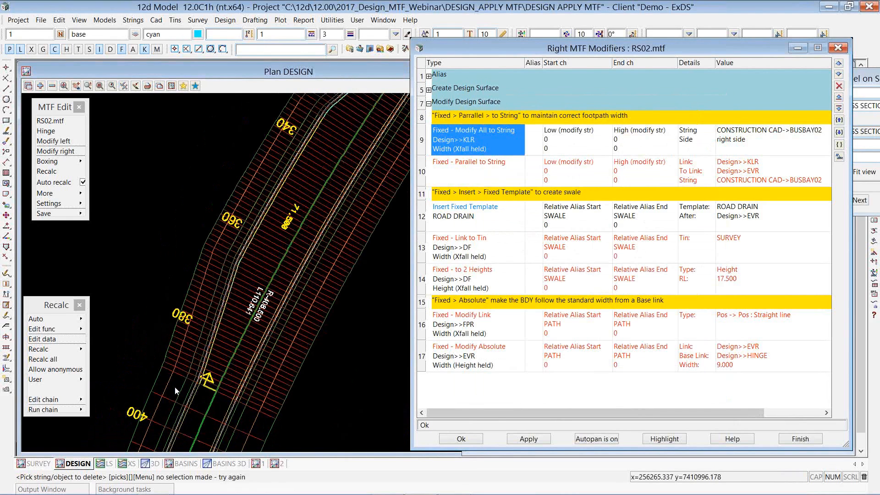
pyautogui.scroll(1, 176, 390)
pyautogui.click(6, 284)
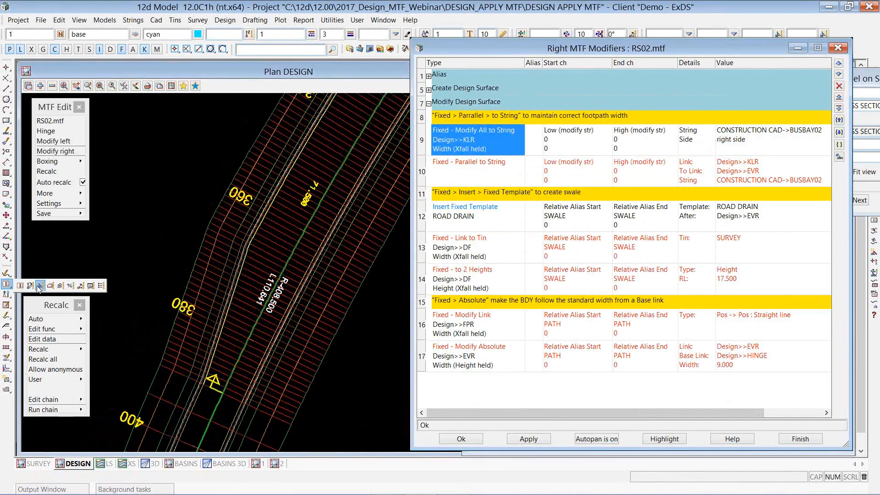
pyautogui.click(39, 286)
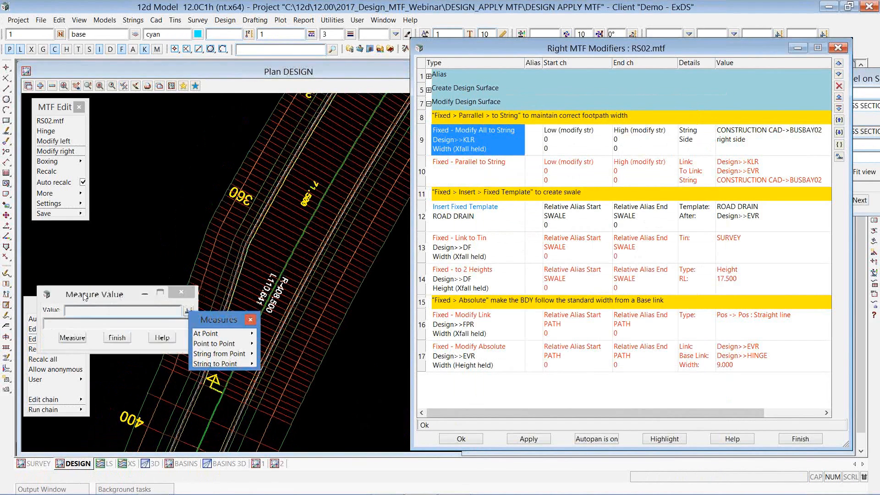
pyautogui.moveTo(170, 227); pyautogui.dragTo(191, 131)
pyautogui.moveTo(212, 316); pyautogui.dragTo(325, 152)
pyautogui.click(325, 201)
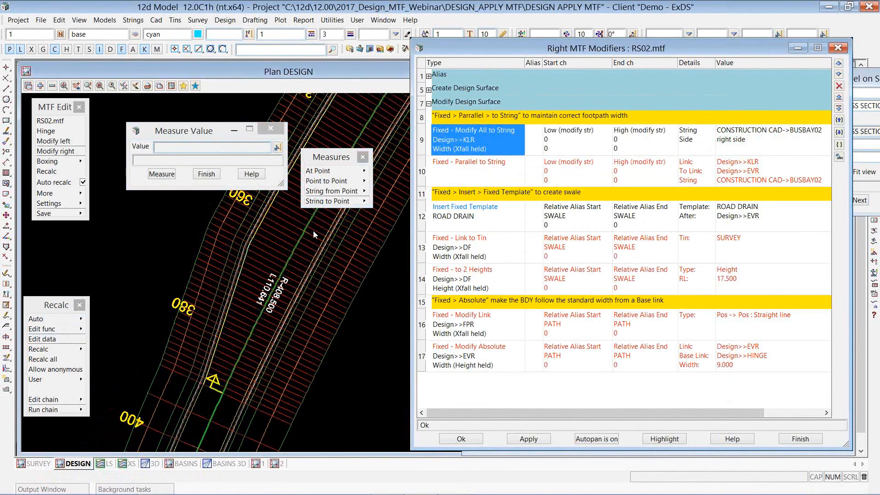
pyautogui.click(175, 424)
pyautogui.scroll(-1, 224, 301)
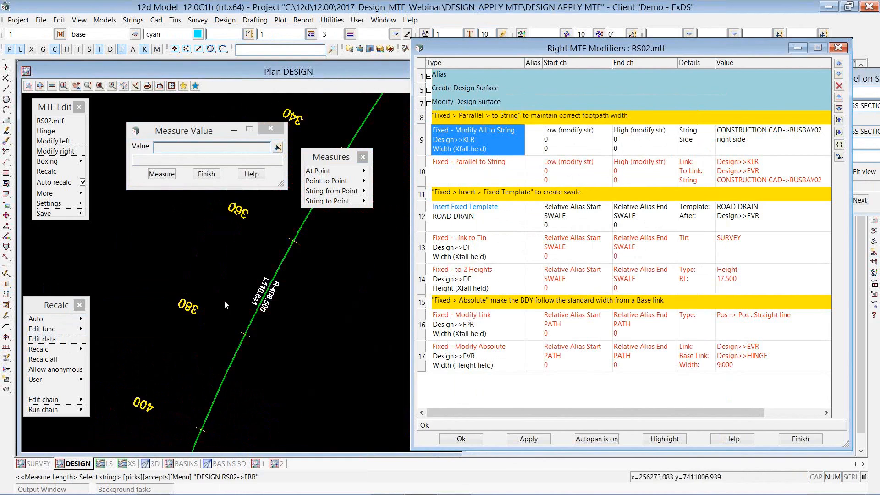
pyautogui.scroll(2, 187, 399)
pyautogui.click(221, 335)
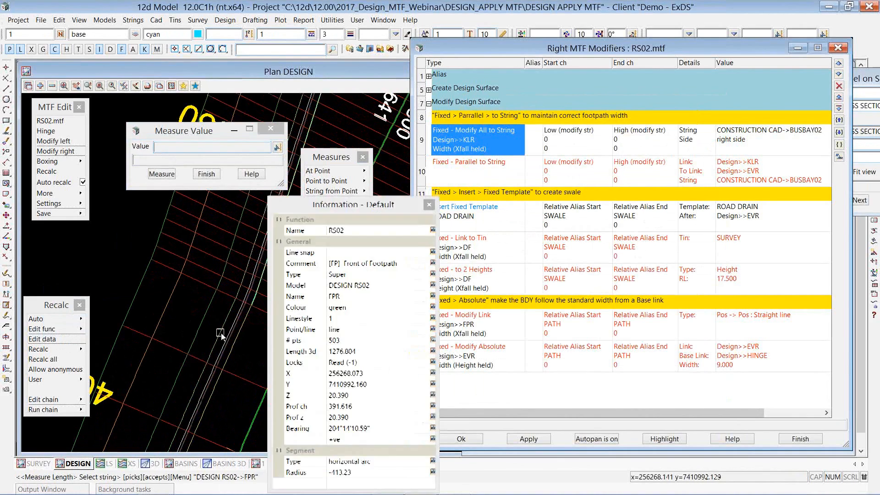
pyautogui.middleClick(221, 334)
pyautogui.click(203, 323)
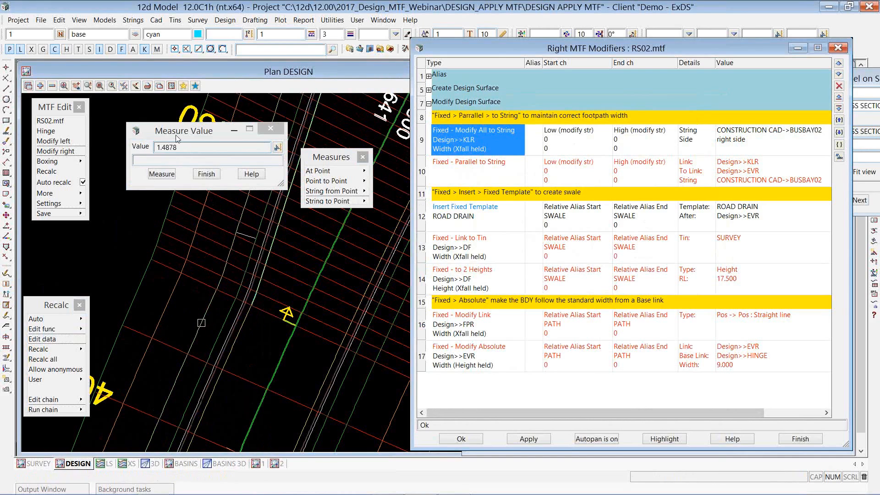
# Step: Compare the footpath width between FPR and FBR at further points along the bus bay taper near chainage 380, and close the measurement
pyautogui.moveTo(177, 138); pyautogui.dragTo(165, 237)
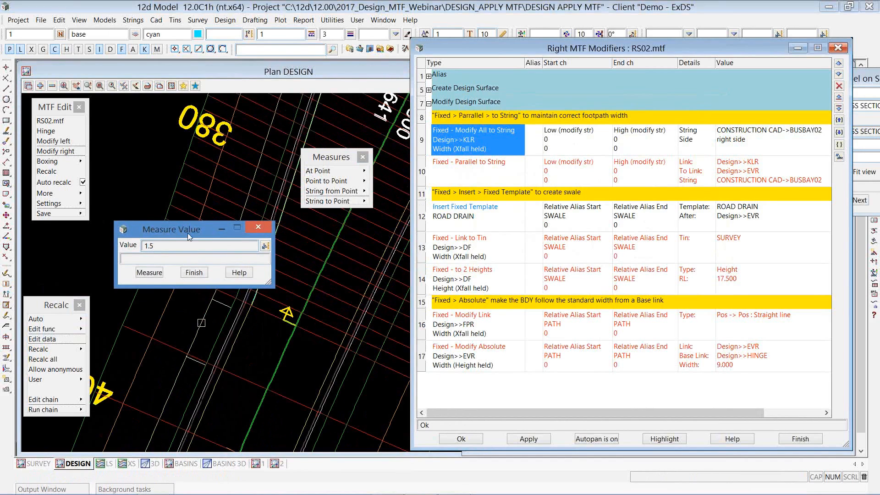
pyautogui.moveTo(187, 232); pyautogui.dragTo(184, 115)
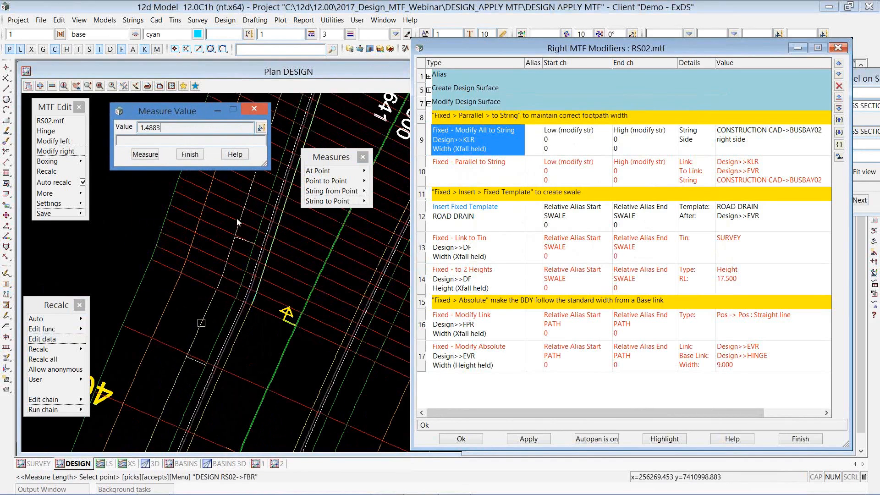
pyautogui.click(249, 198)
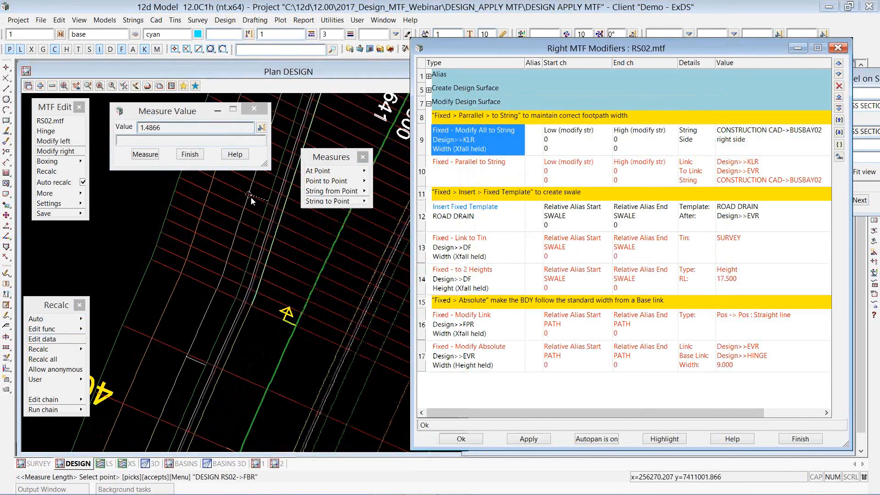
pyautogui.scroll(-3, 255, 211)
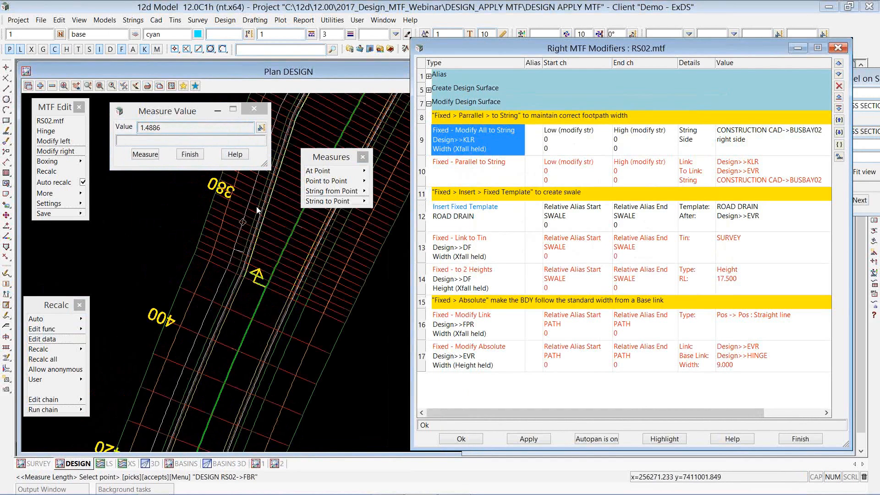
pyautogui.scroll(3, 246, 231)
pyautogui.scroll(3, 229, 233)
pyautogui.scroll(2, 230, 233)
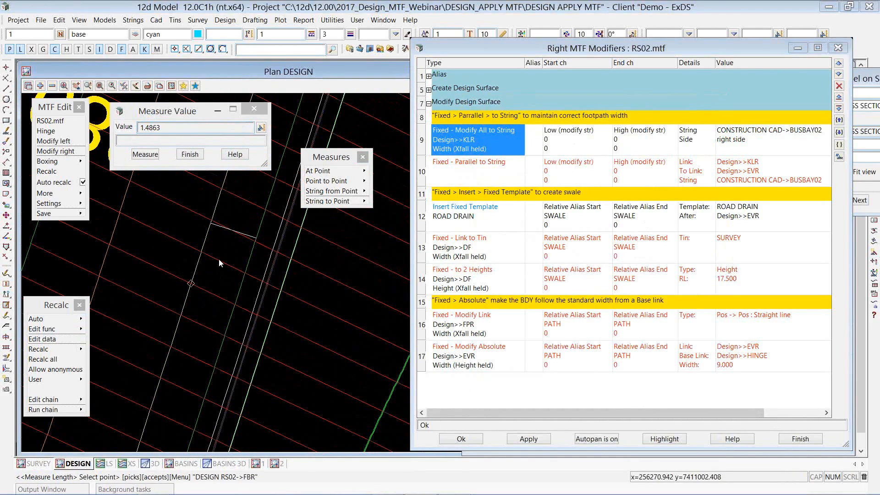
pyautogui.scroll(-2, 218, 259)
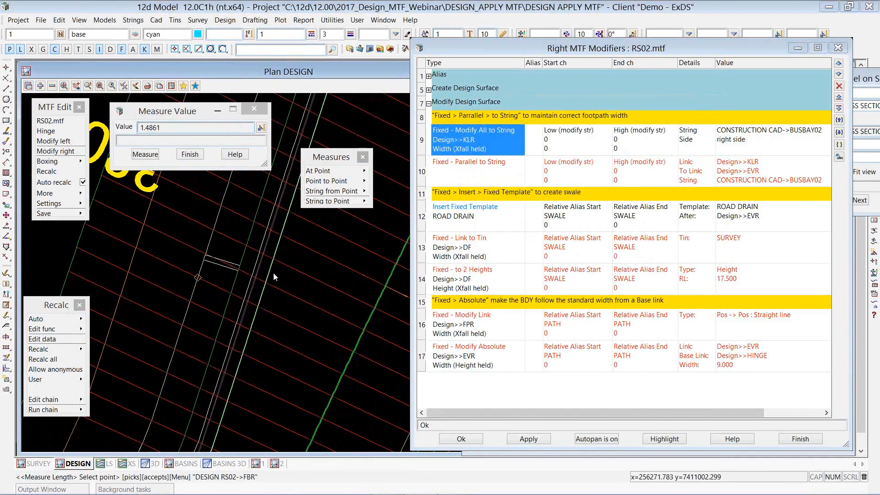
pyautogui.click(189, 154)
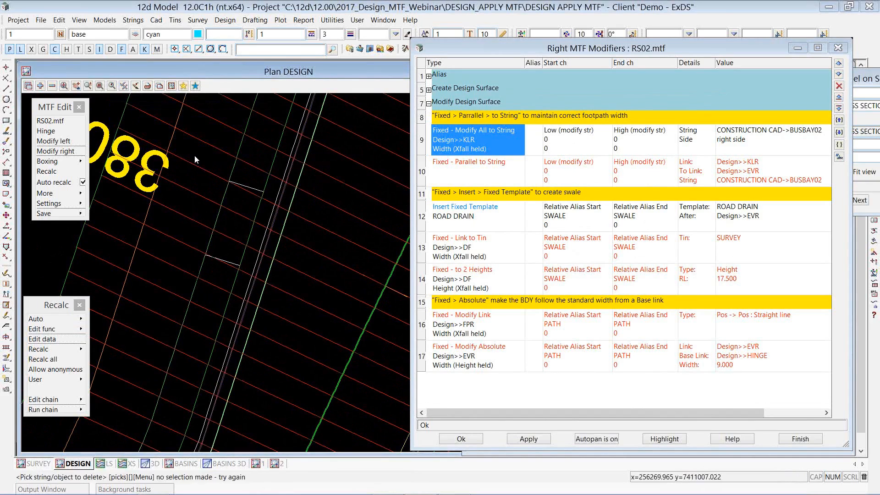
# Step: Insert a blank modifier row above Fixed - Parallel to String and open the fixed Modify from options, including Parallel link
pyautogui.click(426, 170)
pyautogui.click(838, 97)
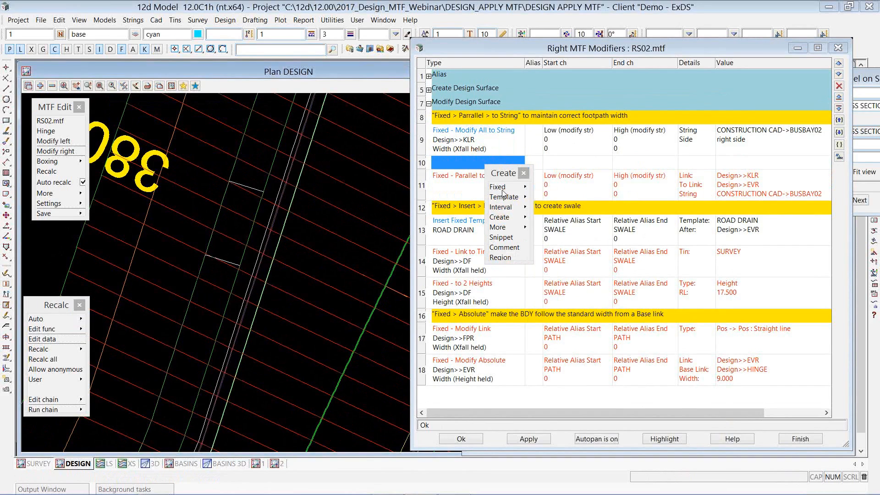
pyautogui.moveTo(528, 191)
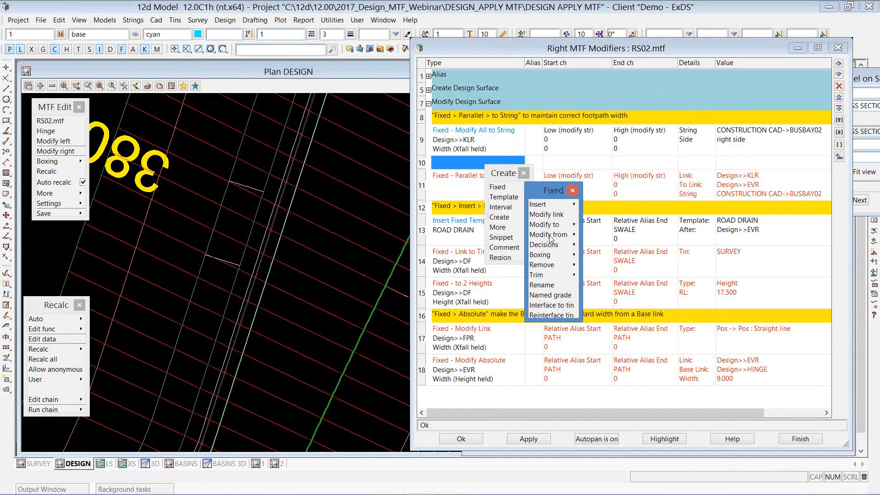
pyautogui.moveTo(568, 237)
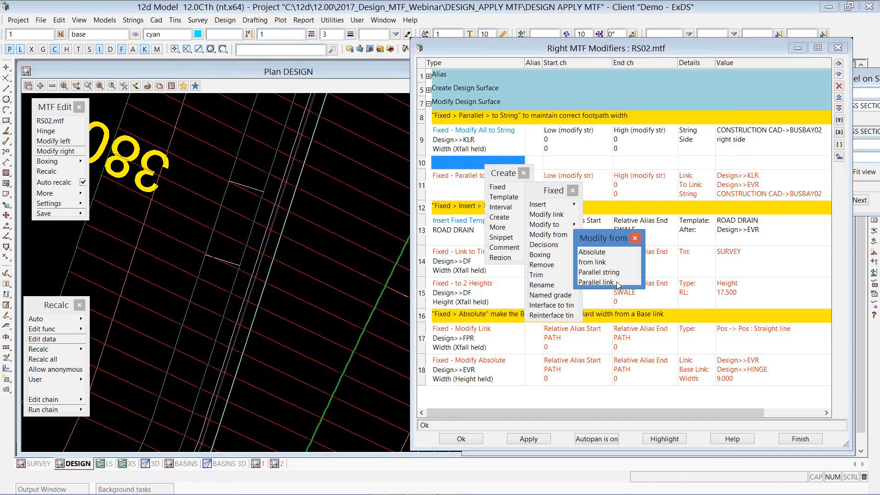
pyautogui.click(617, 283)
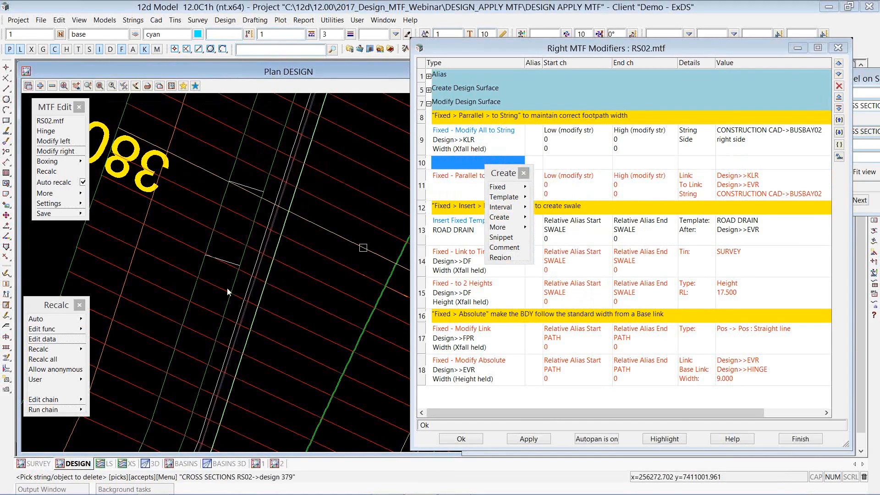
# Step: Examine how the kerb and footpath strings follow the bay near chainage 60 in the plan view
pyautogui.scroll(-10, 206, 294)
pyautogui.scroll(3, 283, 241)
pyautogui.scroll(4, 309, 205)
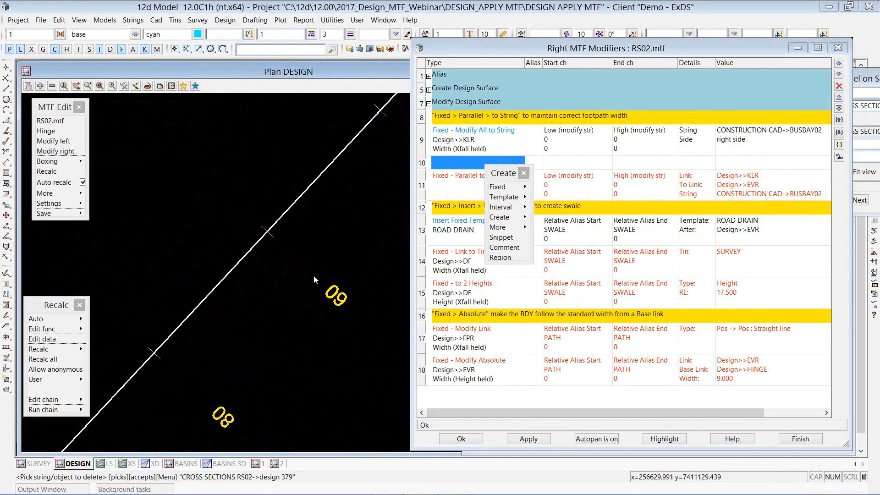
pyautogui.scroll(2, 328, 241)
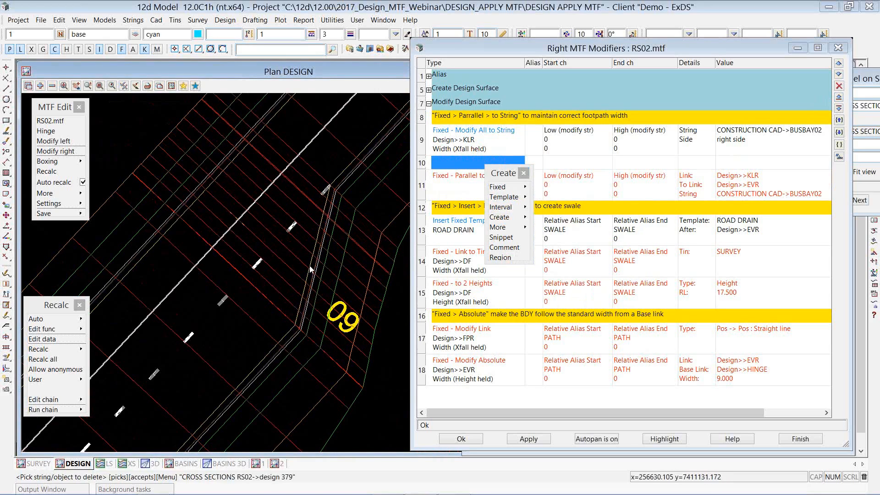
# Step: Activate the Fixed - Parallel to String modifier running from KLR to EVR along BUSBAY02 and apply it to the design
pyautogui.click(477, 183)
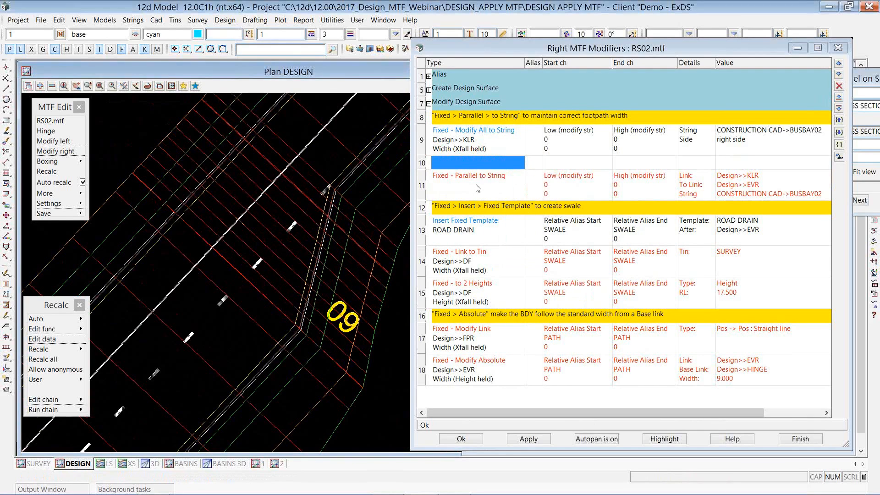
pyautogui.doubleClick(476, 183)
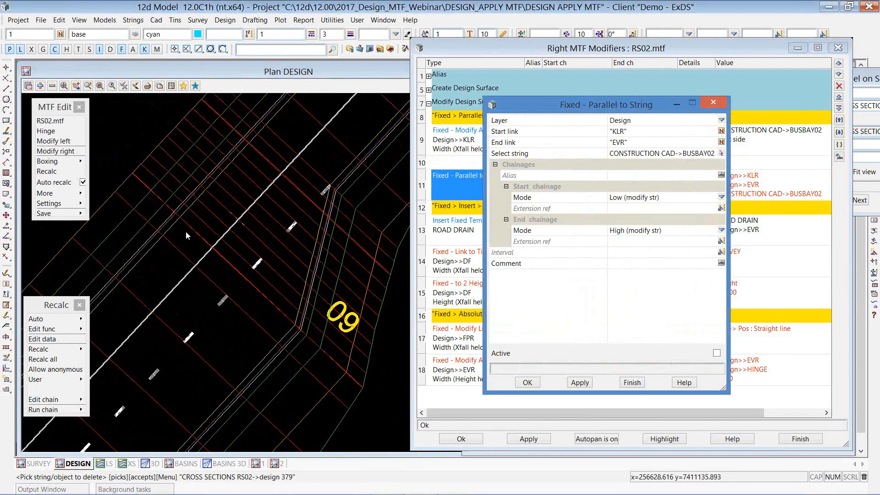
pyautogui.scroll(-5, 232, 344)
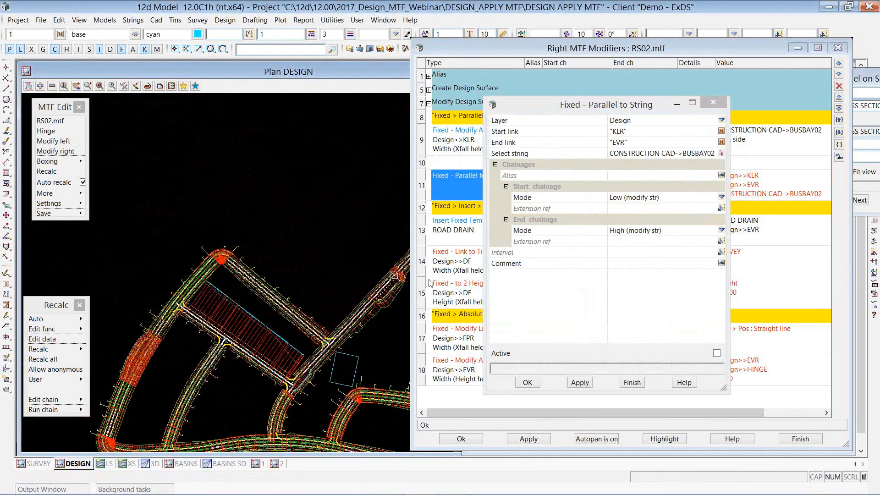
pyautogui.scroll(5, 233, 344)
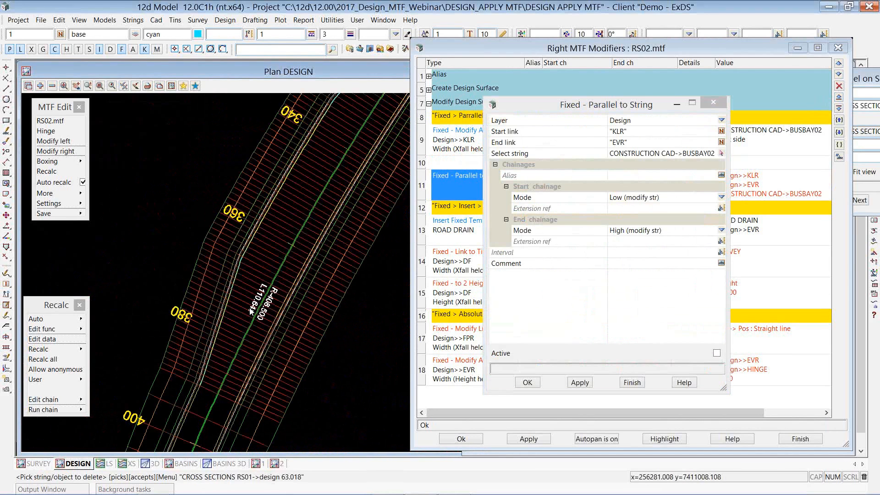
pyautogui.scroll(3, 185, 361)
pyautogui.scroll(-2, 192, 423)
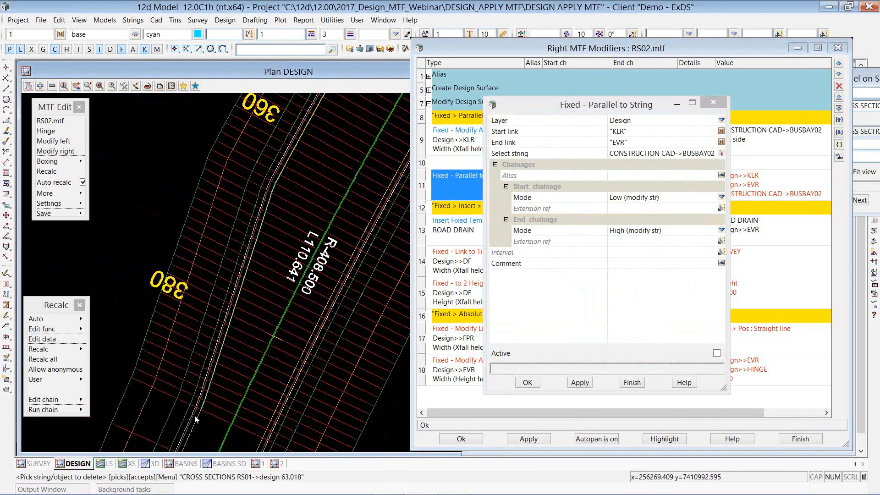
pyautogui.click(622, 353)
pyautogui.click(581, 384)
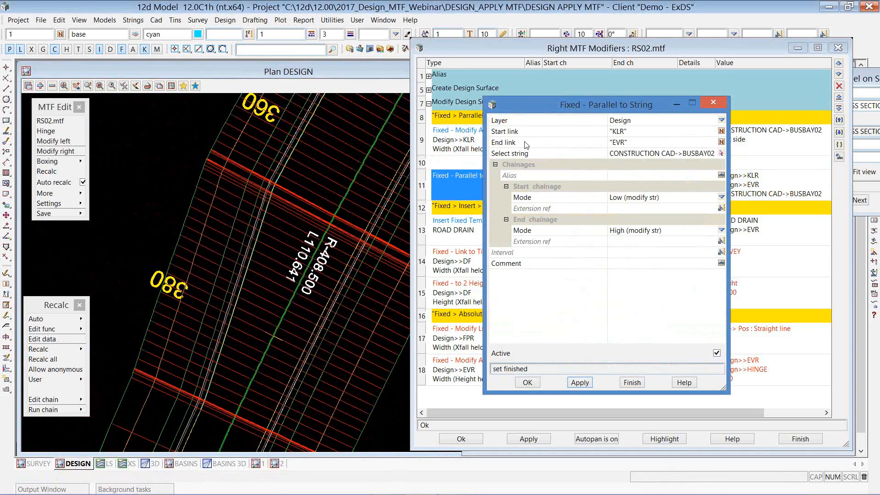
# Step: Check the modifier's start link and inquire on the string at the outer edge of the bus bay between chainages 360 and 380
pyautogui.moveTo(633, 132); pyautogui.dragTo(617, 131)
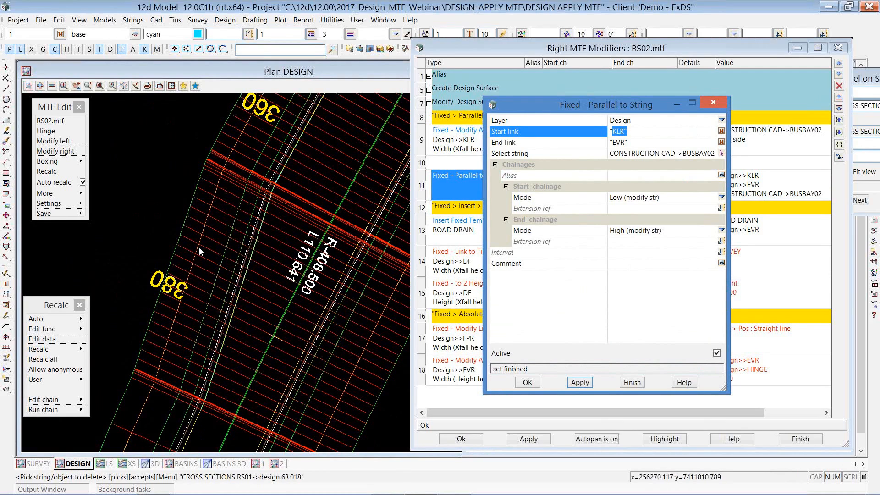
pyautogui.press('F2')
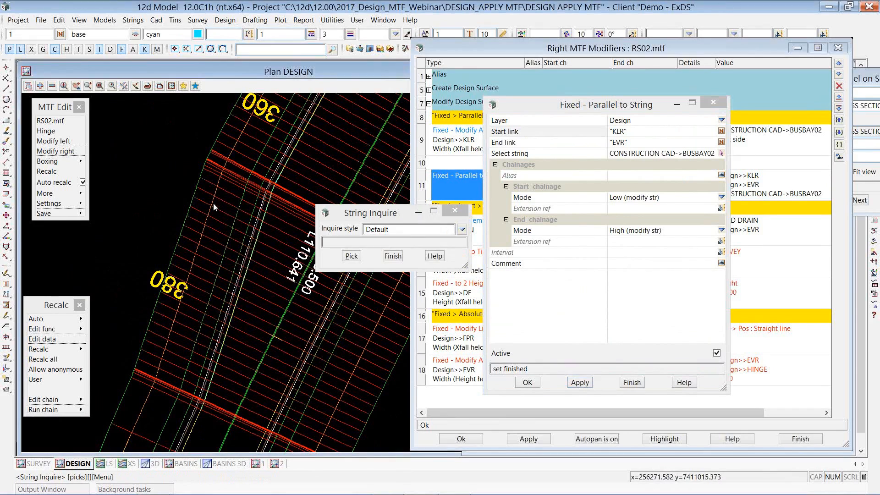
pyautogui.click(213, 203)
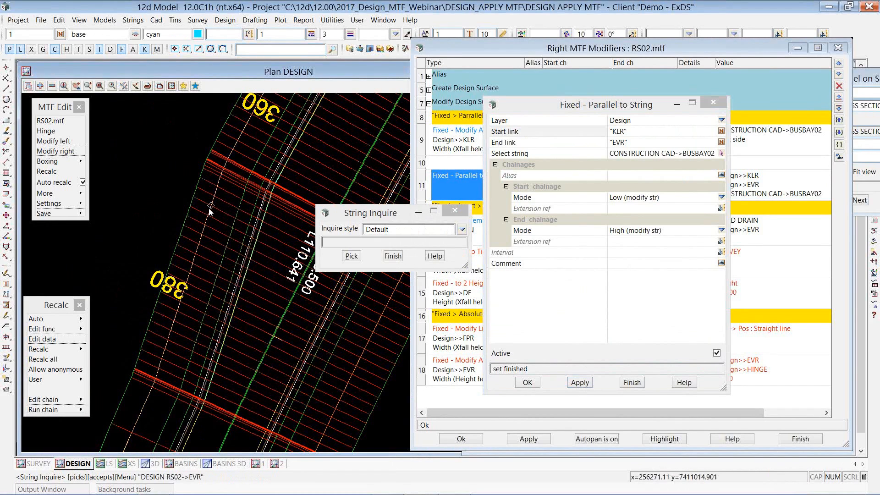
pyautogui.click(391, 260)
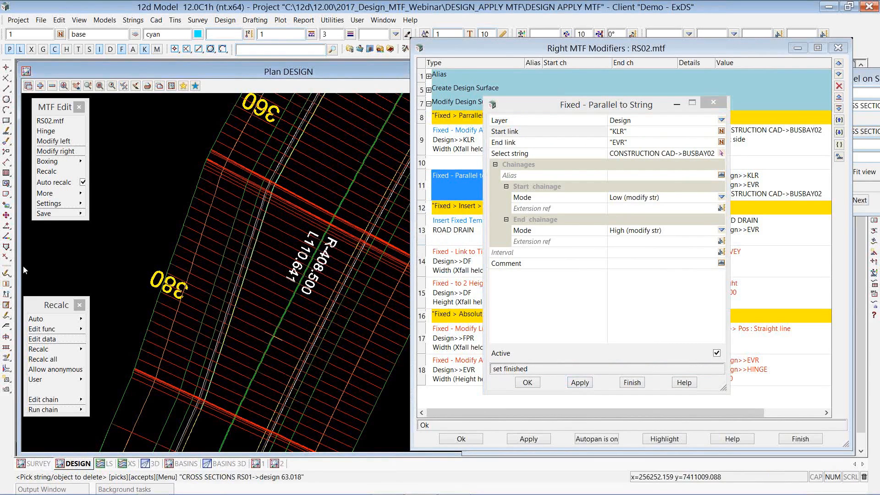
# Step: Measure the footpath width between the FPR and FBR strings near chainage 390 and along the bus bay taper
pyautogui.moveTo(6, 283)
pyautogui.click(40, 285)
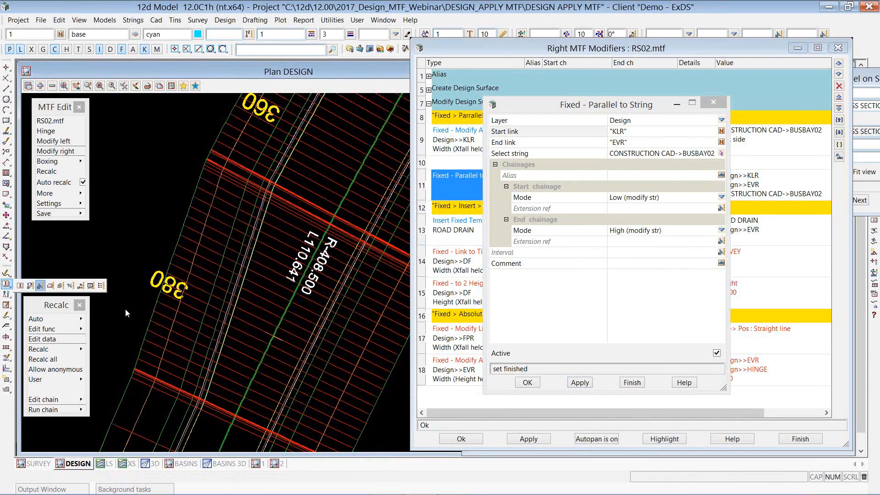
pyautogui.moveTo(204, 315); pyautogui.dragTo(265, 151)
pyautogui.click(171, 419)
pyautogui.click(174, 420)
pyautogui.middleClick(173, 417)
pyautogui.click(170, 411)
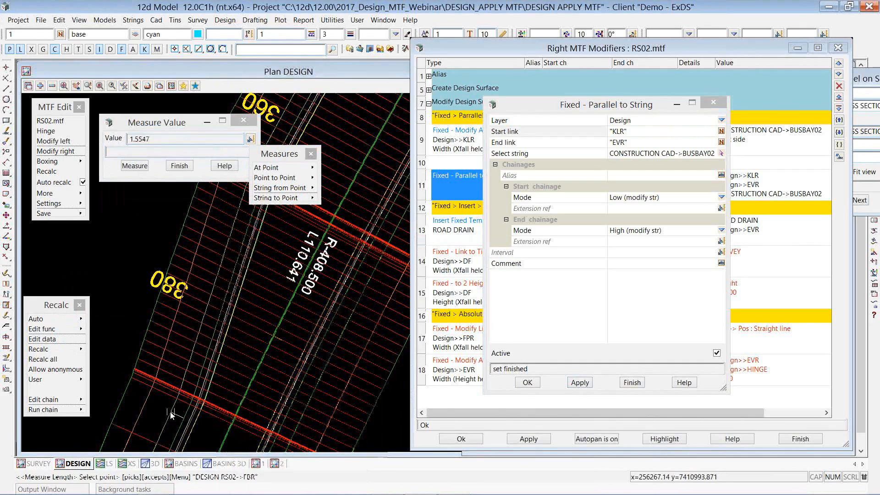
pyautogui.middleClick(171, 413)
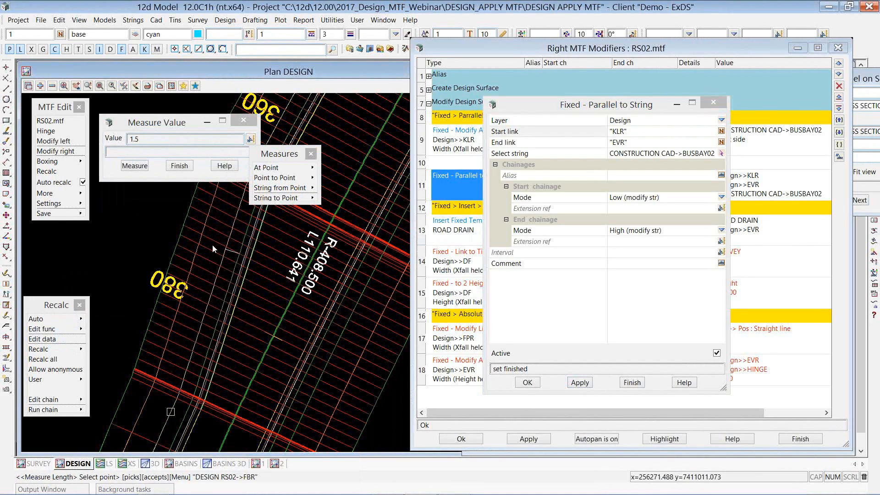
# Step: Measure the footpath width point to point at the FBR string near chainage 377, and close the measurement
pyautogui.scroll(2, 232, 243)
pyautogui.scroll(2, 232, 242)
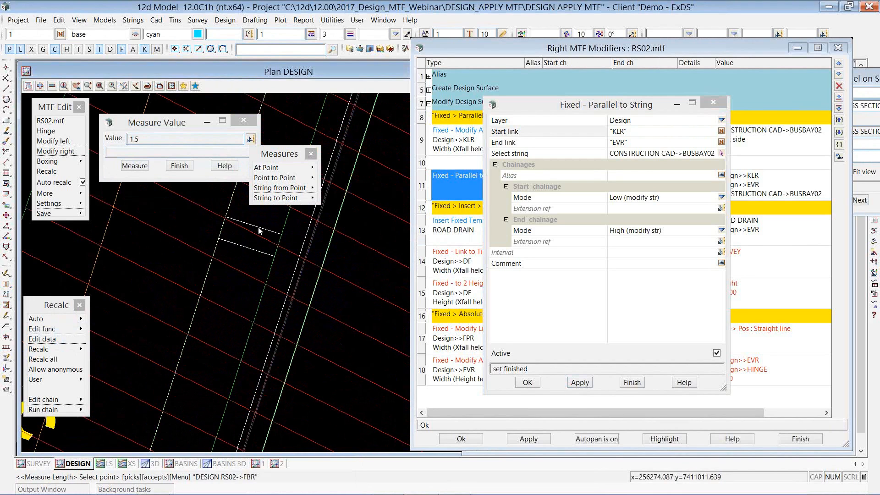
pyautogui.click(312, 169)
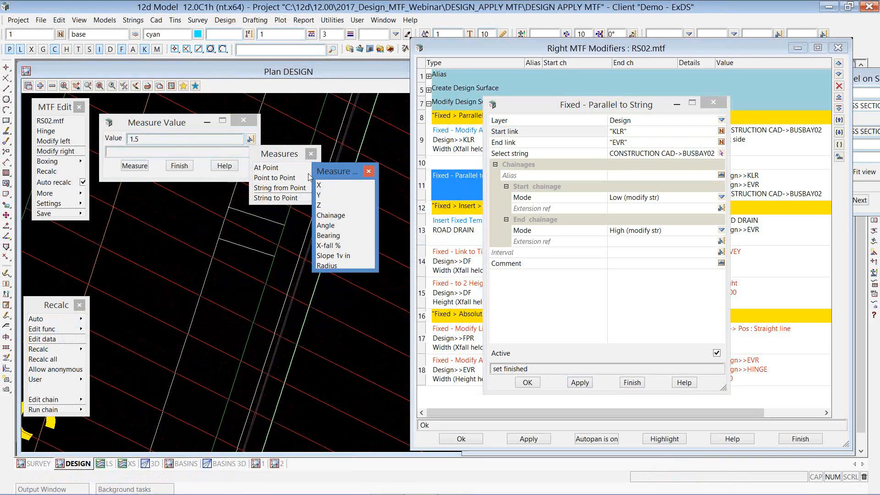
pyautogui.click(294, 178)
pyautogui.click(330, 195)
pyautogui.click(209, 280)
pyautogui.scroll(-4, 208, 278)
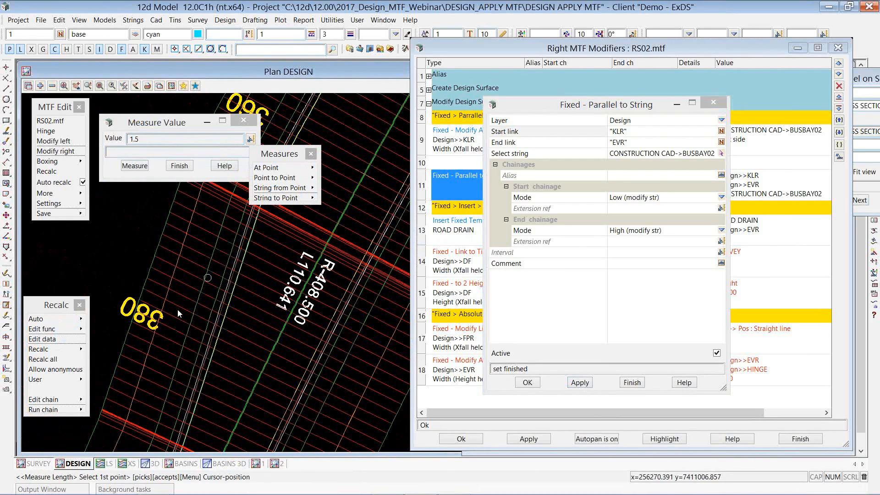
pyautogui.scroll(2, 185, 305)
pyautogui.click(255, 291)
pyautogui.moveTo(224, 276)
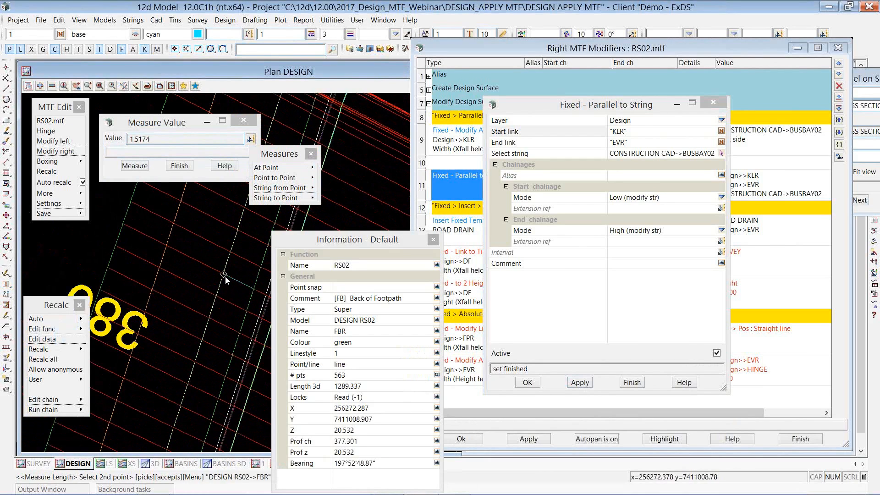
pyautogui.click(225, 276)
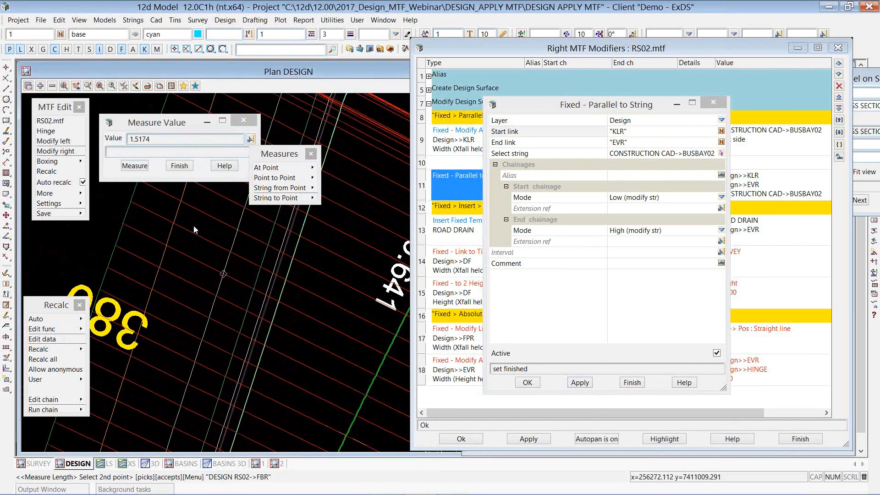
pyautogui.click(178, 166)
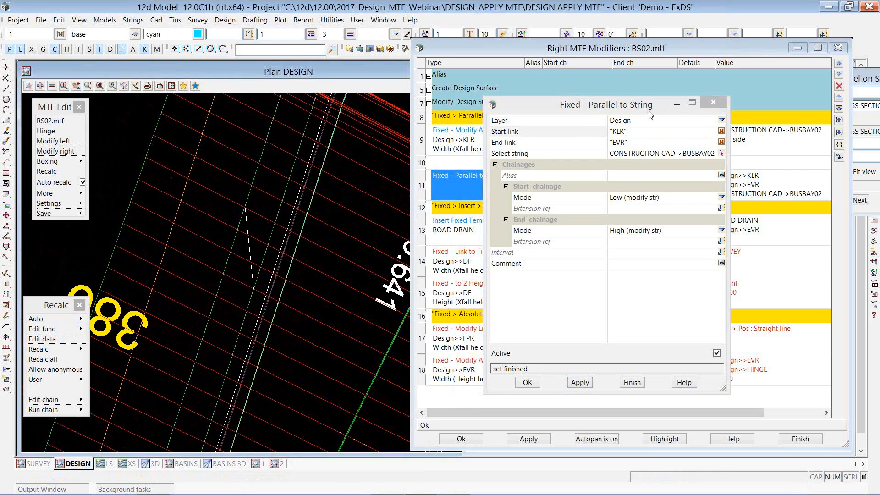
# Step: Accept the Parallel to String modifier and open the Insert Fixed Template modifier that adds ROAD DRAIN after EVR
pyautogui.click(527, 382)
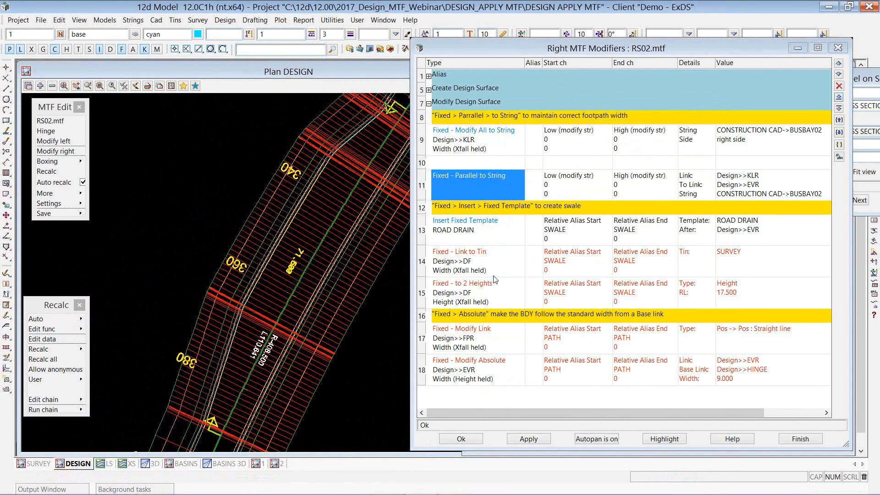
pyautogui.click(178, 176)
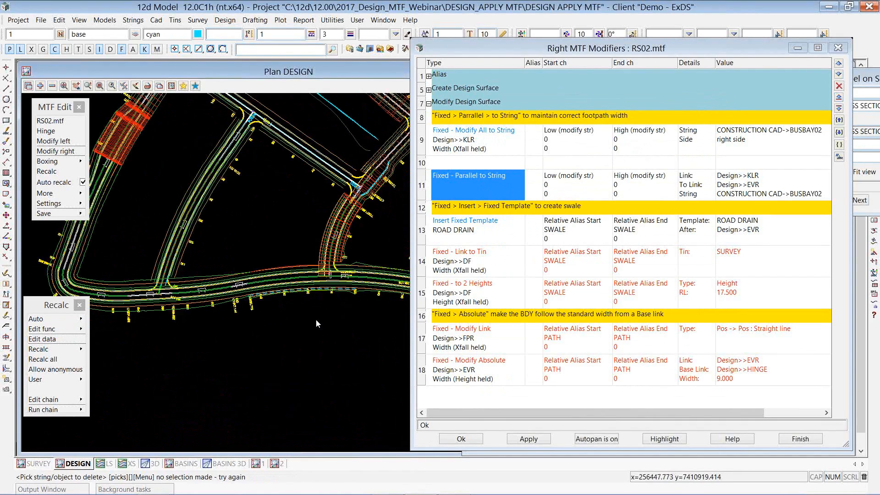
pyautogui.click(461, 232)
pyautogui.doubleClick(461, 232)
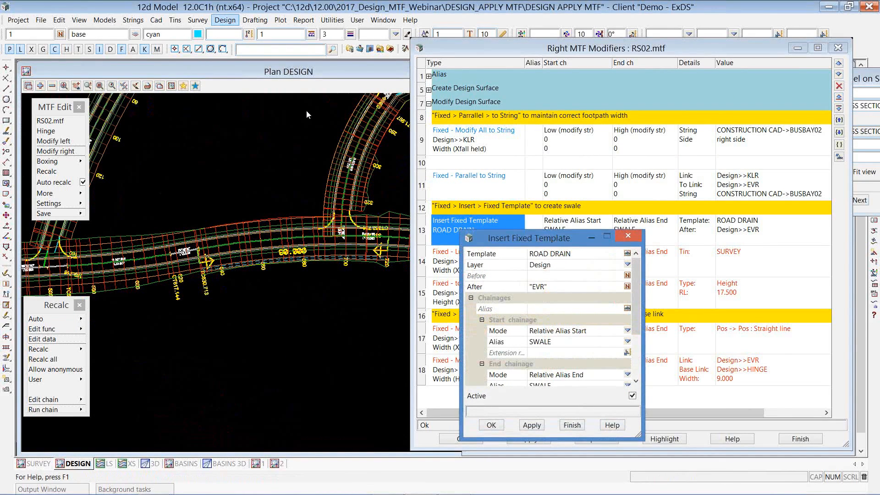
# Step: Open the ROAD DRAIN template for editing and examine its fixed links DF, DI and DB with their drawn profile
pyautogui.click(218, 21)
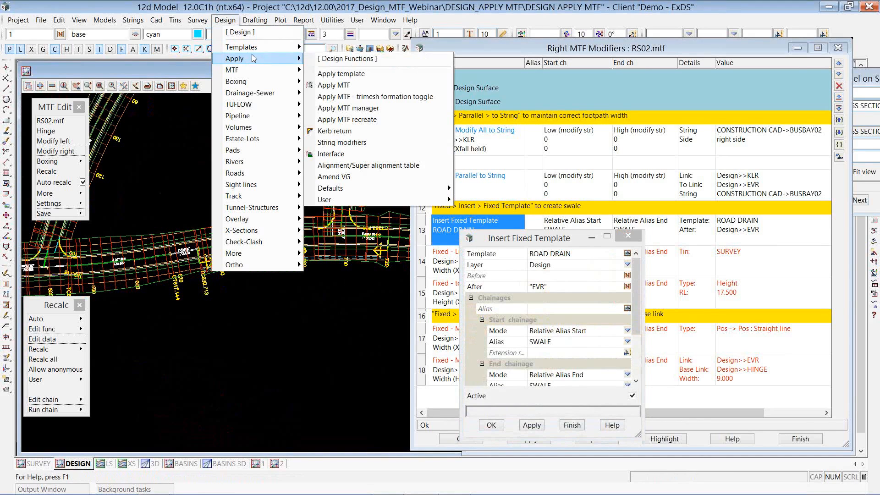
pyautogui.click(330, 86)
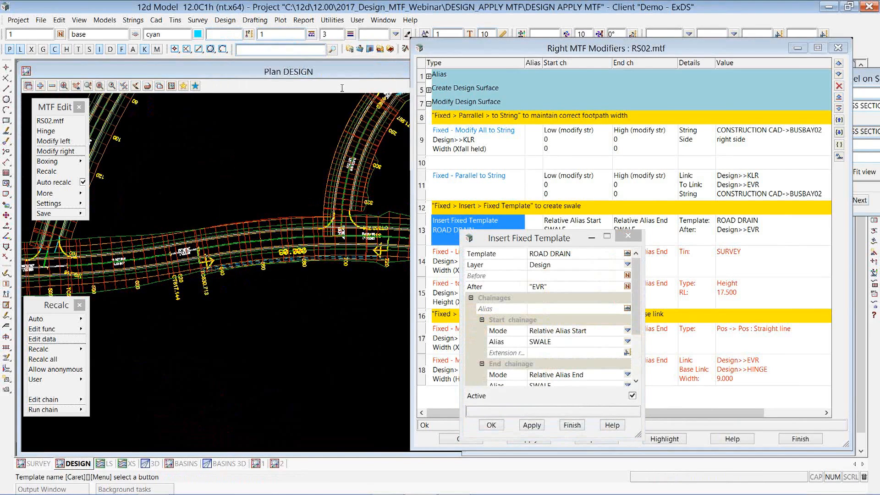
pyautogui.moveTo(384, 81); pyautogui.dragTo(191, 20)
pyautogui.click(344, 46)
pyautogui.doubleClick(362, 167)
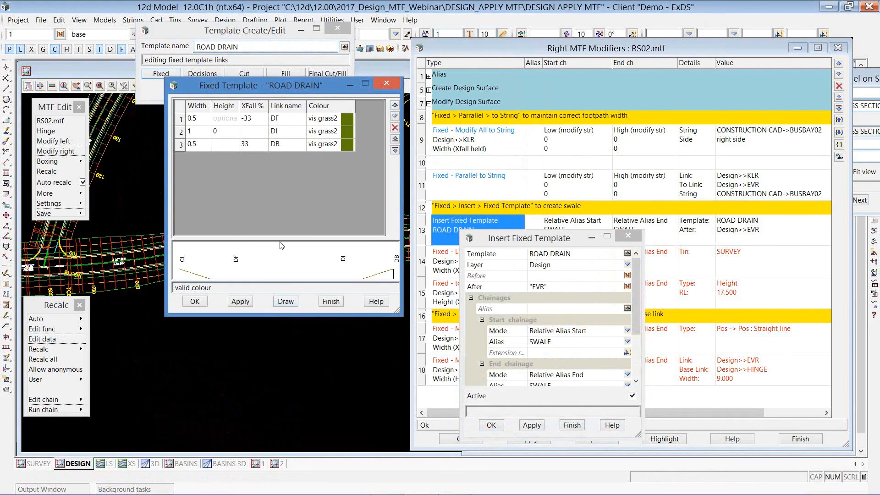
pyautogui.moveTo(281, 238); pyautogui.dragTo(280, 206)
pyautogui.moveTo(278, 87); pyautogui.dragTo(262, 310)
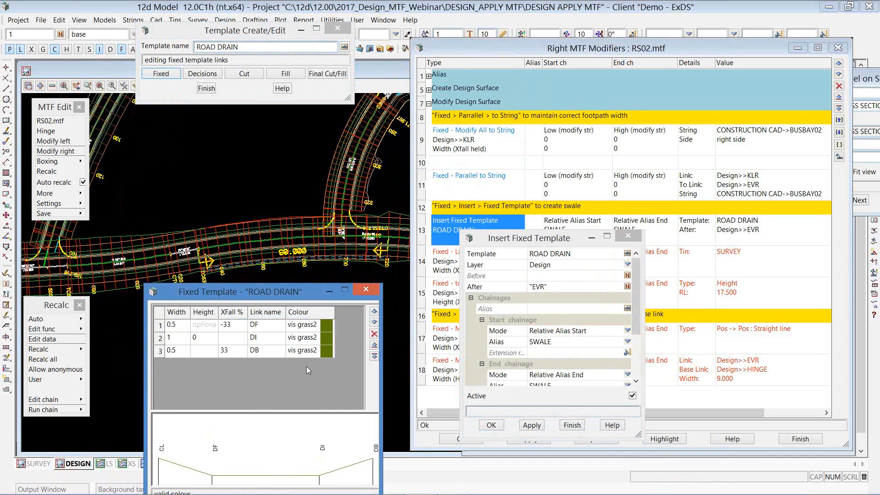
pyautogui.click(367, 290)
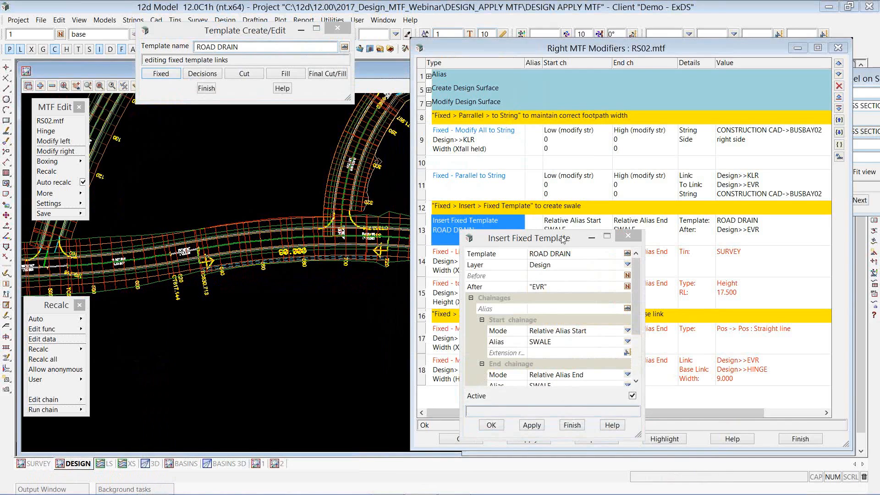
# Step: Close the template modifier and arrange the modifiers list beside the DESIGN plan and LS section, framing the swale between chainages 620 and 720
pyautogui.click(627, 236)
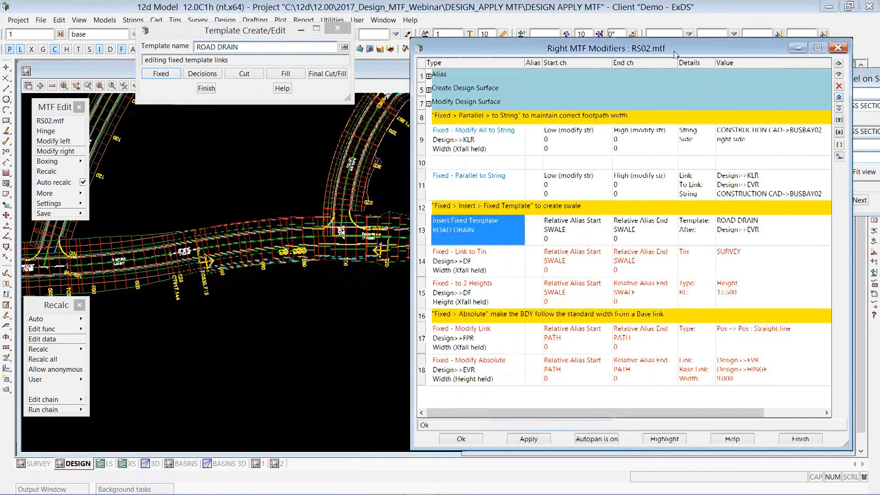
pyautogui.moveTo(675, 54); pyautogui.dragTo(322, 258)
pyautogui.click(106, 464)
pyautogui.scroll(-3, 353, 134)
pyautogui.moveTo(78, 74); pyautogui.dragTo(506, 75)
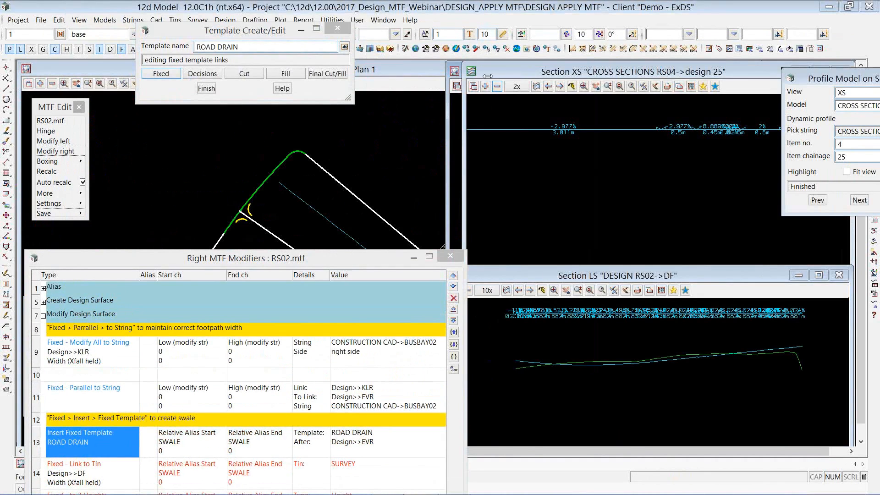
pyautogui.click(457, 75)
pyautogui.moveTo(806, 79); pyautogui.dragTo(807, 91)
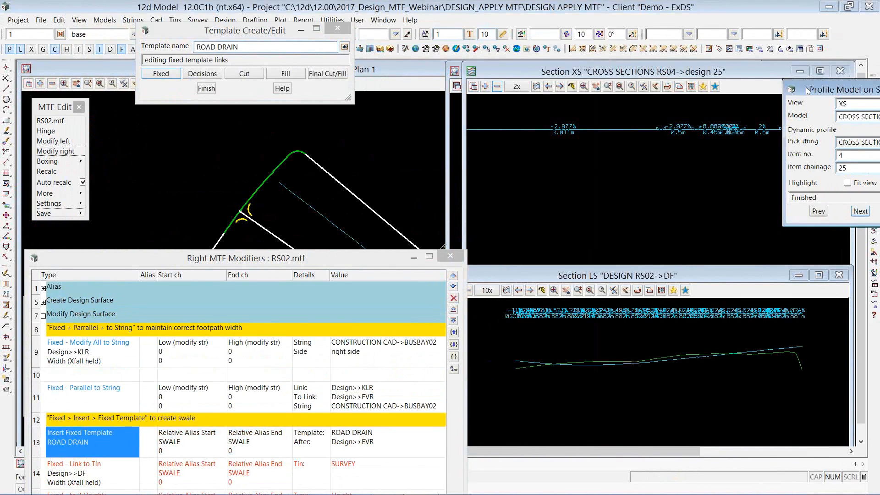
pyautogui.click(800, 71)
pyautogui.scroll(-2, 685, 181)
pyautogui.scroll(3, 684, 181)
pyautogui.moveTo(264, 249); pyautogui.dragTo(240, 69)
pyautogui.scroll(3, 664, 184)
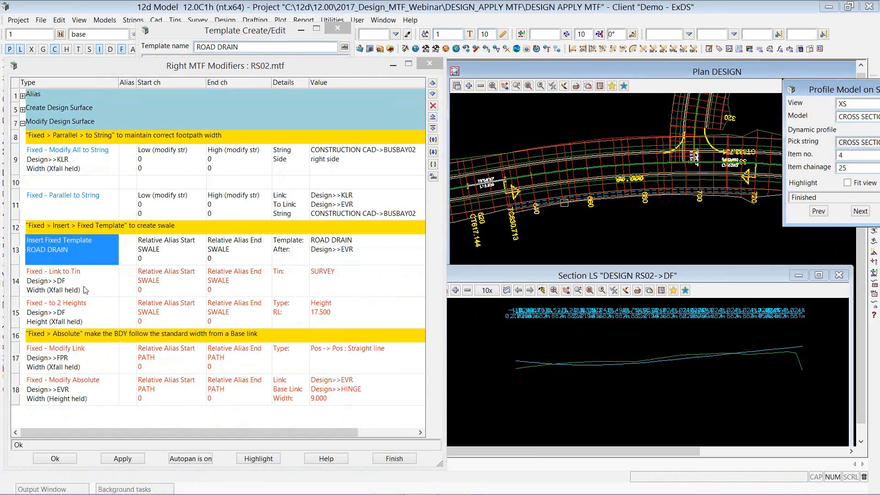
# Step: Insert a blank row above the Fixed to 2 Heights modifier and review the Fixed Modify To options for it
pyautogui.doubleClick(74, 303)
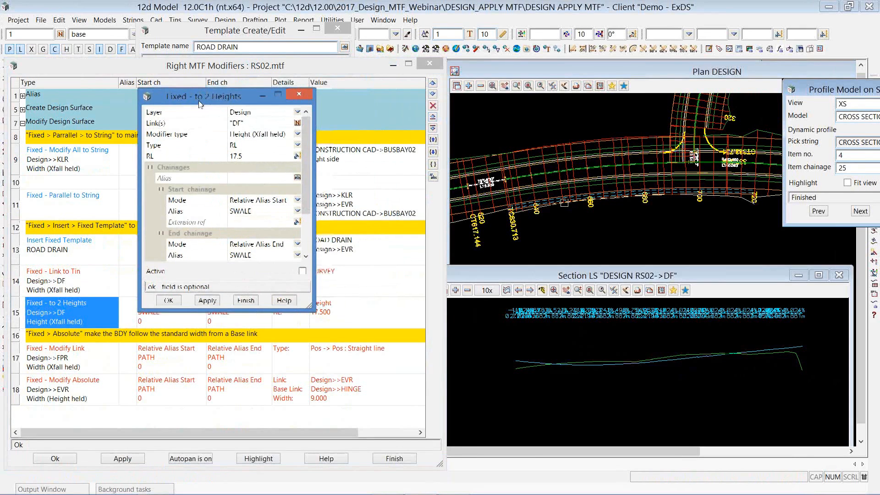
pyautogui.click(18, 313)
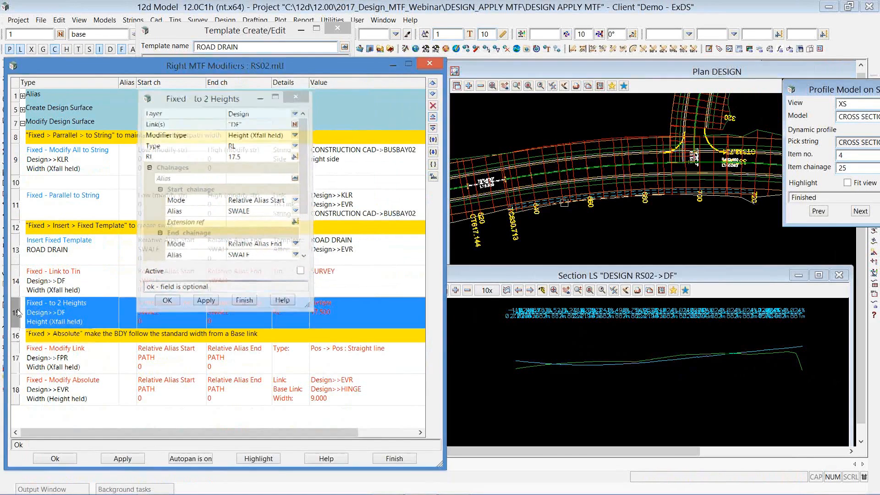
pyautogui.rightClick(18, 312)
pyautogui.click(38, 331)
pyautogui.rightClick(49, 300)
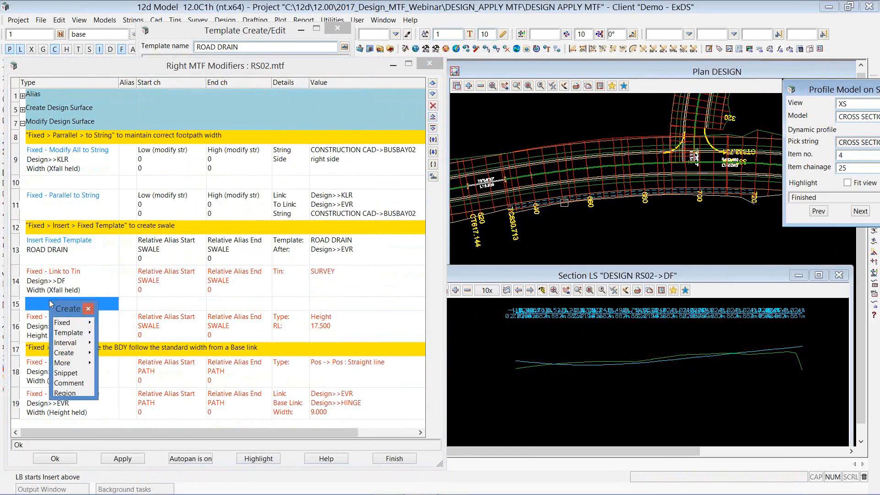
pyautogui.moveTo(88, 323)
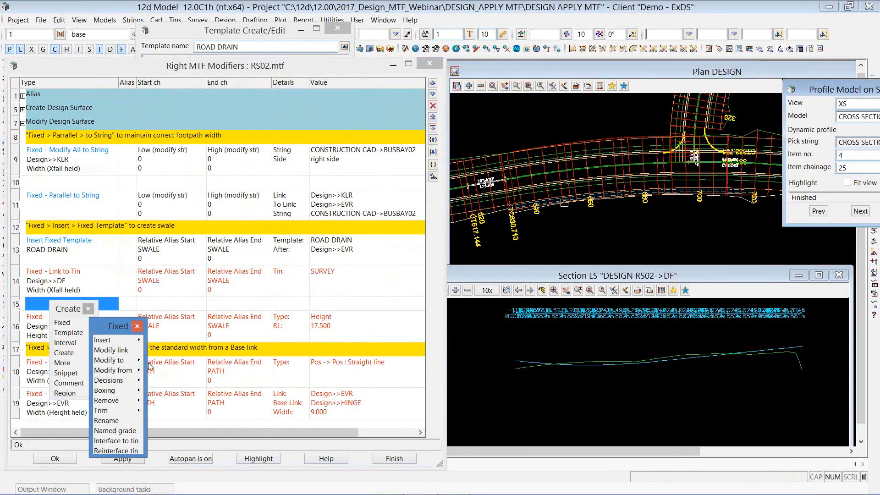
pyautogui.moveTo(112, 360)
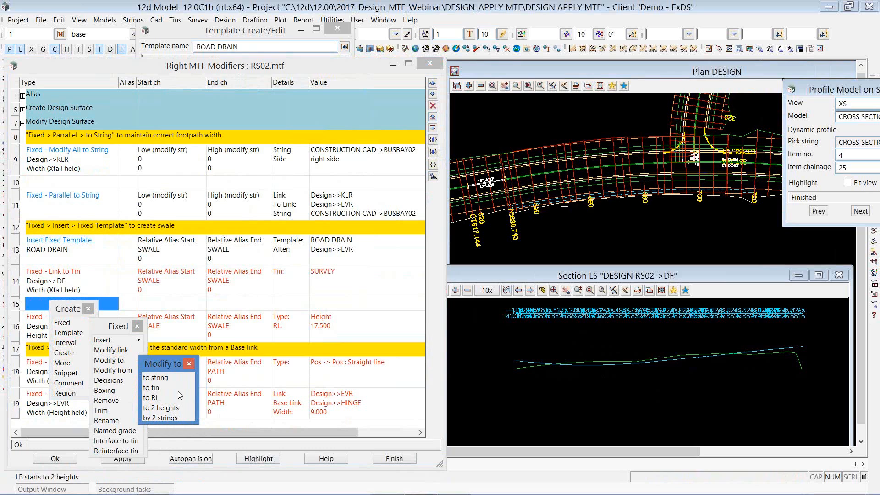
pyautogui.click(90, 309)
# Step: Activate the Fixed to 2 Heights modifier on link DF with type RL and RL 17.5, and apply it
pyautogui.doubleClick(60, 327)
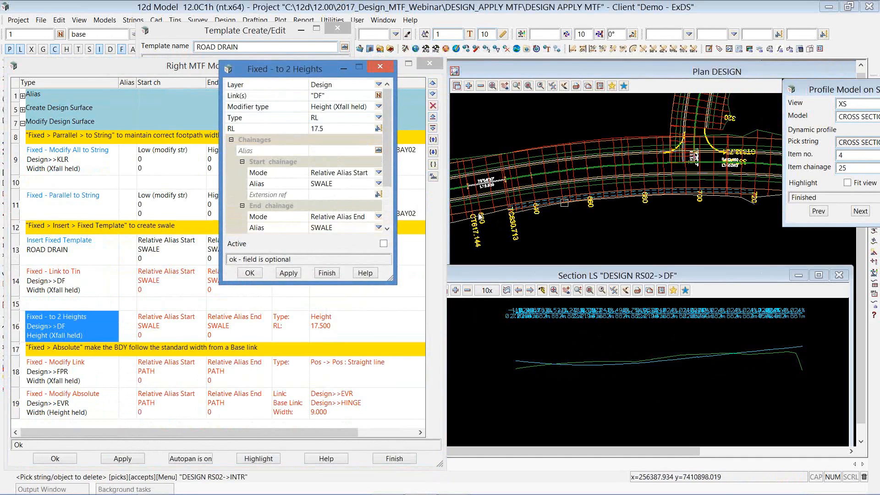
pyautogui.click(333, 119)
pyautogui.click(333, 128)
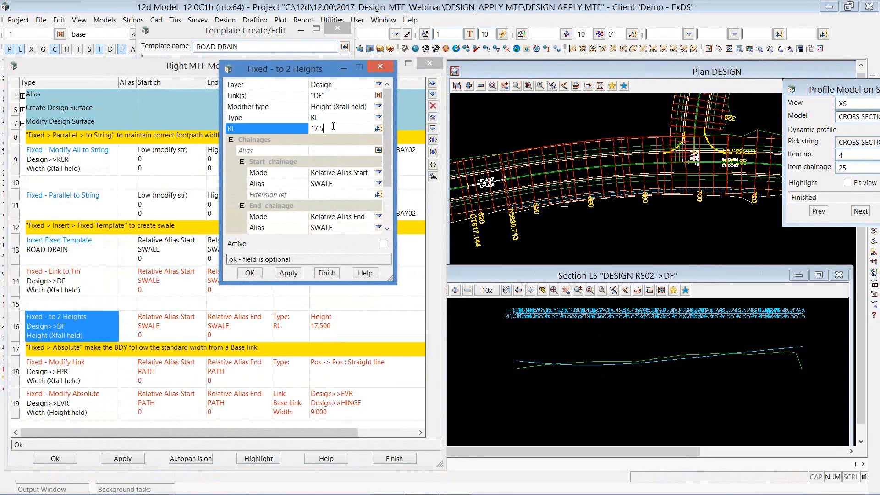
pyautogui.doubleClick(331, 129)
pyautogui.moveTo(220, 284); pyautogui.dragTo(190, 296)
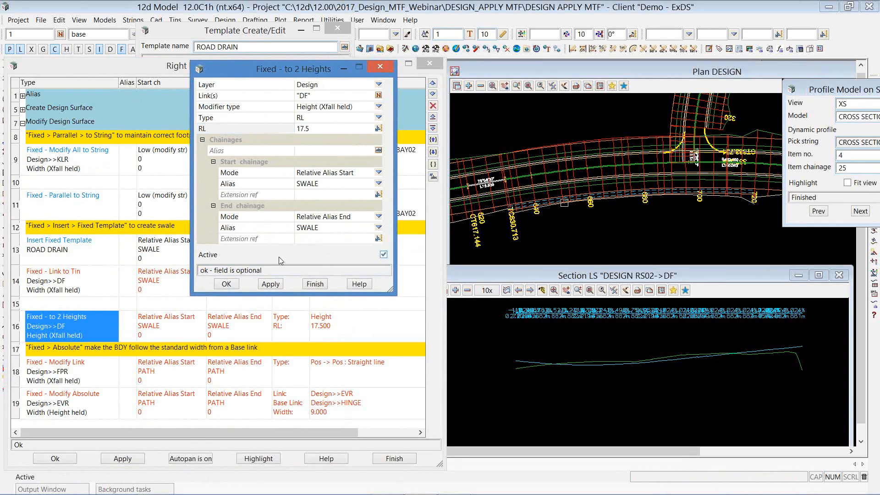
pyautogui.click(269, 284)
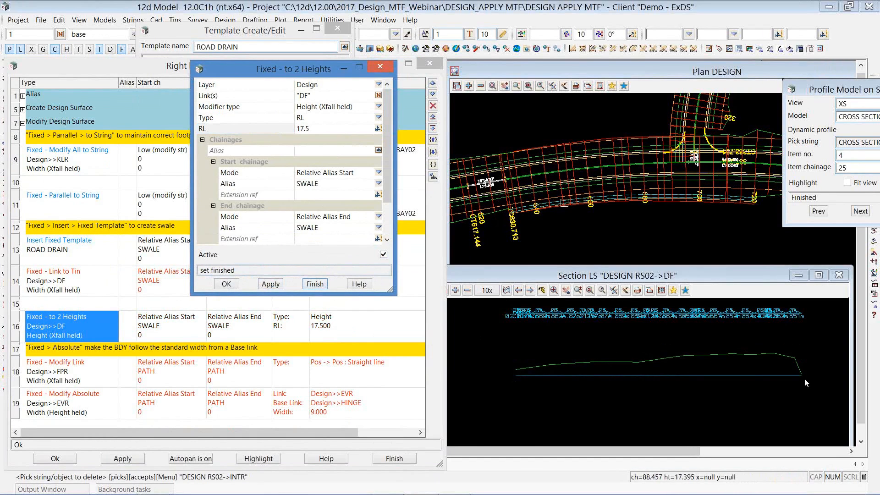
pyautogui.click(749, 376)
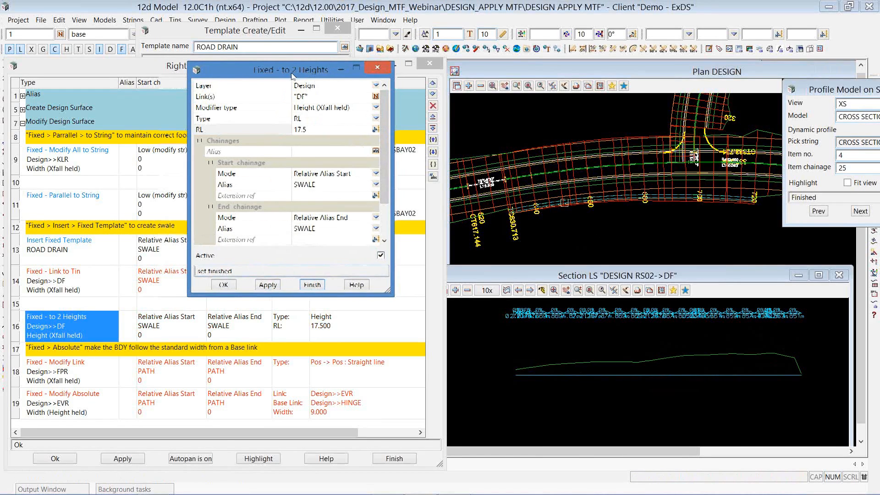
# Step: Set the DF modifier's type to RL -> RL with an end RL of 18, and apply it
pyautogui.moveTo(306, 71); pyautogui.dragTo(255, 84)
pyautogui.click(328, 130)
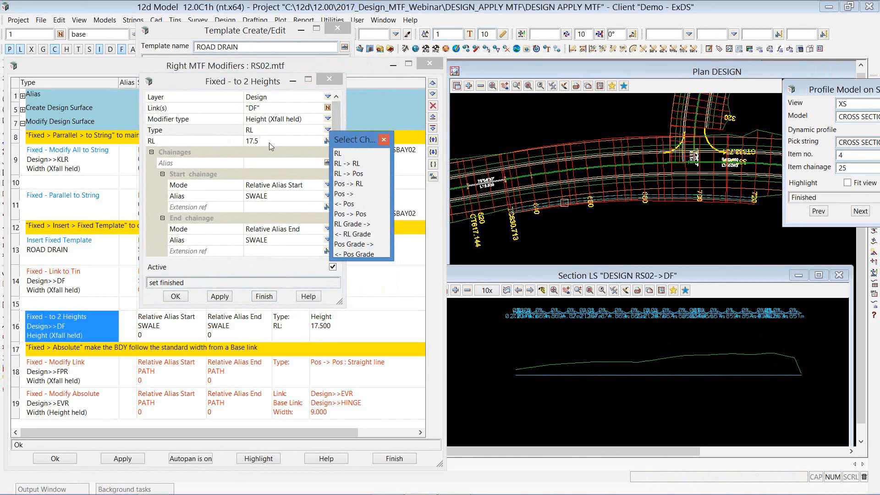
pyautogui.click(348, 164)
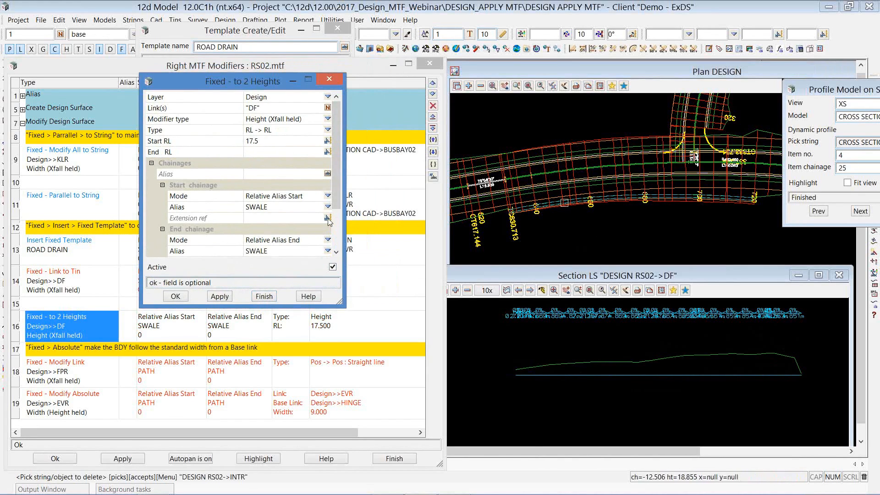
pyautogui.click(281, 152)
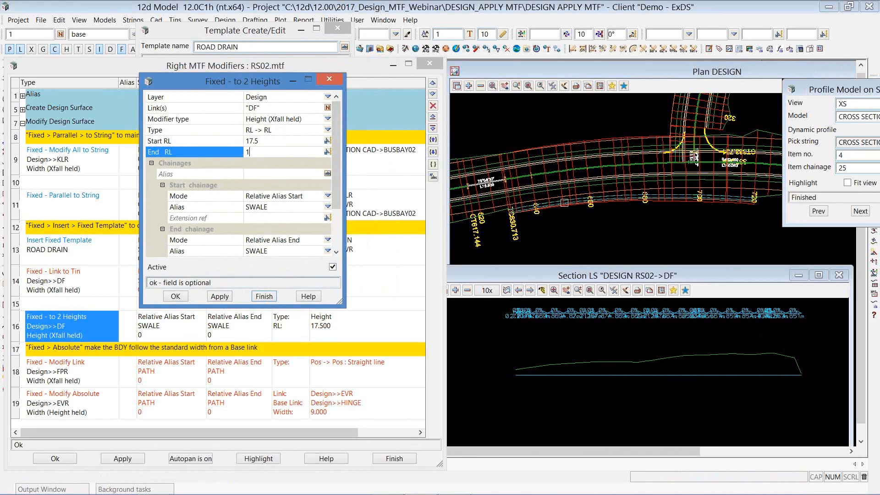
pyautogui.write('18')
pyautogui.click(231, 297)
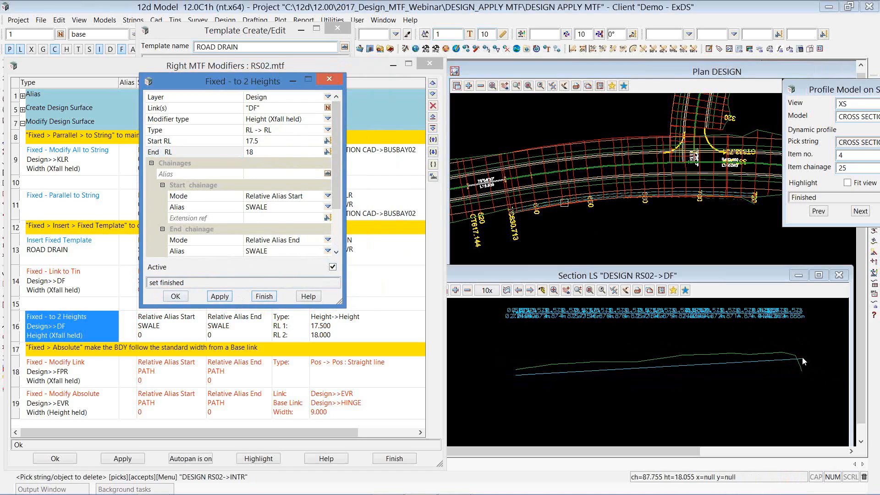
# Step: Set the DF modifier's end RL to 16 and reapply it to the swale
pyautogui.click(260, 152)
pyautogui.moveTo(260, 152); pyautogui.dragTo(241, 152)
pyautogui.write('16')
pyautogui.press('Return')
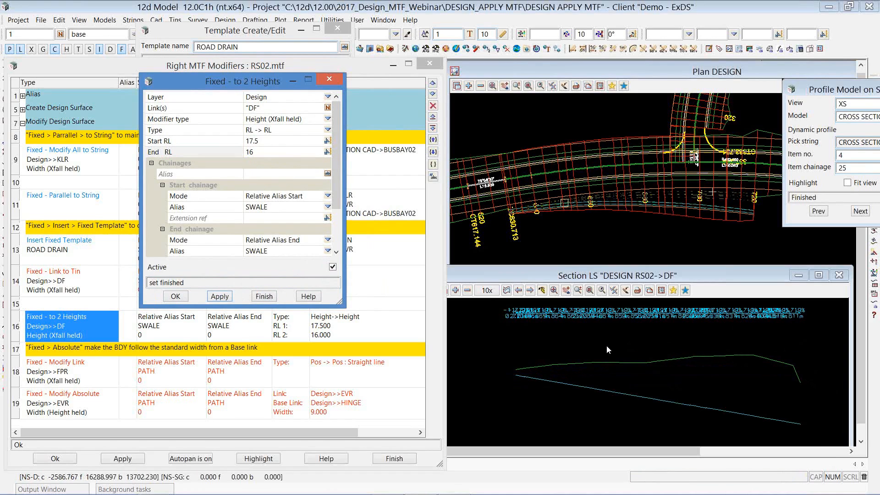
pyautogui.click(684, 240)
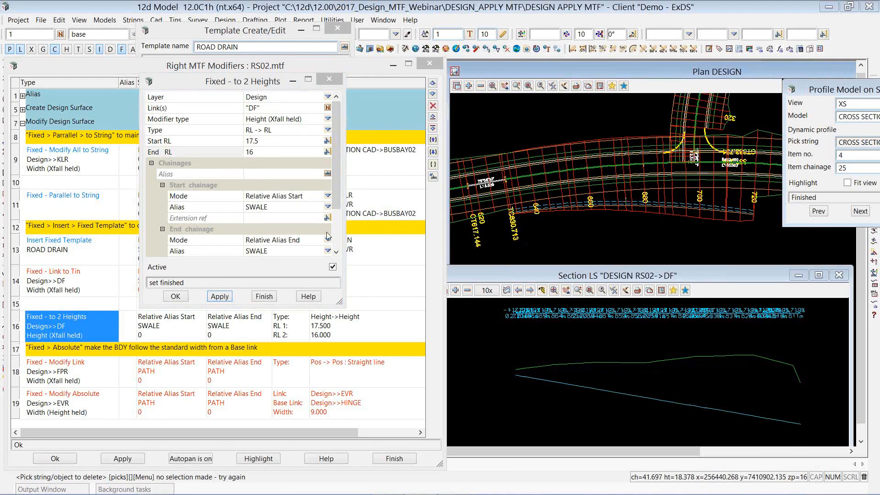
# Step: Deactivate the Fixed to 2 Heights modifier on DF and apply the change
pyautogui.click(263, 157)
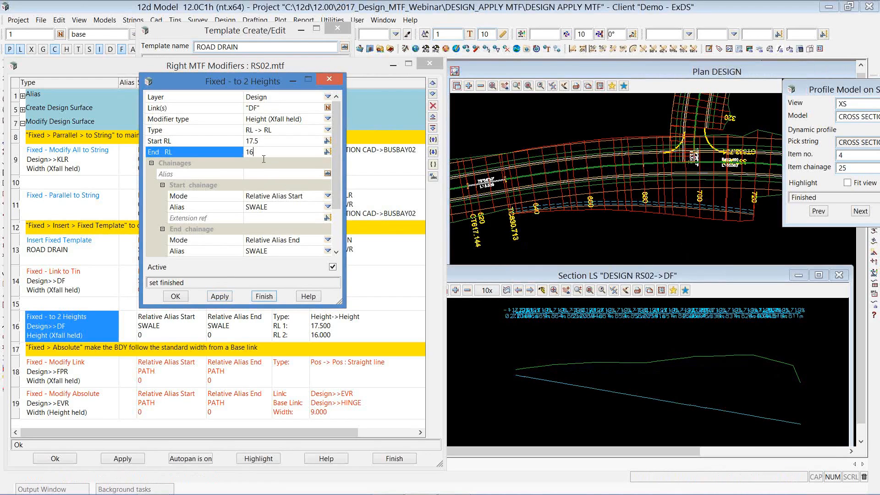
pyautogui.click(327, 130)
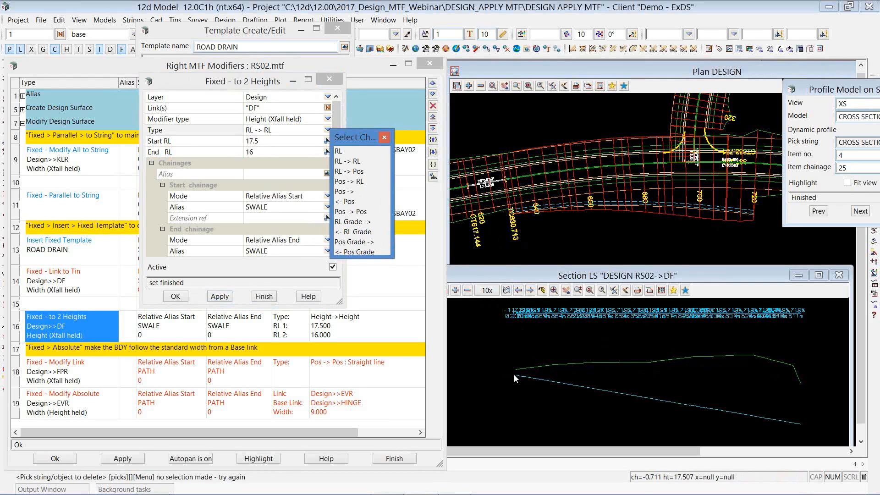
pyautogui.click(333, 267)
pyautogui.click(218, 296)
pyautogui.click(259, 297)
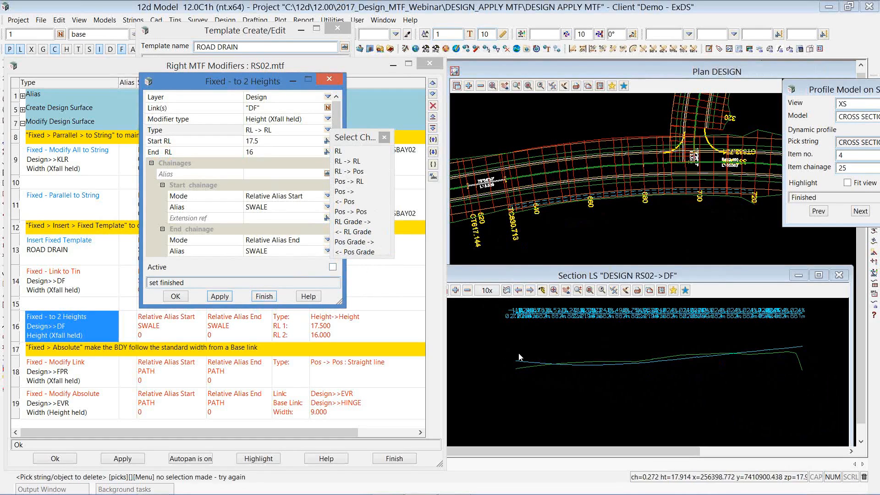
# Step: Set the DF modifier's type to Pos Grade -> with a grade of -0.5, activate it and apply it
pyautogui.click(354, 241)
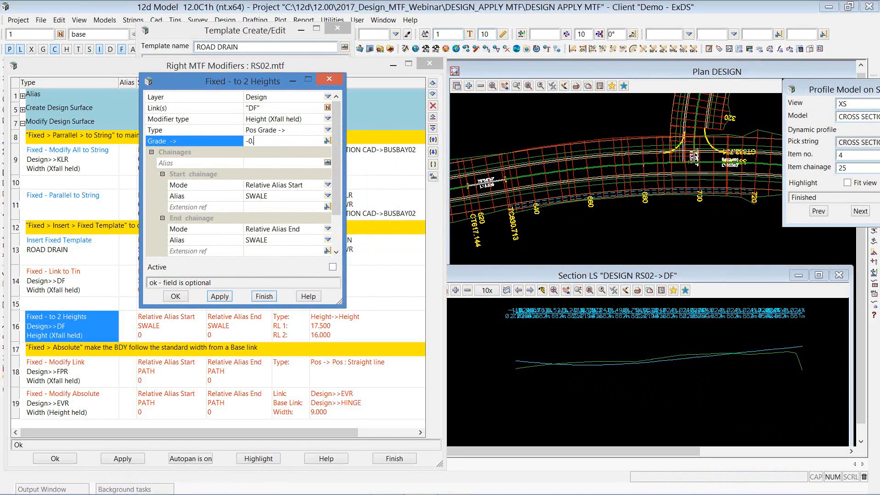
pyautogui.click(219, 296)
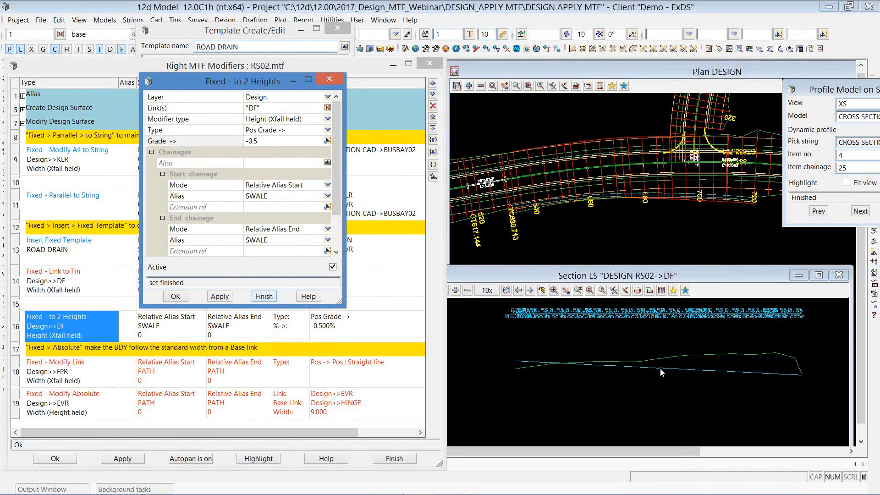
pyautogui.click(662, 368)
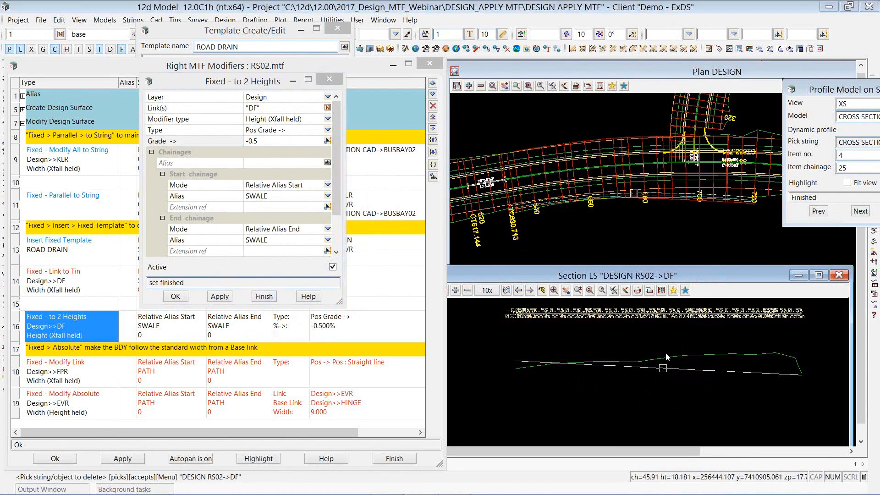
# Step: Compare the graded DF line with the SURVEY tin along the LS section
pyautogui.scroll(1, 569, 367)
pyautogui.scroll(1, 569, 367)
pyautogui.scroll(2, 476, 343)
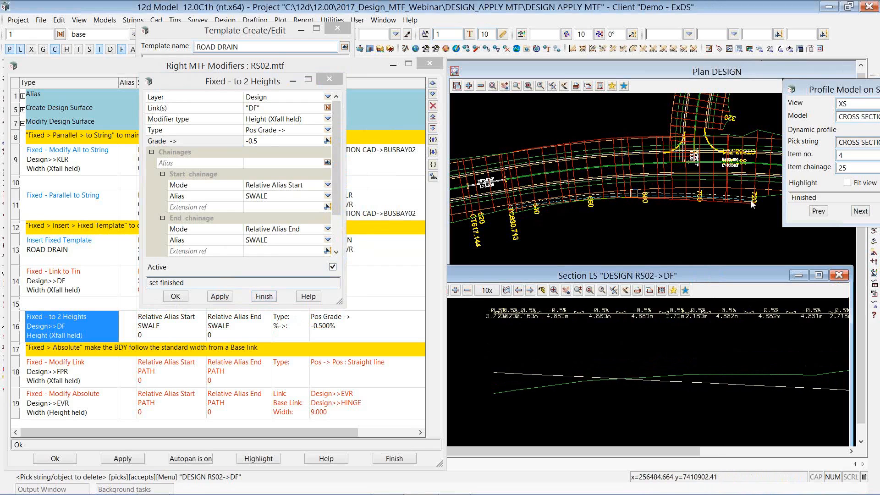
pyautogui.click(625, 378)
pyautogui.scroll(-5, 530, 355)
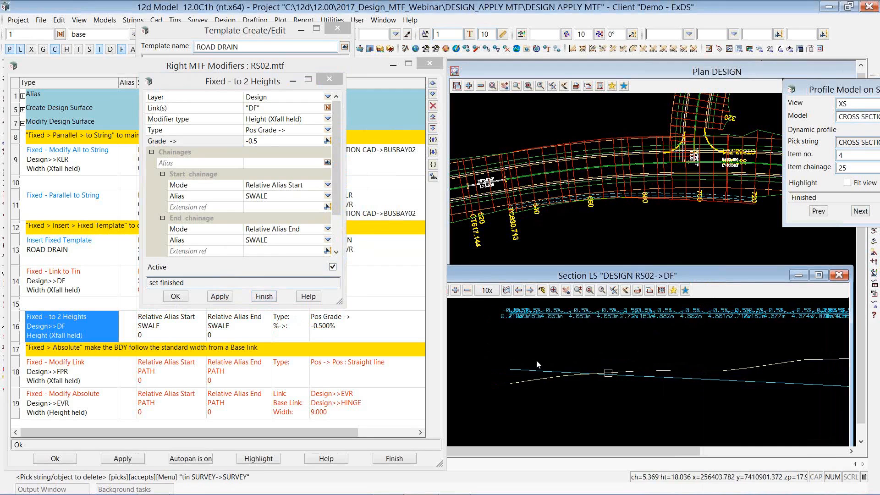
pyautogui.scroll(1, 555, 356)
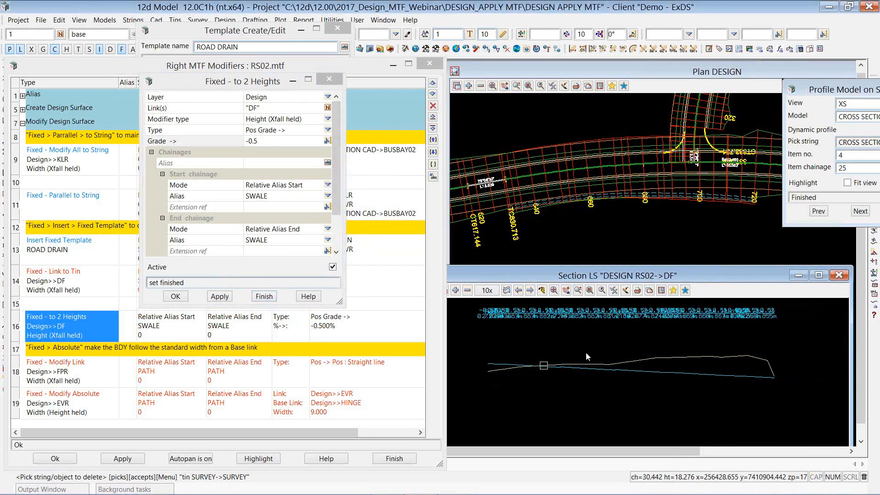
pyautogui.scroll(1, 587, 352)
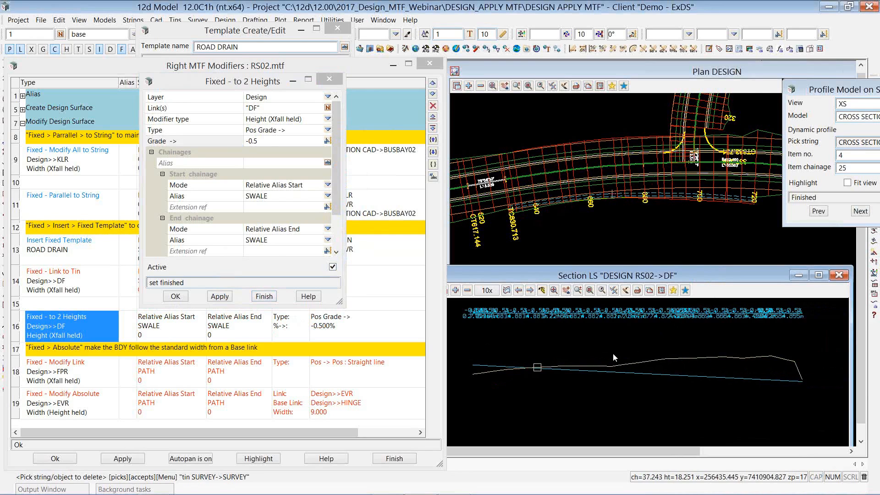
# Step: Accept the Fixed to 2 Heights modifier and show the road between chainages 1080 and 1220 in the DESIGN plan
pyautogui.click(175, 297)
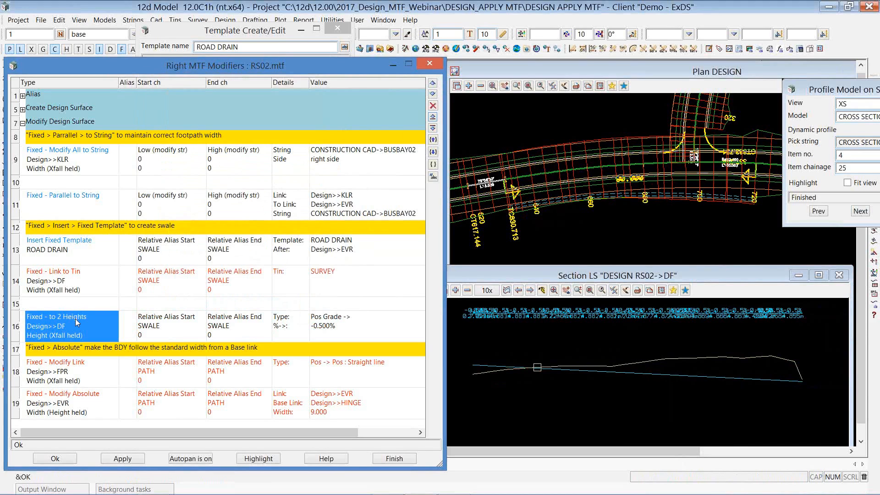
pyautogui.click(644, 72)
pyautogui.click(629, 240)
pyautogui.scroll(-10, 546, 373)
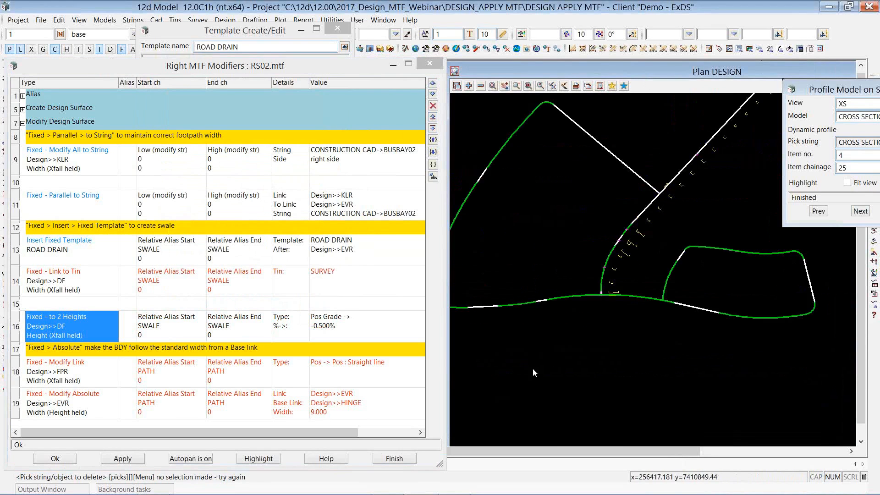
pyautogui.scroll(2, 627, 316)
pyautogui.scroll(6, 591, 339)
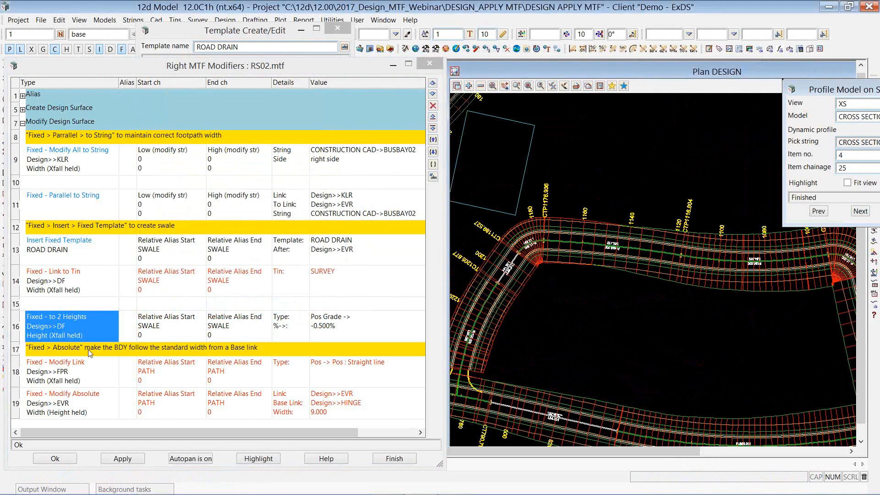
pyautogui.rightClick(76, 305)
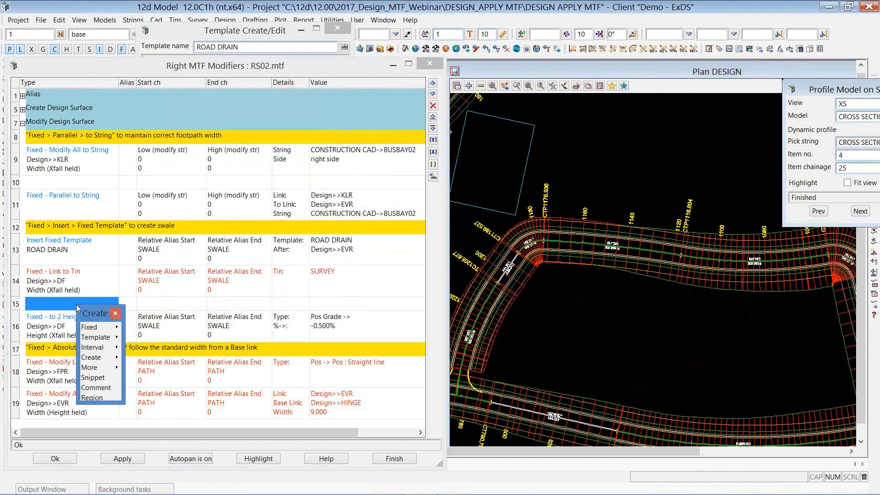
pyautogui.click(115, 328)
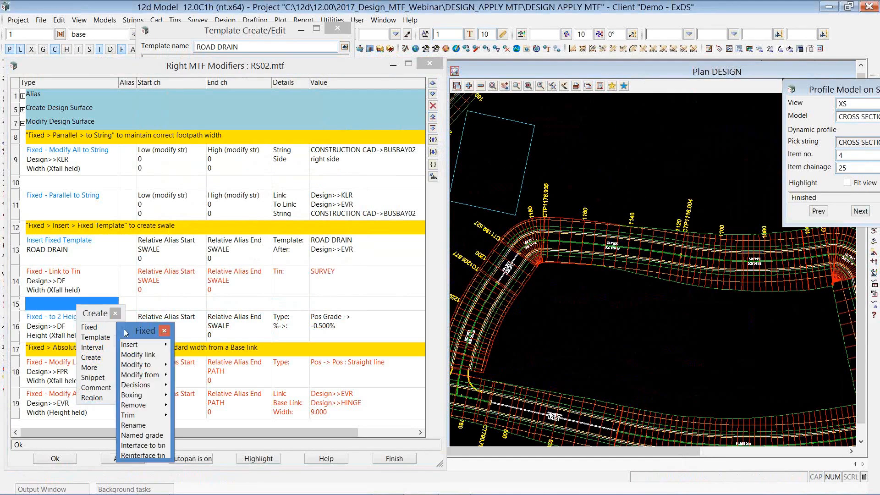
pyautogui.click(136, 366)
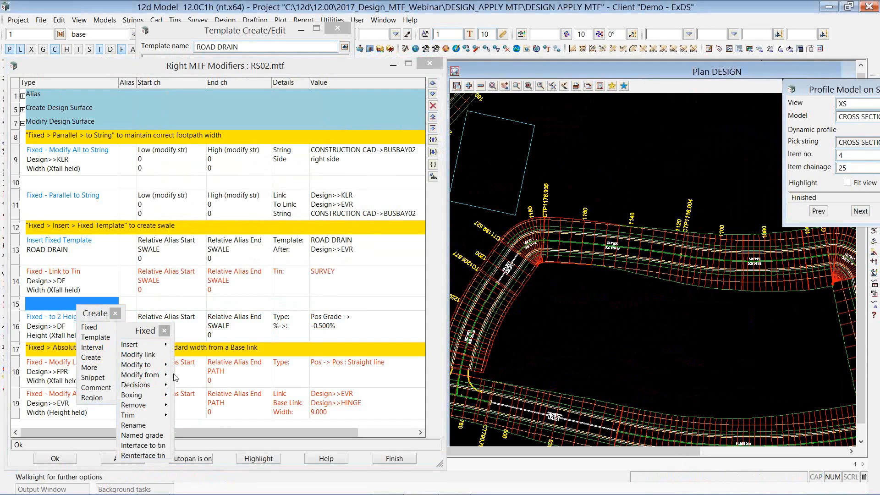
pyautogui.moveTo(173, 374)
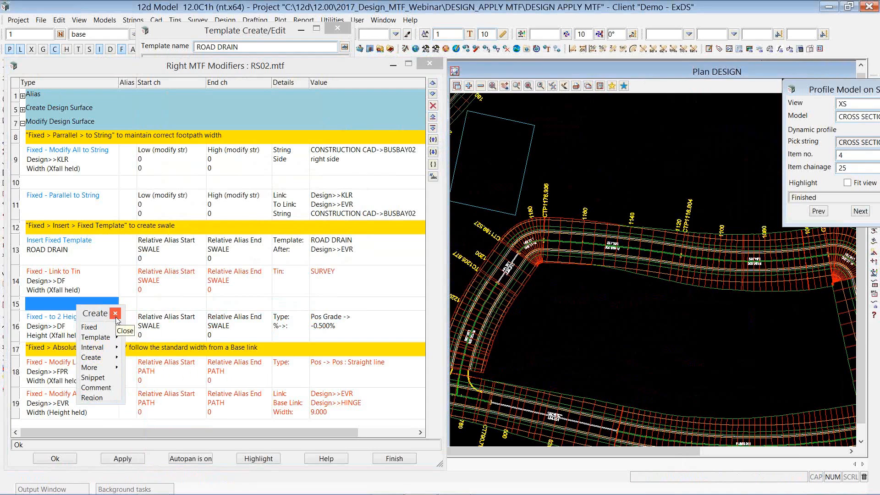
pyautogui.click(115, 314)
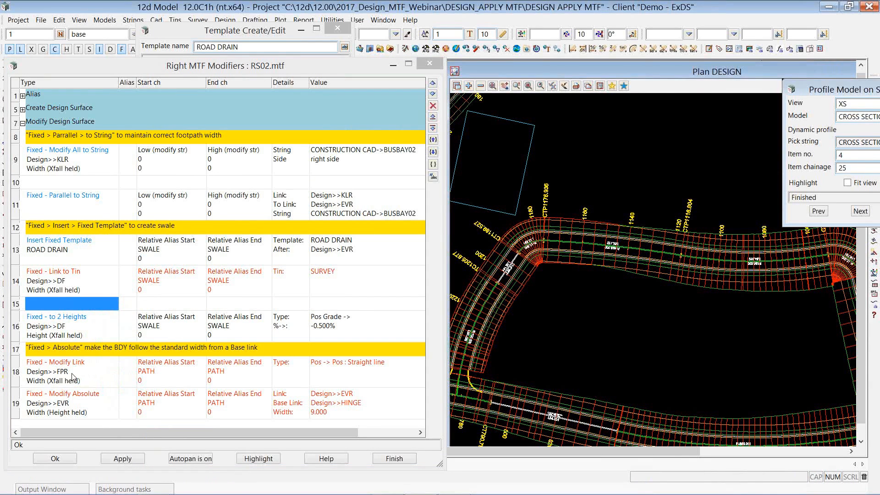
# Step: Activate and apply the Fixed Modify Link modifier on FPR across the PATH chainage range
pyautogui.click(73, 377)
pyautogui.doubleClick(163, 373)
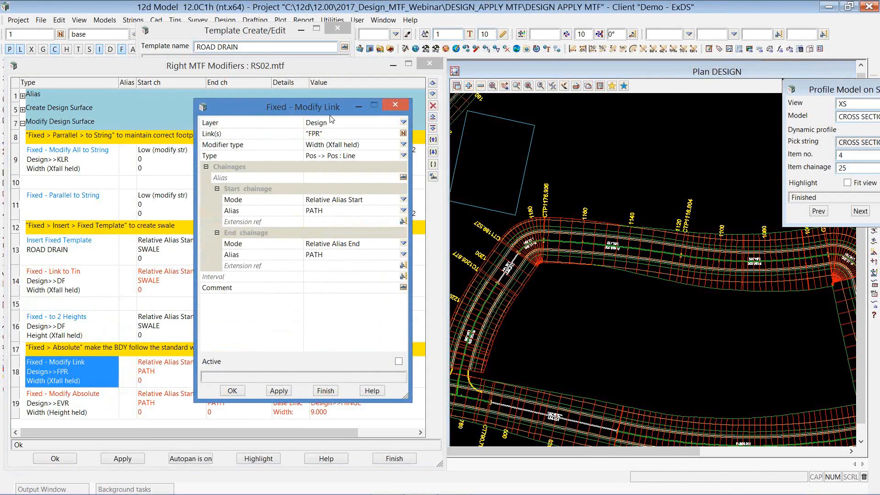
pyautogui.click(642, 342)
pyautogui.scroll(-3, 599, 318)
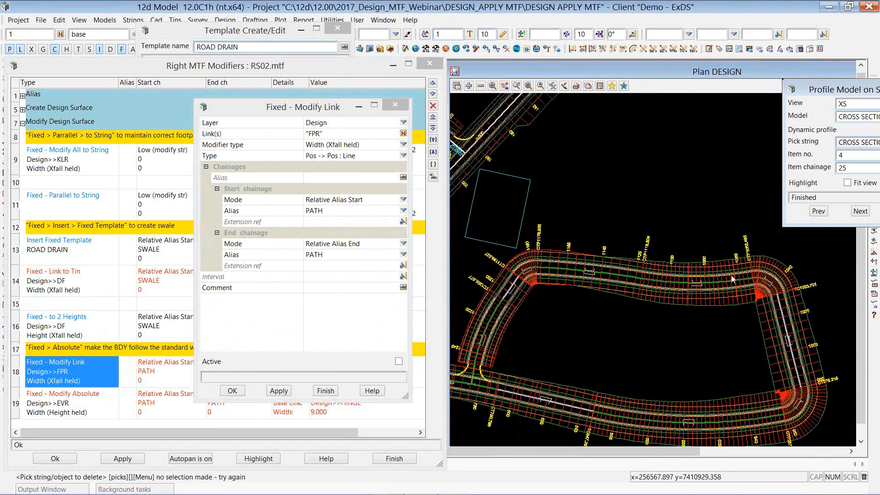
pyautogui.scroll(3, 732, 278)
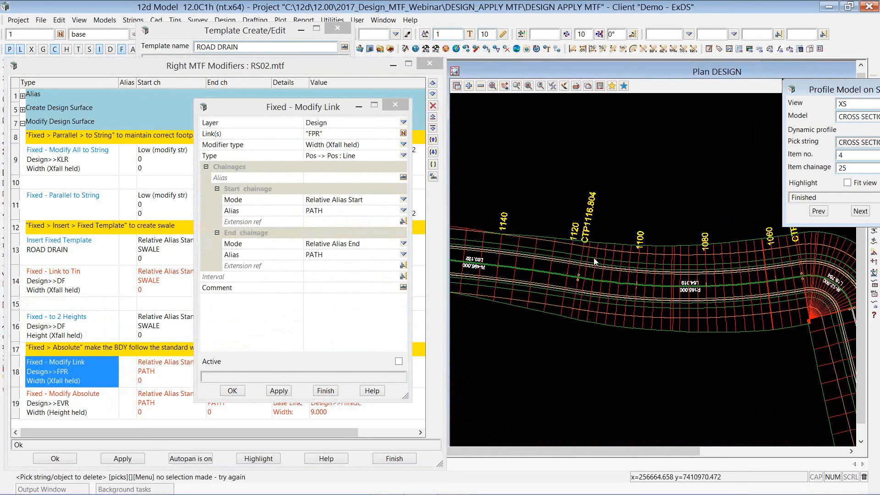
pyautogui.click(402, 156)
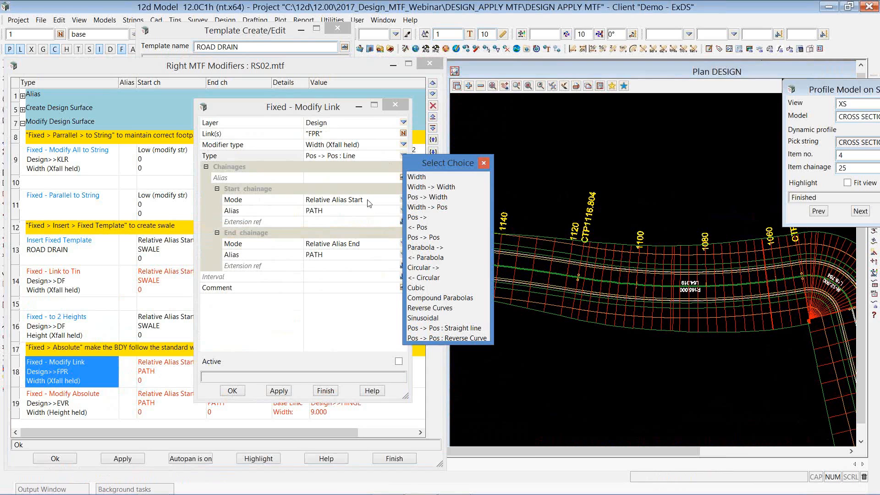
pyautogui.click(398, 361)
pyautogui.click(279, 390)
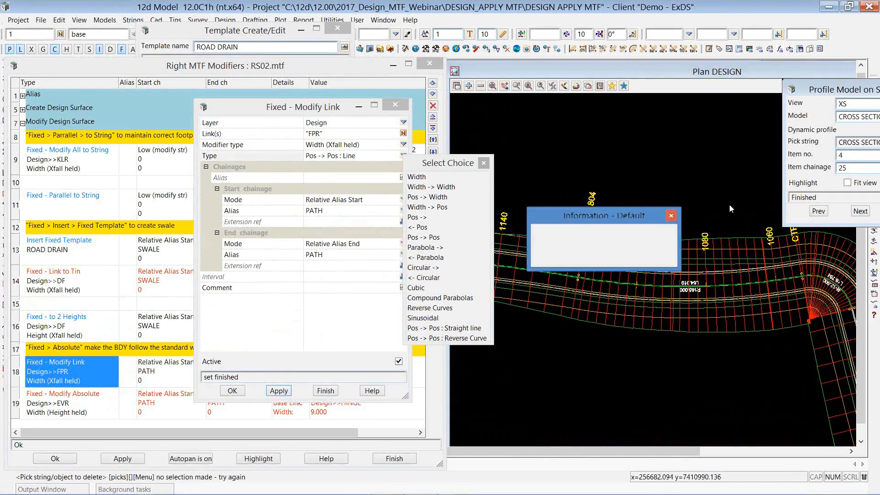
# Step: Inspect the FPR line between chainages 1060 and 1120 in the DESIGN plan and accept the Modify Link modifier
pyautogui.scroll(4, 729, 204)
pyautogui.scroll(-1, 706, 291)
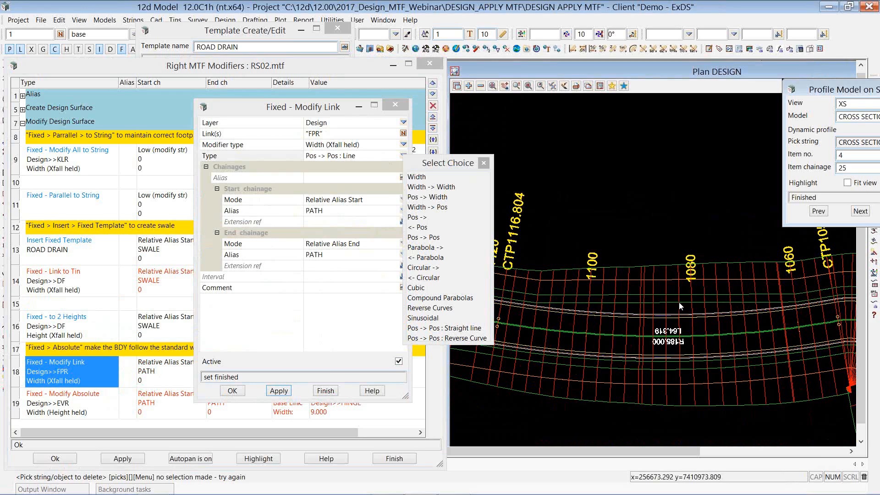
pyautogui.click(232, 391)
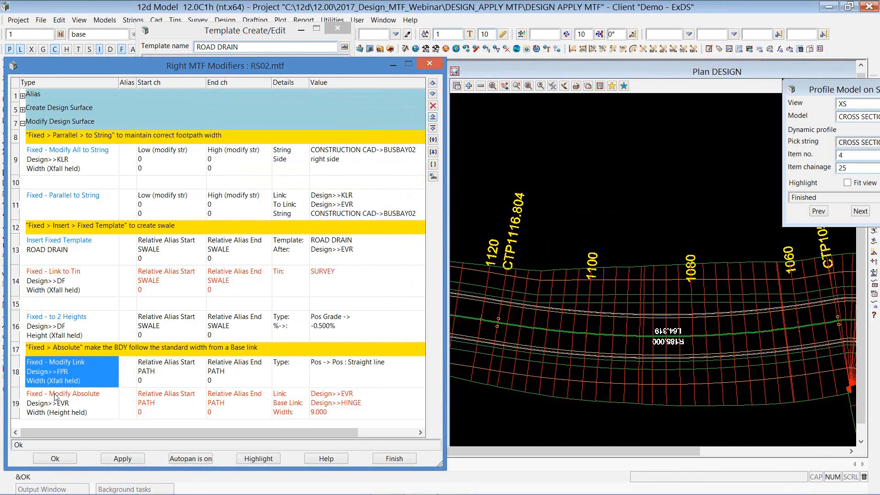
# Step: Open the Fixed Modify Absolute modifier on EVR and review its width, link and base link
pyautogui.doubleClick(55, 397)
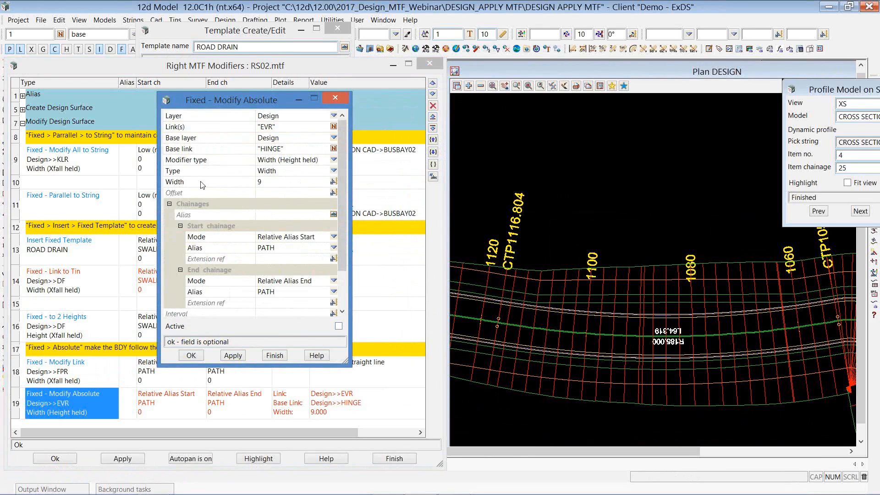
pyautogui.click(276, 181)
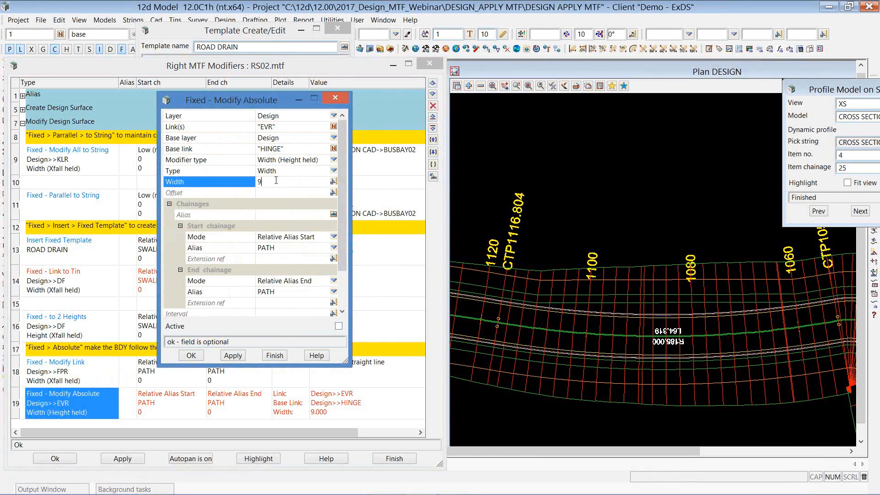
pyautogui.click(268, 127)
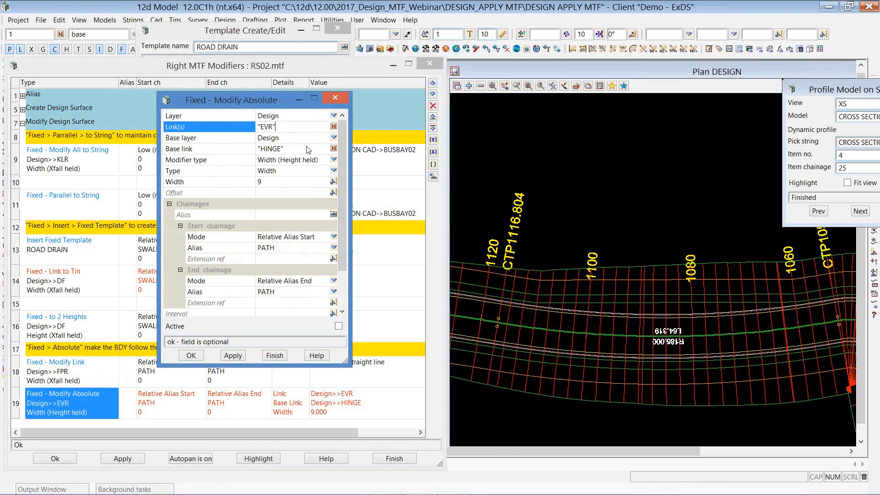
pyautogui.click(252, 153)
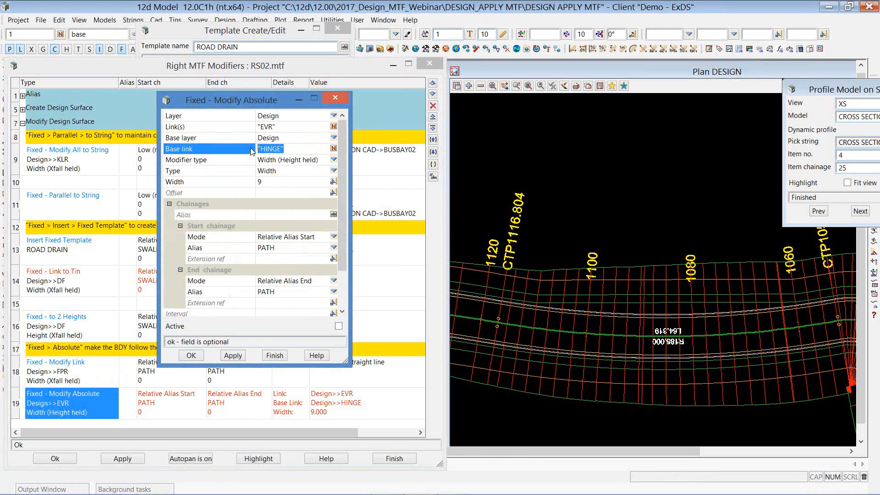
# Step: Check the hinge link name in the MTF settings and close it unchanged
pyautogui.moveTo(195, 72); pyautogui.dragTo(273, 68)
pyautogui.click(48, 203)
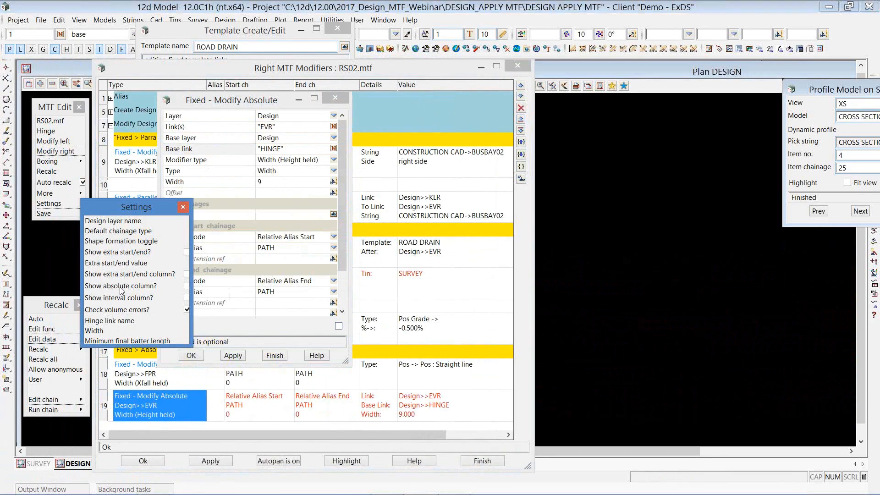
pyautogui.click(120, 321)
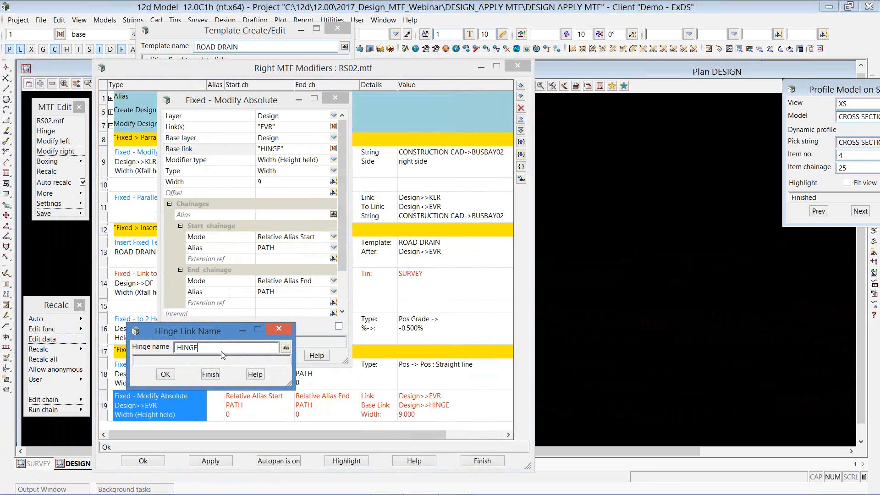
pyautogui.click(166, 374)
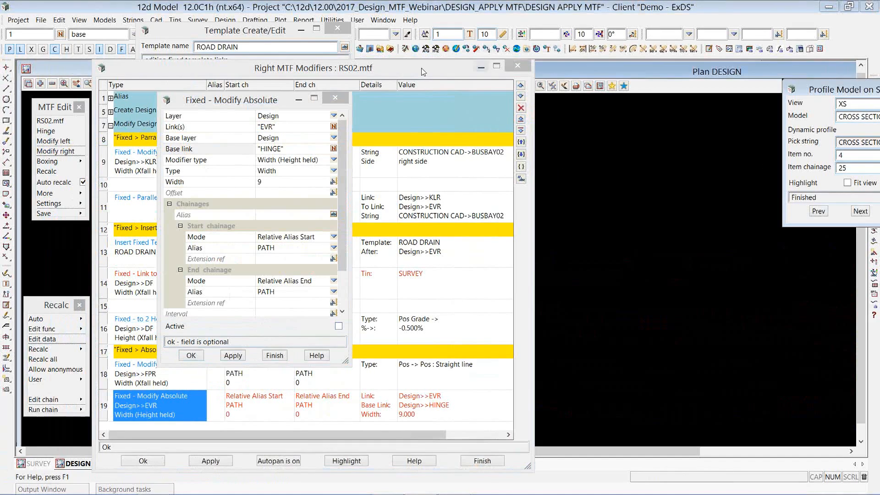
# Step: Set the EVR modifier's width to 9.03 by measuring from the road centreline to the boundary line near chainage 1120 in the DESIGN plan
pyautogui.moveTo(384, 76)
pyautogui.mouseDown()
pyautogui.moveTo(352, 76)
pyautogui.moveTo(380, 125)
pyautogui.moveTo(410, 72)
pyautogui.moveTo(403, 112)
pyautogui.mouseUp()
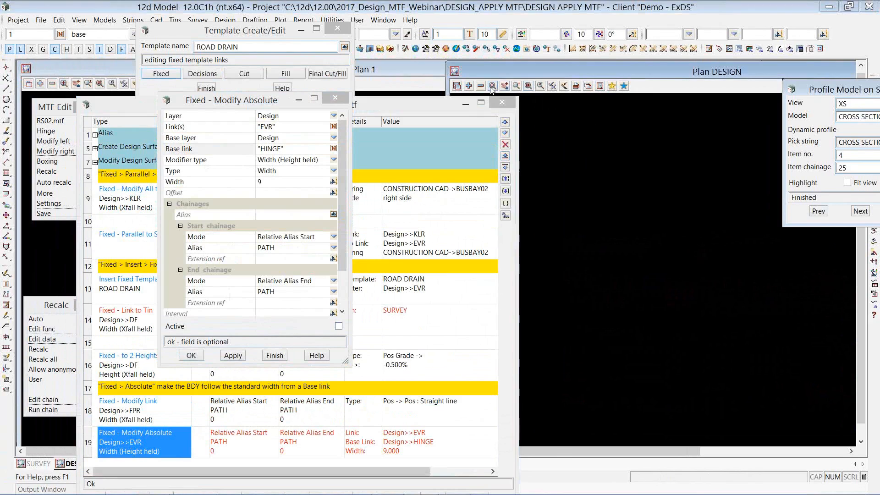
pyautogui.scroll(2, 559, 247)
pyautogui.scroll(-5, 559, 247)
pyautogui.scroll(5, 710, 291)
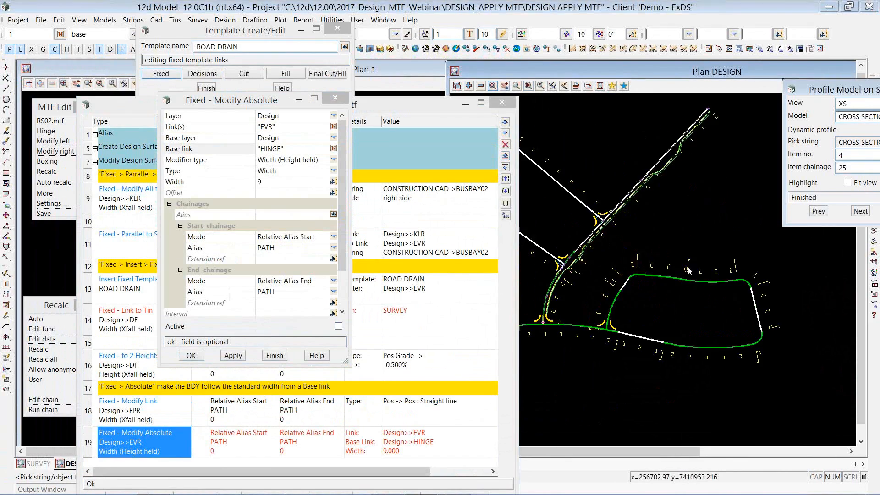
pyautogui.scroll(-5, 655, 244)
pyautogui.scroll(5, 668, 206)
pyautogui.scroll(3, 684, 170)
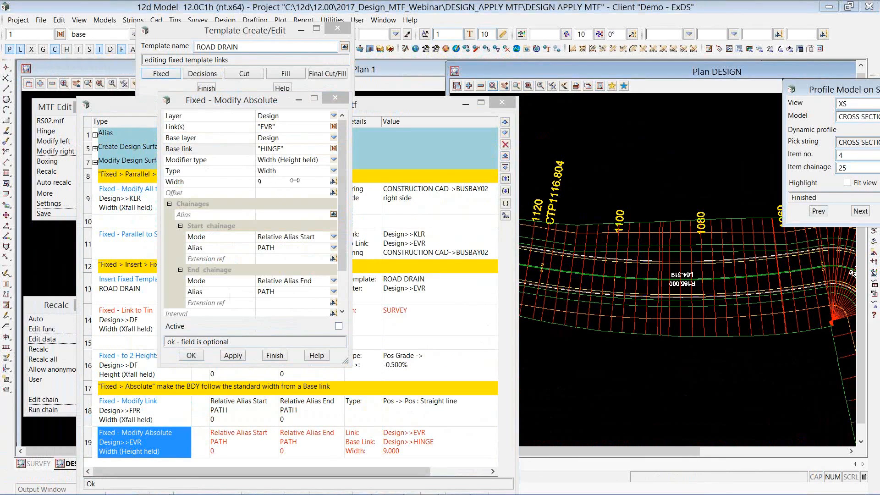
pyautogui.click(334, 182)
pyautogui.click(355, 235)
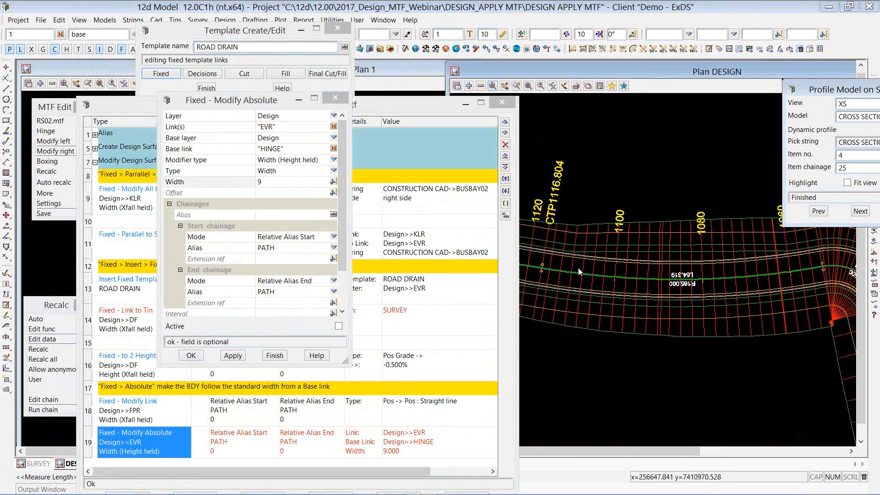
pyautogui.click(639, 253)
pyautogui.scroll(-1, 743, 274)
pyautogui.scroll(4, 531, 253)
pyautogui.click(599, 287)
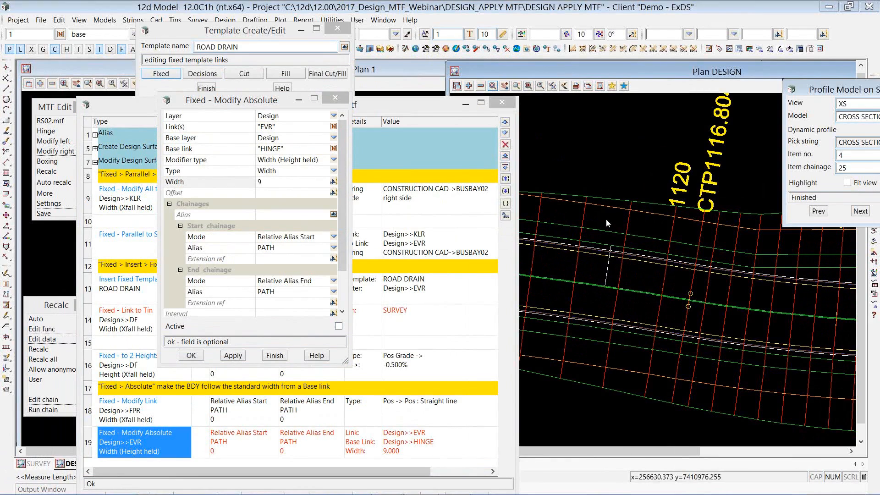
pyautogui.click(610, 207)
pyautogui.middleClick(660, 215)
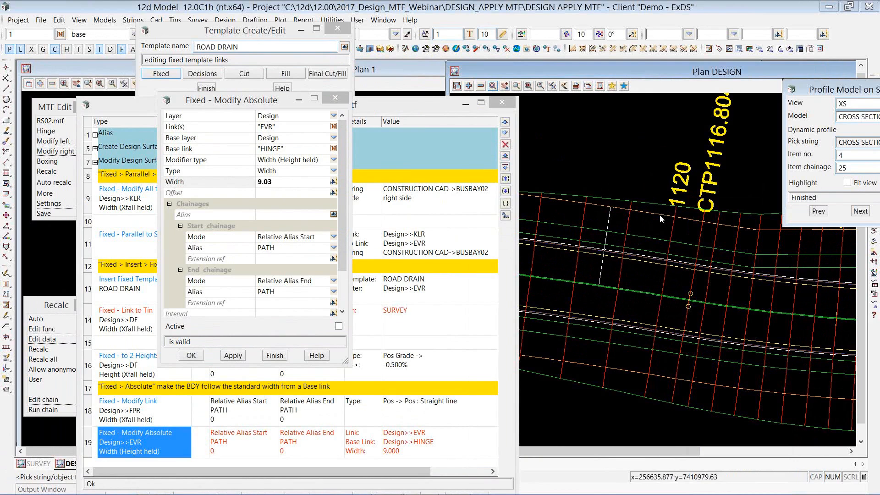
# Step: Activate and apply the Modify Absolute modifier on EVR, and accept it together with RS02's right-side modifiers
pyautogui.click(295, 185)
pyautogui.scroll(-5, 573, 254)
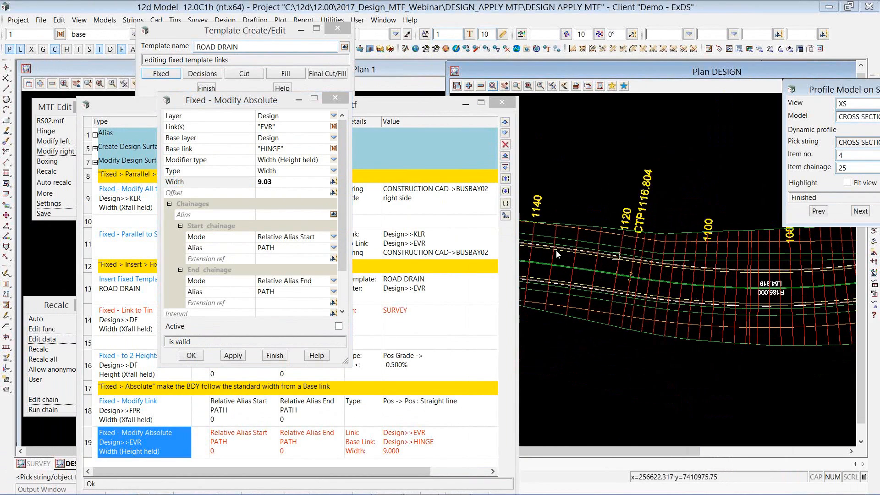
pyautogui.scroll(1, 816, 270)
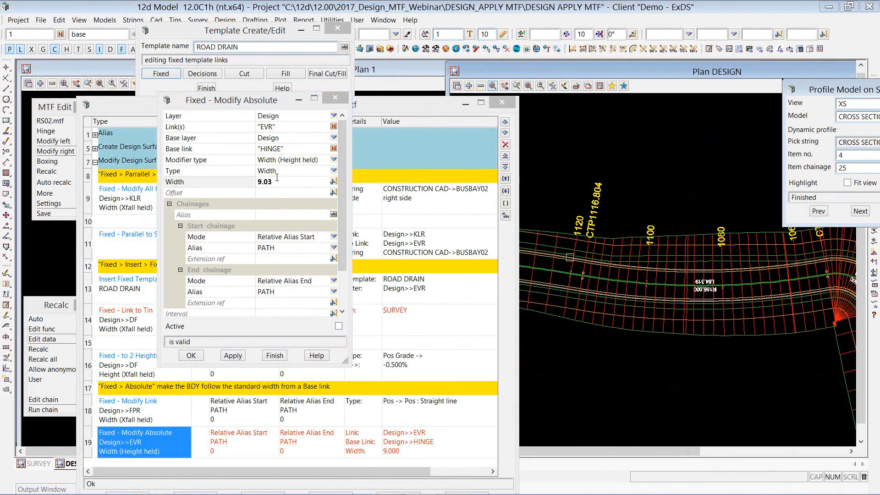
pyautogui.click(234, 355)
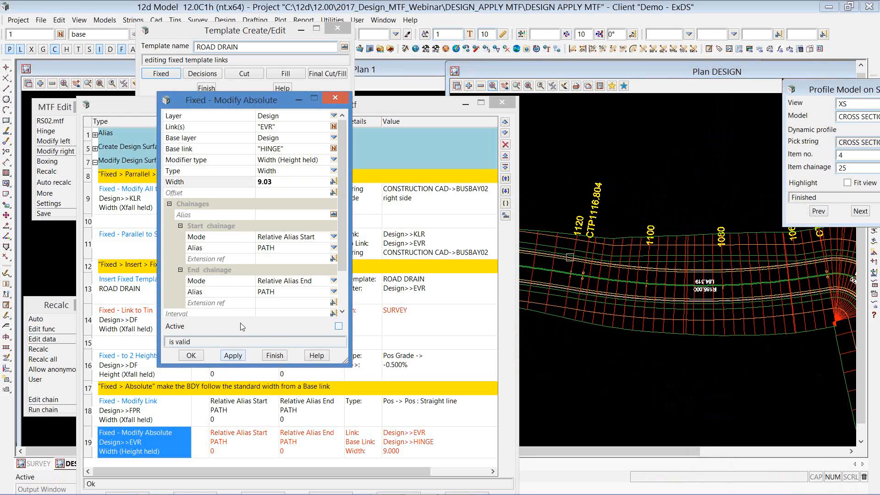
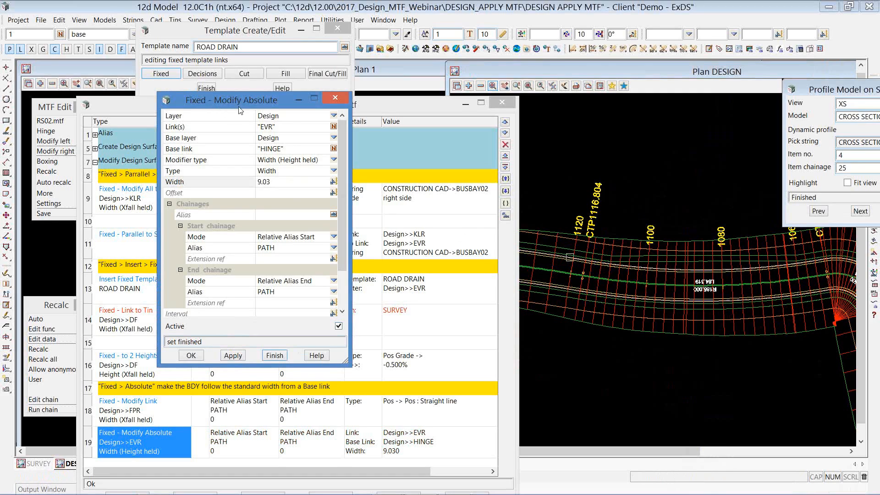
pyautogui.click(191, 356)
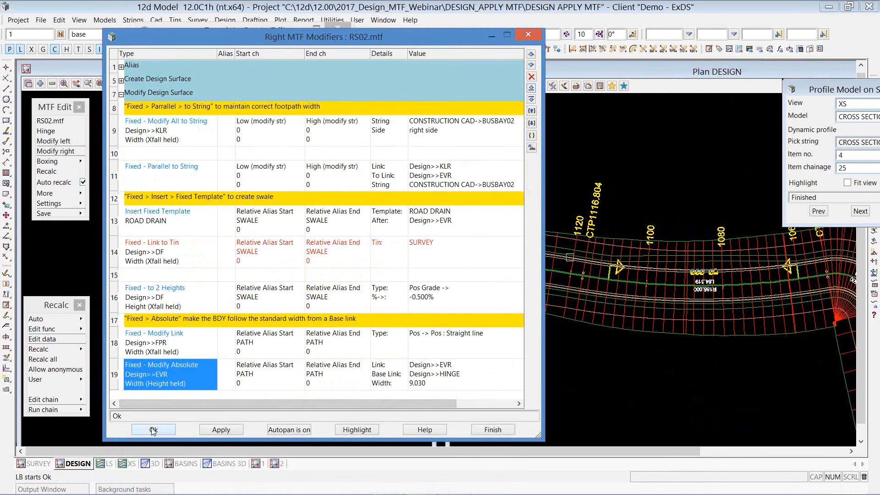
pyautogui.click(154, 432)
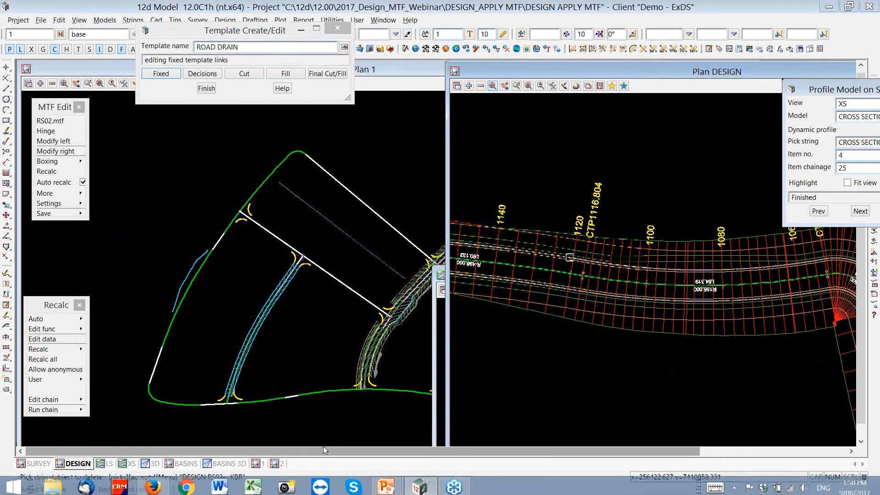
pyautogui.hotkey('alt', 'Tab')
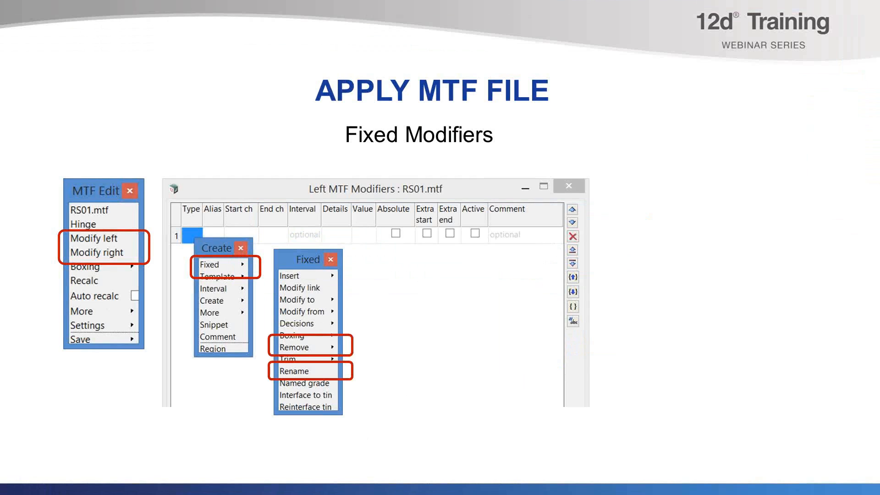
pyautogui.press('Right')
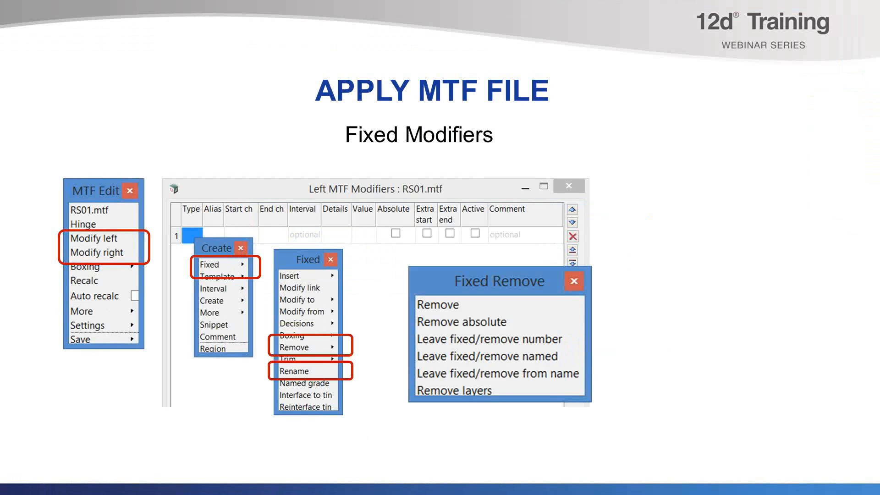
pyautogui.press('Right')
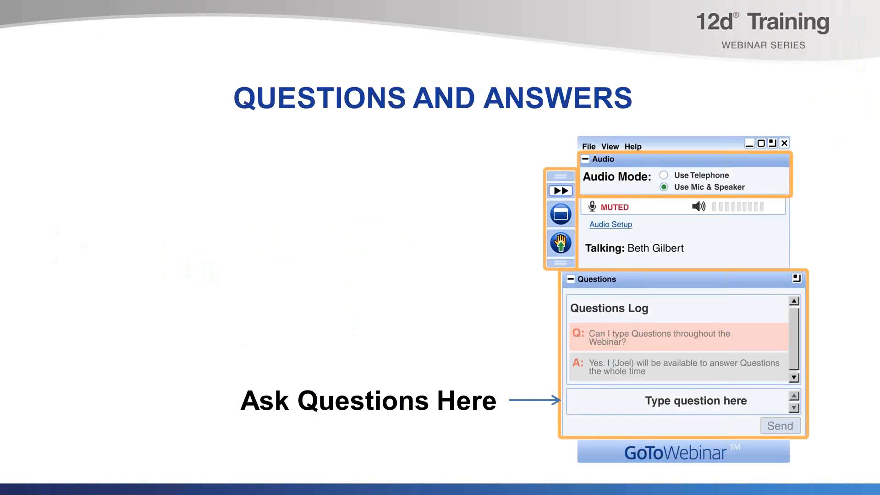
pyautogui.hotkey('alt', 'Tab')
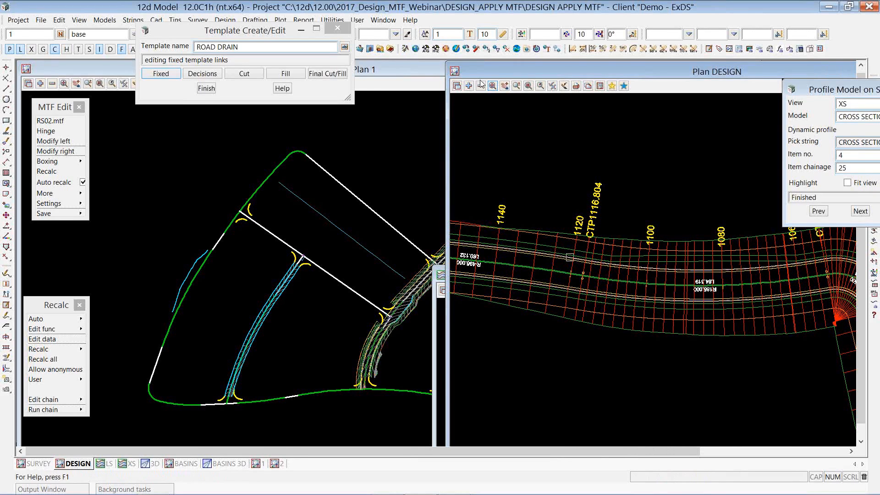
# Step: Show the whole road network in the DESIGN plan and open RS02's left-side modifiers
pyautogui.click(543, 228)
pyautogui.scroll(-10, 645, 238)
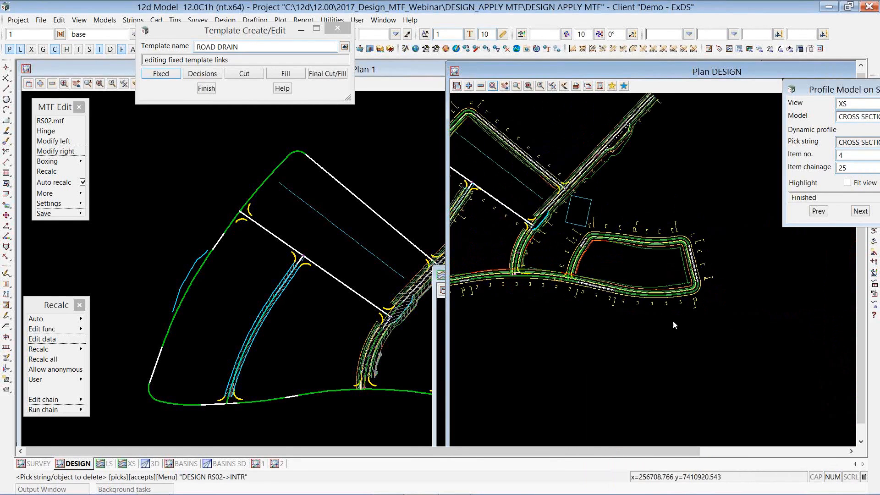
pyautogui.scroll(-3, 696, 342)
pyautogui.scroll(5, 549, 250)
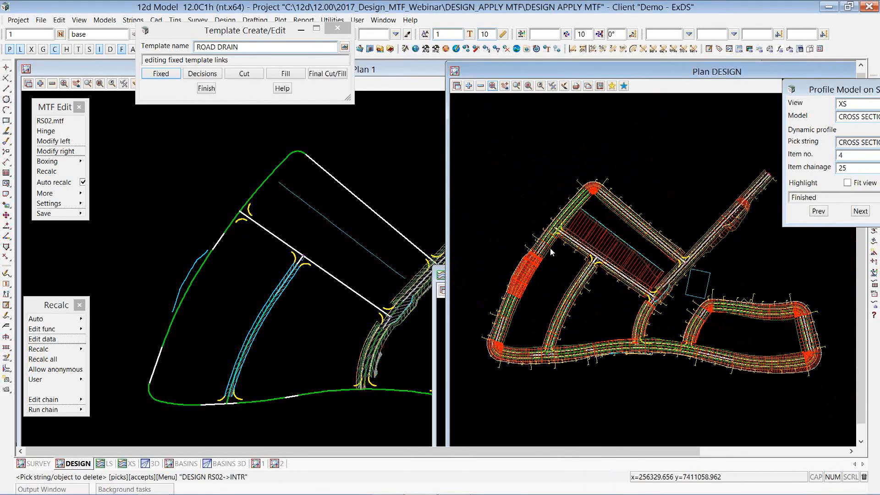
pyautogui.click(52, 141)
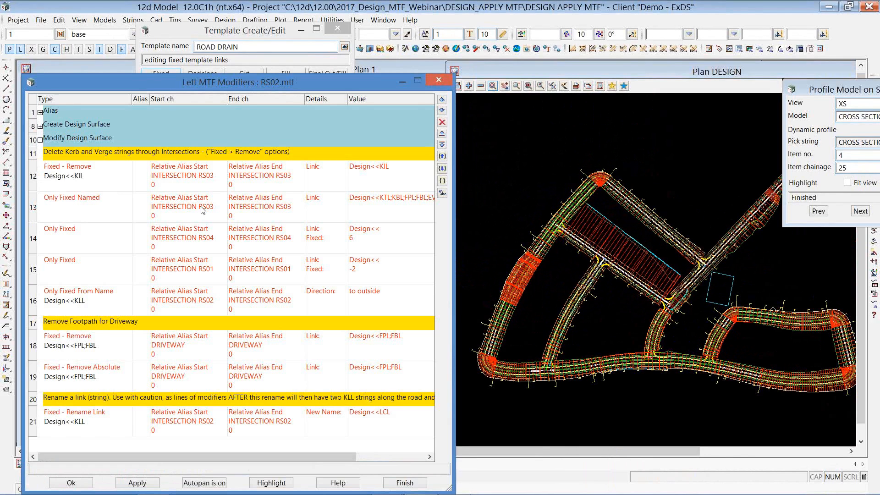
# Step: Insert a blank modifier row above the KIL removal row and review the Fixed Remove options offered for it
pyautogui.click(34, 180)
pyautogui.click(442, 133)
pyautogui.rightClick(97, 167)
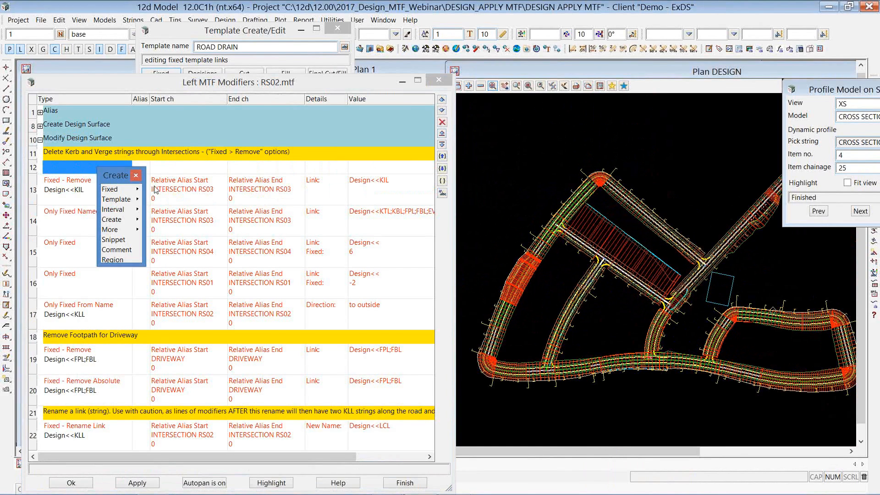
pyautogui.click(109, 189)
pyautogui.click(181, 267)
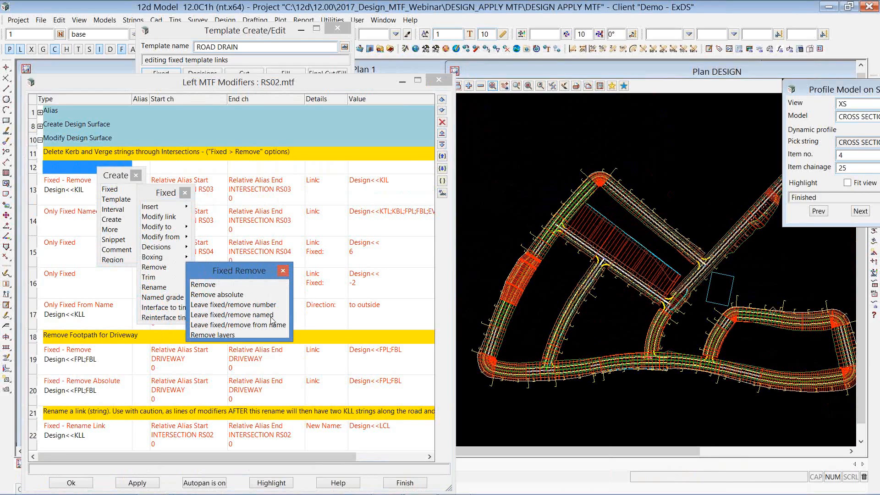
# Step: Activate, apply and accept the Fixed - Remove modifier for link KIL through INTERSECTION RS03, with that intersection in view in the DESIGN plan
pyautogui.click(67, 187)
pyautogui.doubleClick(67, 188)
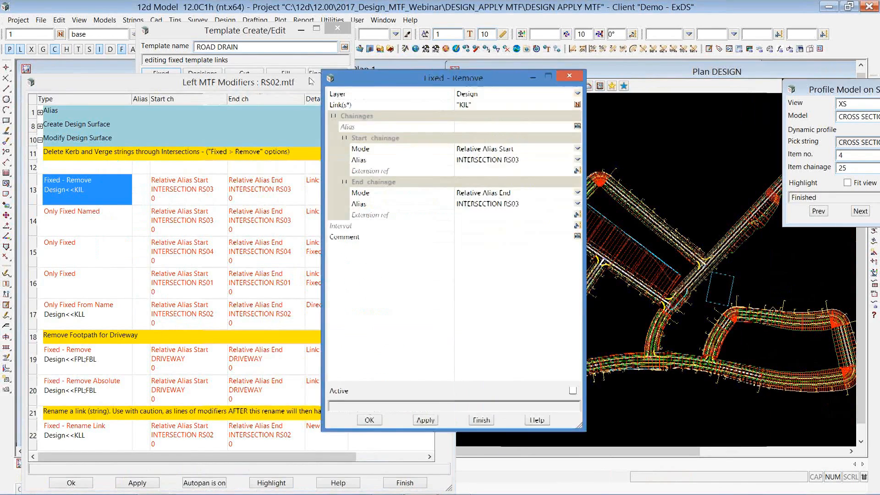
pyautogui.moveTo(383, 78); pyautogui.dragTo(232, 91)
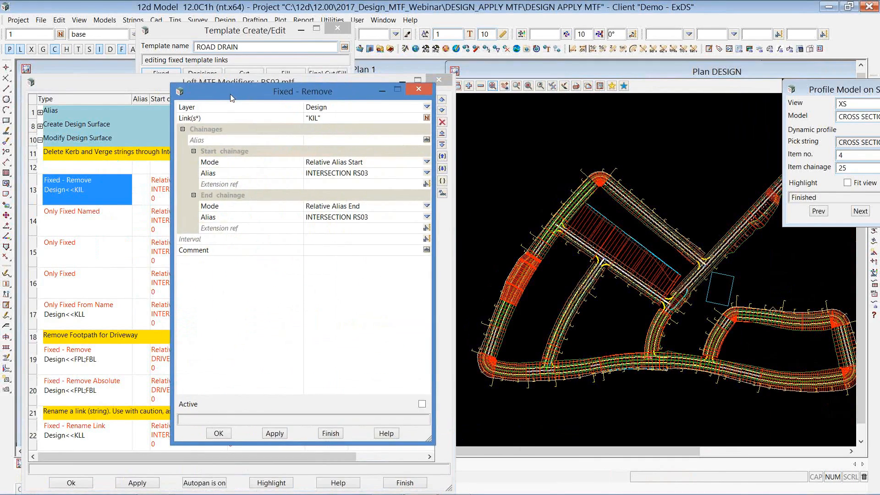
pyautogui.scroll(10, 538, 210)
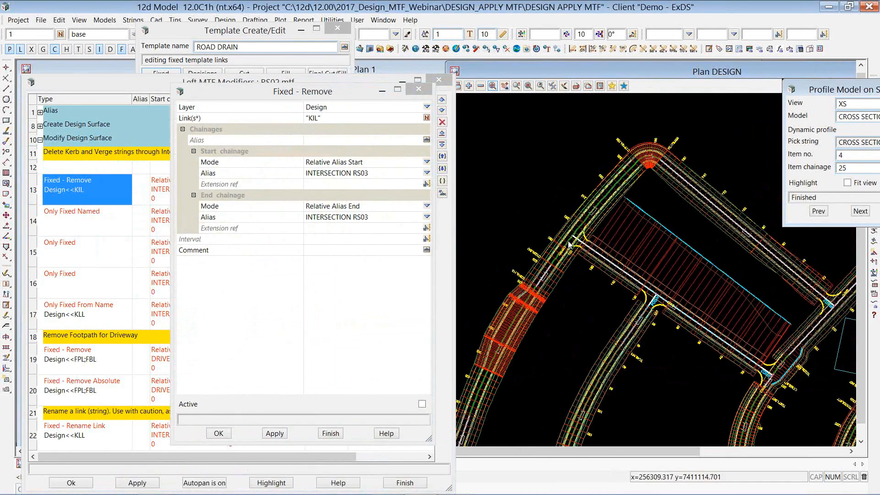
pyautogui.scroll(-1, 504, 262)
pyautogui.scroll(1, 797, 372)
pyautogui.scroll(-1, 585, 224)
pyautogui.scroll(1, 642, 313)
pyautogui.click(331, 117)
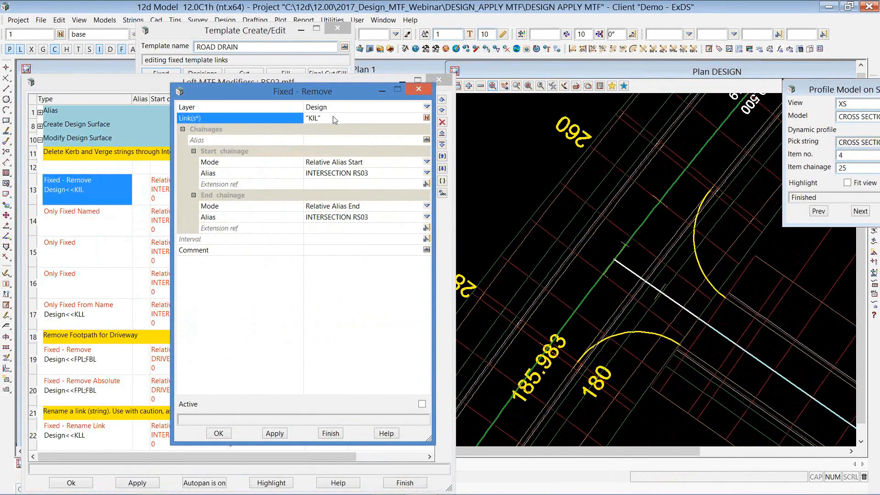
pyautogui.click(422, 404)
pyautogui.click(274, 433)
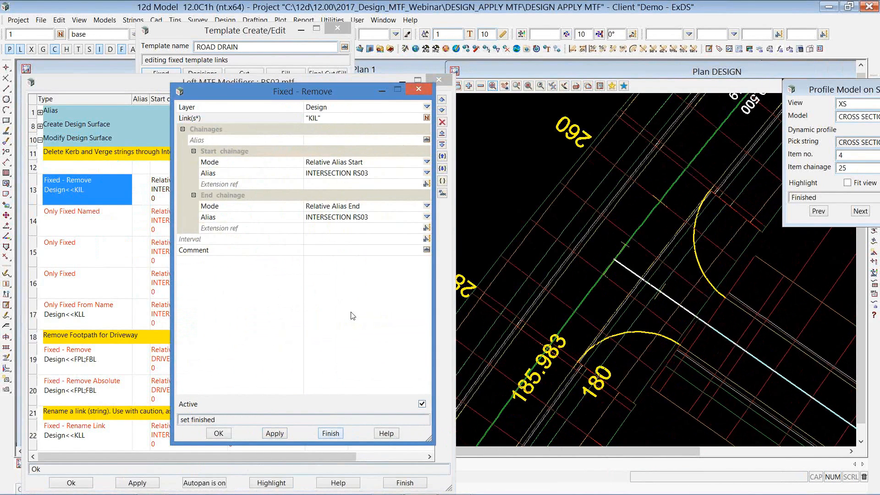
pyautogui.click(219, 434)
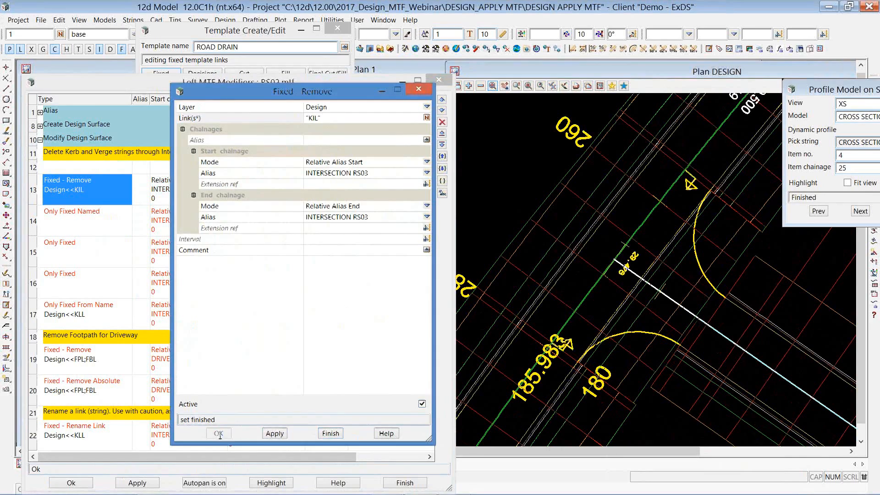
# Step: Activate, apply and accept the Only Fixed Named modifier for links KTL, KBL, FPL, FBL and EVL through INTERSECTION RS03
pyautogui.doubleClick(82, 221)
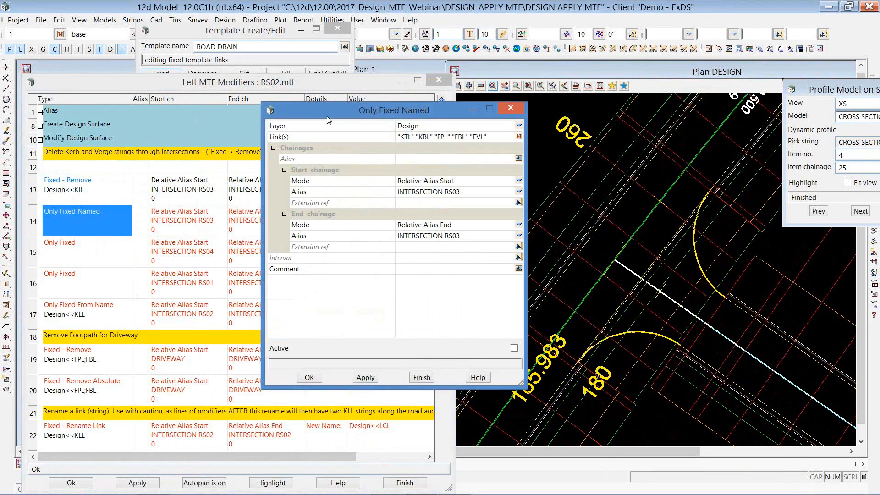
pyautogui.moveTo(329, 120); pyautogui.dragTo(218, 148)
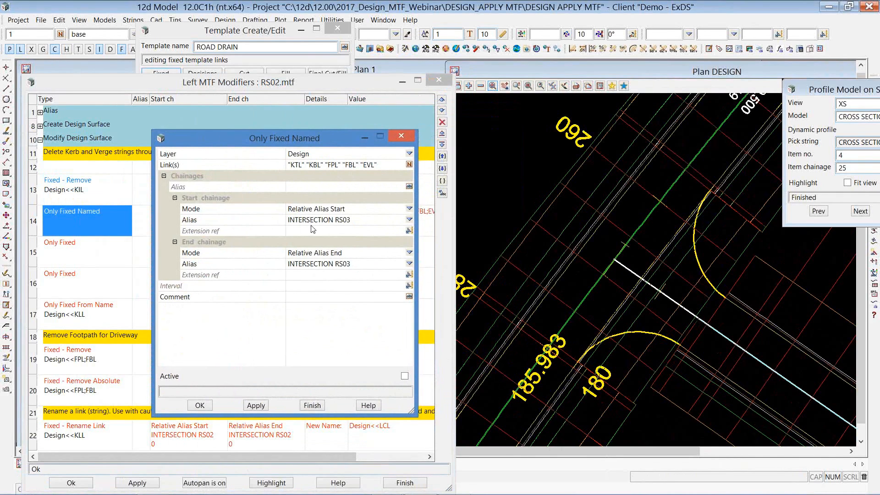
pyautogui.click(405, 376)
pyautogui.click(253, 405)
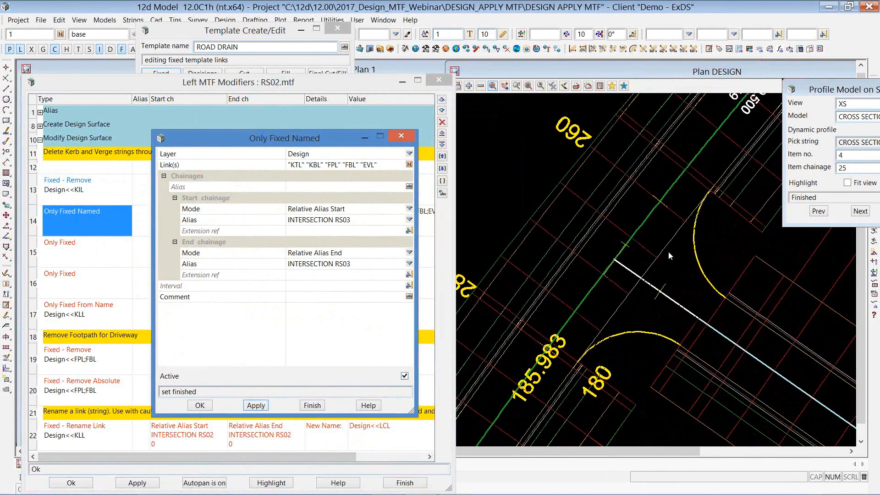
pyautogui.click(200, 406)
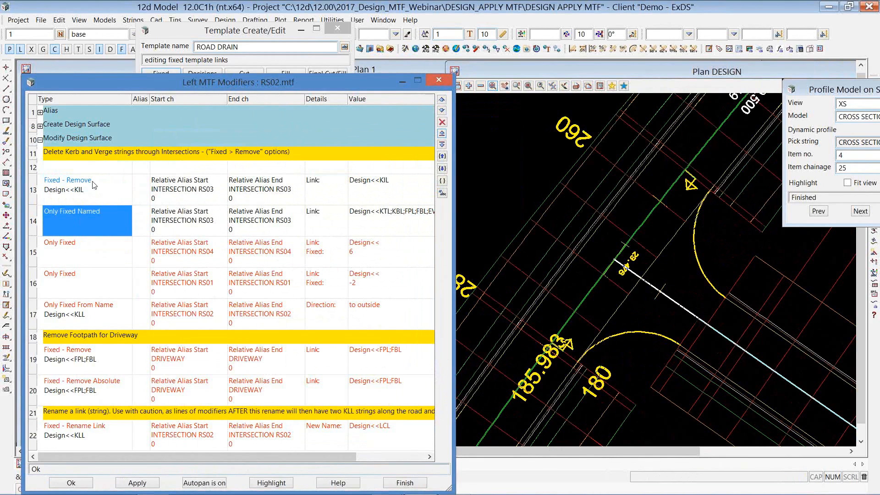
# Step: Review the Fixed modifier types available for the blank row and close the list without choosing one
pyautogui.rightClick(94, 168)
pyautogui.moveTo(110, 191)
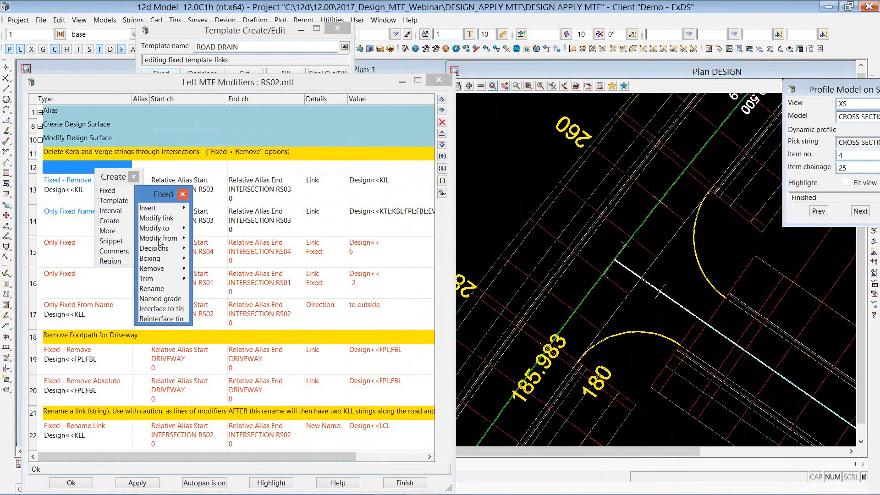
pyautogui.moveTo(154, 268)
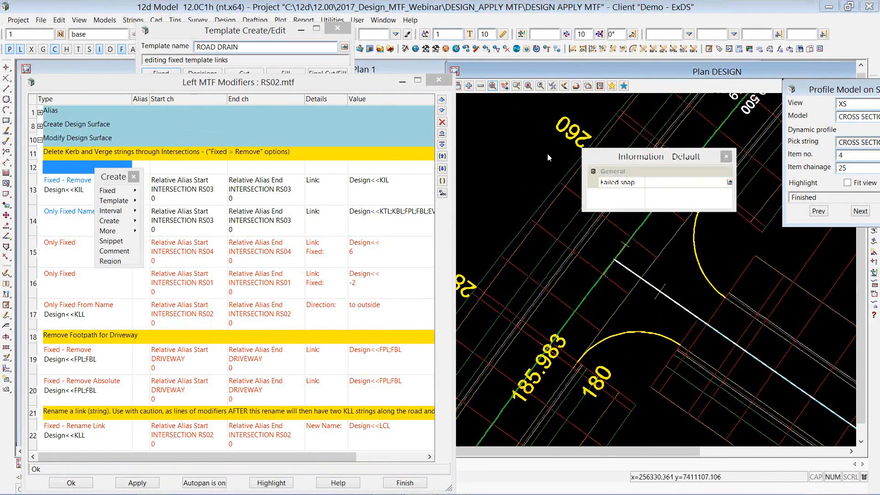
pyautogui.scroll(-1, 548, 145)
pyautogui.scroll(-3, 547, 142)
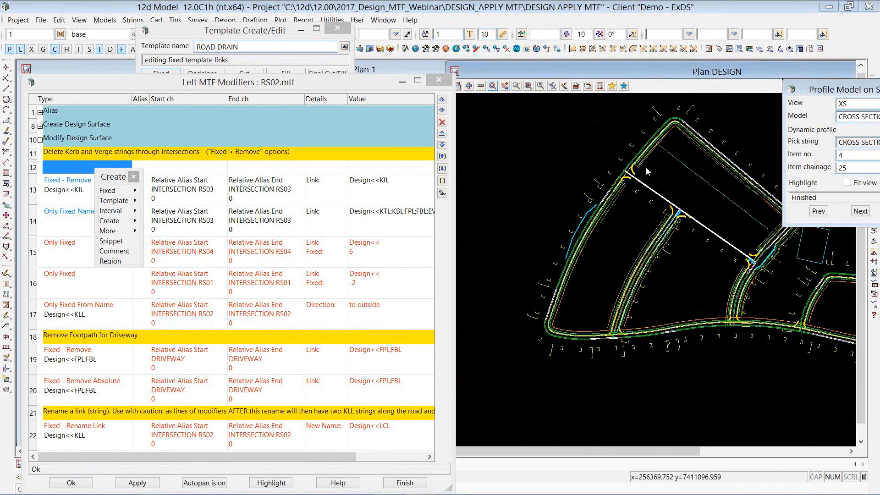
pyautogui.scroll(5, 617, 366)
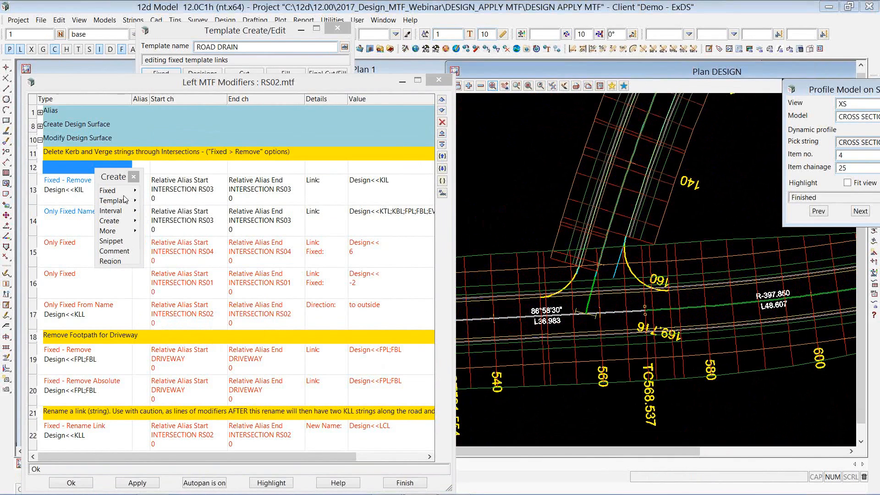
pyautogui.click(132, 178)
# Step: Open the Only Fixed modifier for INTERSECTION RS04 and compare its link count with links KIL to EVL in the ROAD LHS template
pyautogui.doubleClick(114, 252)
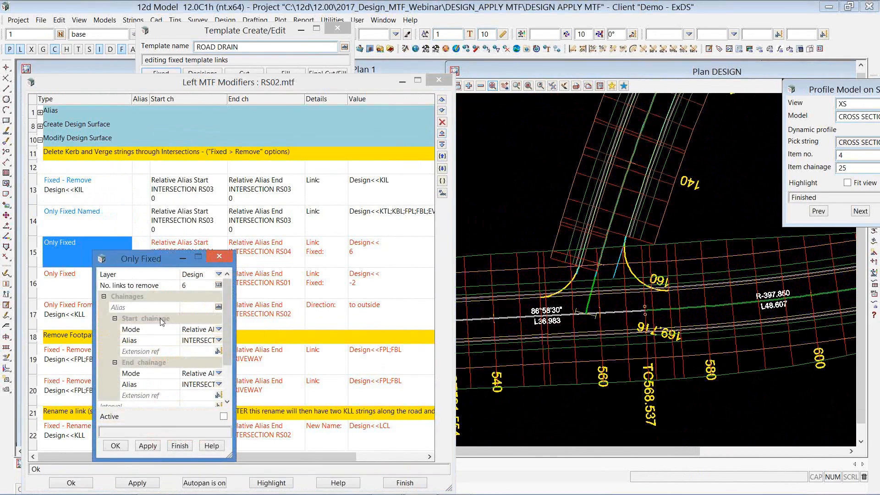
pyautogui.moveTo(153, 257); pyautogui.dragTo(151, 201)
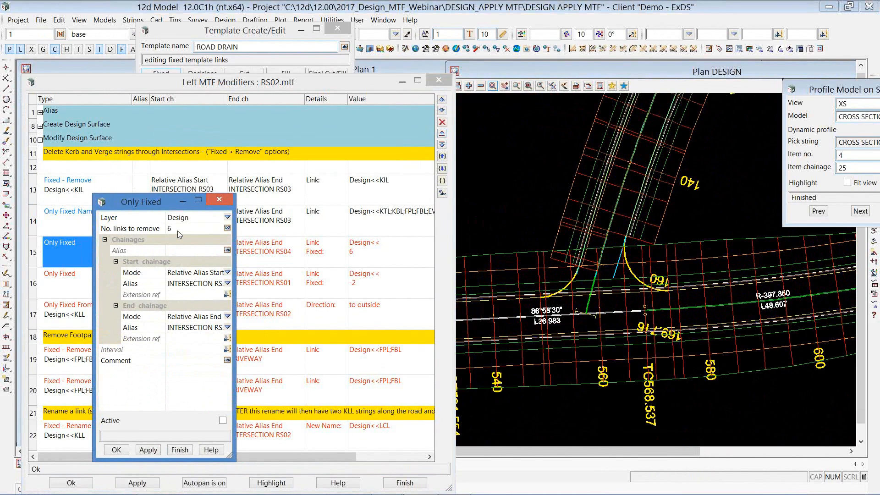
pyautogui.moveTo(213, 33); pyautogui.dragTo(313, 16)
pyautogui.click(445, 30)
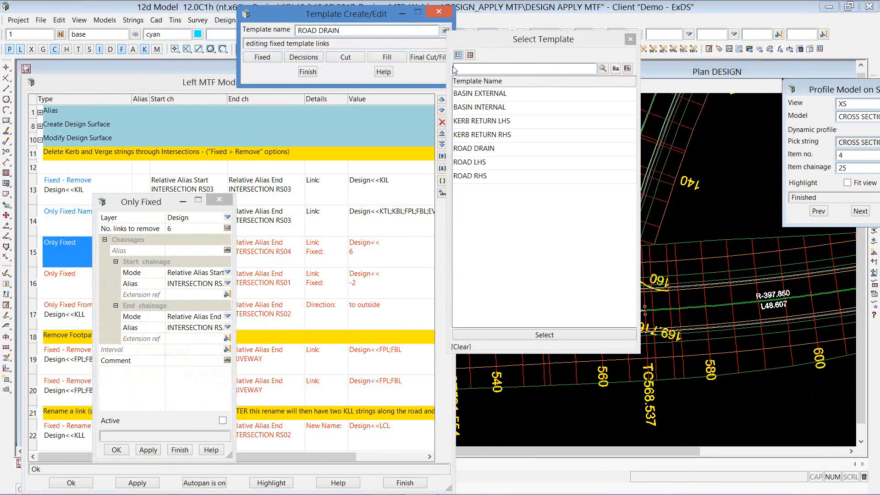
pyautogui.doubleClick(477, 165)
pyautogui.click(260, 58)
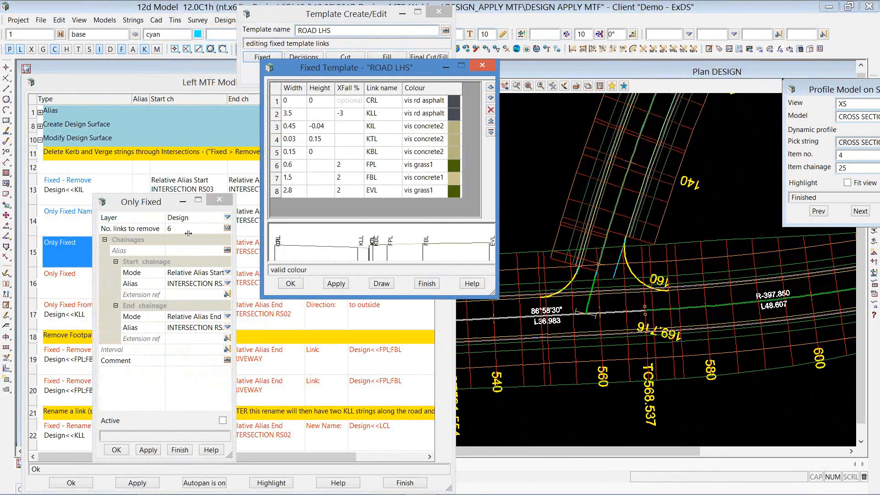
pyautogui.moveTo(372, 191); pyautogui.dragTo(384, 128)
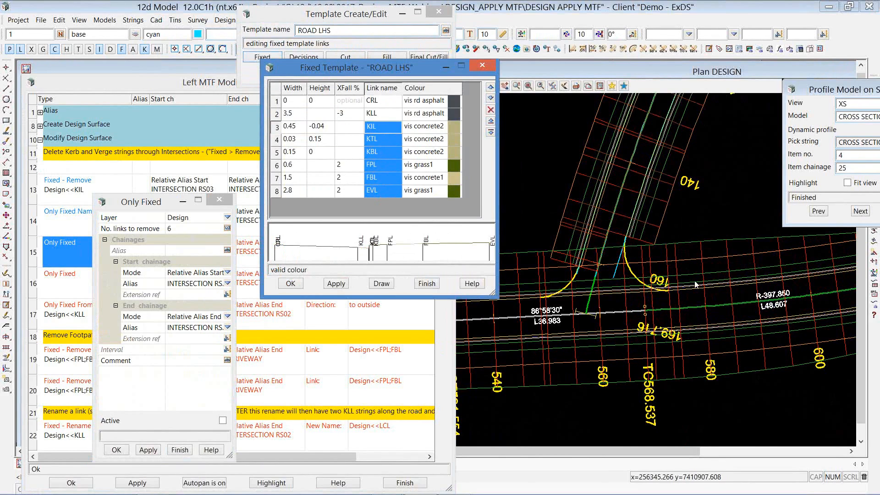
# Step: Activate, apply and accept the Only Fixed modifier that removes six links through INTERSECTION RS04
pyautogui.click(222, 421)
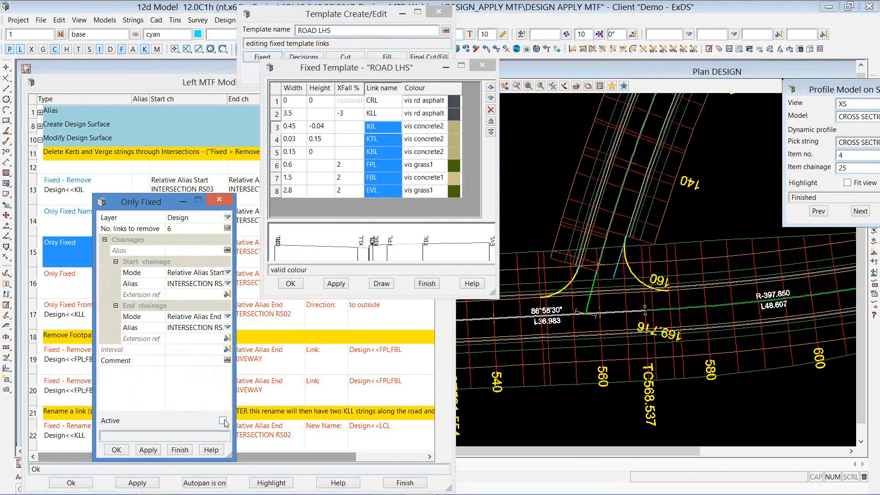
pyautogui.click(150, 452)
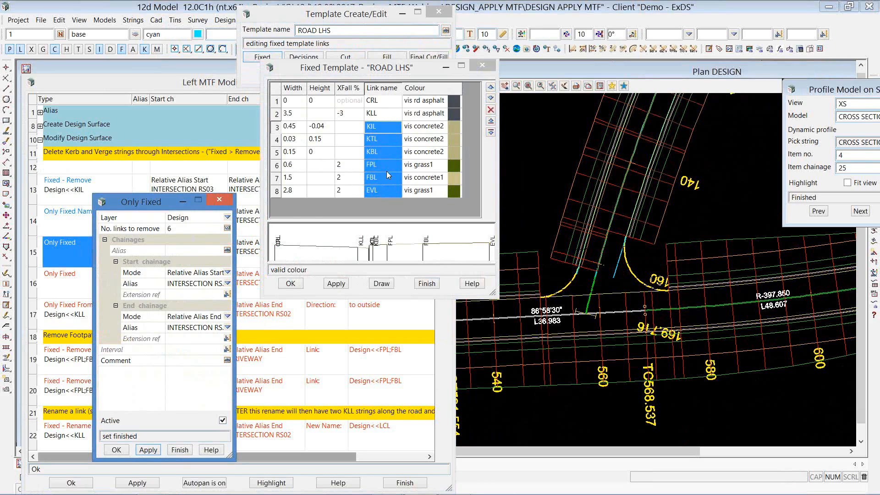
pyautogui.click(173, 228)
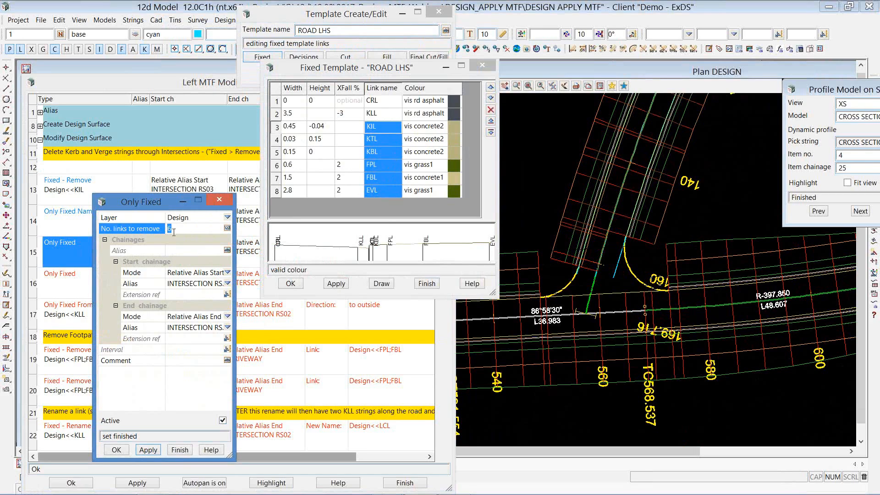
pyautogui.click(116, 450)
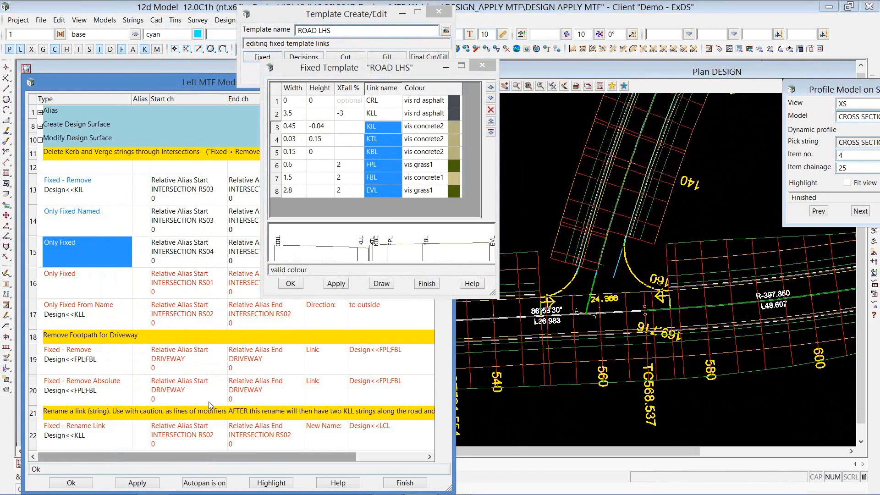
# Step: Open the Only Fixed modifier for INTERSECTION RS01 and compare its negative link count with links CRL and KLL in the ROAD LHS template
pyautogui.click(588, 265)
pyautogui.scroll(-5, 554, 393)
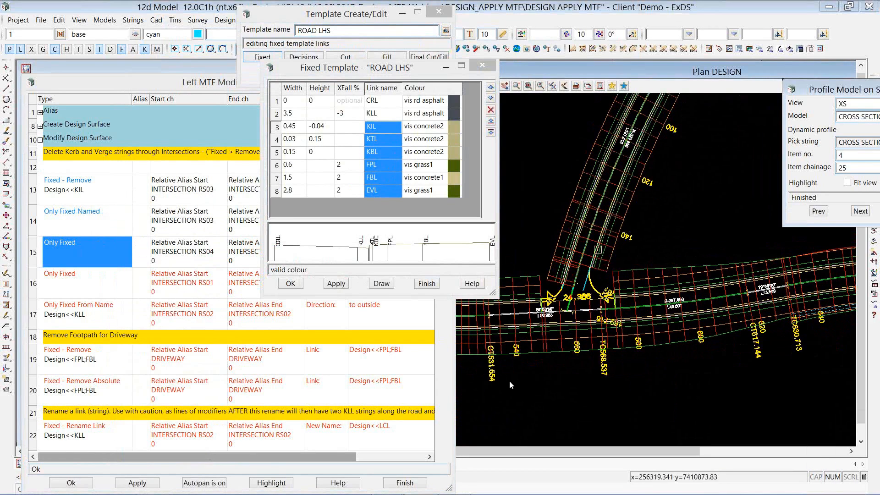
pyautogui.scroll(5, 619, 347)
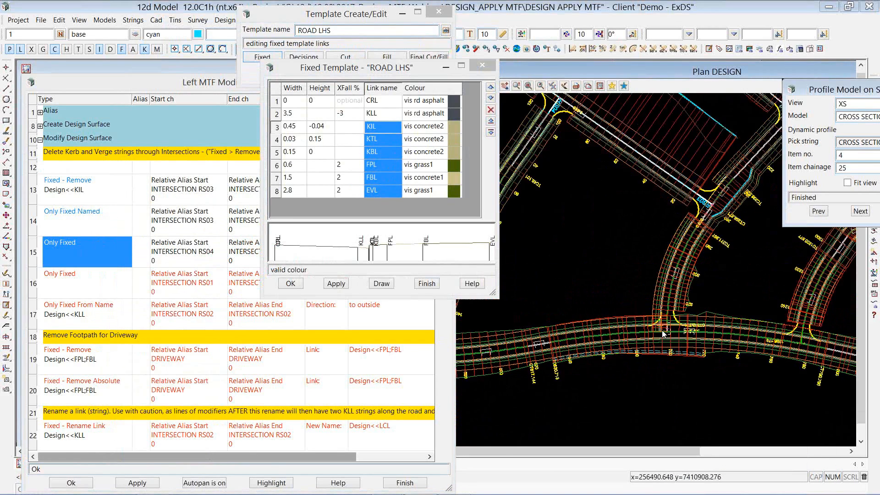
pyautogui.doubleClick(91, 278)
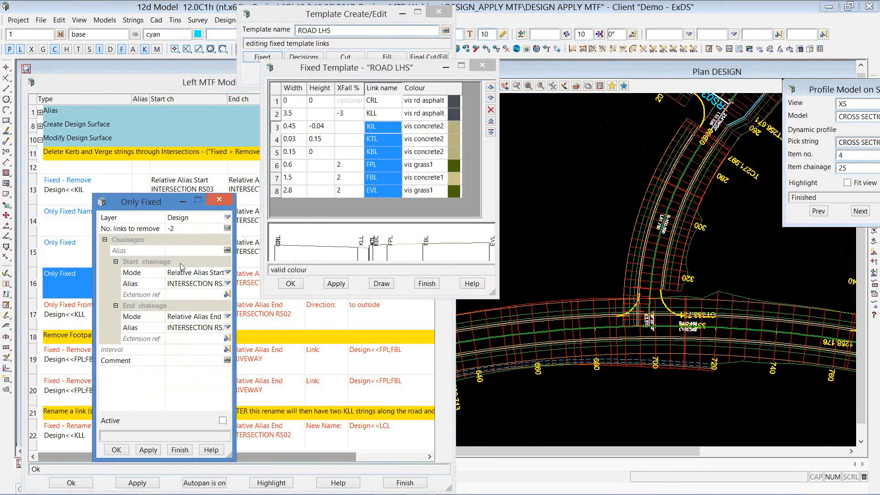
pyautogui.click(179, 229)
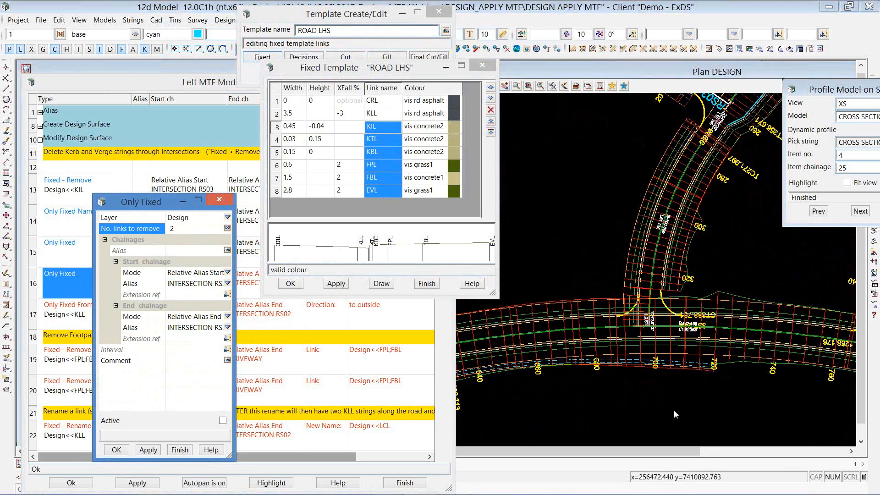
pyautogui.scroll(1, 666, 365)
pyautogui.scroll(3, 667, 365)
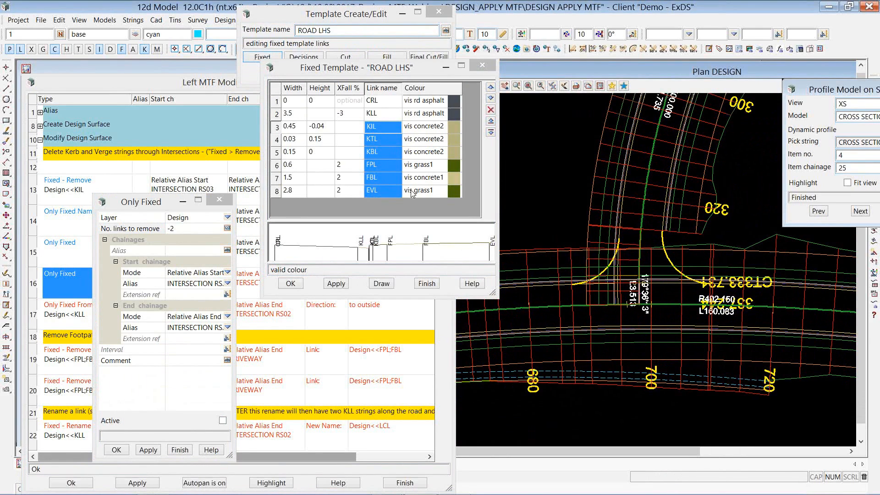
pyautogui.click(382, 192)
pyautogui.keyDown('shift'); pyautogui.click(381, 191); pyautogui.keyUp('shift')
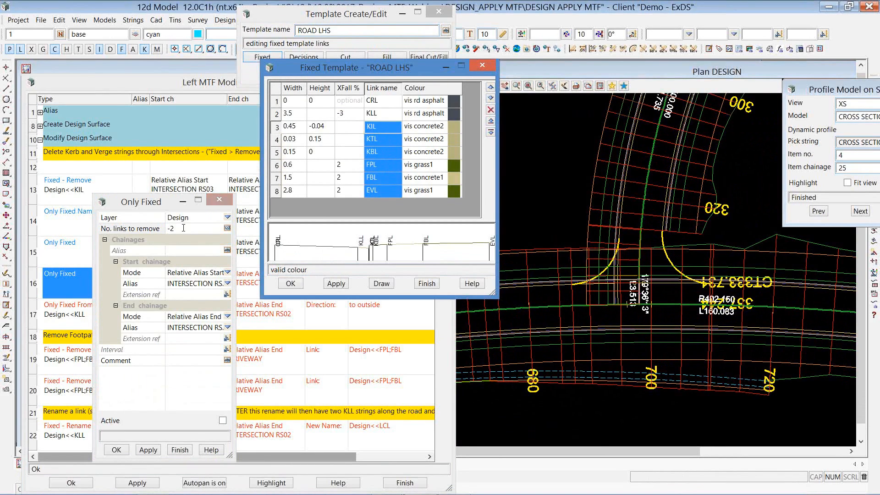
pyautogui.click(384, 100)
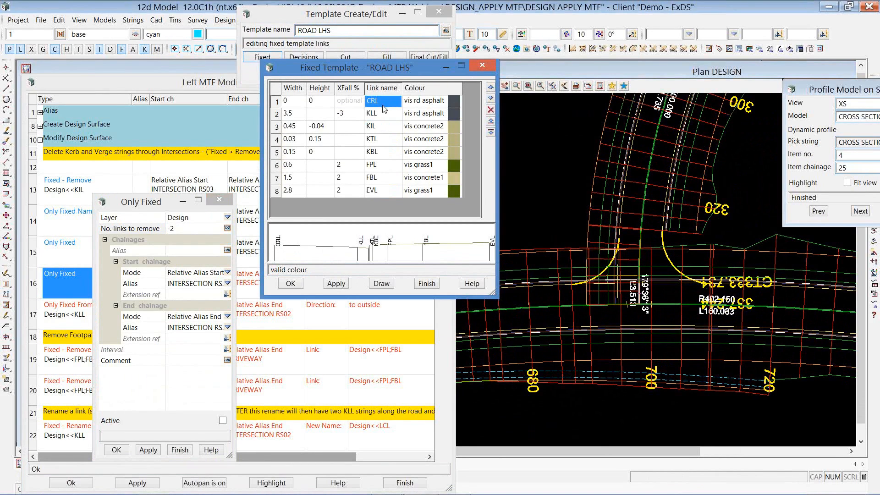
pyautogui.moveTo(188, 229); pyautogui.dragTo(170, 229)
pyautogui.moveTo(385, 101); pyautogui.dragTo(380, 132)
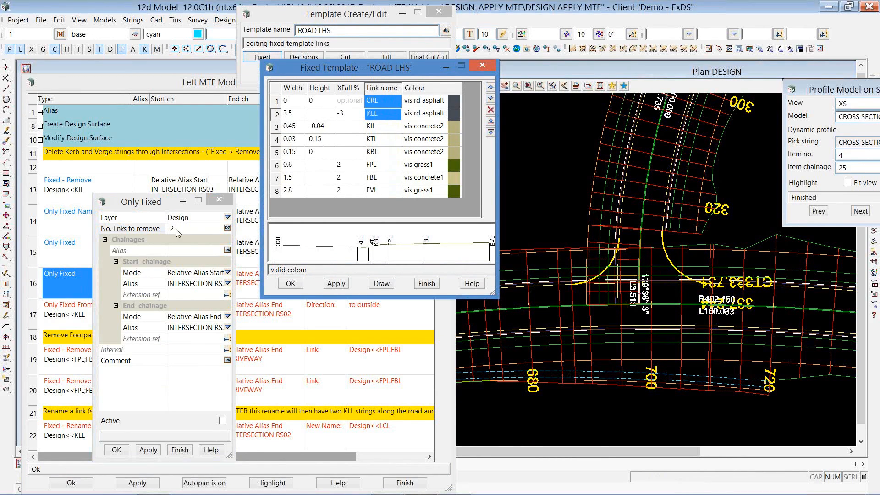
# Step: Activate and apply the Only Fixed modifier with -2 links to remove through INTERSECTION RS01
pyautogui.click(222, 420)
pyautogui.click(148, 449)
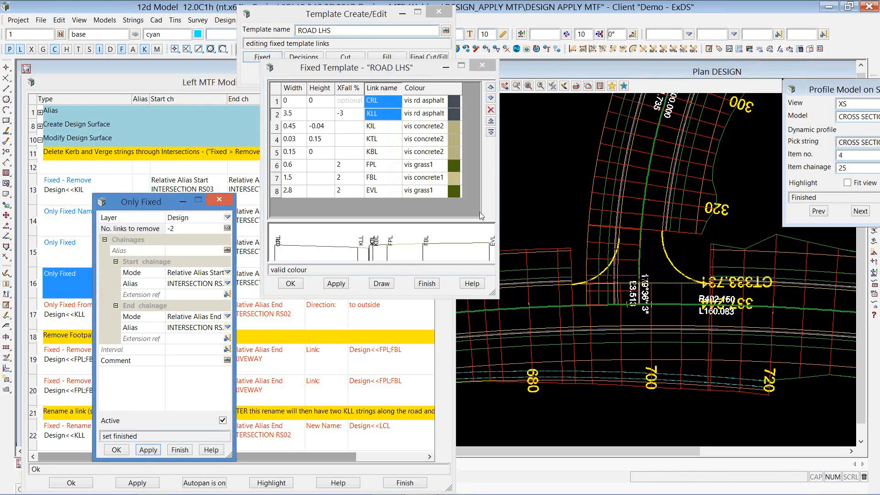
pyautogui.click(195, 223)
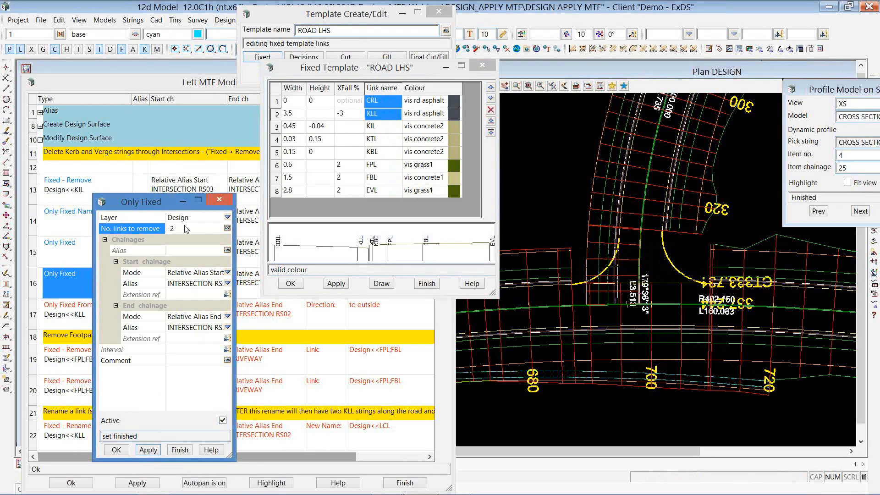
# Step: Close the ROAD LHS fixed template links and open the Only Fixed From Name modifier for INTERSECTION RS02
pyautogui.click(289, 284)
pyautogui.click(289, 283)
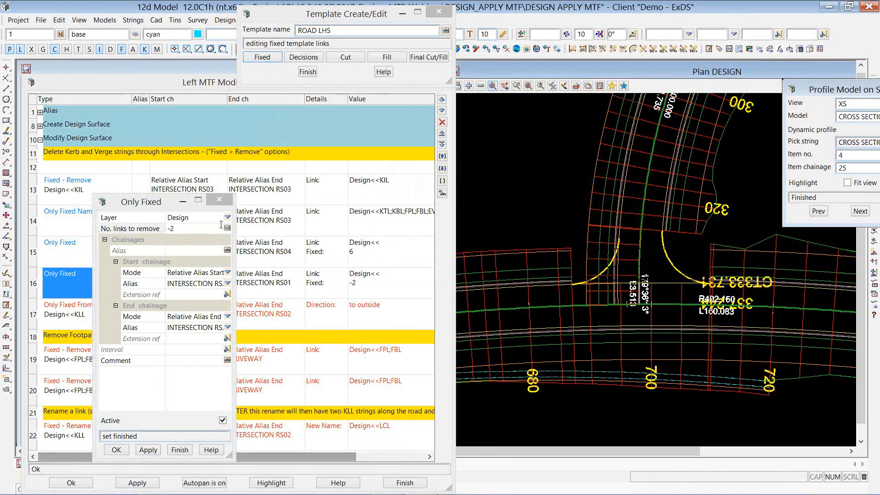
pyautogui.click(90, 303)
pyautogui.doubleClick(89, 303)
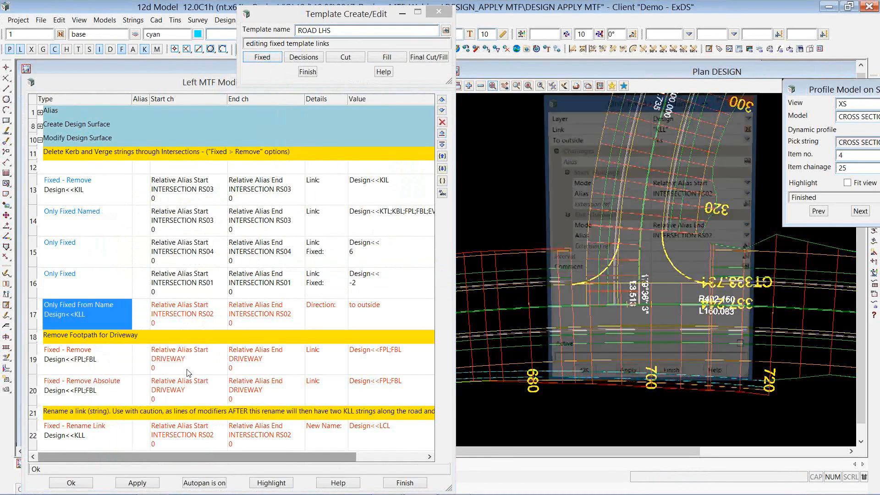
pyautogui.moveTo(673, 96); pyautogui.dragTo(306, 151)
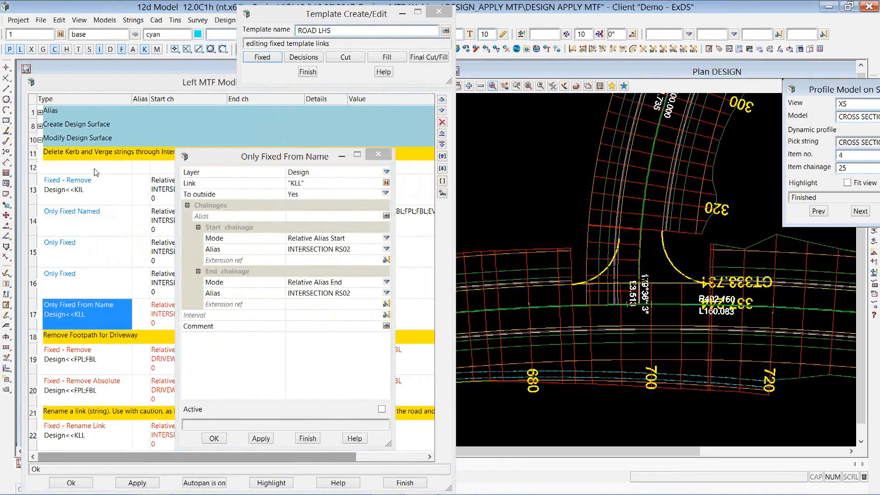
# Step: Look over the available Fixed modifier types and inspect INTERSECTION RS02 in the Plan DESIGN view
pyautogui.rightClick(97, 170)
pyautogui.click(136, 192)
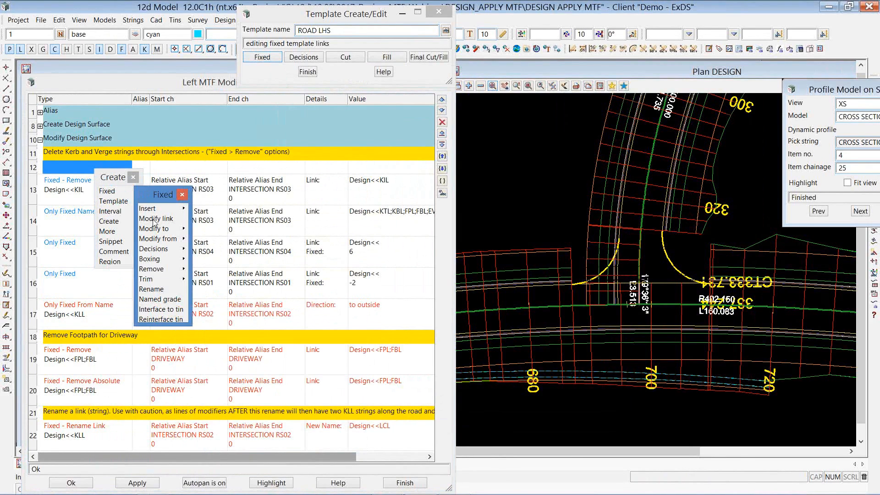
pyautogui.click(184, 269)
pyautogui.press('ctrl')
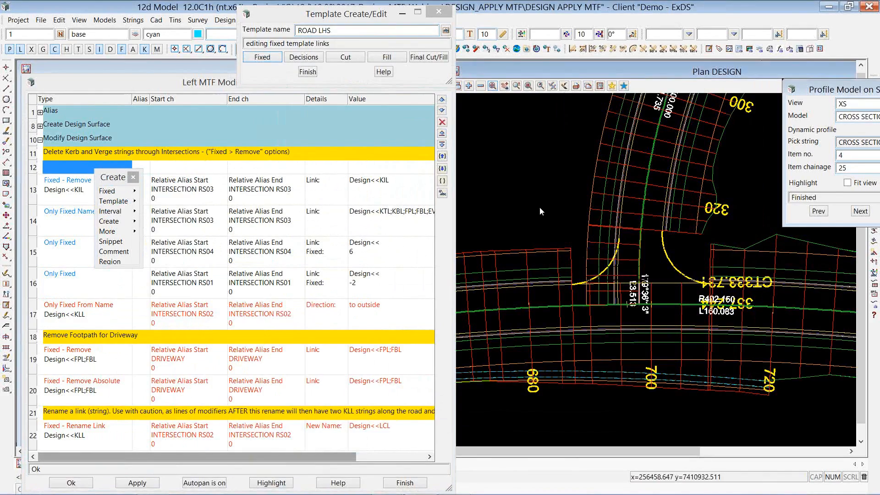
pyautogui.scroll(-5, 480, 273)
pyautogui.scroll(1, 758, 308)
pyautogui.scroll(3, 757, 311)
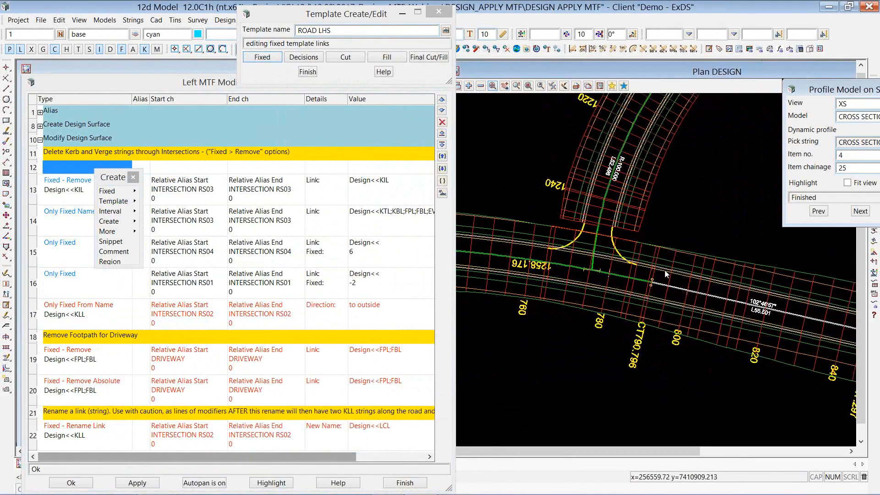
pyautogui.scroll(1, 665, 270)
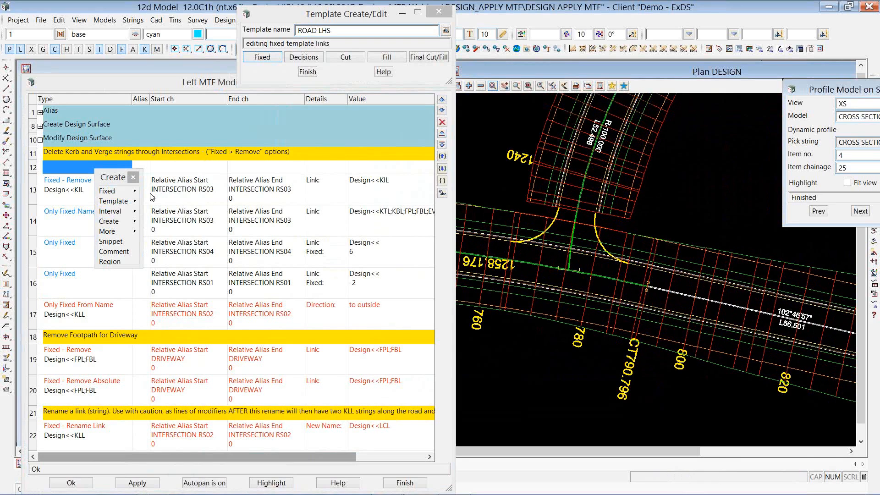
# Step: Activate, apply and accept the Only Fixed From Name modifier with link KLL, to outside, through INTERSECTION RS02
pyautogui.click(67, 315)
pyautogui.doubleClick(67, 315)
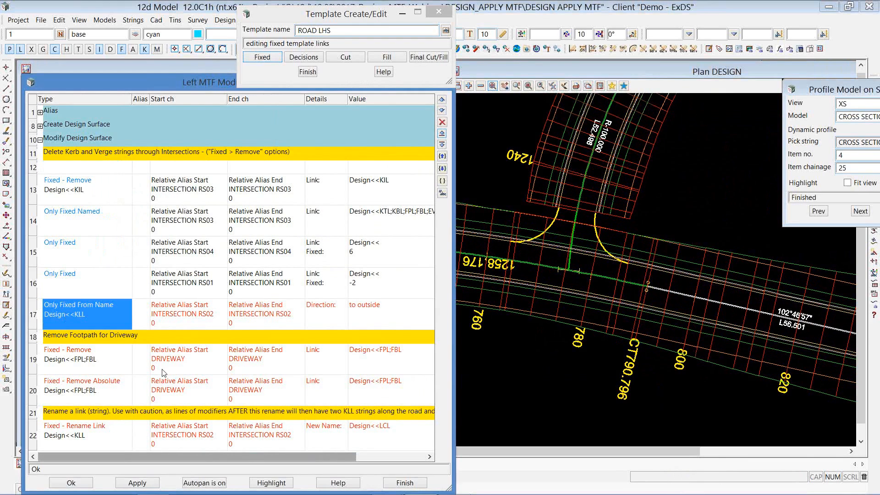
pyautogui.moveTo(637, 104); pyautogui.dragTo(289, 132)
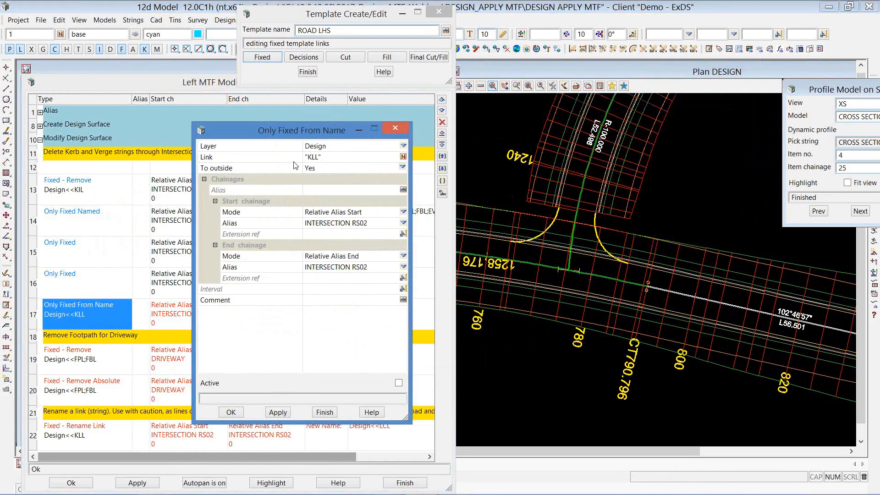
pyautogui.click(326, 160)
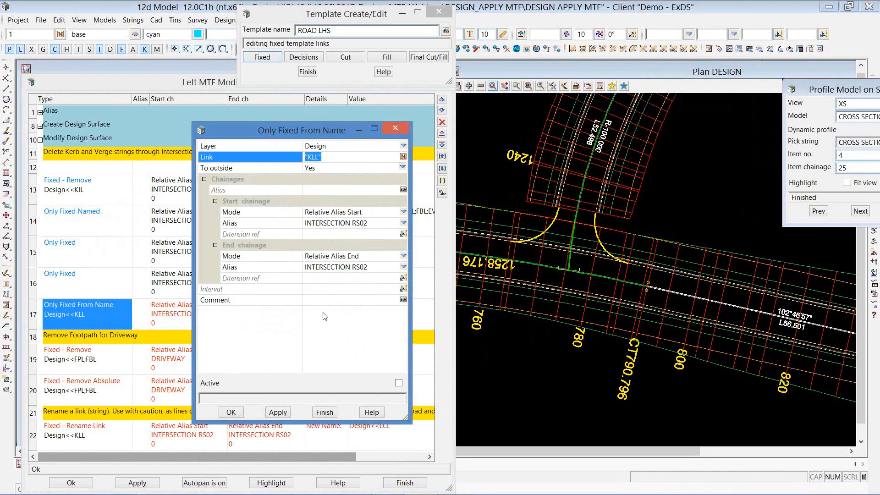
pyautogui.click(304, 383)
pyautogui.click(278, 412)
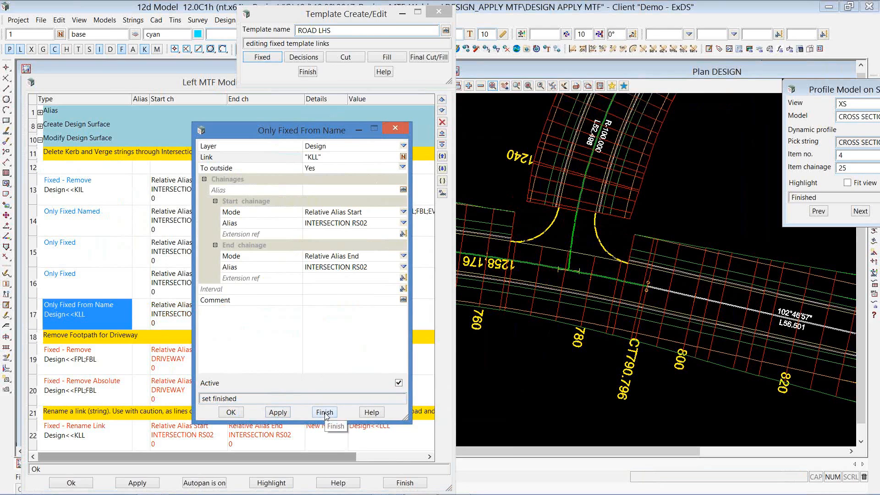
pyautogui.click(230, 411)
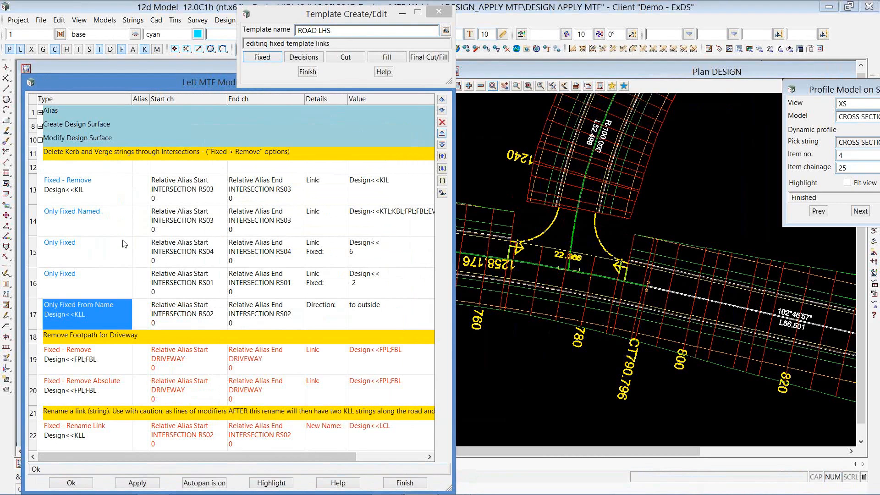
# Step: Inspect the road beyond INTERSECTION RS02 in plan and review the Fixed Remove modifier types without creating one
pyautogui.moveTo(681, 206); pyautogui.dragTo(552, 237, button='middle')
pyautogui.scroll(4, 845, 315)
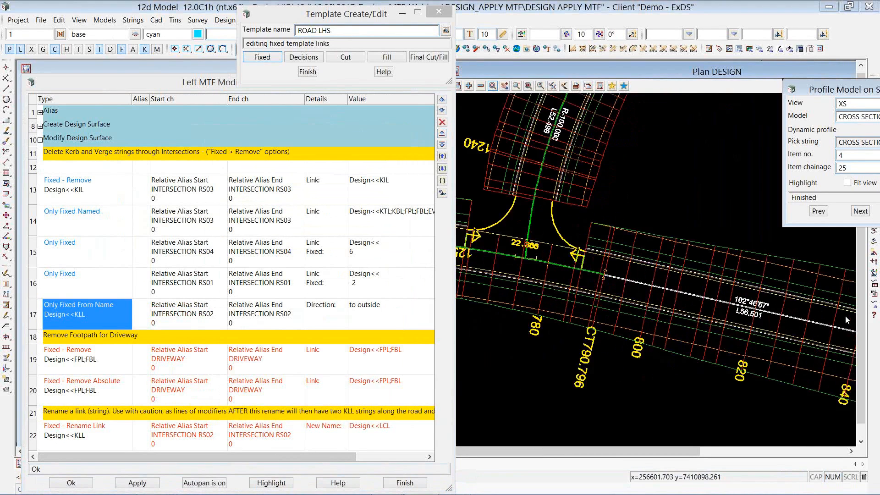
pyautogui.rightClick(112, 172)
pyautogui.click(123, 191)
pyautogui.click(204, 270)
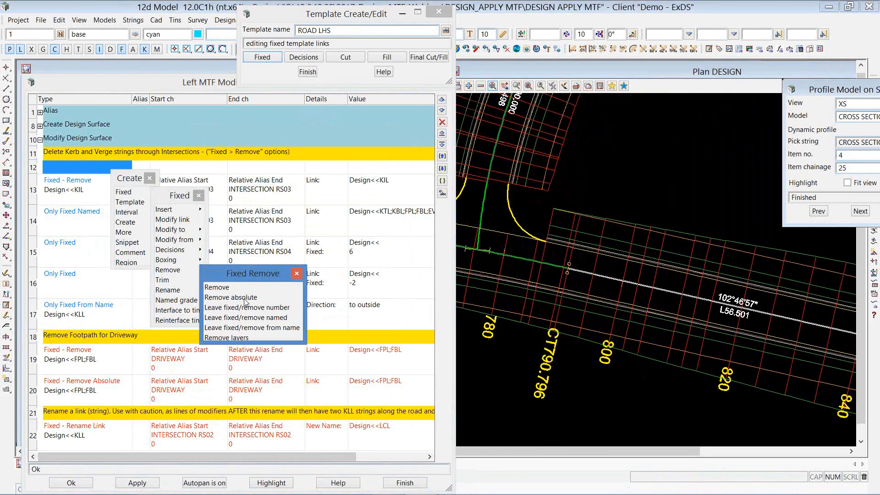
pyautogui.click(199, 196)
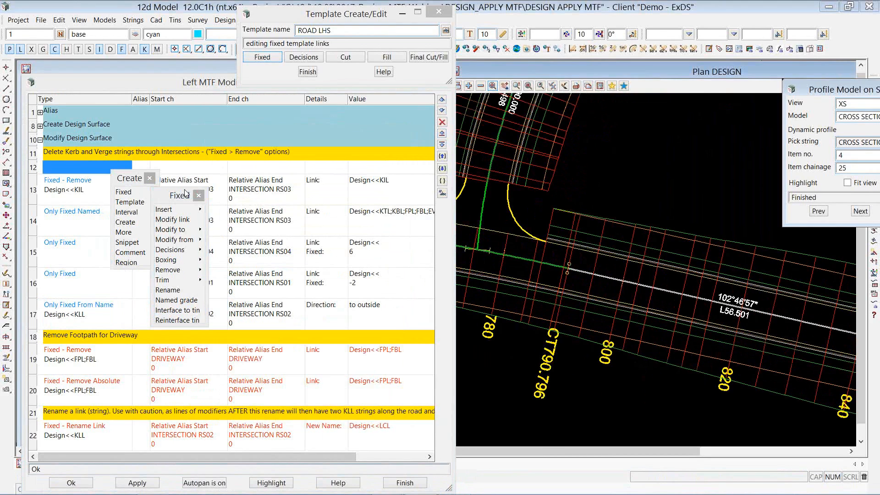
pyautogui.click(150, 178)
# Step: Activate and apply the Fixed - Remove modifier for links FPL and FBL through DRIVEWAY and inspect the plan
pyautogui.doubleClick(80, 354)
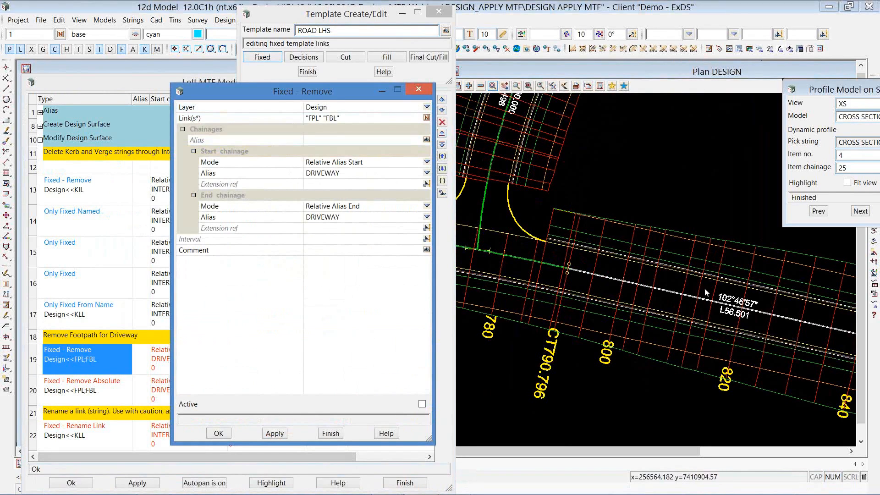
pyautogui.click(422, 403)
pyautogui.click(275, 433)
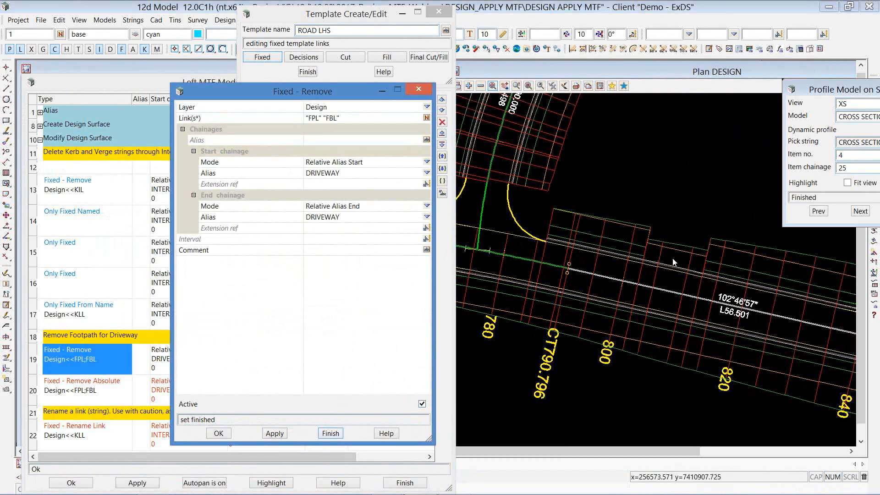
pyautogui.click(680, 216)
pyautogui.scroll(2, 697, 223)
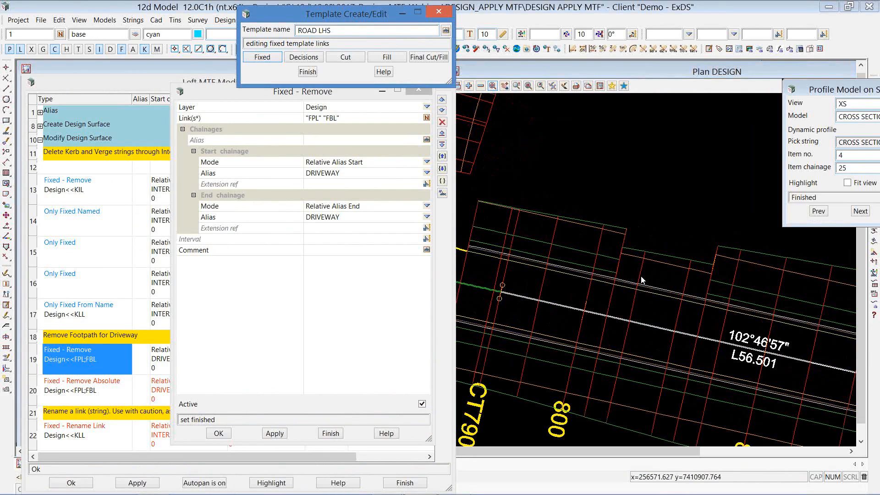
# Step: Check the link names in the DRIVEWAY Fixed - Remove modifier, deactivate it and accept the change
pyautogui.click(338, 119)
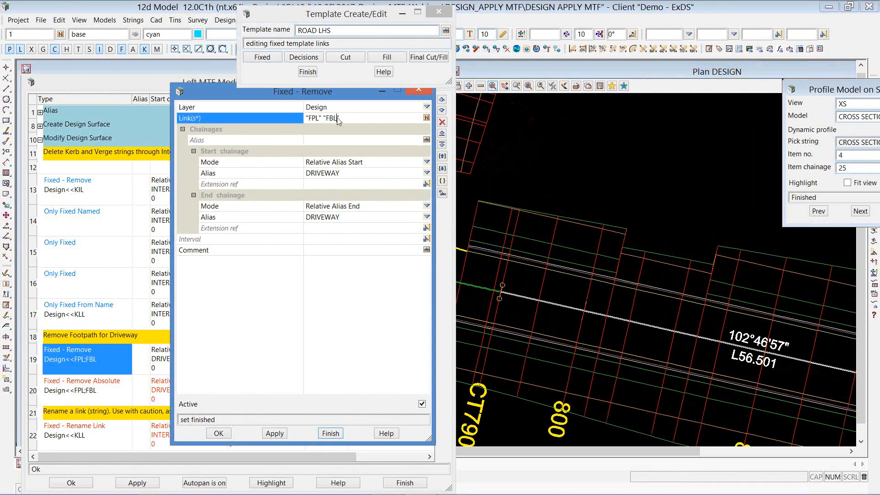
pyautogui.click(297, 120)
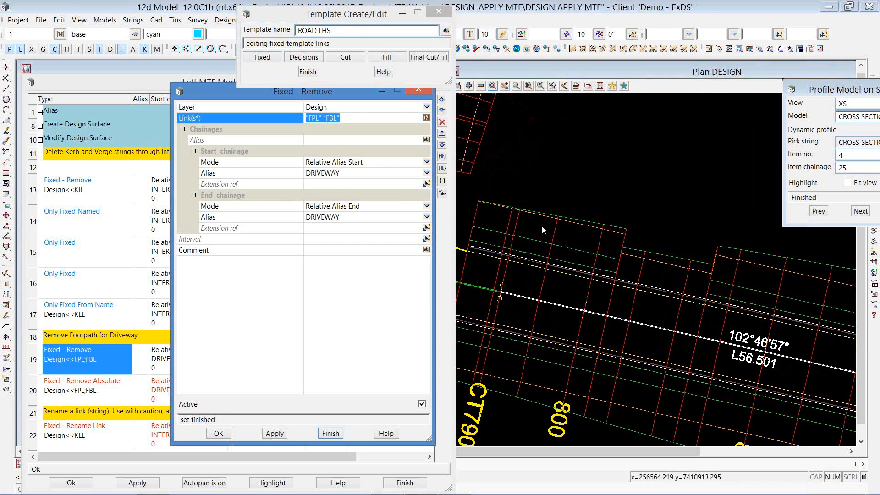
pyautogui.click(331, 405)
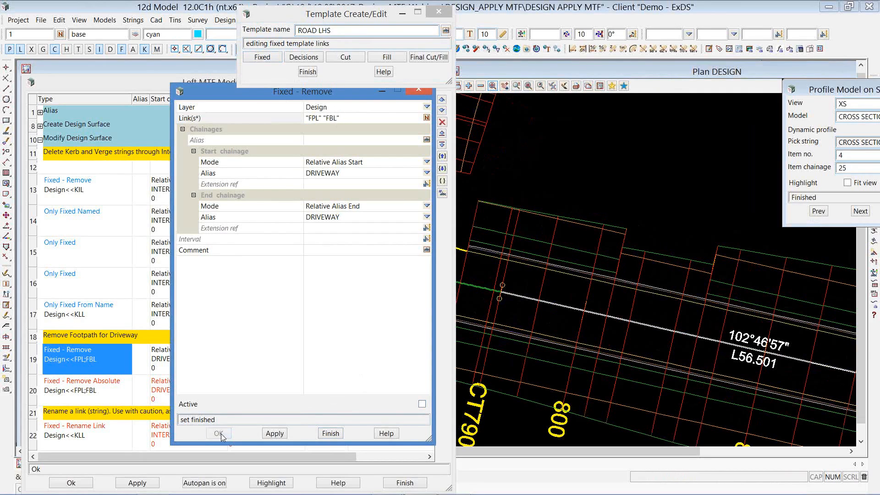
pyautogui.click(219, 433)
# Step: Activate and apply the Fixed - Remove Absolute modifier for links FPL and FBL through DRIVEWAY, and close it
pyautogui.doubleClick(187, 372)
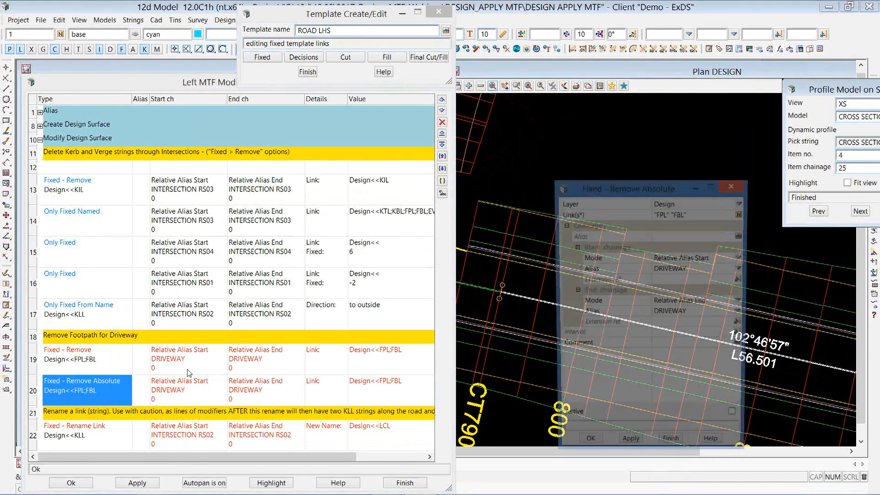
pyautogui.moveTo(603, 159); pyautogui.dragTo(238, 158)
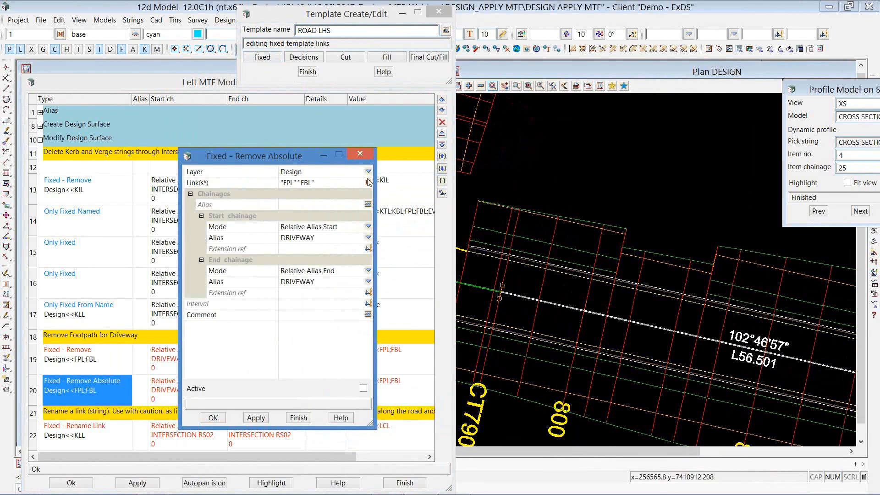
pyautogui.click(363, 388)
pyautogui.click(256, 417)
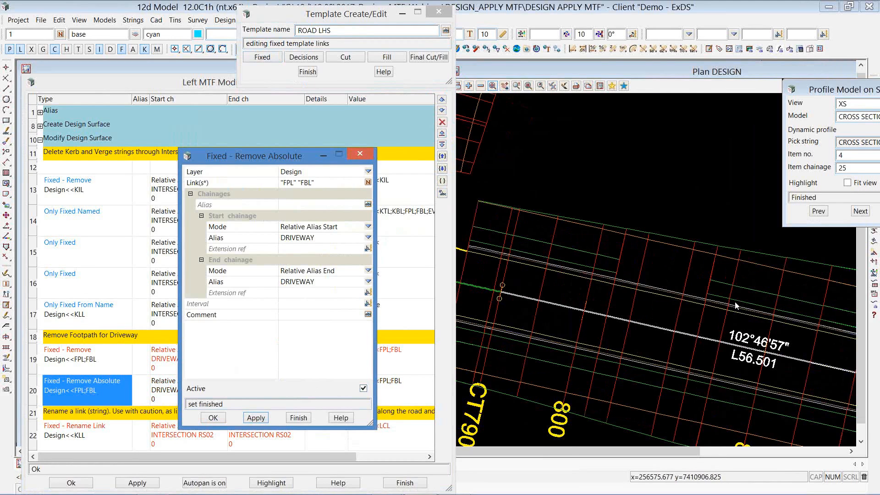
pyautogui.click(298, 418)
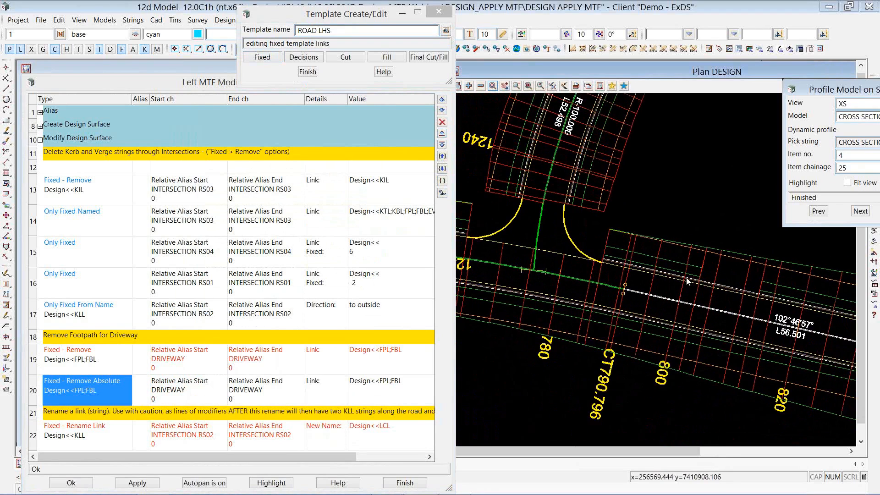
# Step: Review where the Rename option sits among the Fixed modifier types, without creating a modifier
pyautogui.rightClick(108, 170)
pyautogui.click(120, 189)
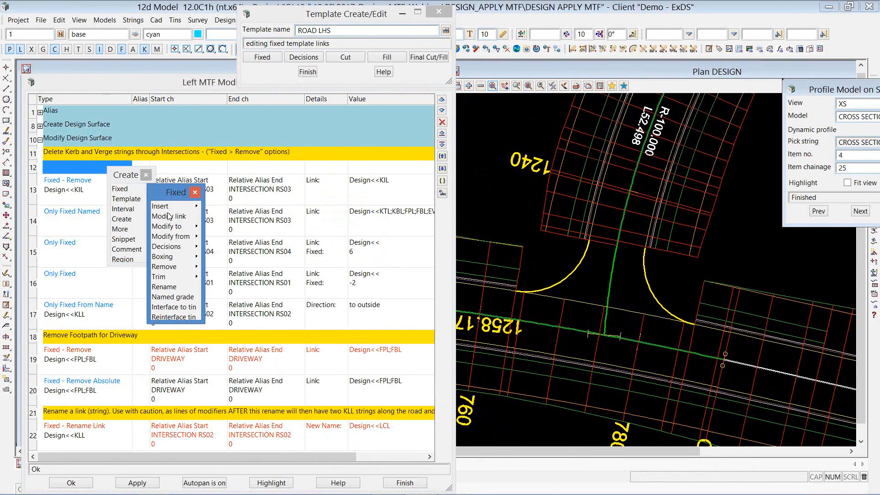
pyautogui.press('ctrl')
pyautogui.click(194, 193)
pyautogui.click(146, 175)
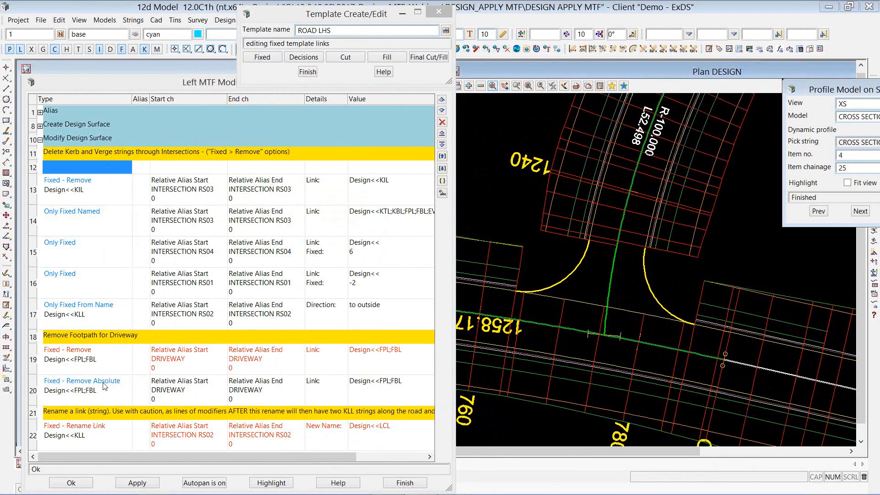
# Step: Activate and apply the Fixed - Rename Link modifier that renames KLL to LCL through INTERSECTION RS02
pyautogui.doubleClick(77, 435)
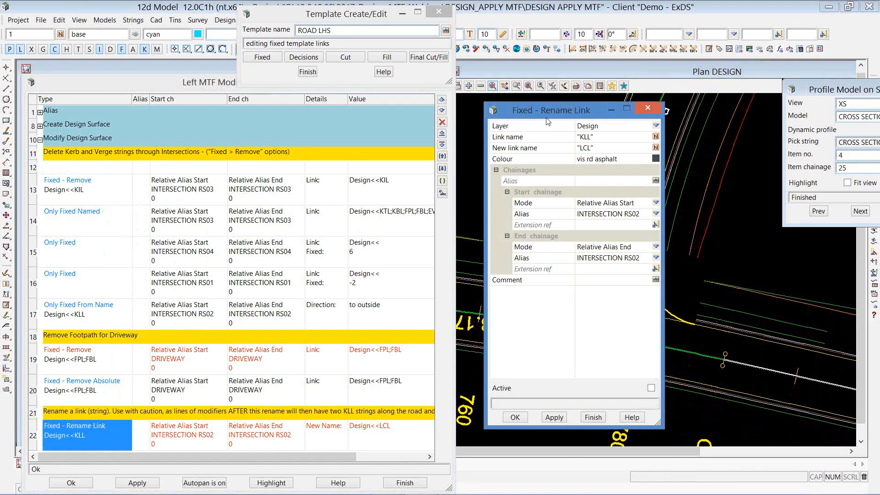
pyautogui.click(283, 158)
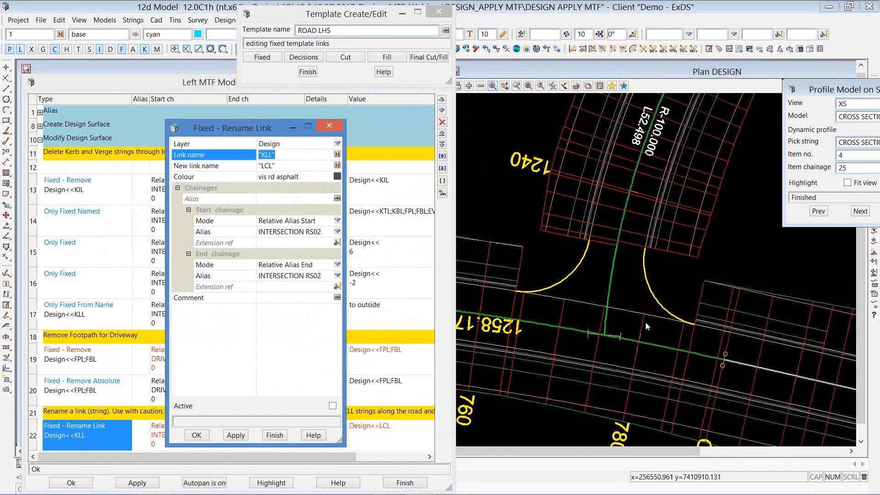
pyautogui.click(248, 166)
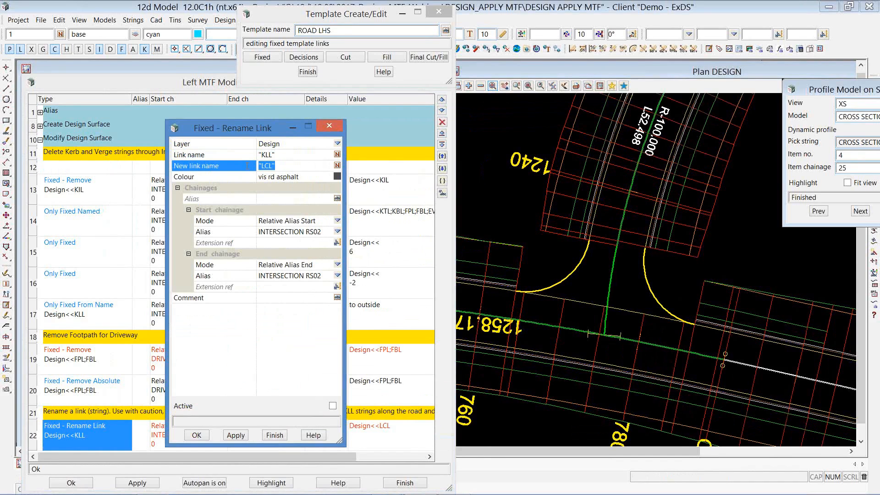
pyautogui.click(236, 434)
# Step: Step the profile back to the previous cross section and switch to the Questions and Answers slide
pyautogui.click(818, 211)
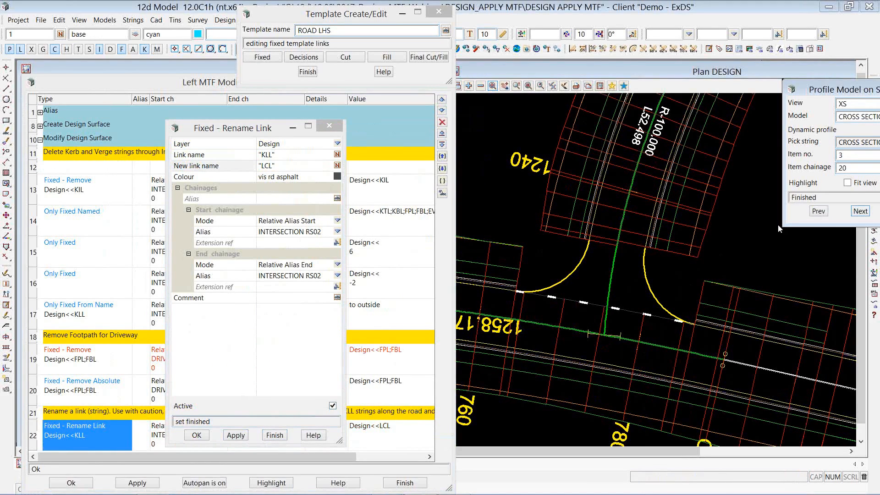
pyautogui.click(564, 87)
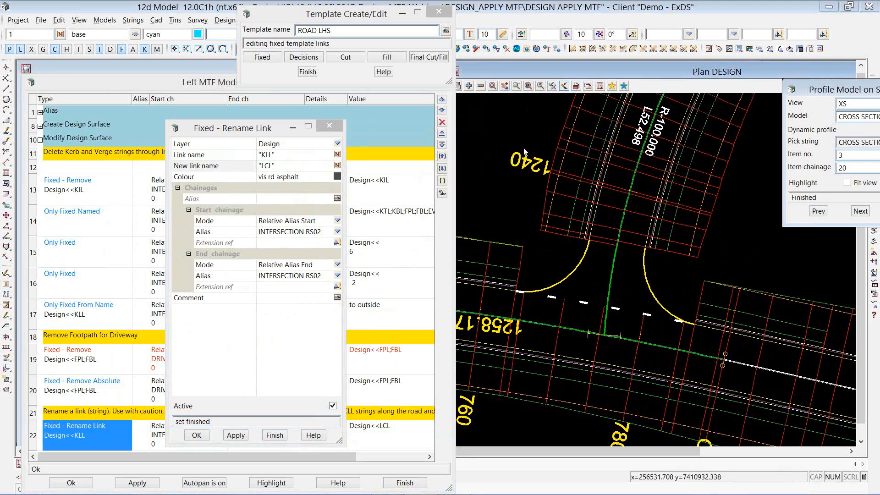
pyautogui.hotkey('alt', 'Tab')
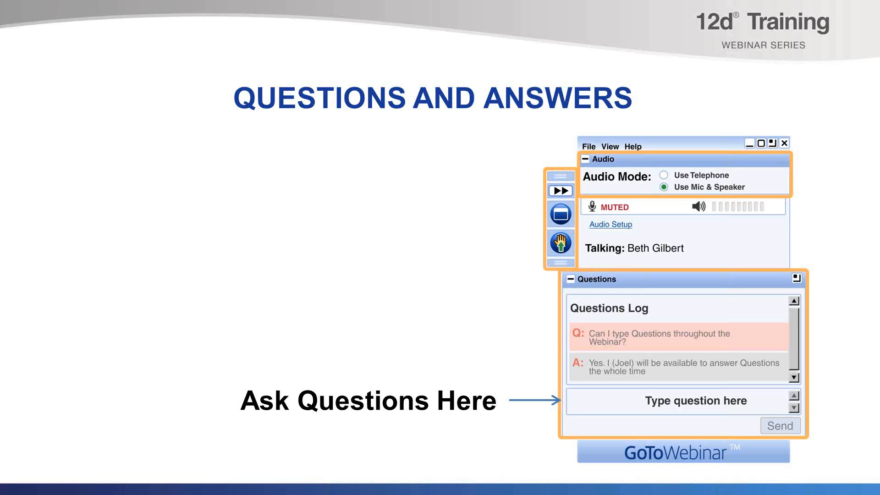